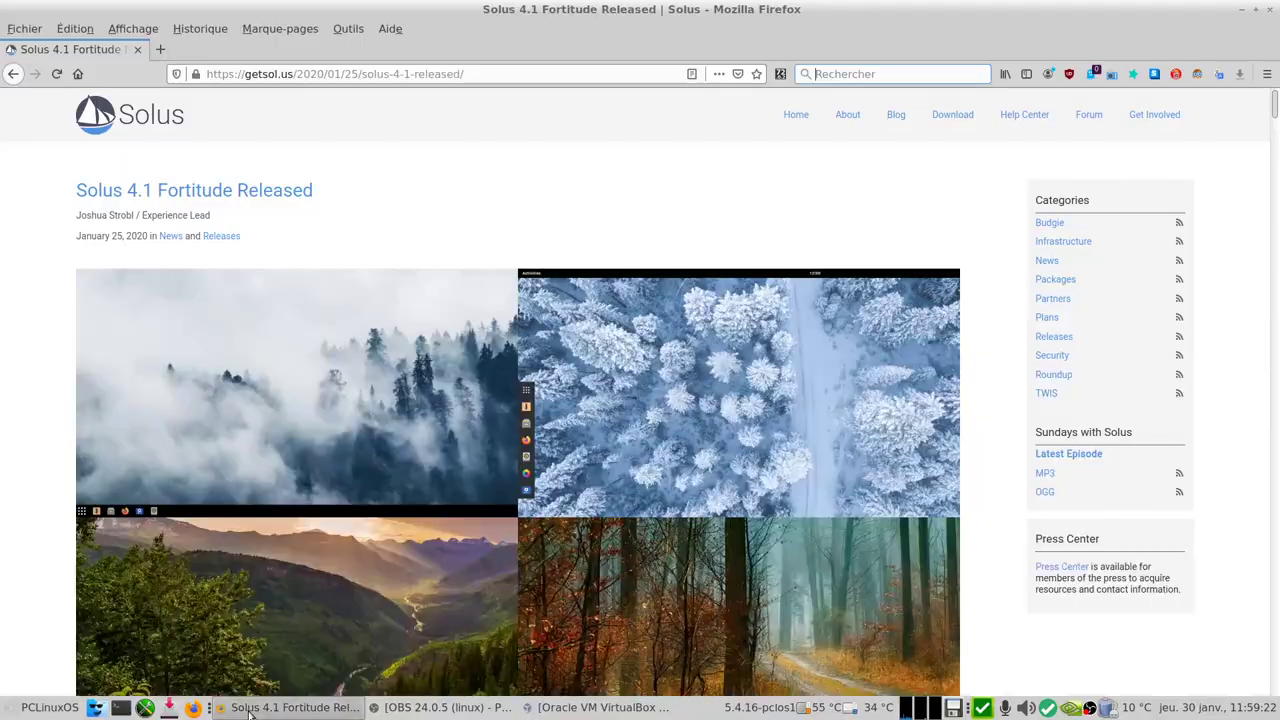
Step: Restore the Firefox window and scroll the Solus 4.1 Fortitude announcement down to Default Applications
left_click(245, 707)
scroll(20, 534, "down", 2)
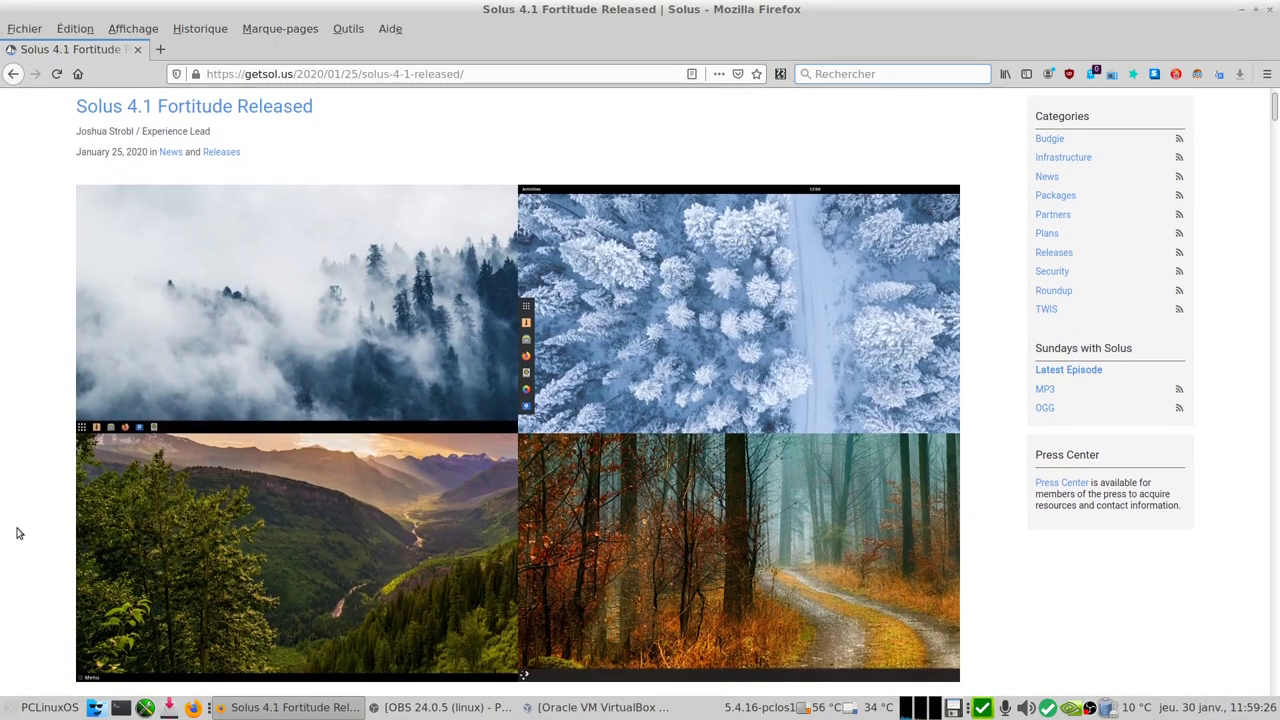
scroll(17, 533, "down", 3)
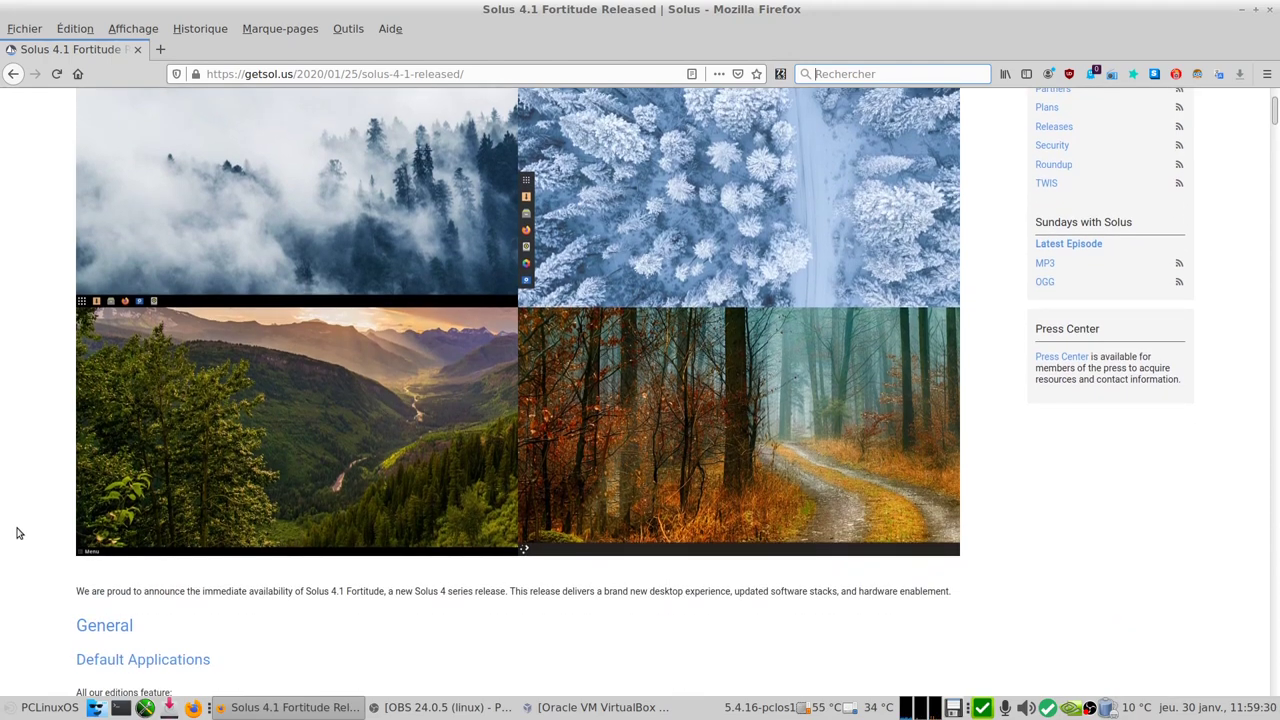
scroll(17, 533, "down", 4)
scroll(17, 533, "down", 4)
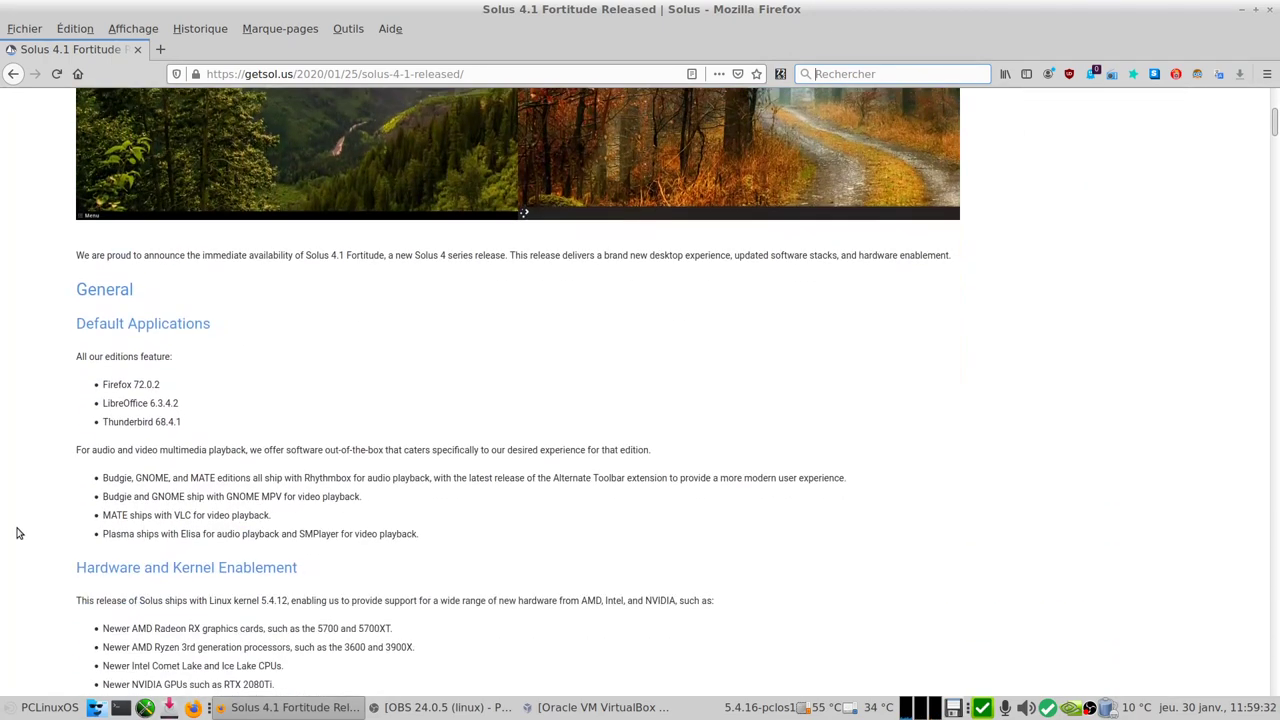
scroll(17, 533, "down", 1)
scroll(17, 533, "down", 2)
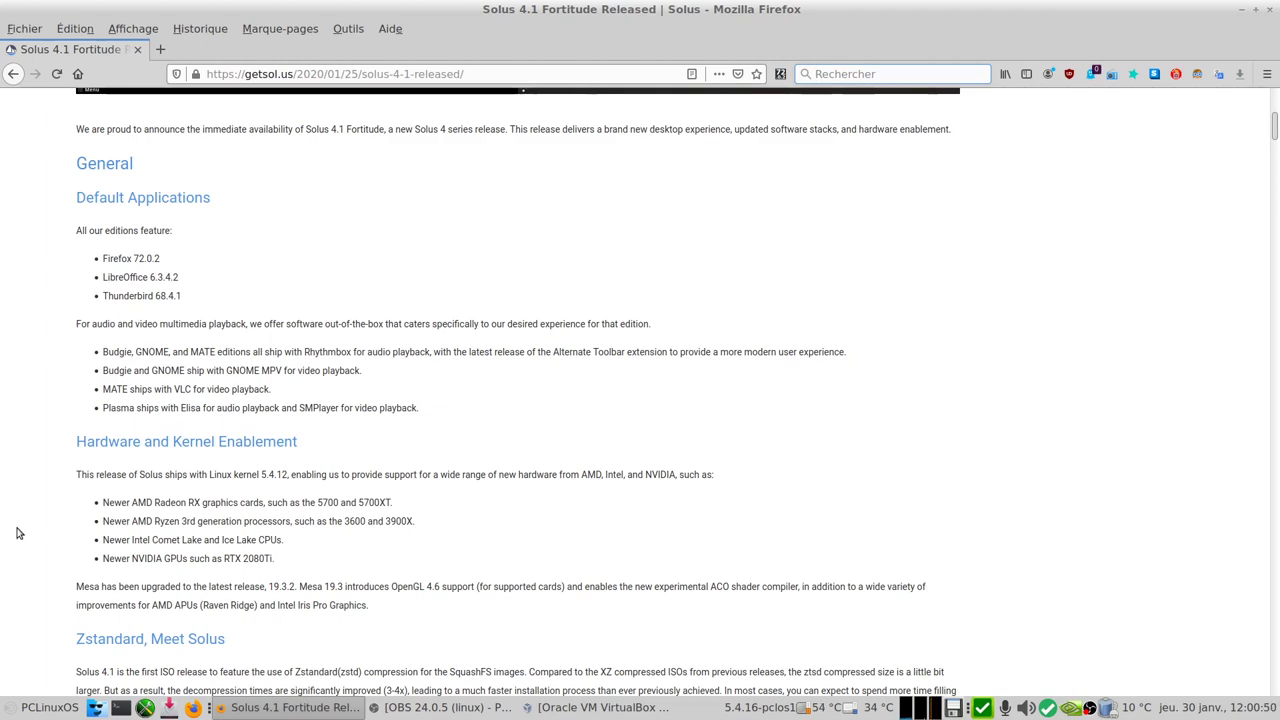
Step: Scroll past Multimedia Upgrades, Upgraded systemd and Other Improvements to the NetworkManager updates
scroll(16, 533, "down", 5)
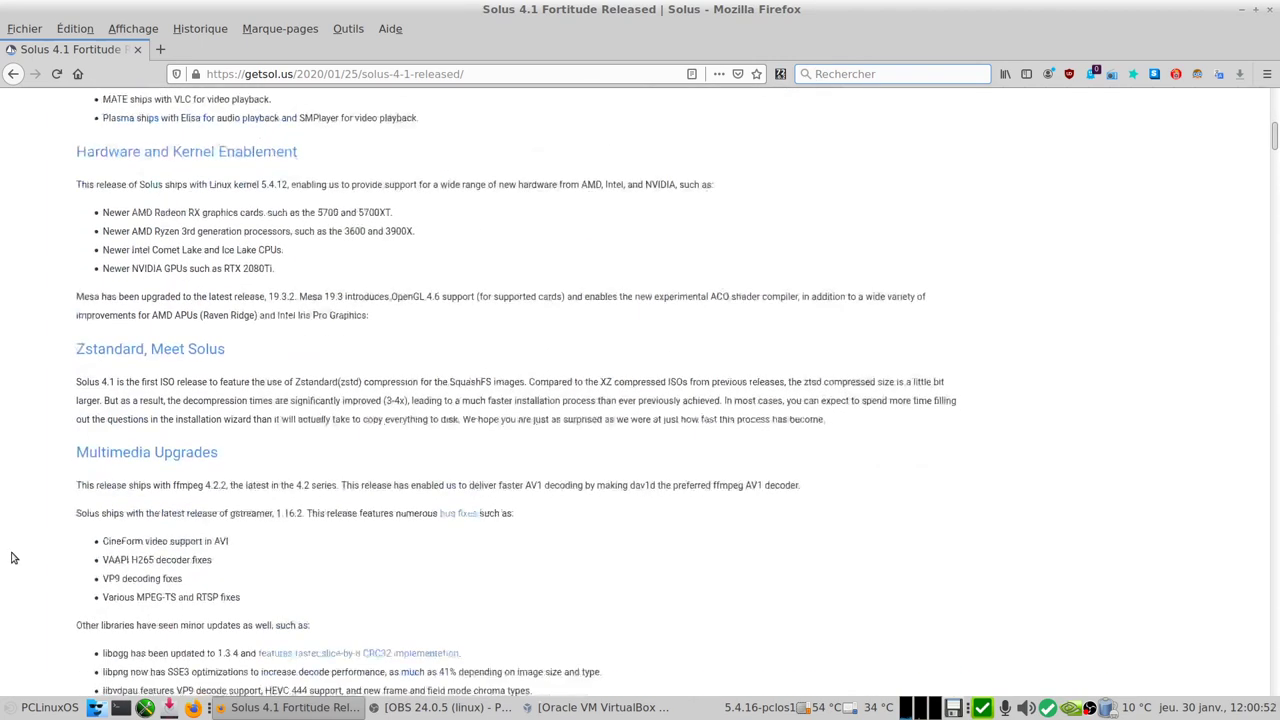
scroll(13, 557, "down", 2)
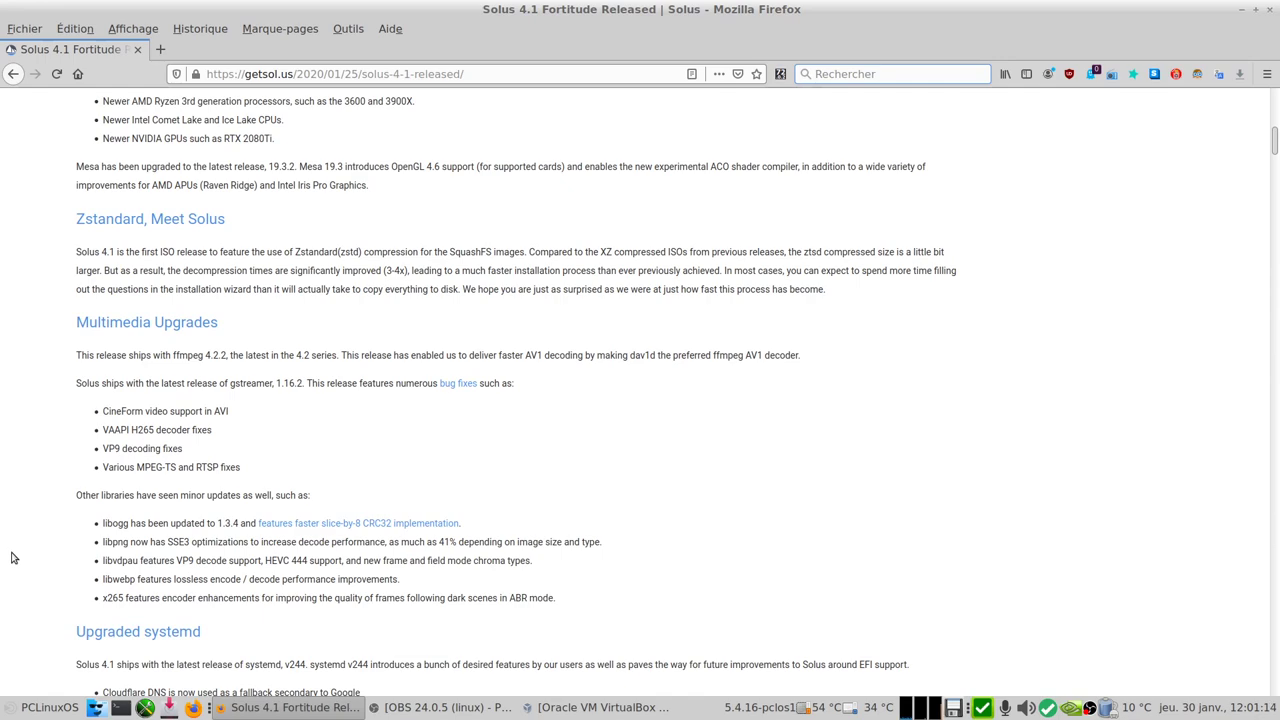
scroll(13, 558, "down", 3)
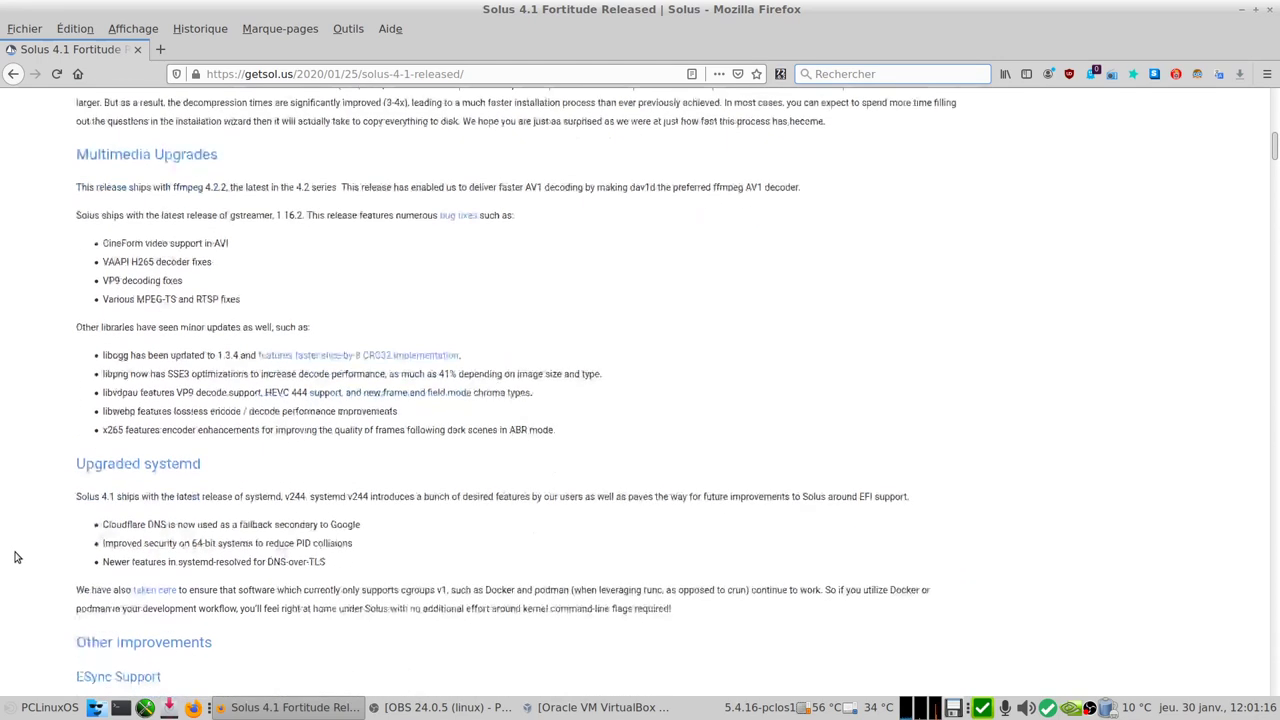
scroll(15, 558, "down", 2)
scroll(15, 558, "down", 2)
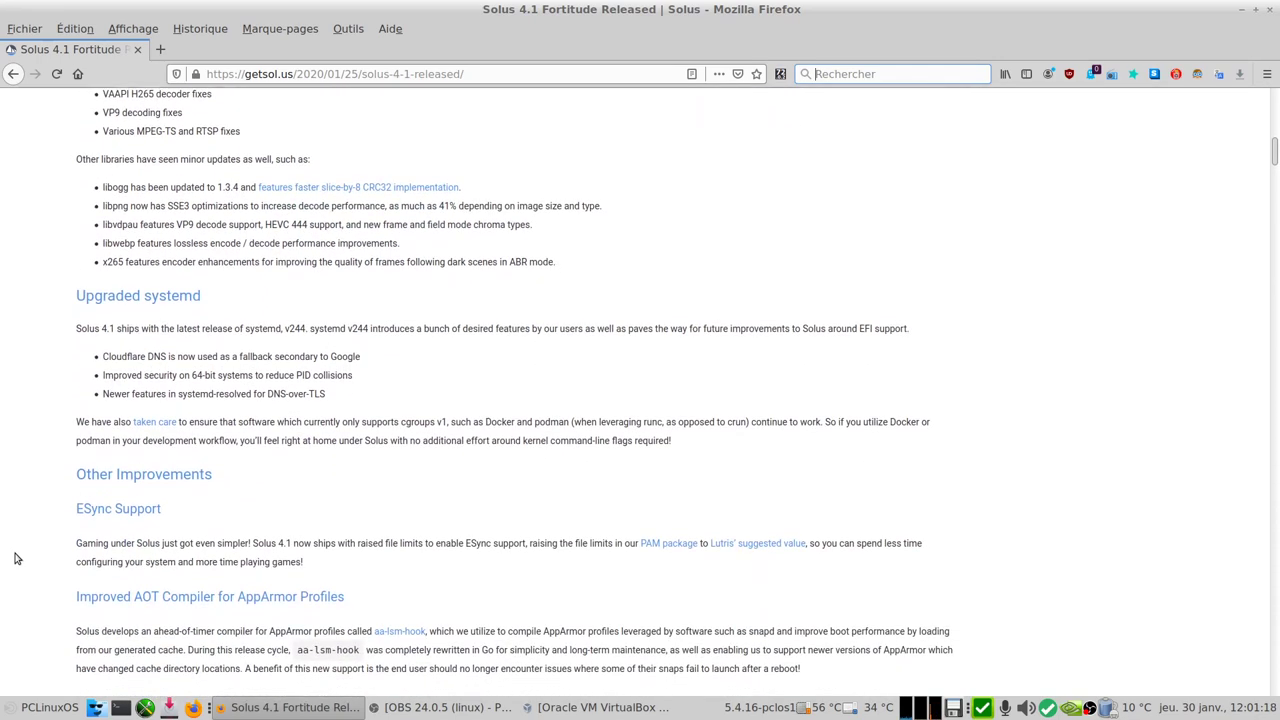
scroll(15, 558, "down", 2)
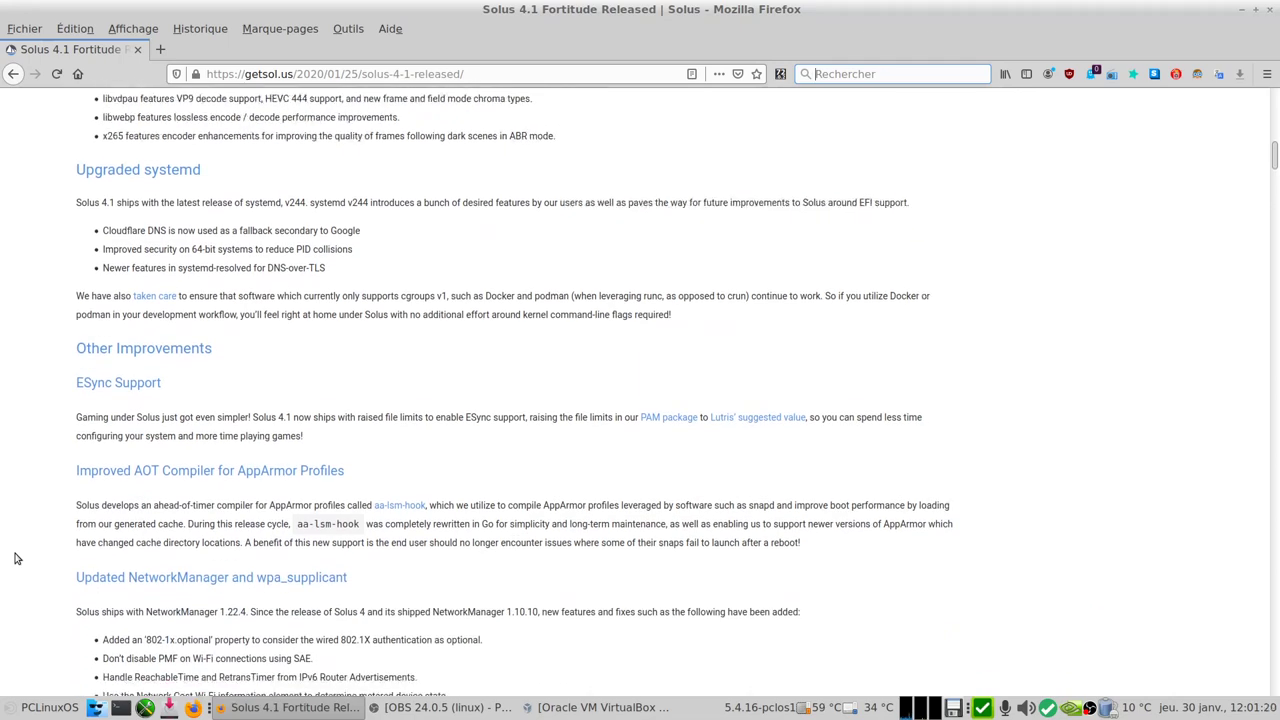
scroll(15, 558, "down", 2)
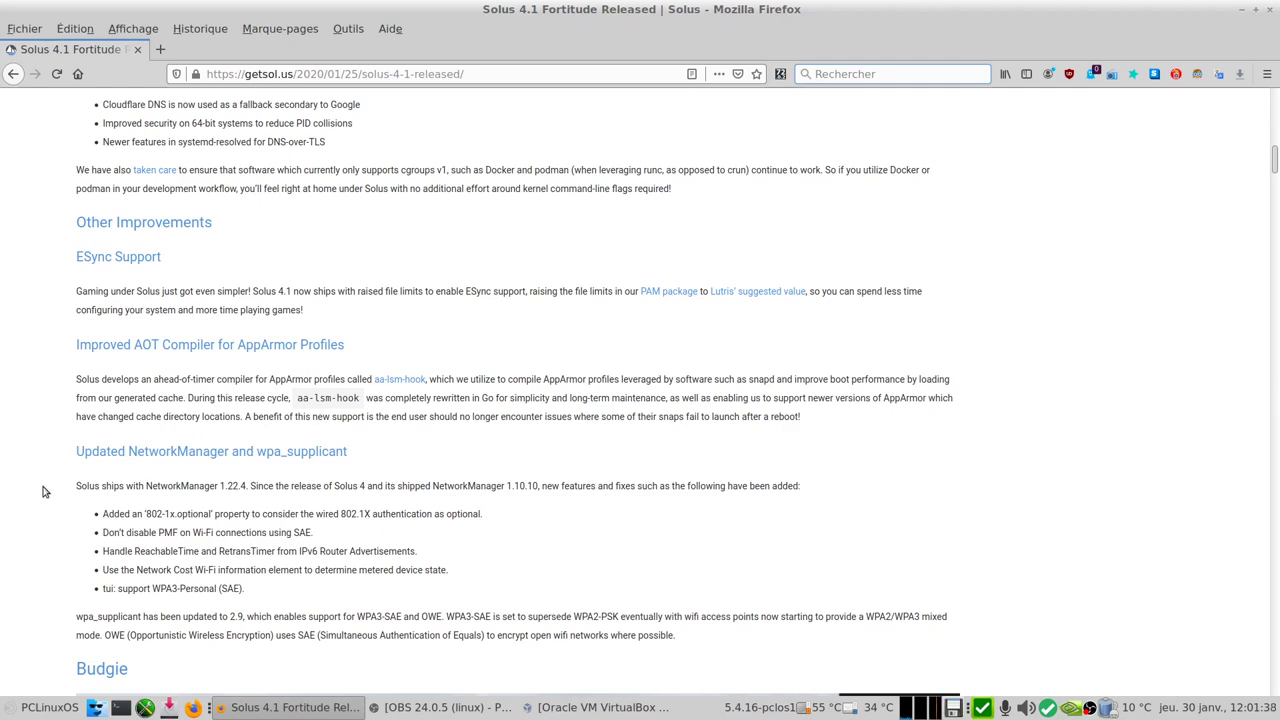
scroll(43, 491, "down", 3)
scroll(43, 491, "down", 2)
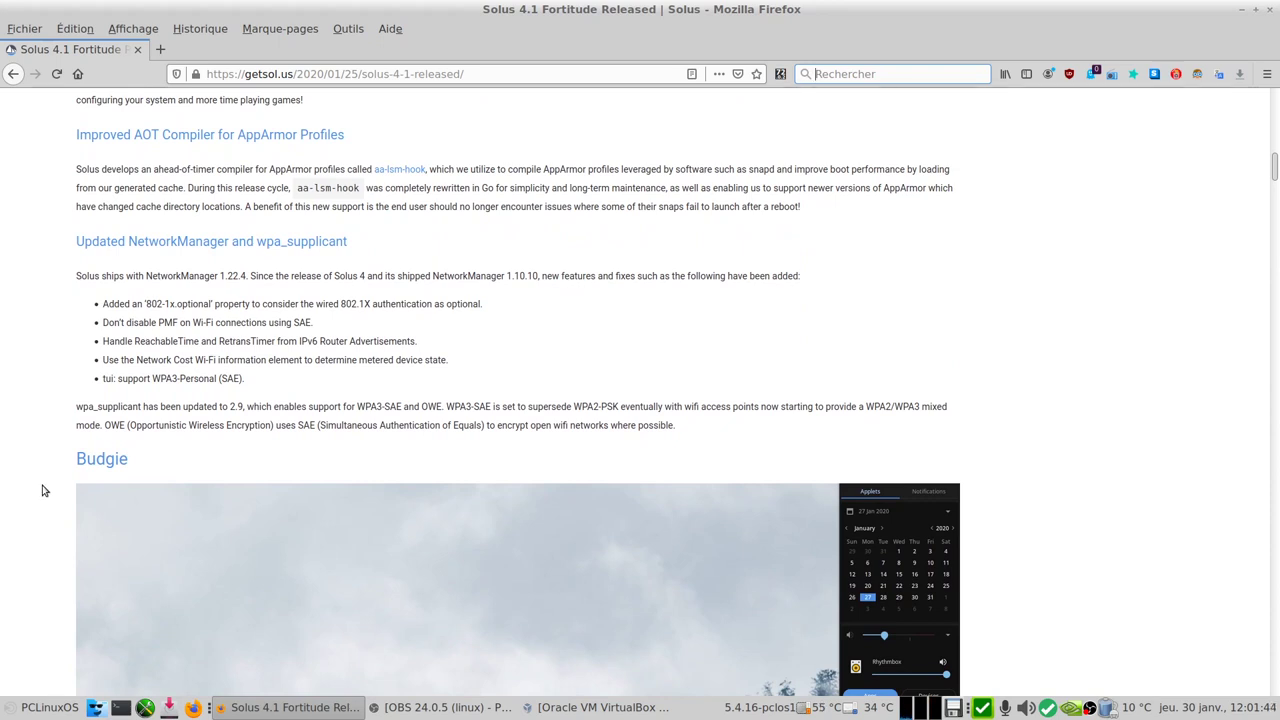
Step: Scroll past the Budgie, GNOME, MATE, Plasma and Download sections into the Budgie ISO changelog
scroll(29, 517, "down", 6)
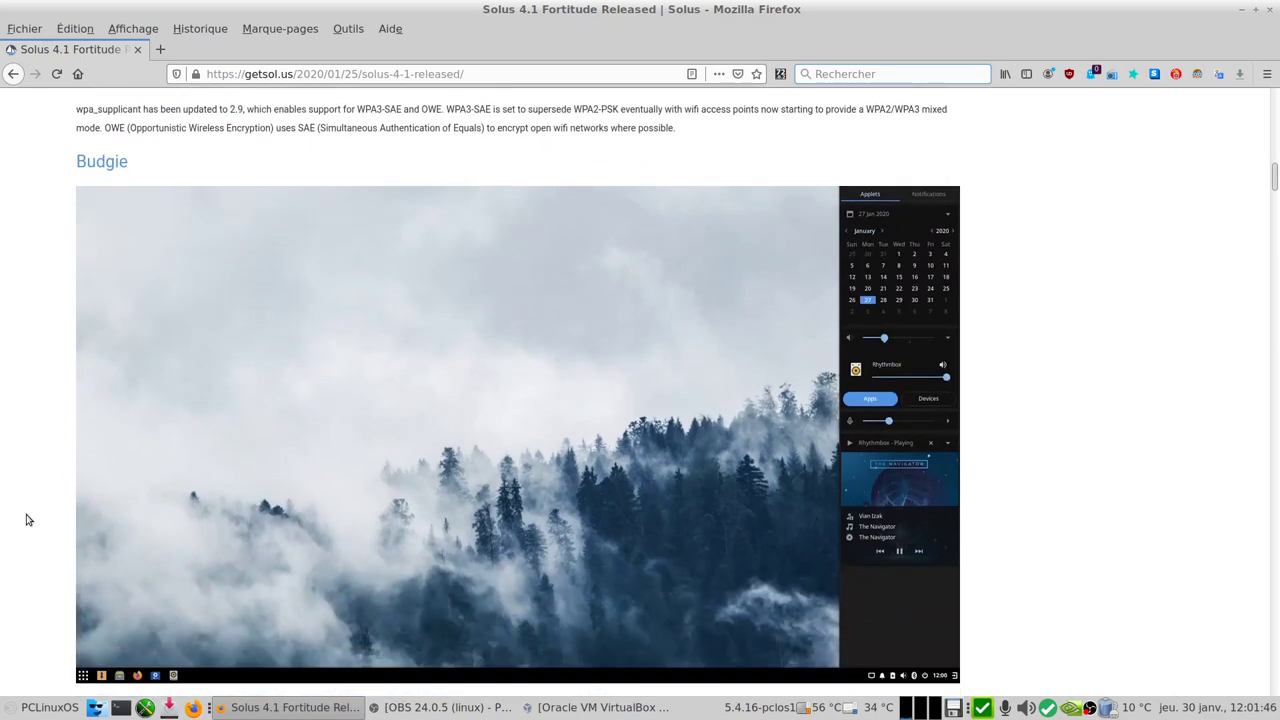
scroll(29, 519, "down", 5)
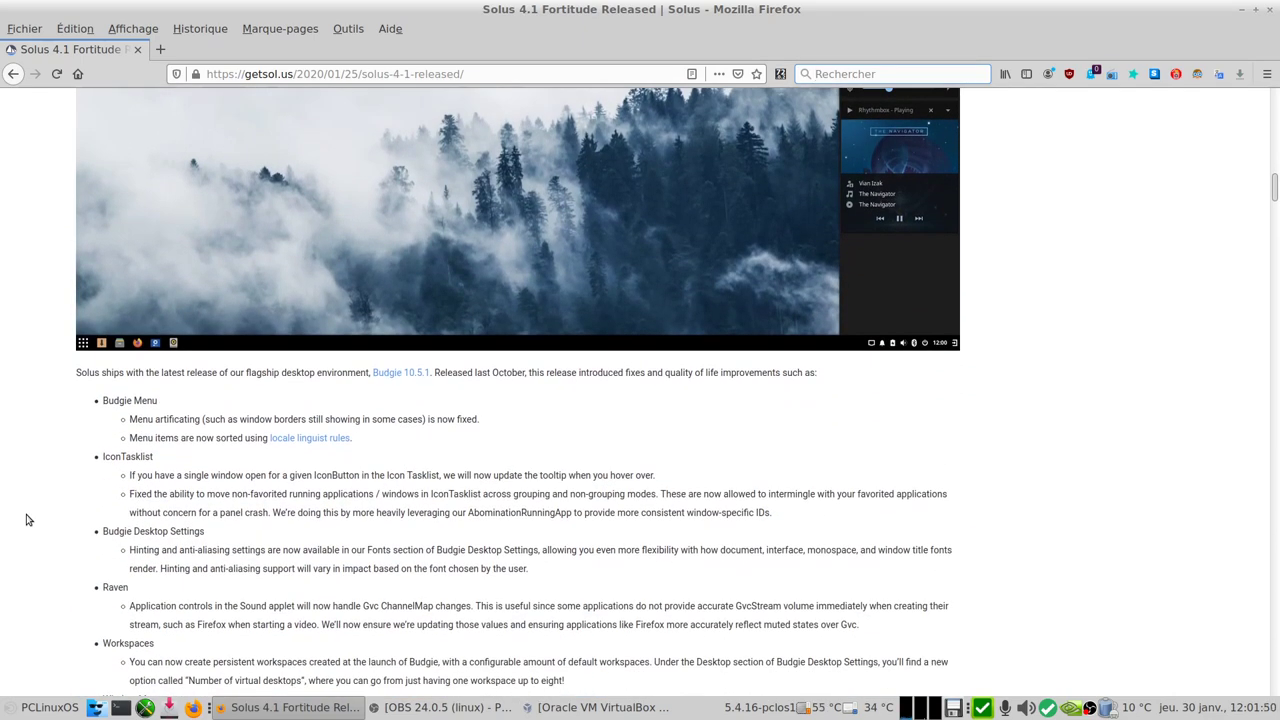
scroll(28, 519, "down", 18)
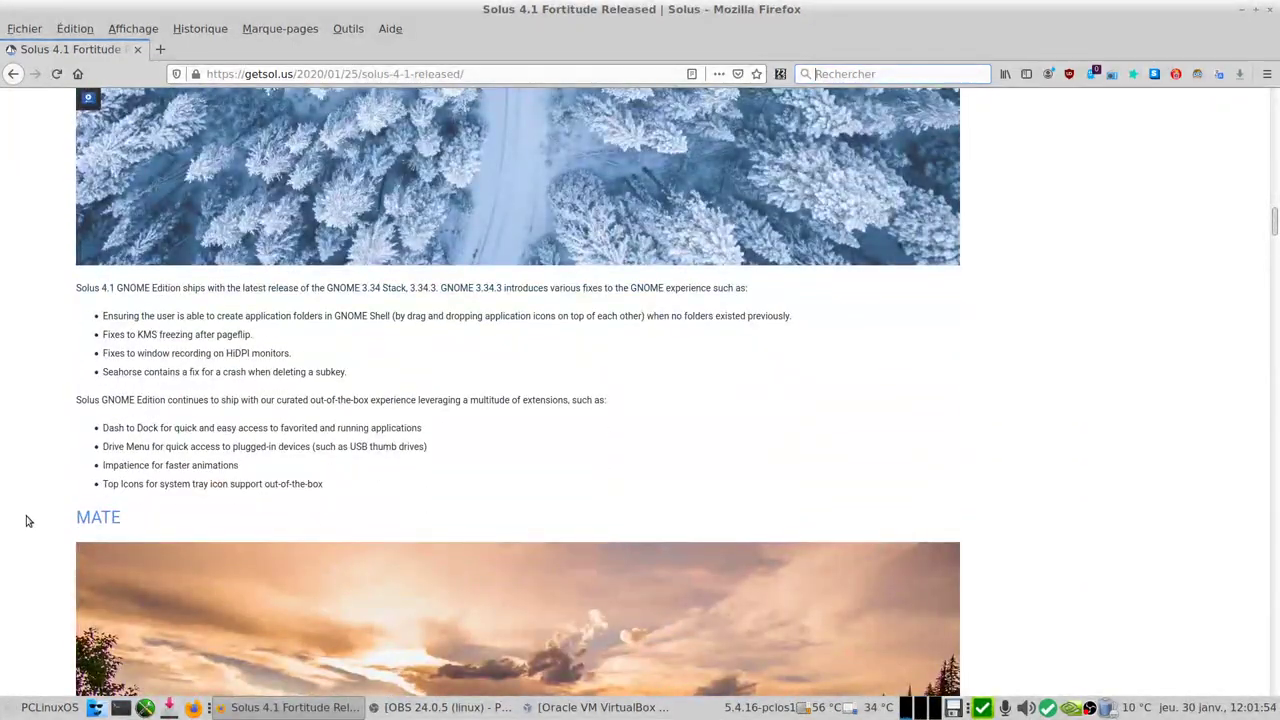
scroll(28, 520, "down", 11)
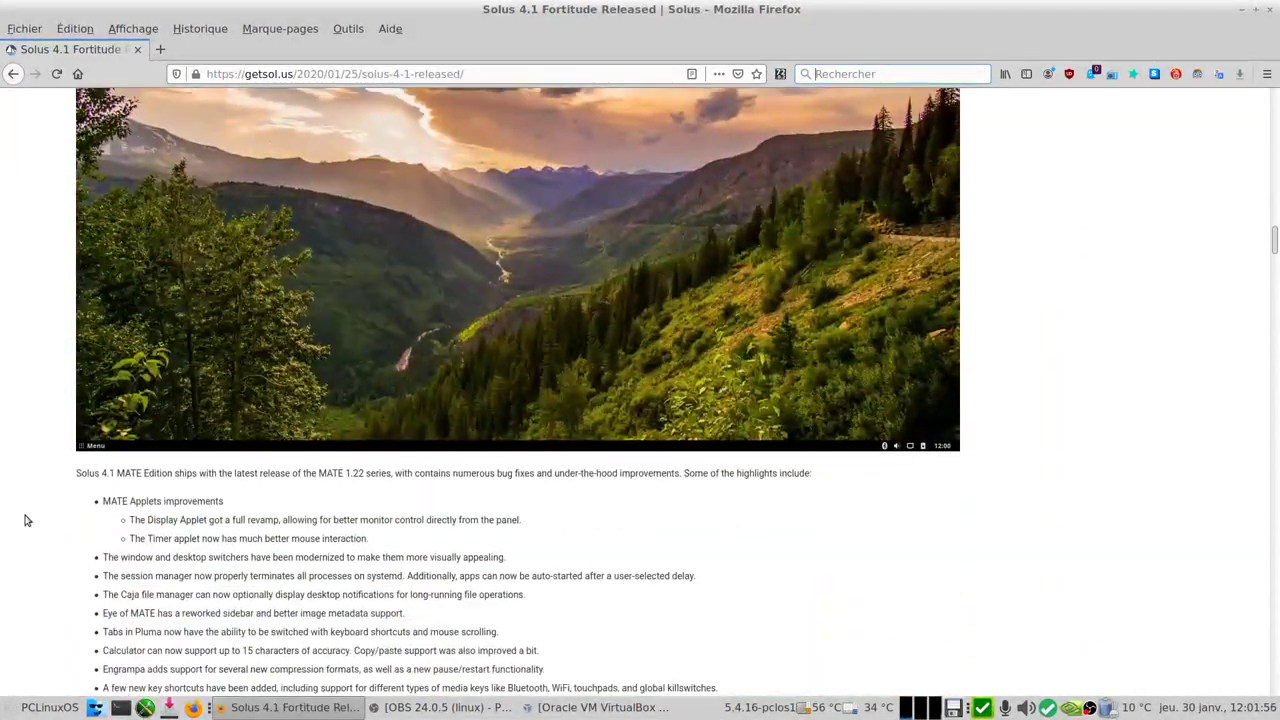
scroll(26, 520, "down", 2)
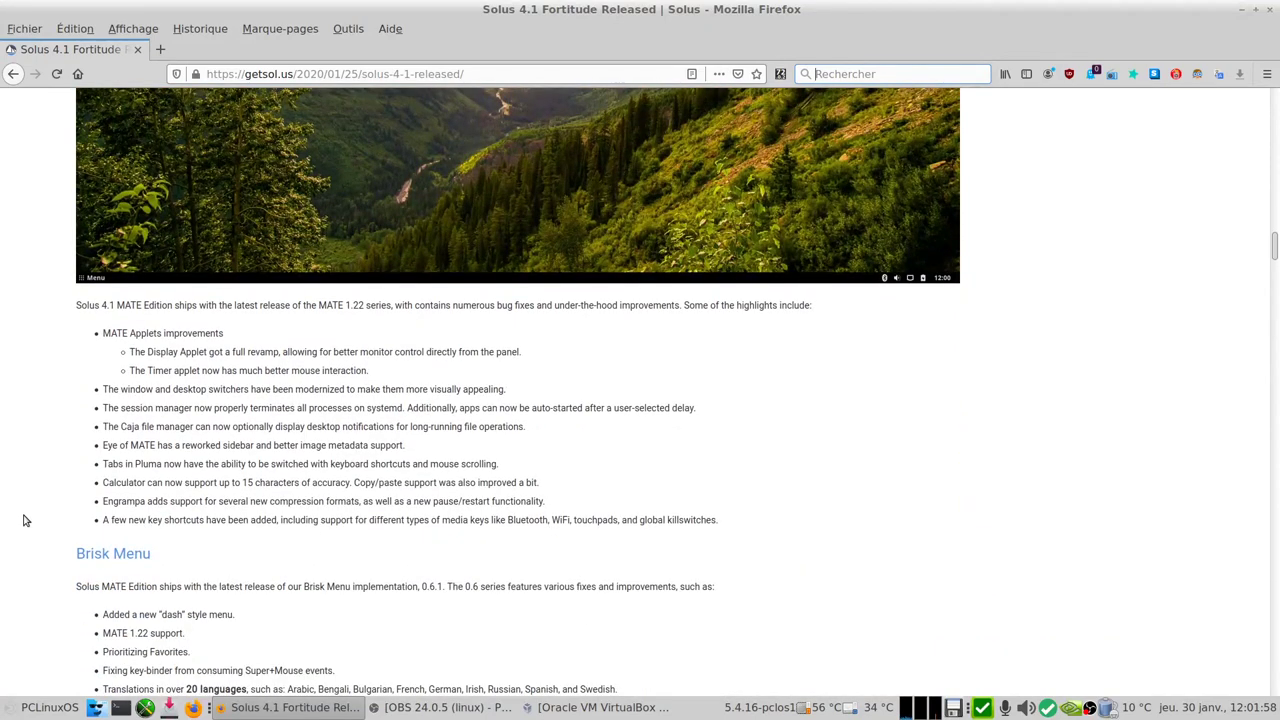
scroll(26, 520, "down", 4)
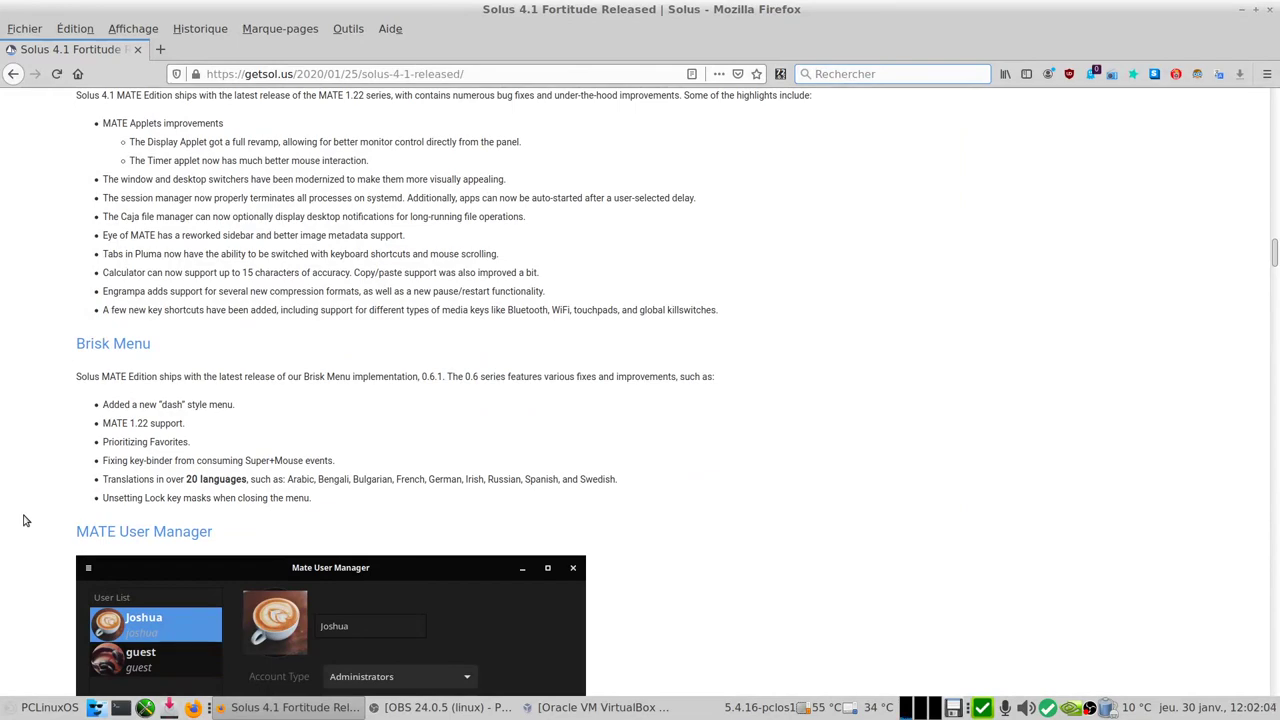
scroll(26, 520, "down", 5)
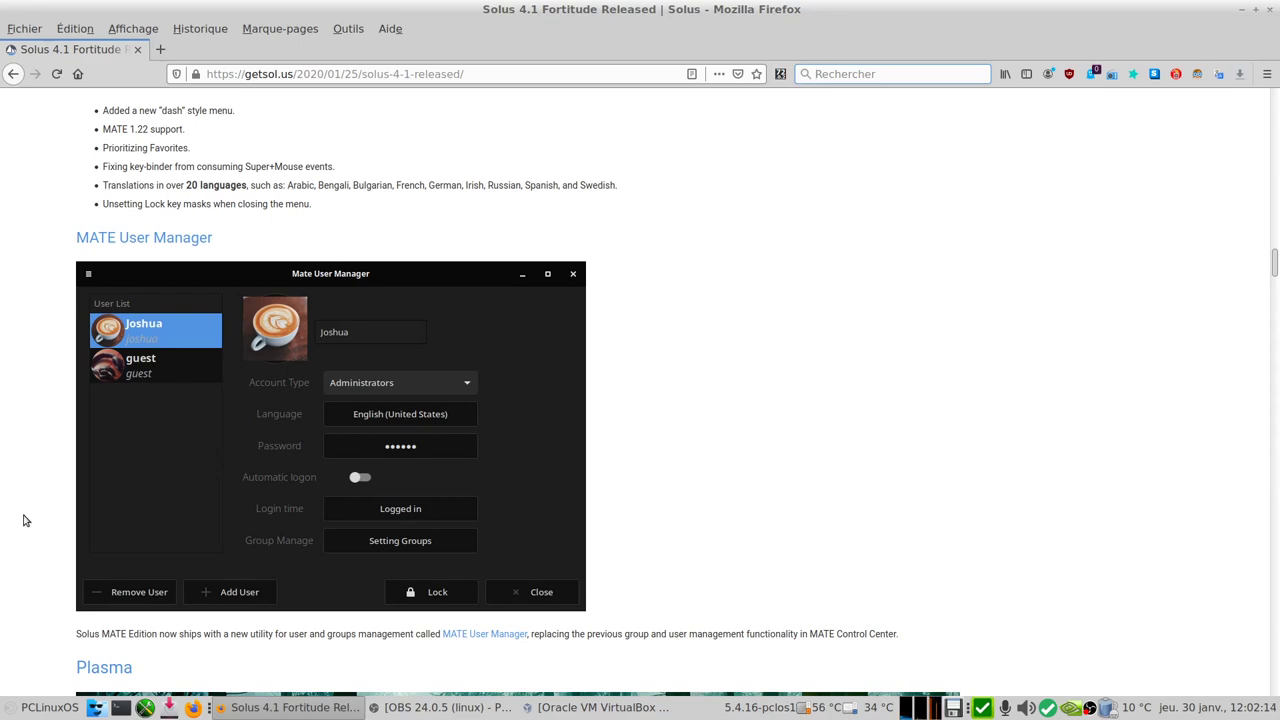
scroll(25, 520, "down", 4)
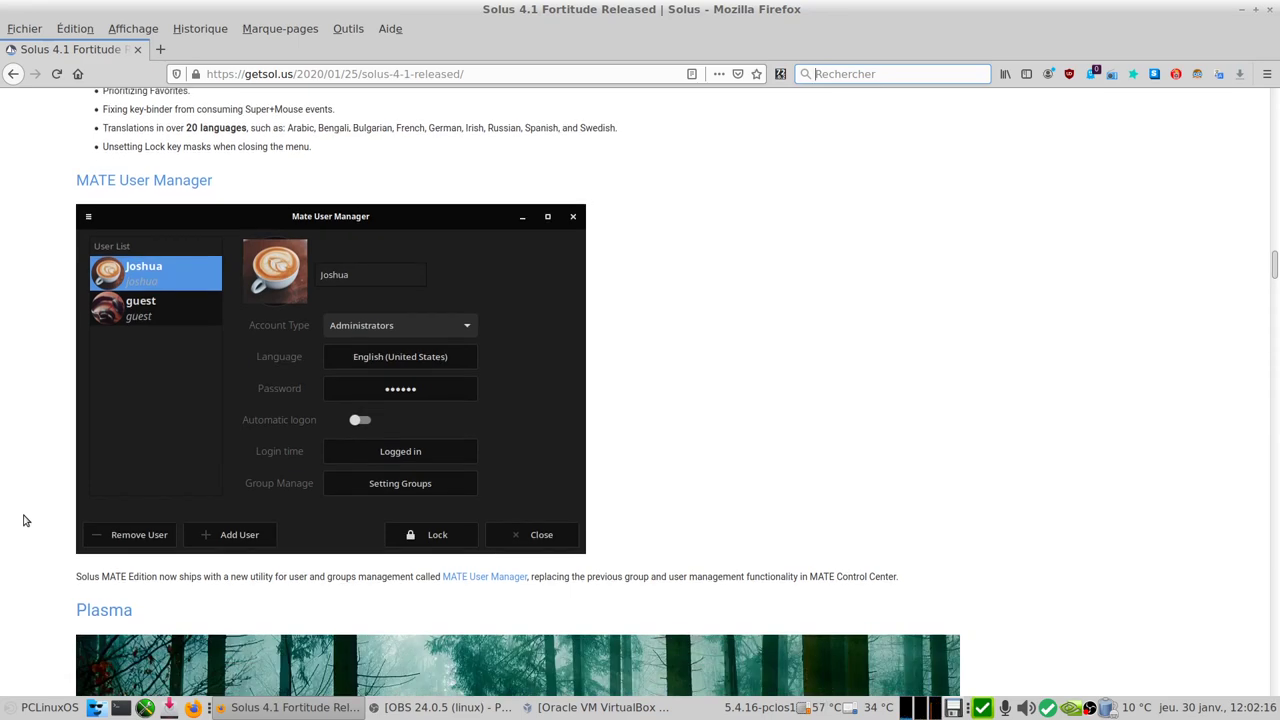
scroll(25, 520, "down", 3)
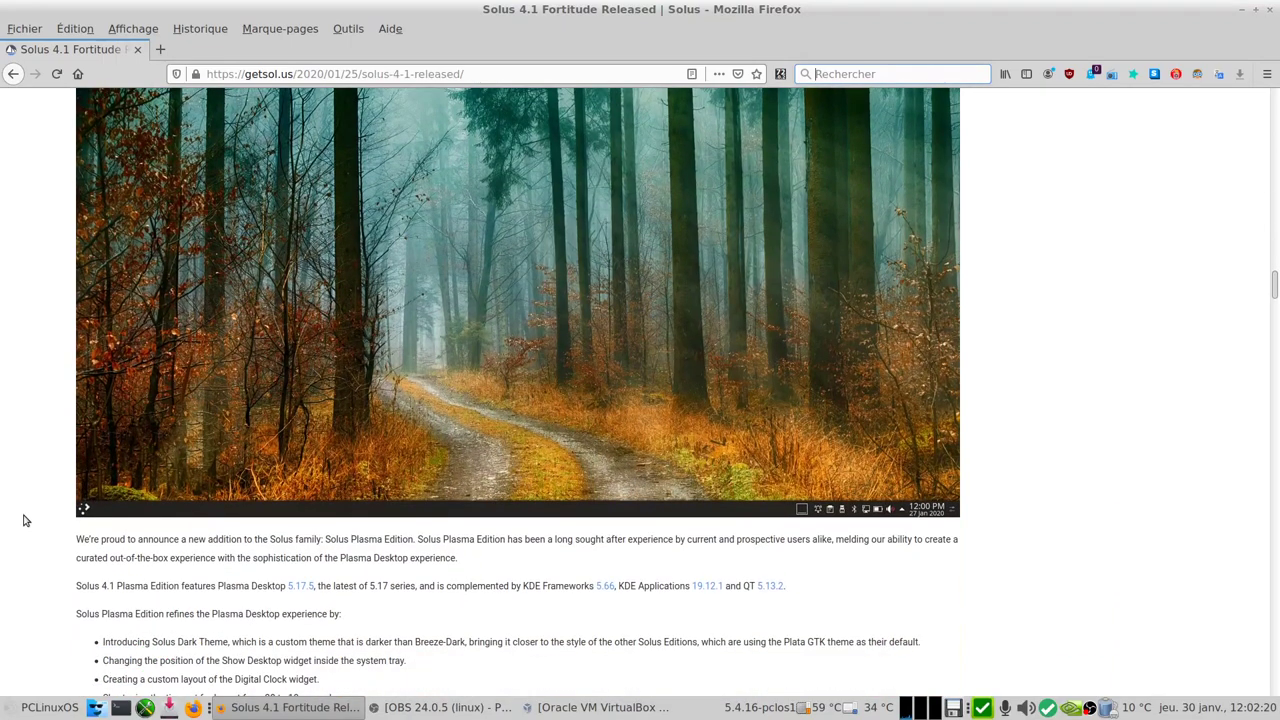
scroll(25, 520, "down", 2)
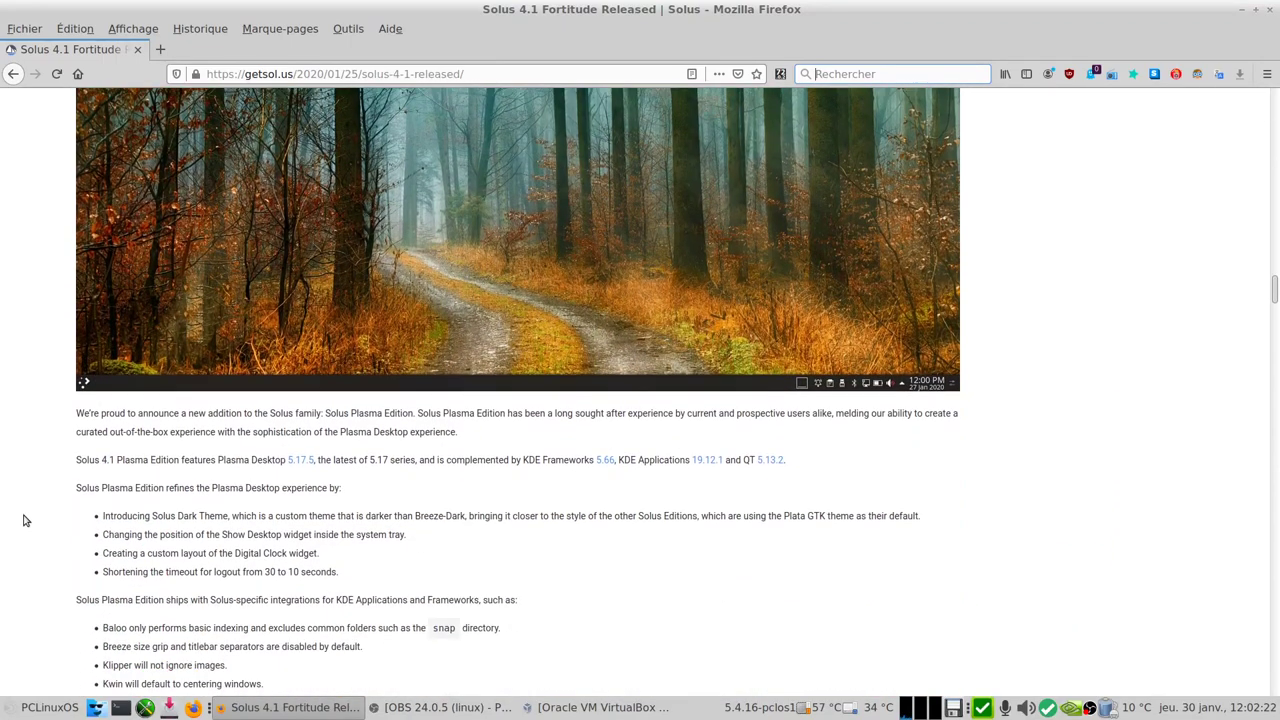
scroll(25, 520, "down", 5)
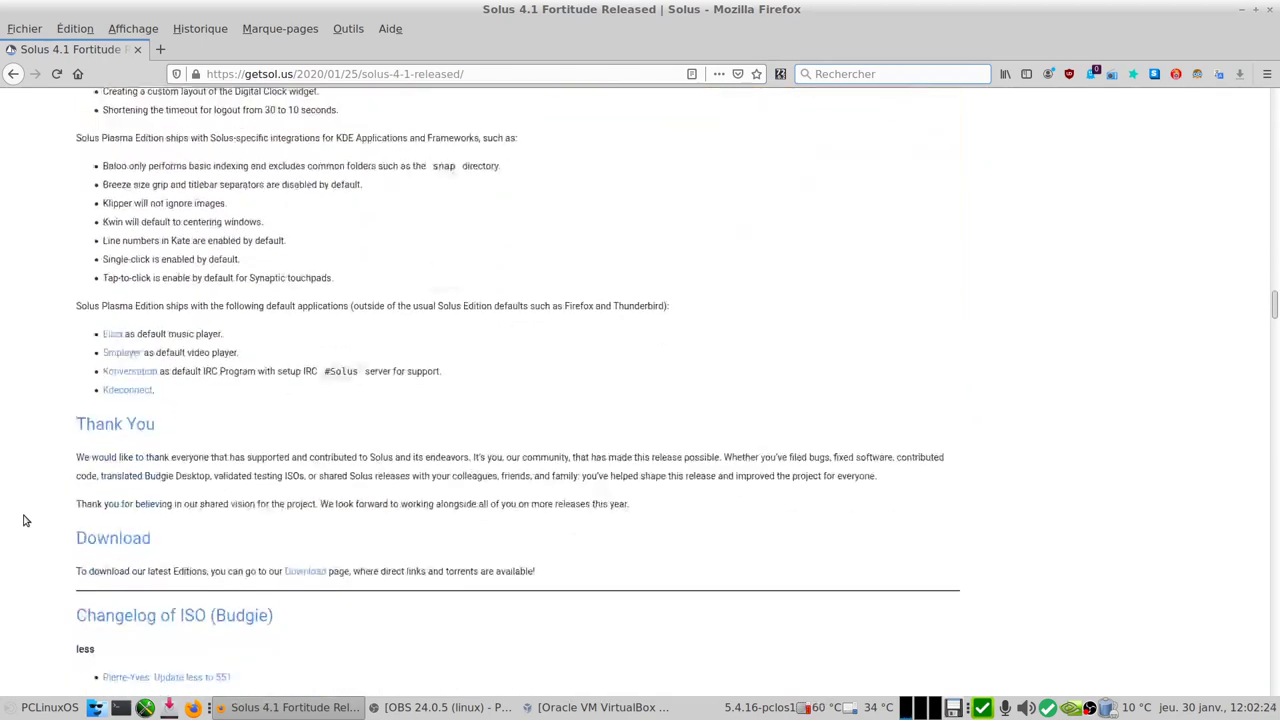
scroll(25, 520, "down", 5)
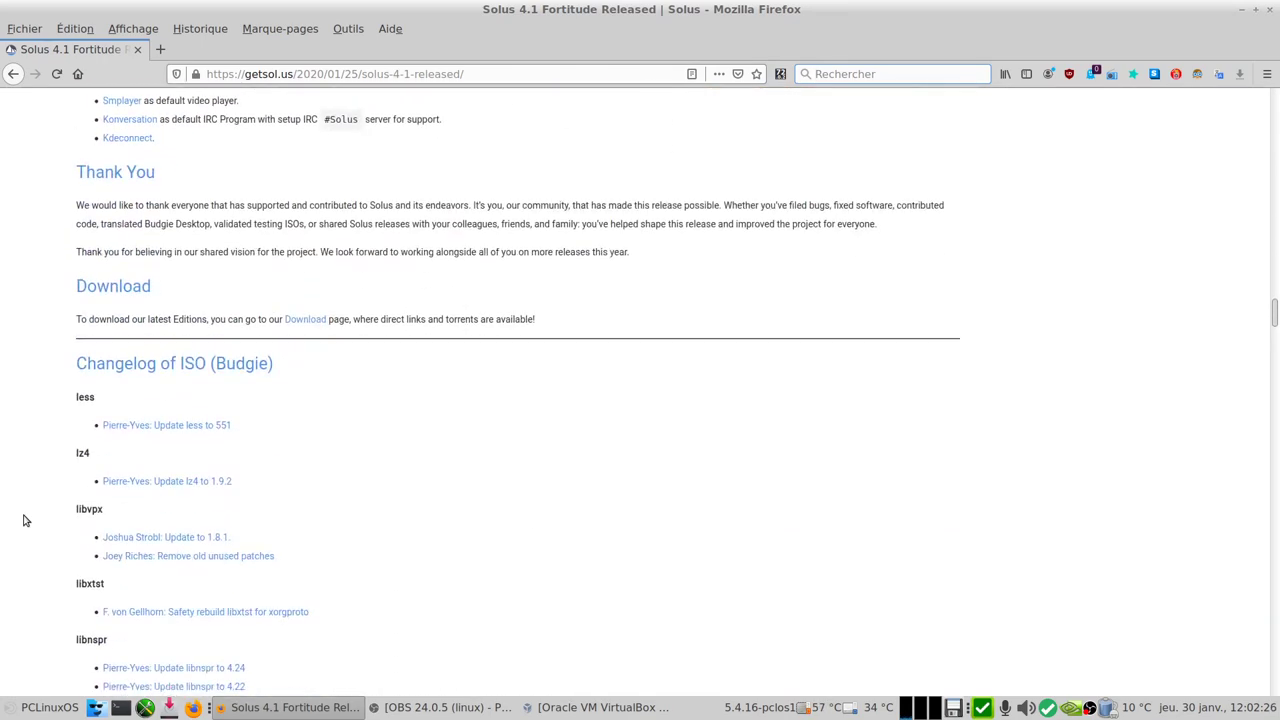
scroll(25, 520, "down", 1)
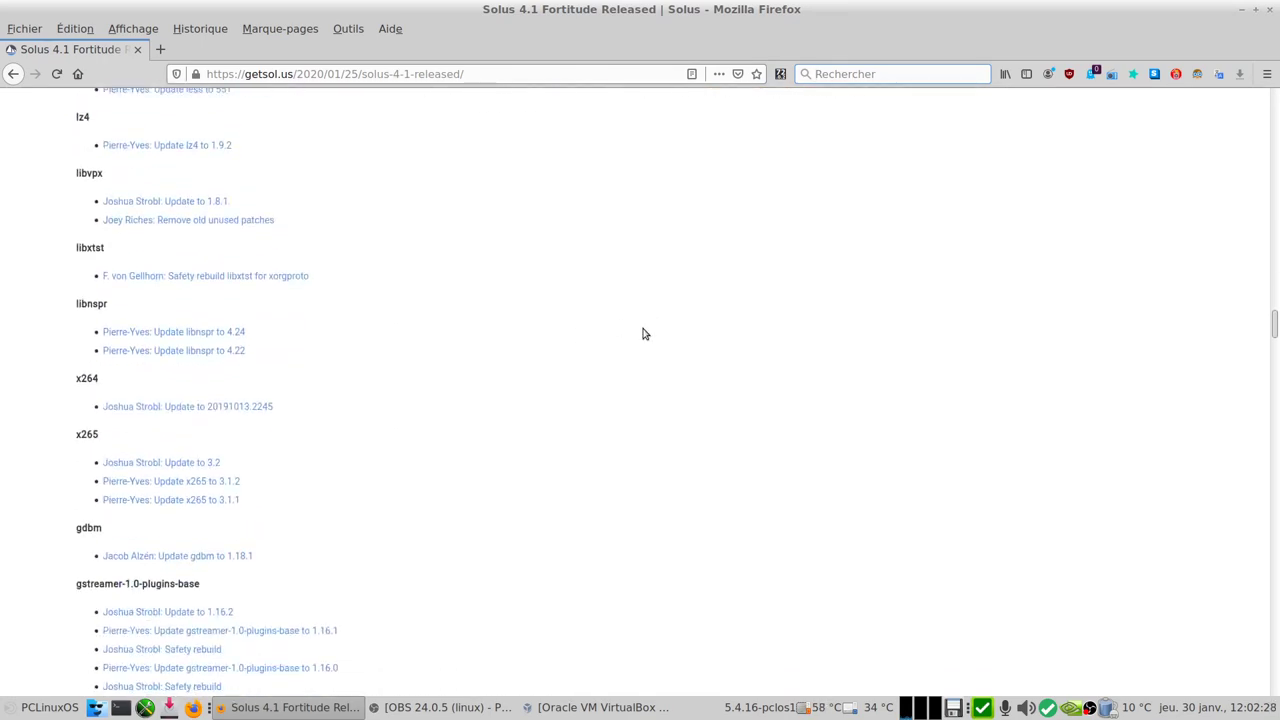
Step: Start a new VirtualBox machine named SOLUS 4.1 MATE, type Linux, version Other Linux (64-bit)
left_click(1243, 11)
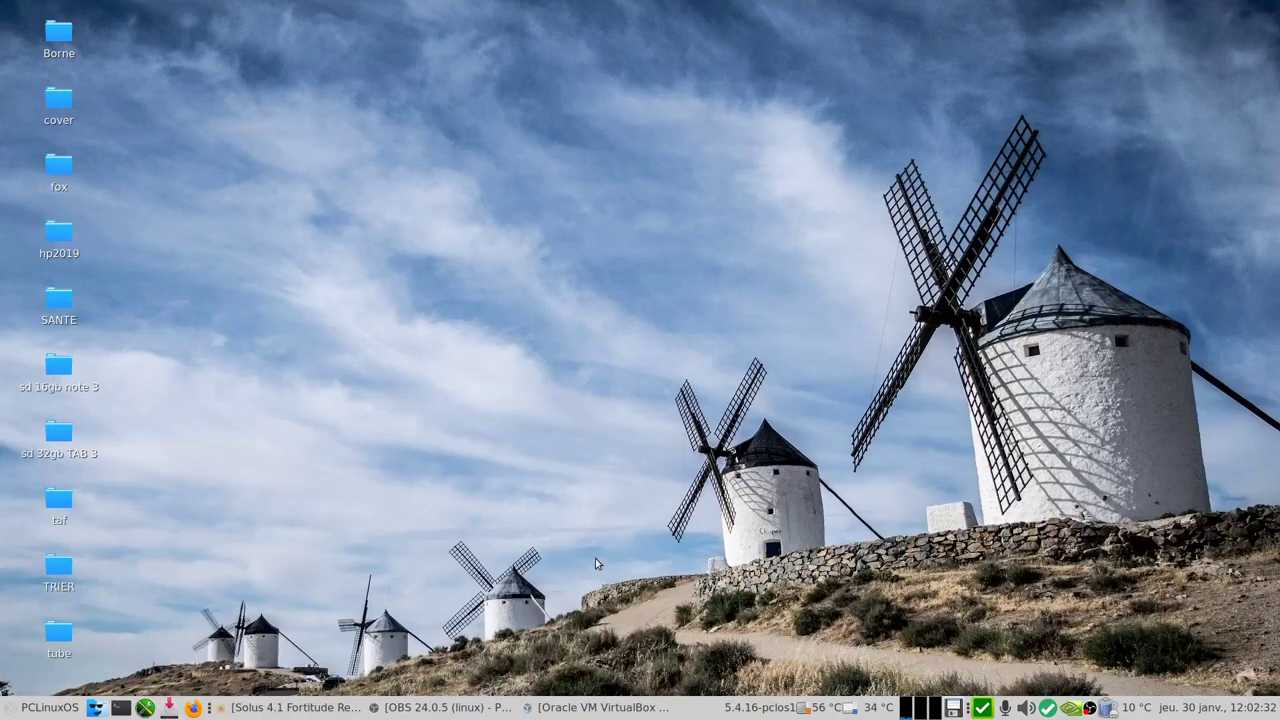
left_click(600, 707)
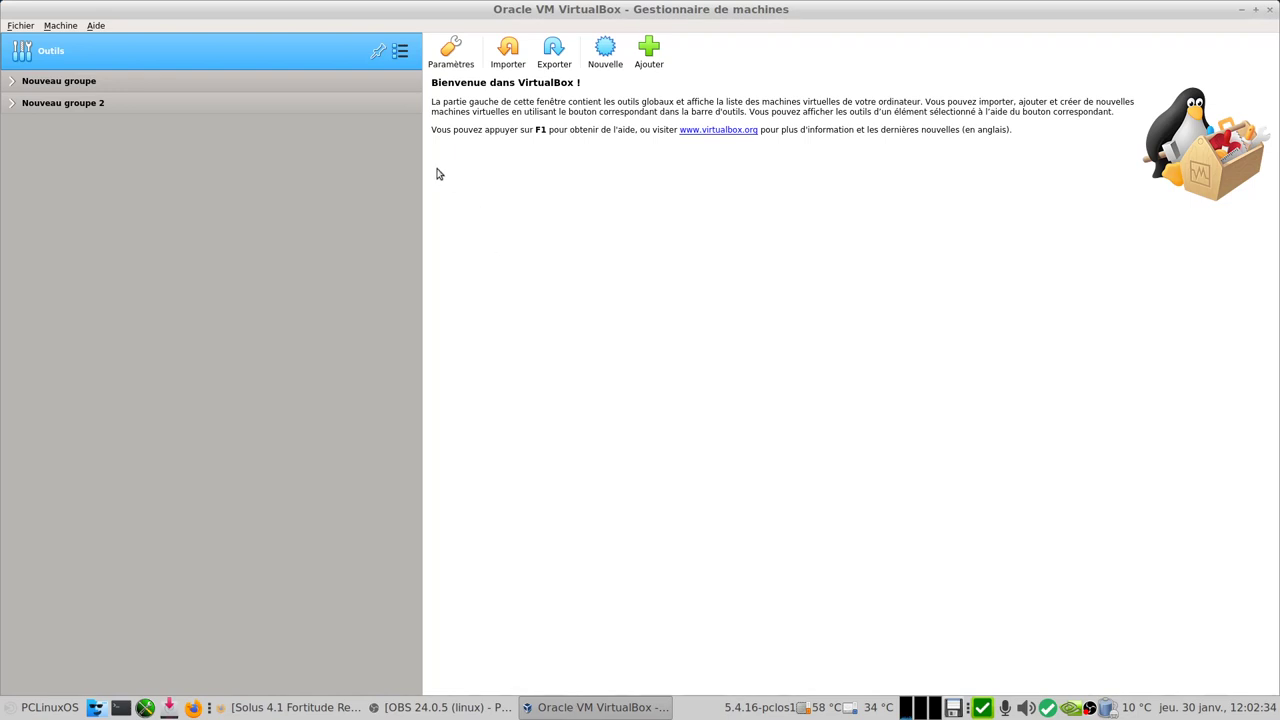
left_click(605, 50)
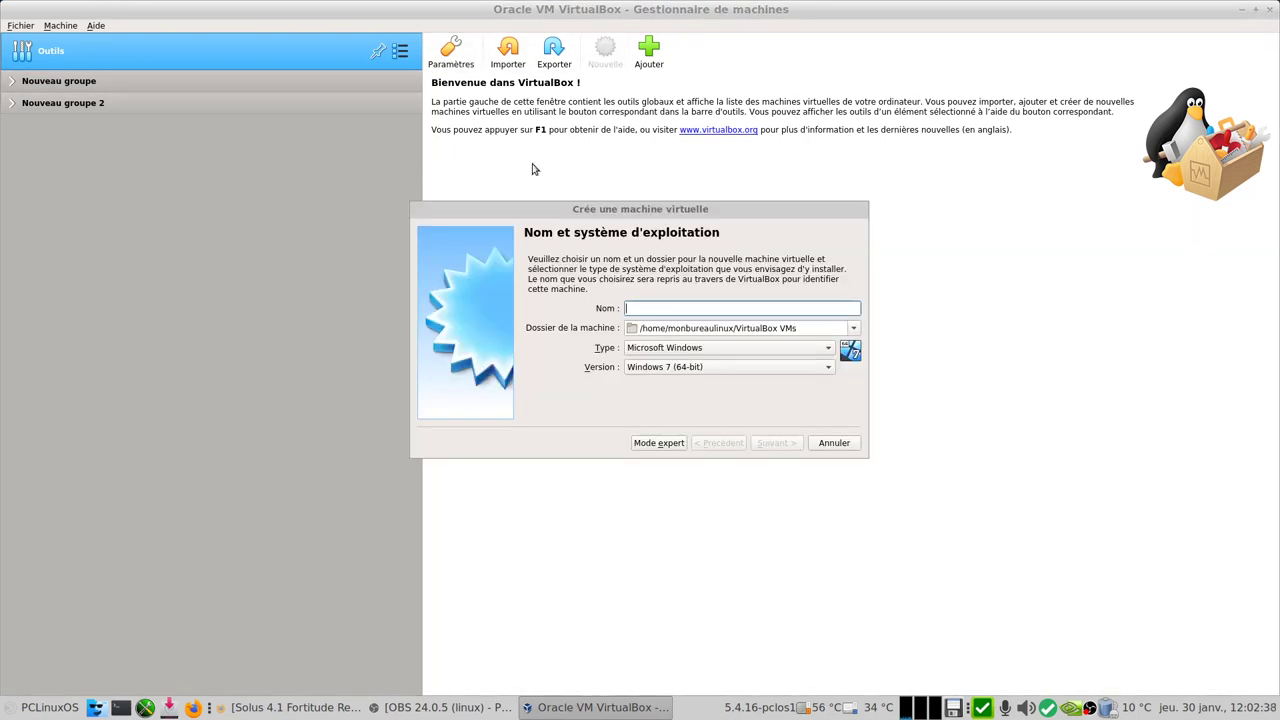
type("SOLUS 4.1 MATE")
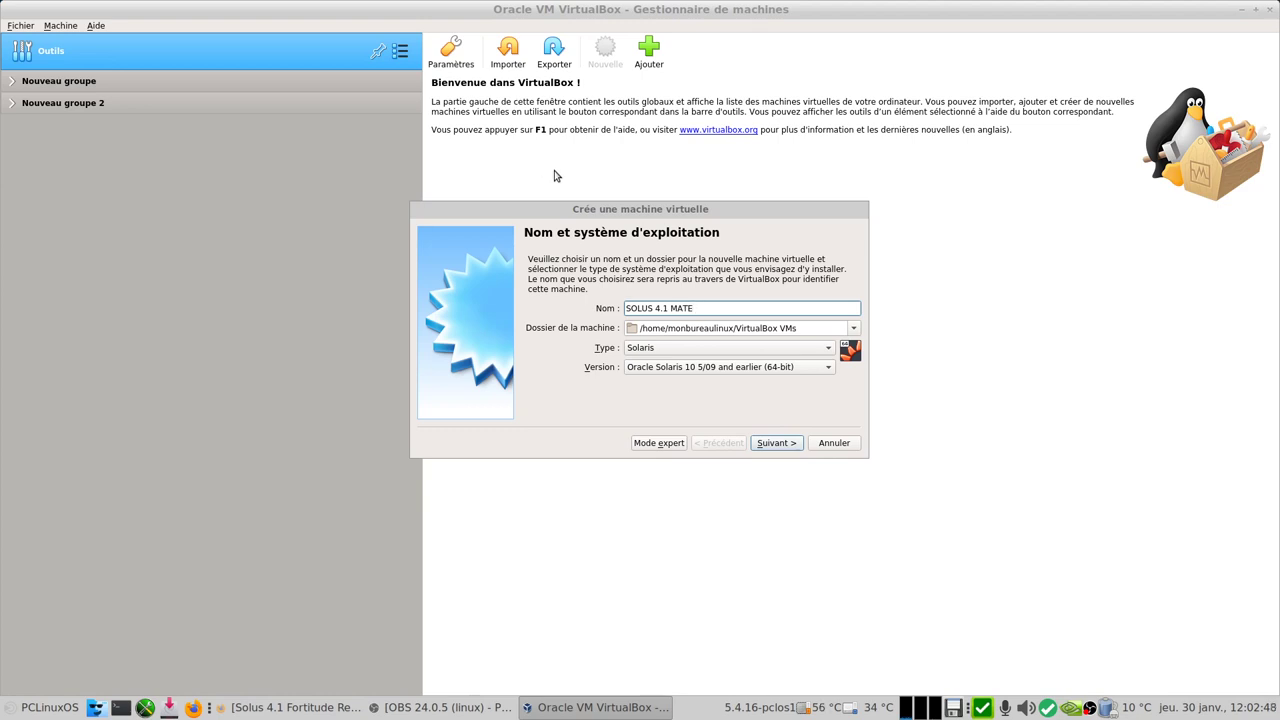
left_click(679, 350)
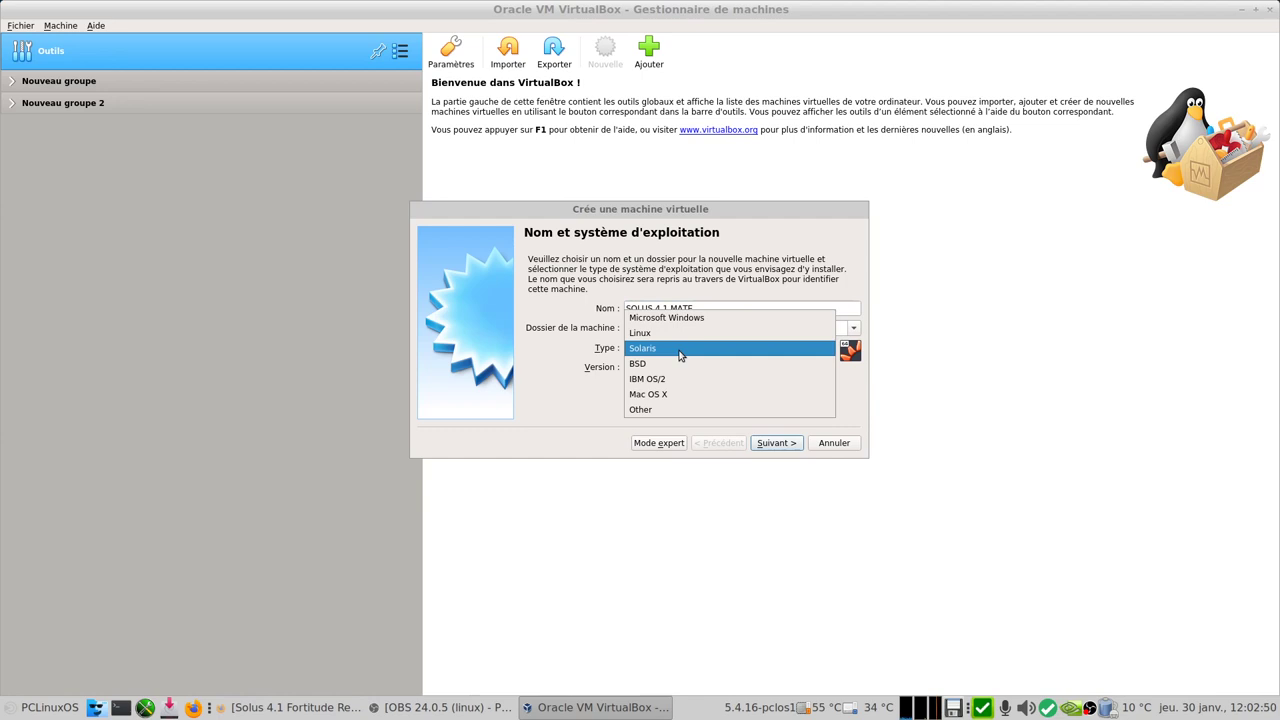
left_click(687, 332)
left_click(704, 368)
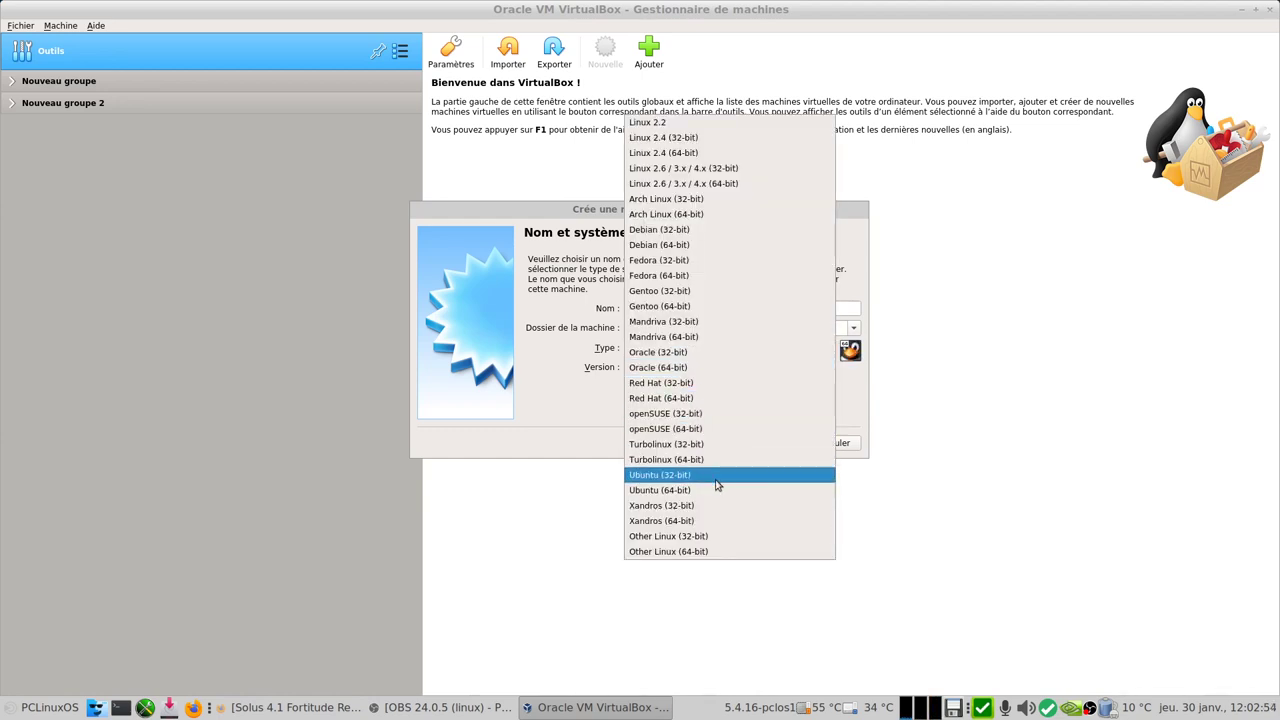
left_click(729, 552)
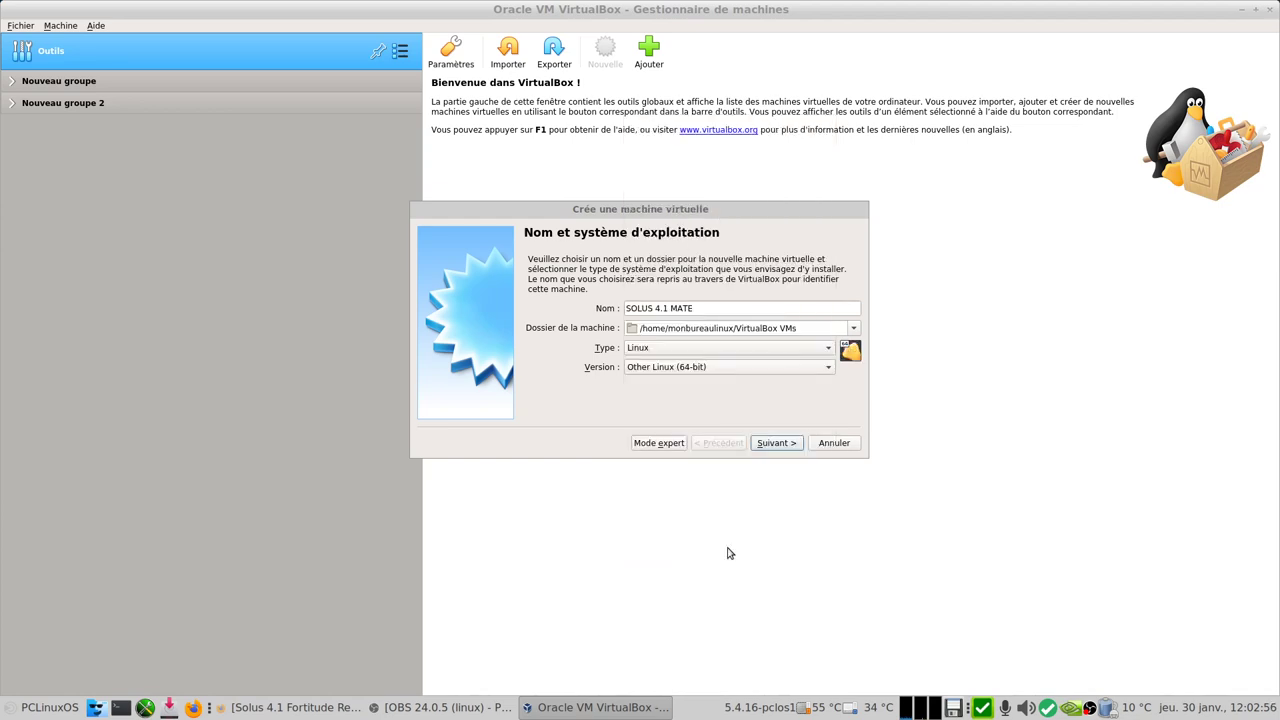
left_click(789, 443)
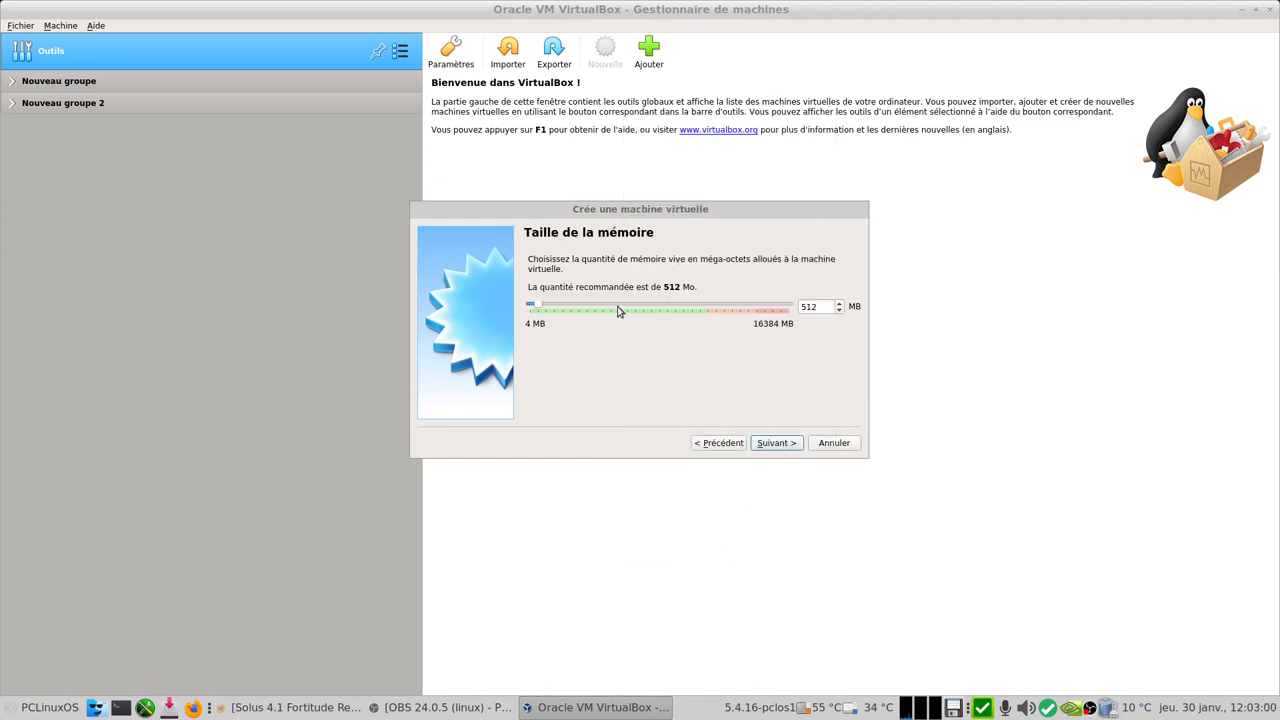
Step: Set the new machine's memory to 4096 MB
left_click(622, 306)
left_click(633, 307)
left_click(643, 310)
left_click(645, 308)
left_click(645, 308)
left_click(645, 308)
Step: Create a new dynamically allocated VDI hard disk of 40 Gio for the machine
left_click(779, 447)
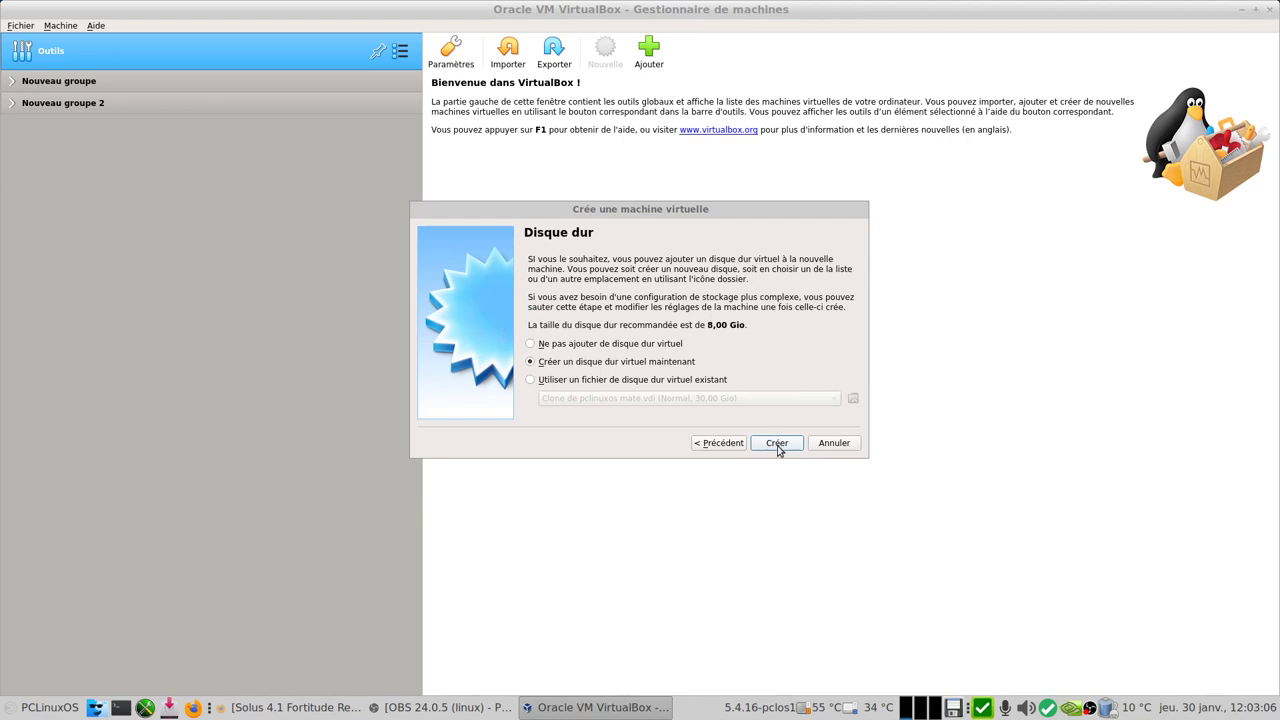
left_click(779, 445)
left_click(781, 445)
left_click(793, 438)
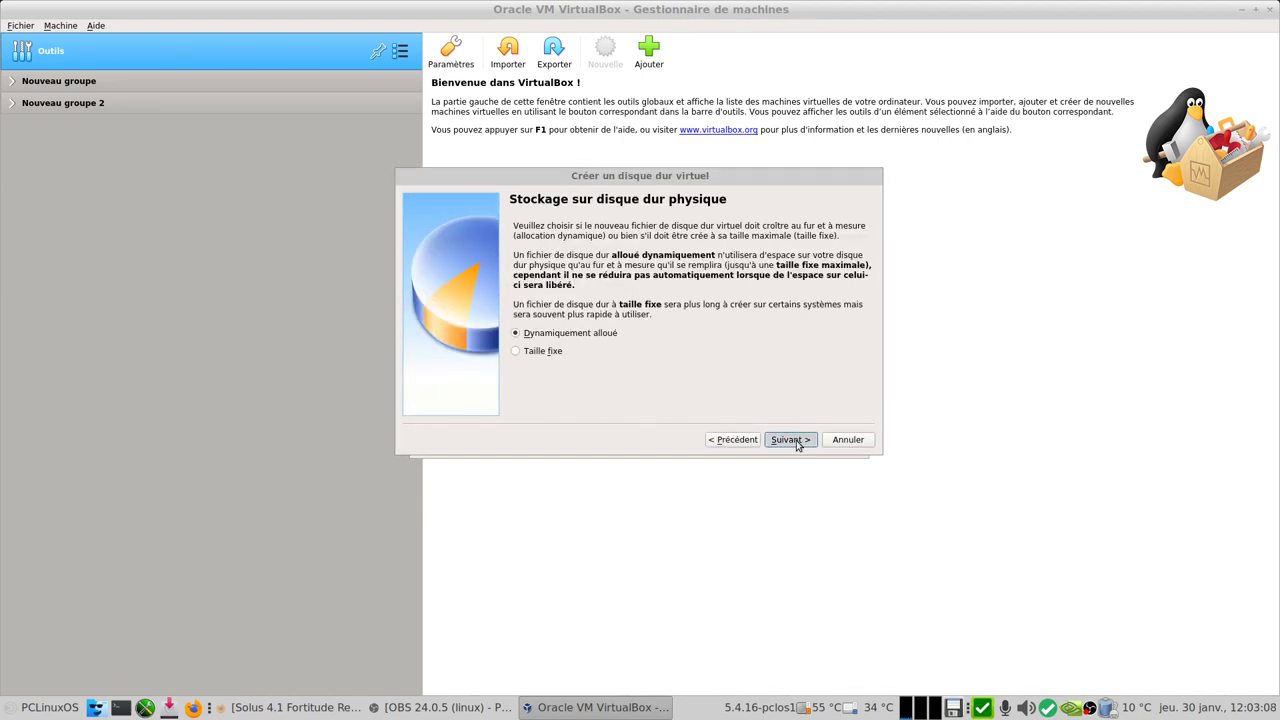
left_click(846, 316)
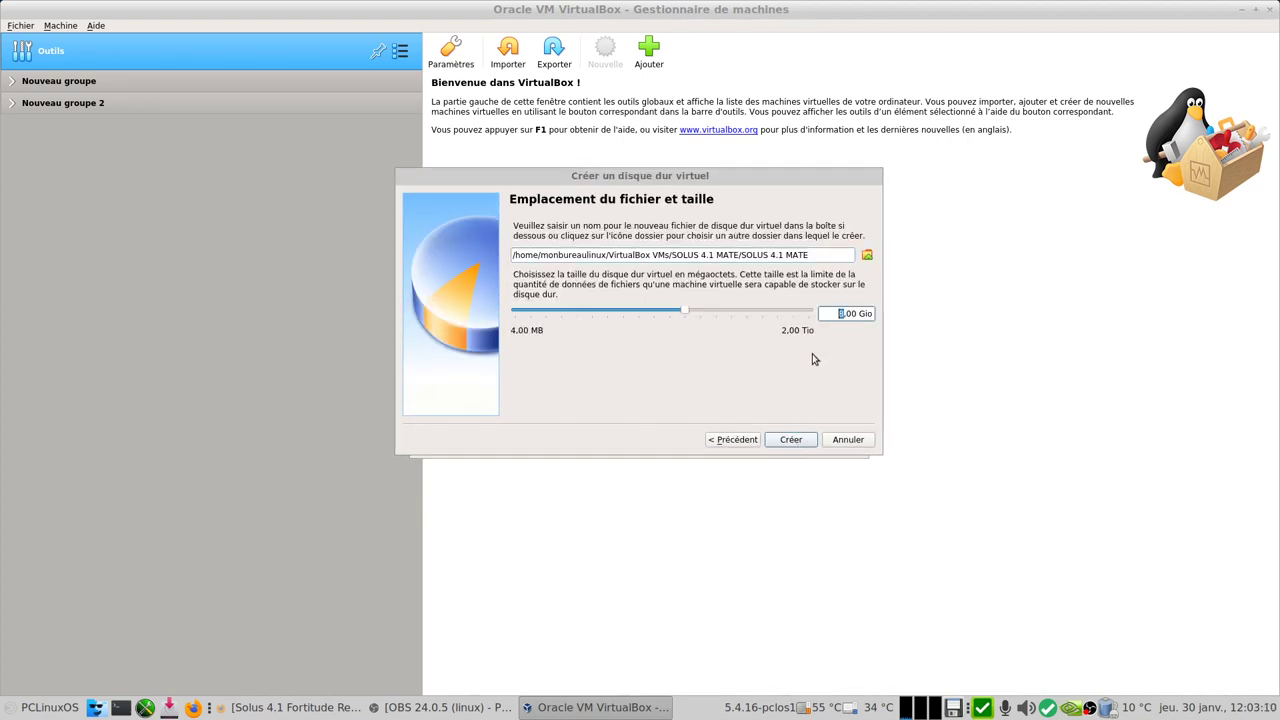
key("Delete")
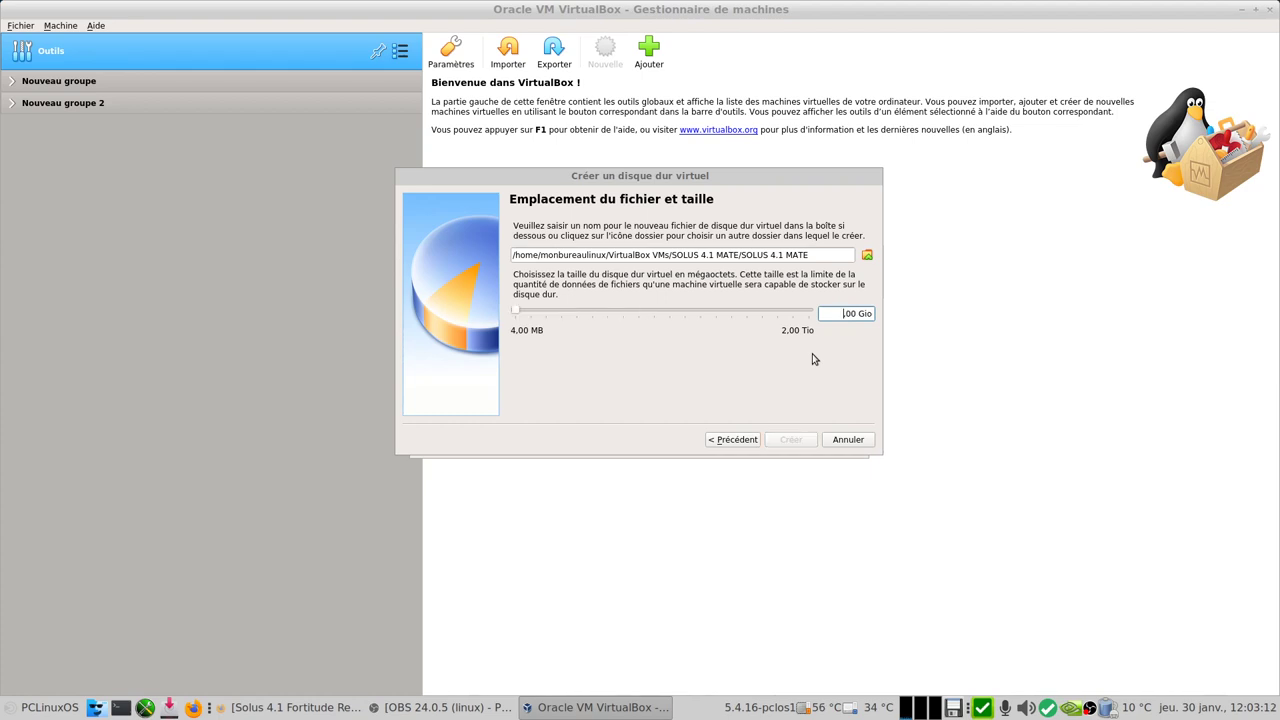
type("40")
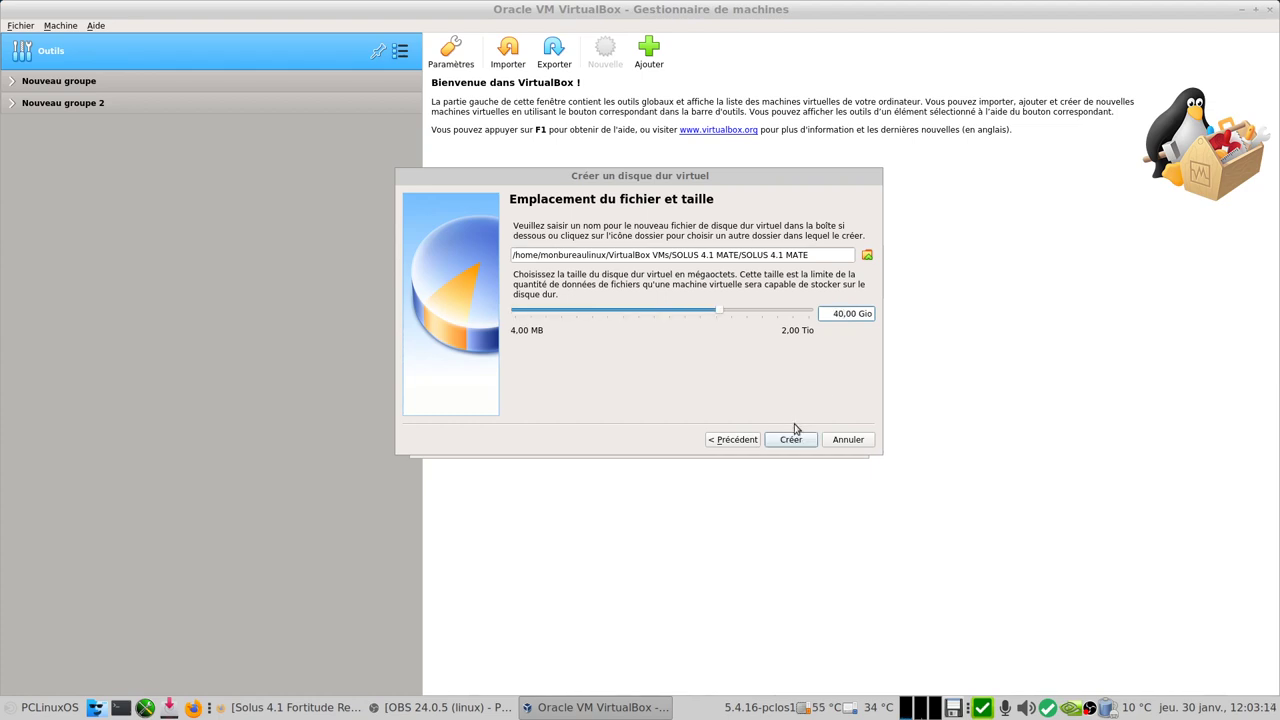
left_click(791, 442)
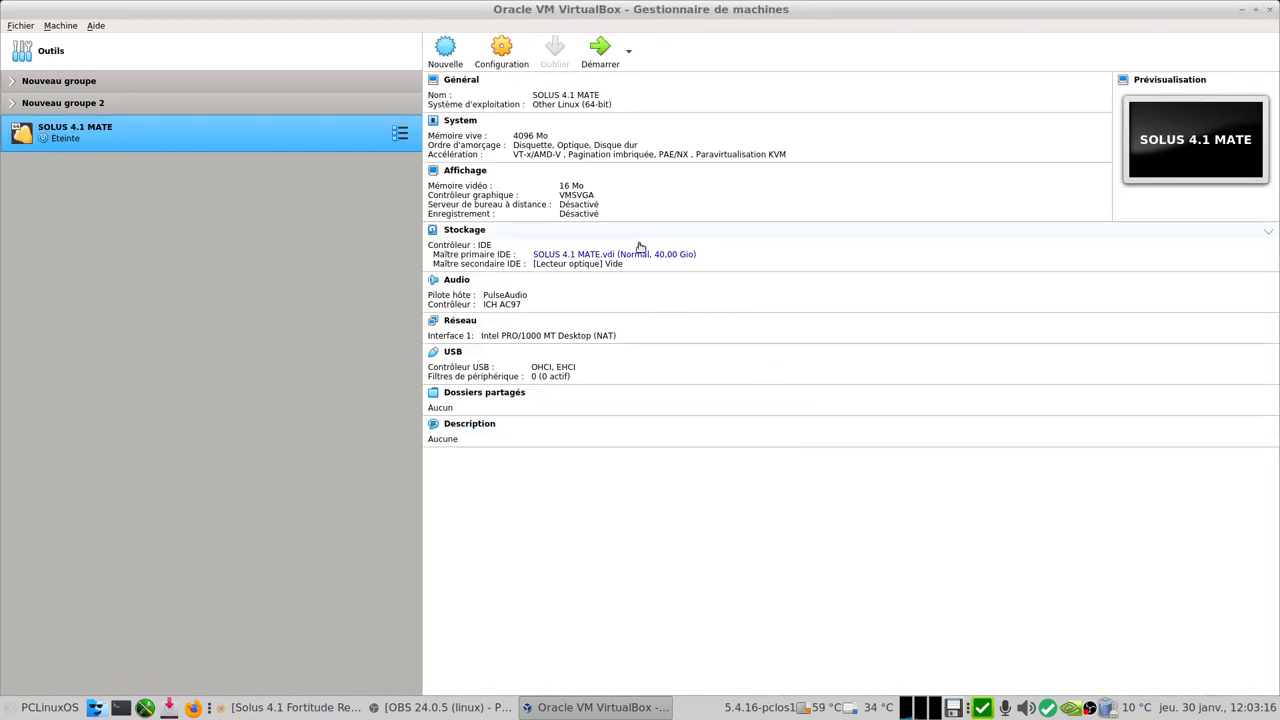
Step: Remove floppy from the boot order and put the hard disk first
left_click(491, 58)
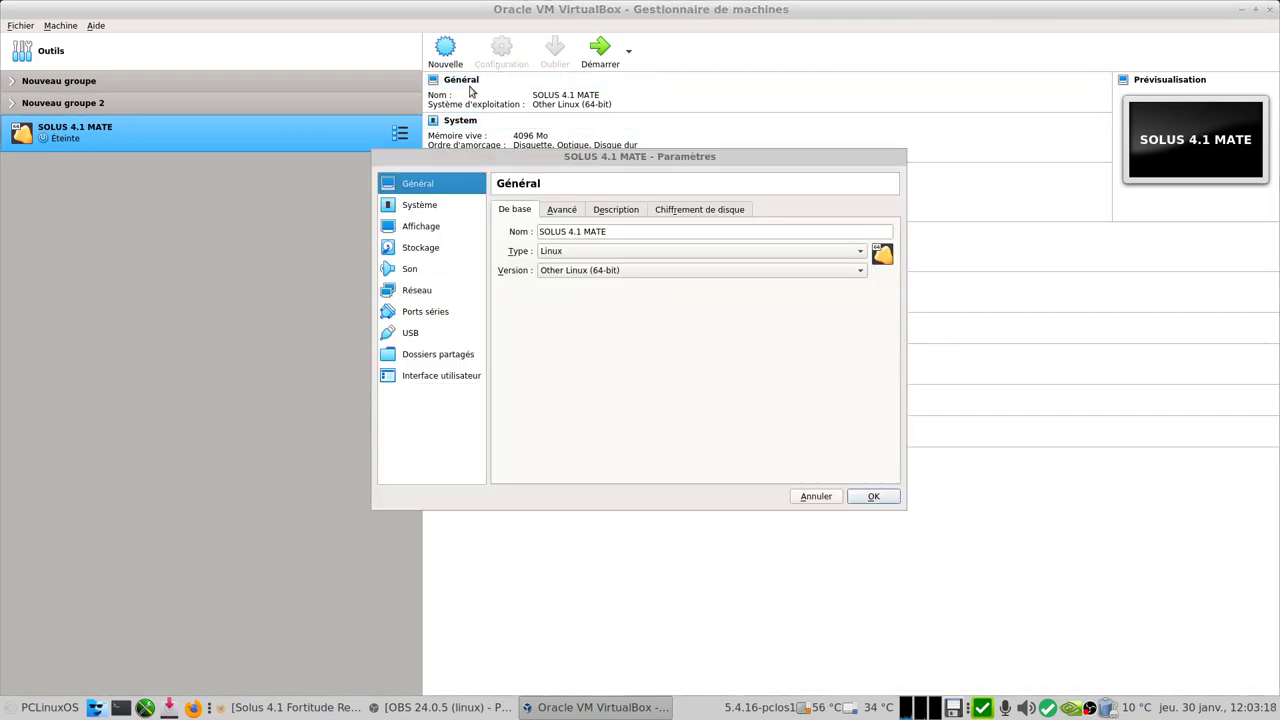
left_click(420, 205)
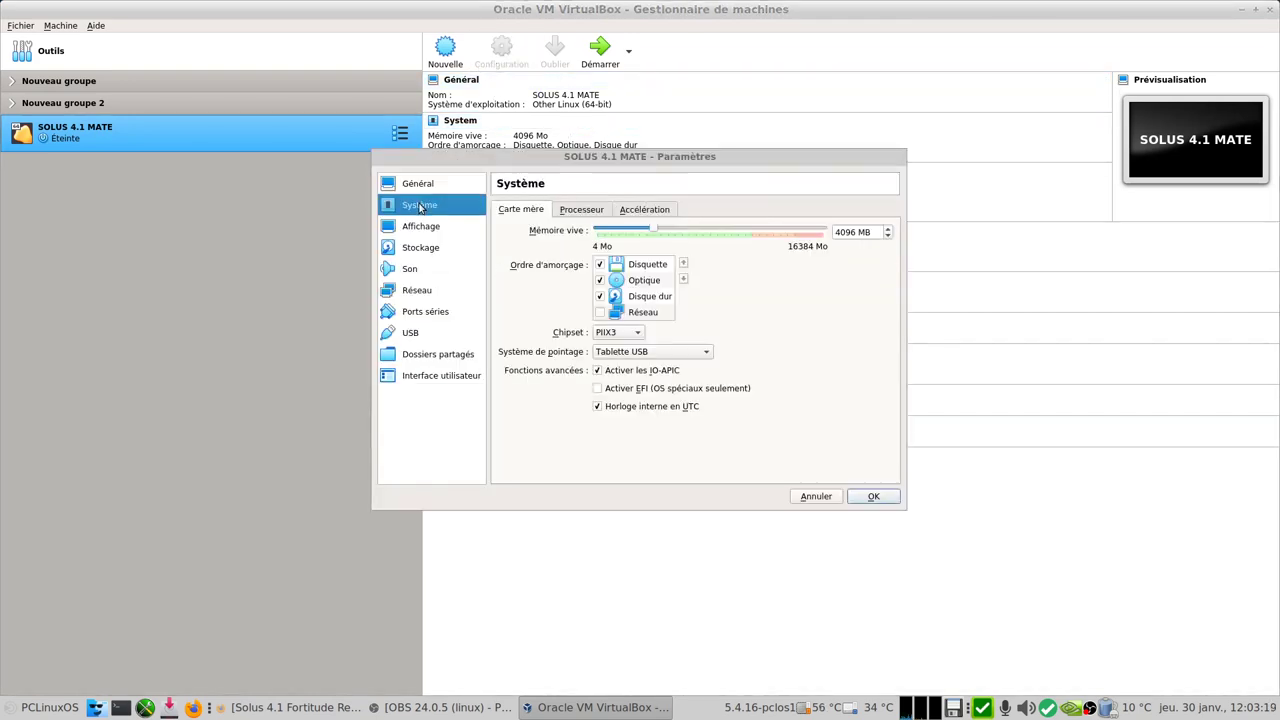
left_click(601, 266)
left_click(650, 296)
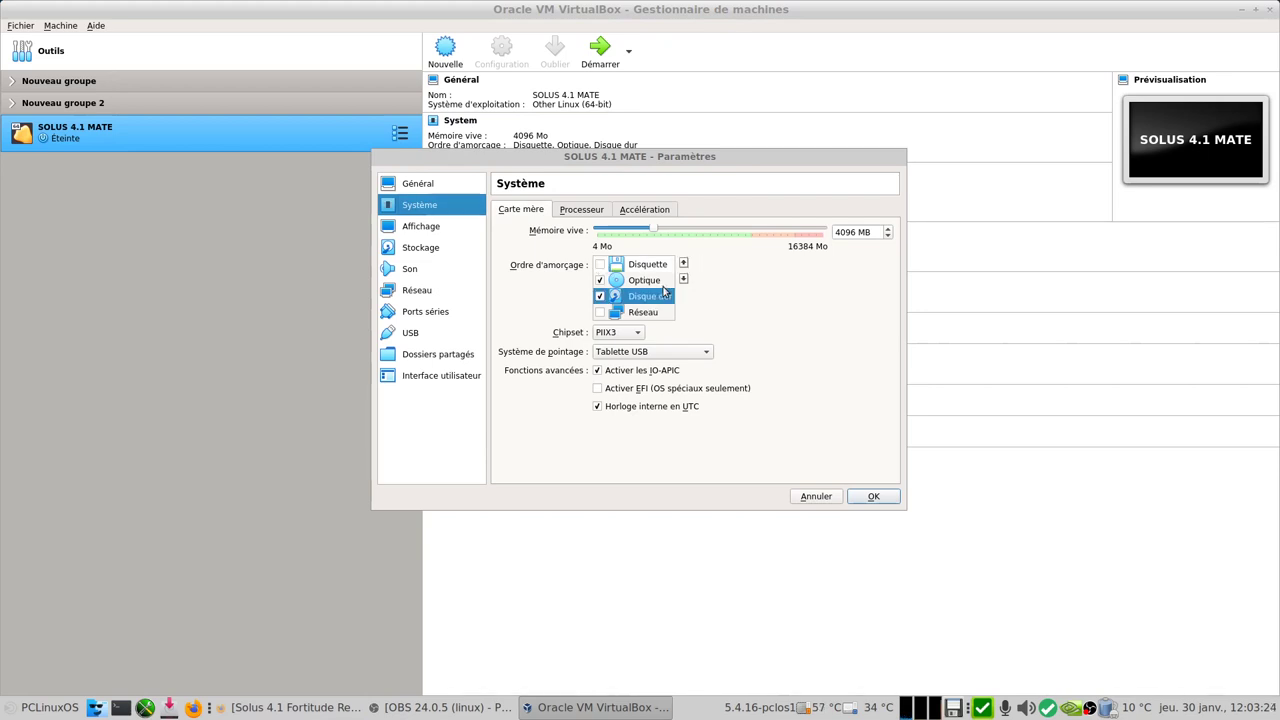
left_click(684, 263)
left_click(684, 263)
Step: Raise video memory to 128 MB and enable 3D acceleration
left_click(589, 210)
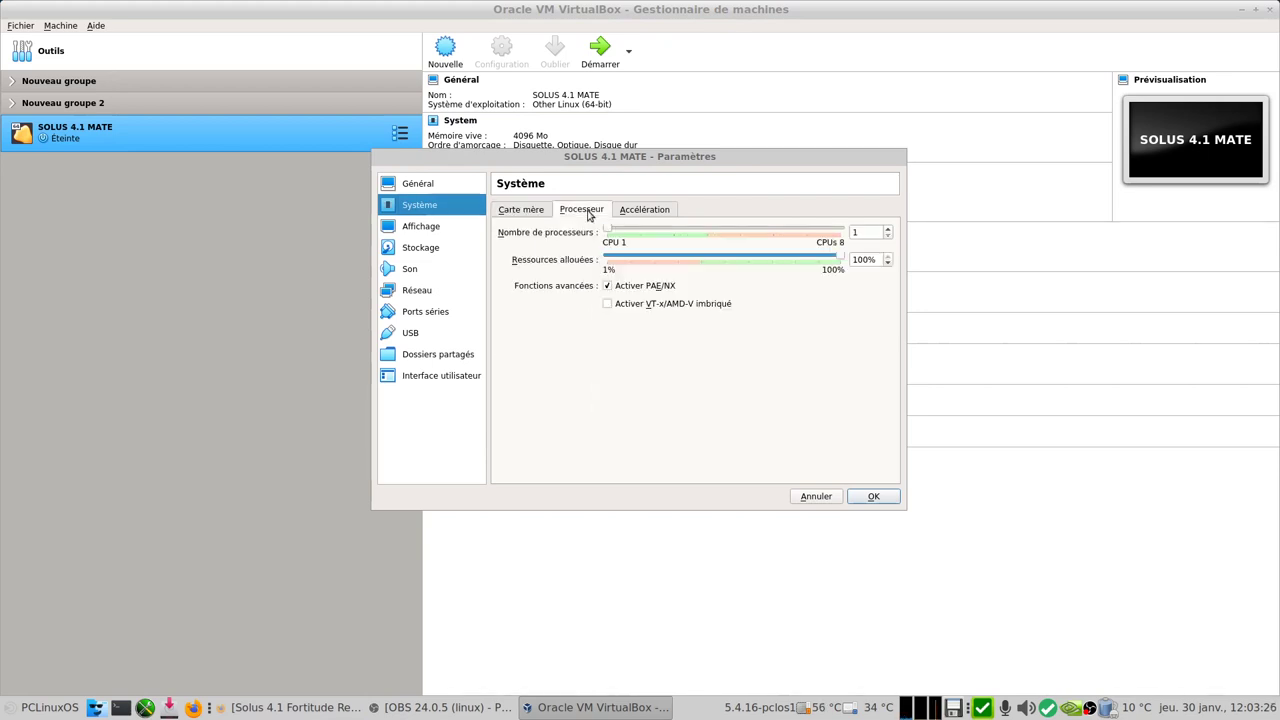
left_click(634, 212)
left_click(424, 229)
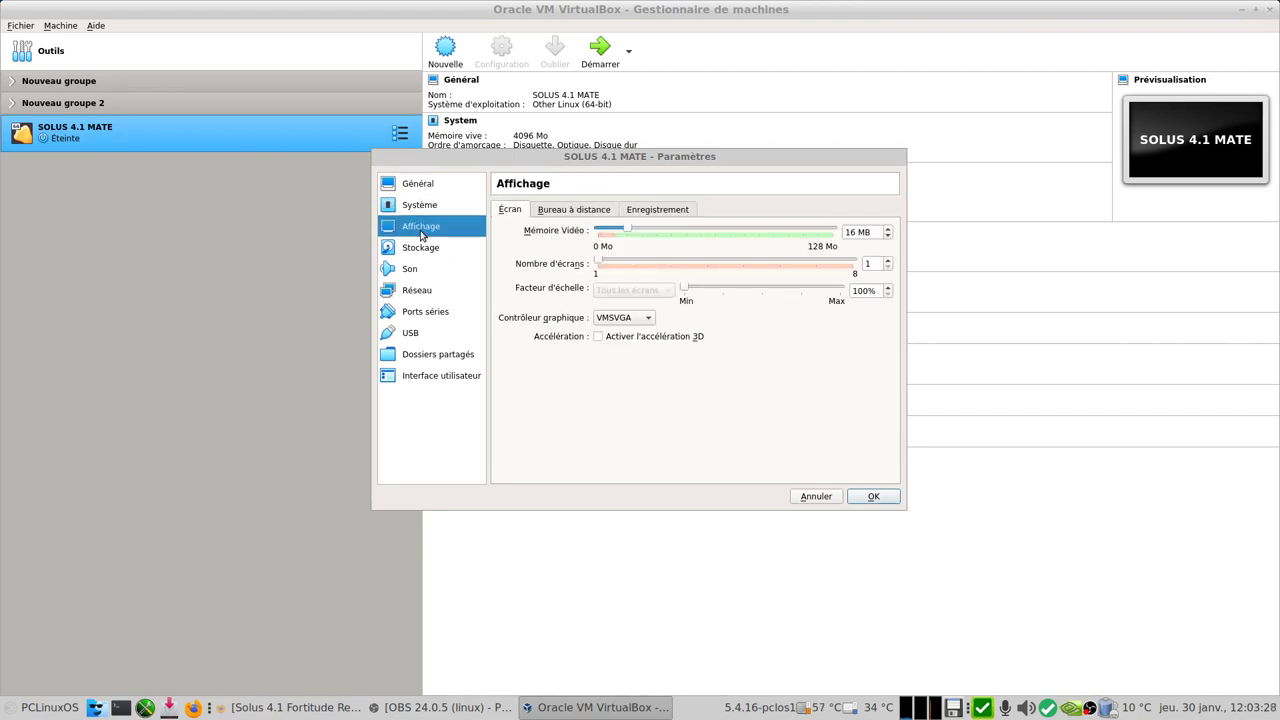
left_click_drag(628, 230, 809, 247)
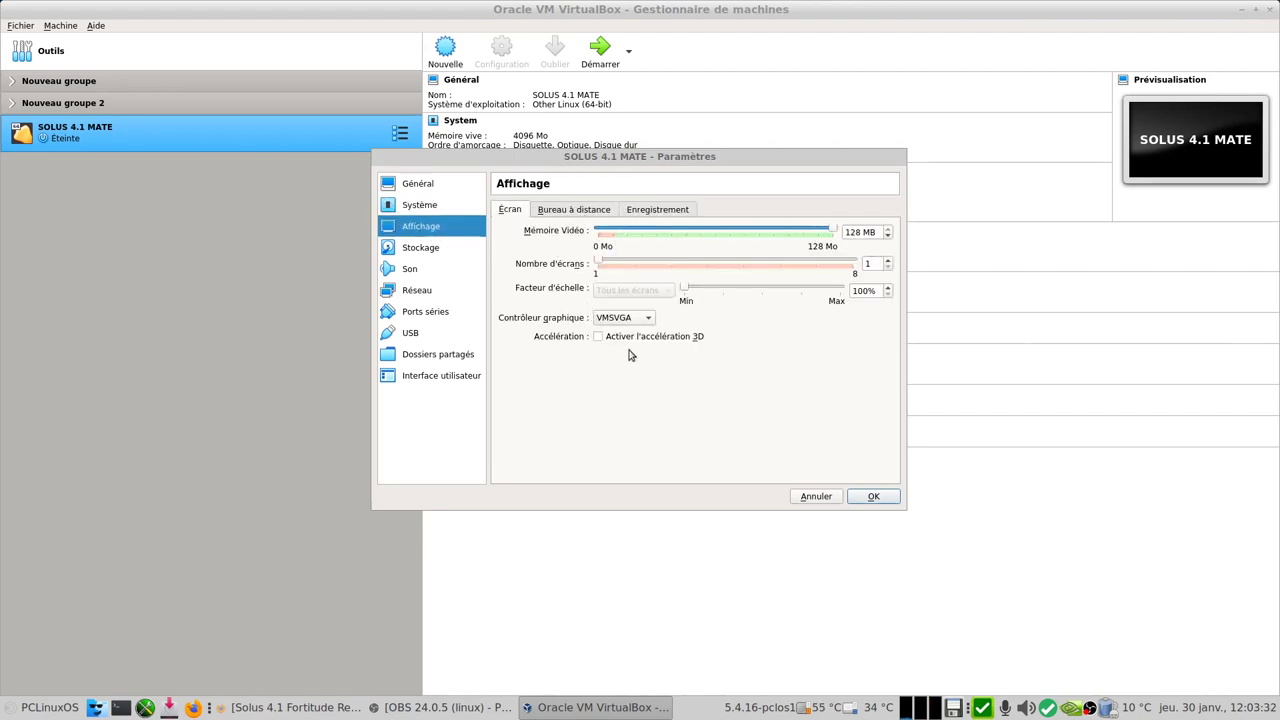
left_click(621, 339)
Step: Give the machine 3 processors
left_click(442, 186)
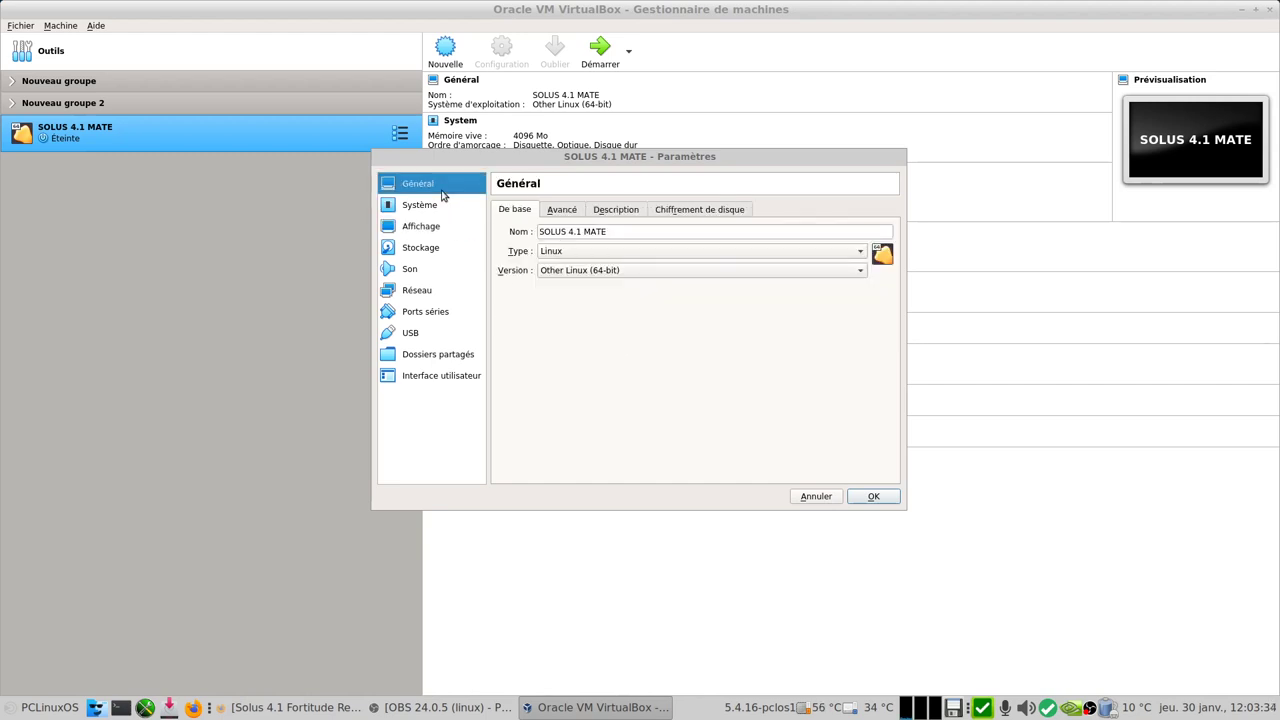
left_click(436, 208)
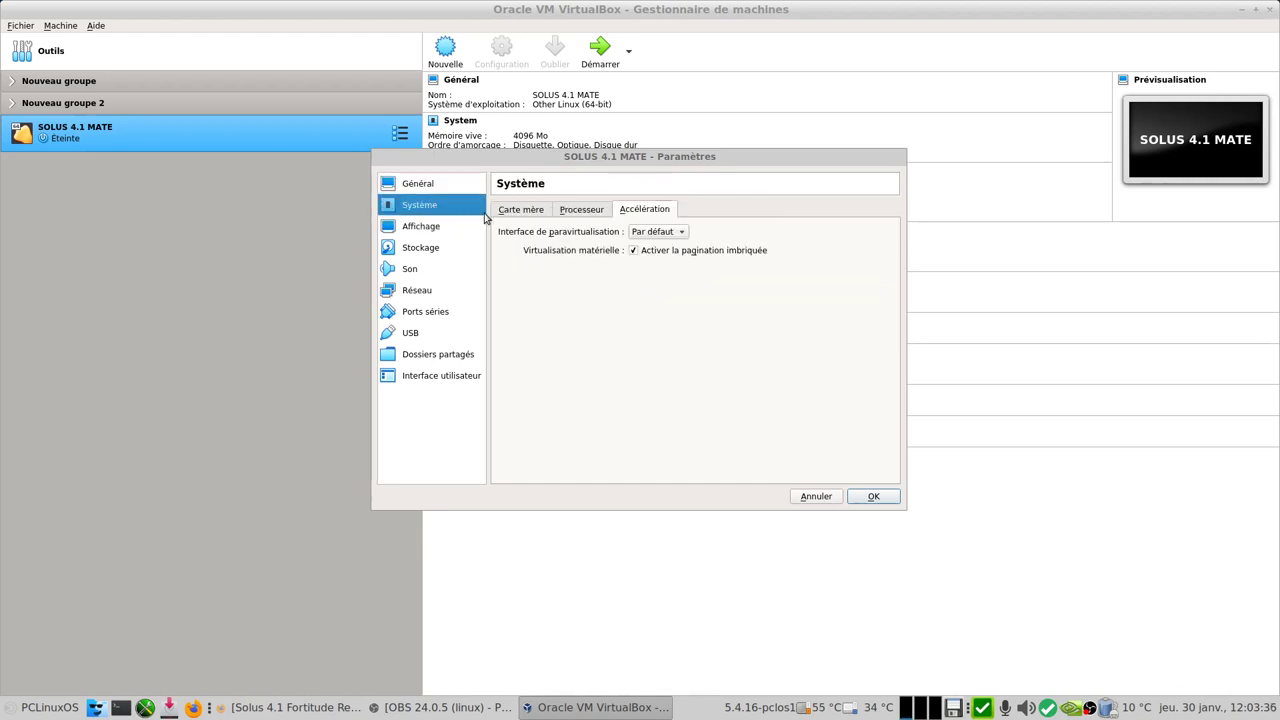
left_click(584, 213)
left_click_drag(604, 236, 659, 238)
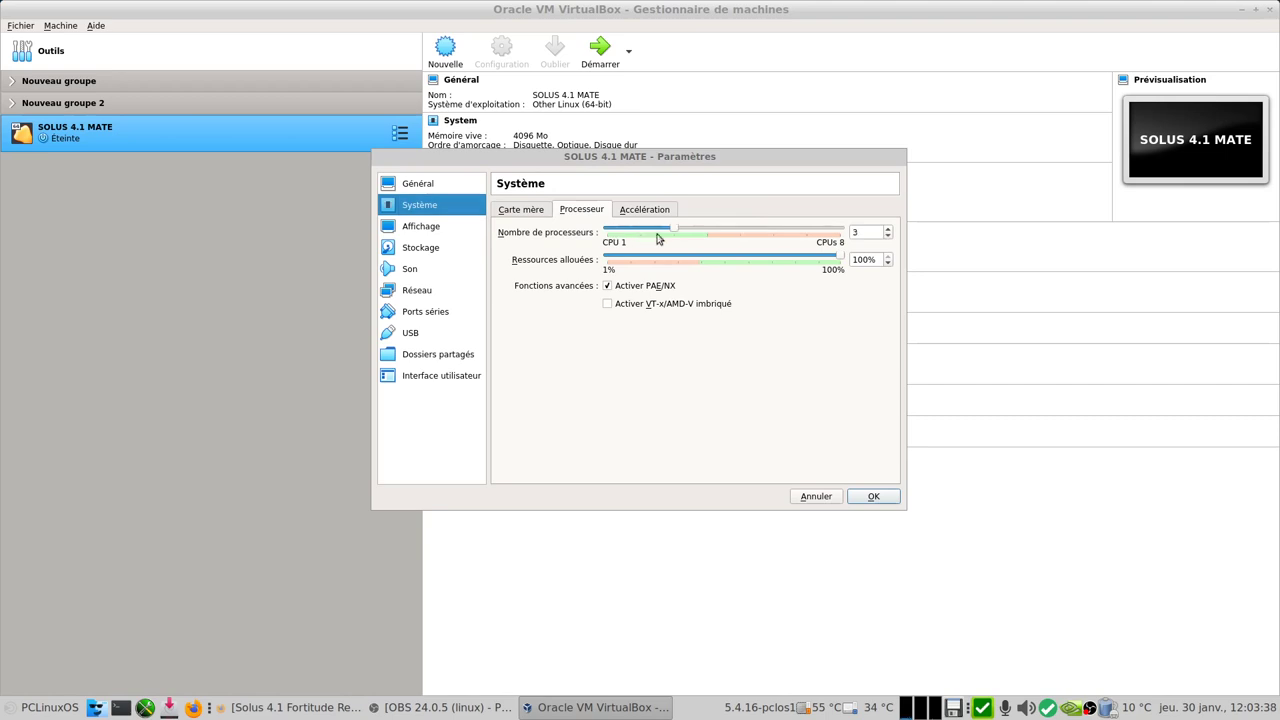
Step: Insert Solus-4.1-MATE.iso into the empty optical drive
left_click(444, 251)
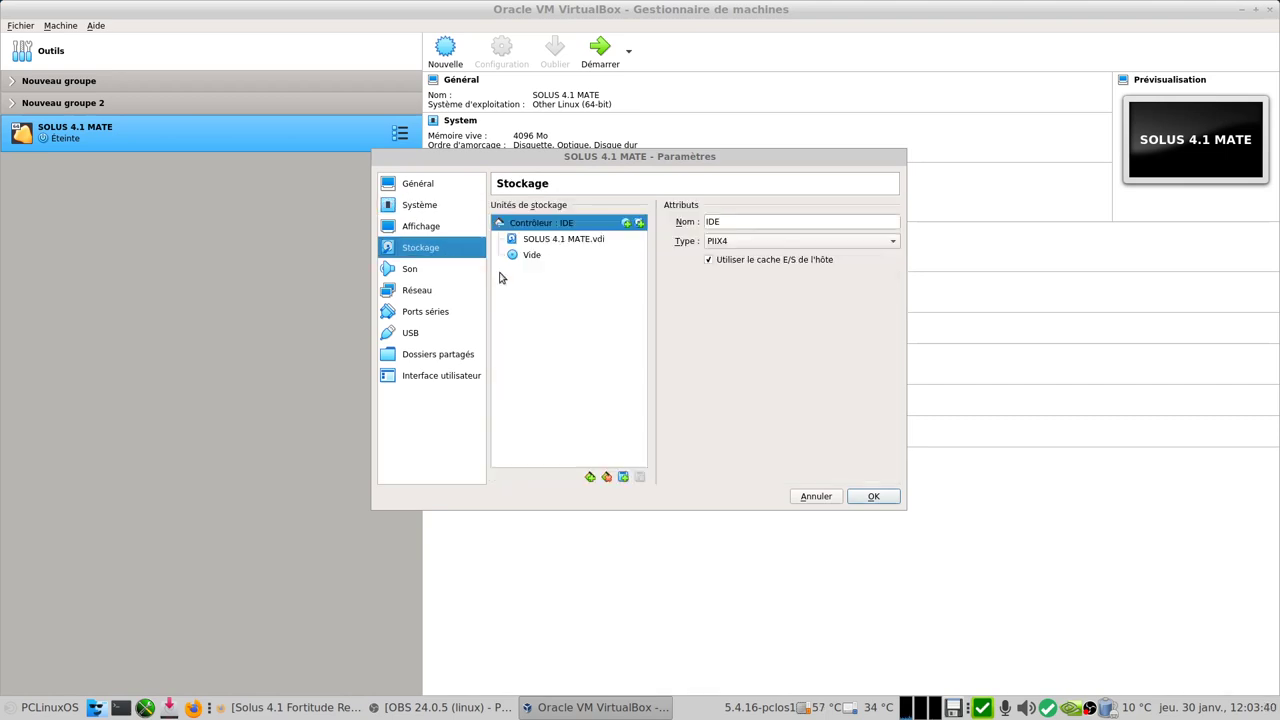
left_click(532, 257)
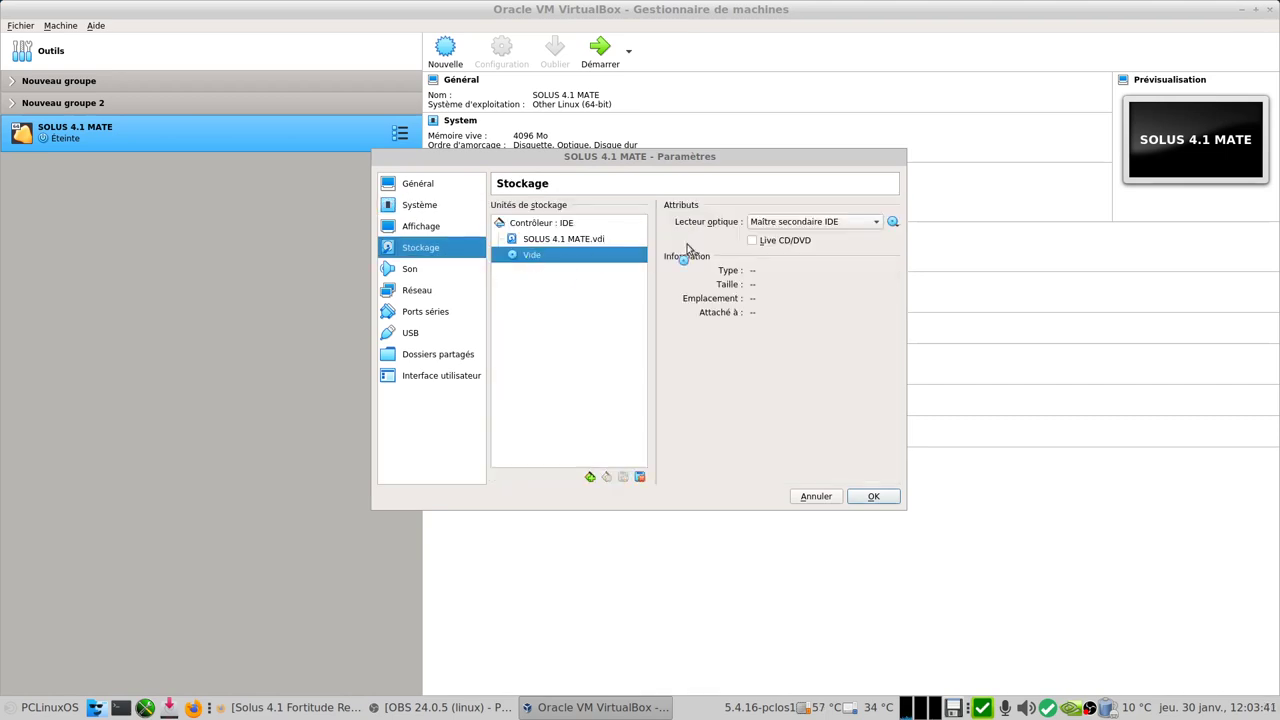
left_click(893, 221)
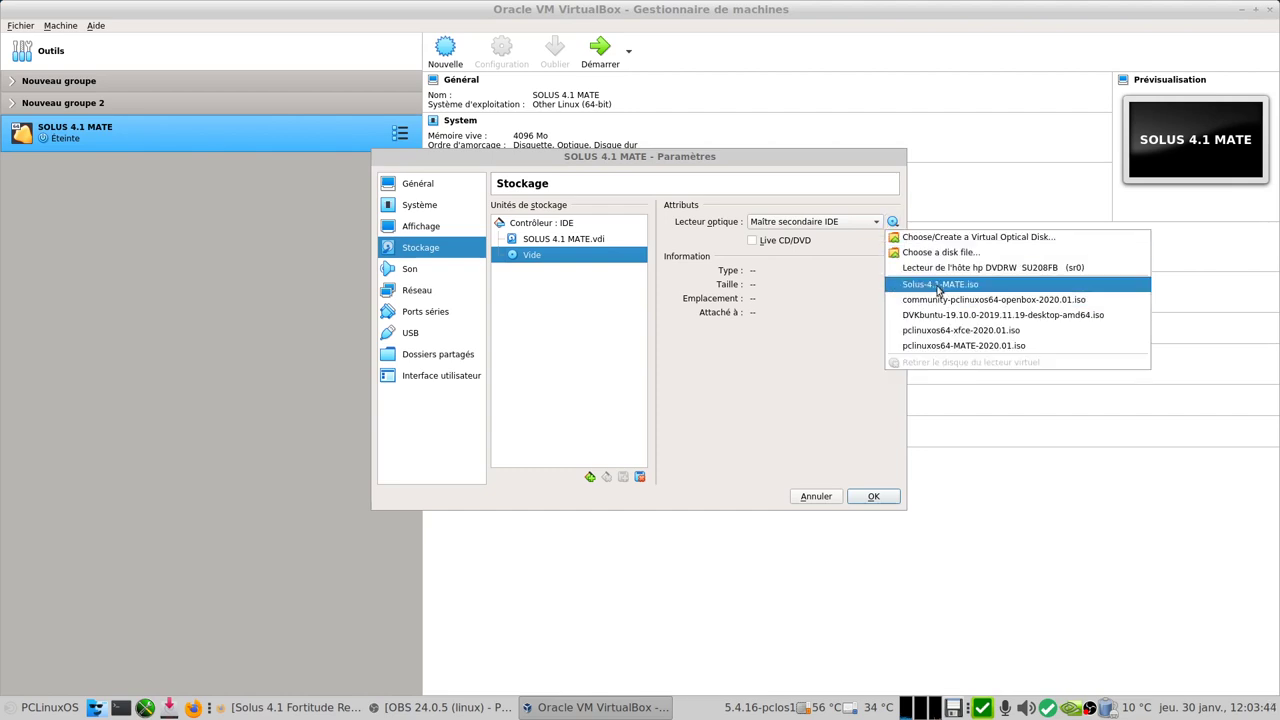
left_click(911, 285)
Step: Switch the network adapter to bridged access (Accès par pont) and save the settings
left_click(428, 272)
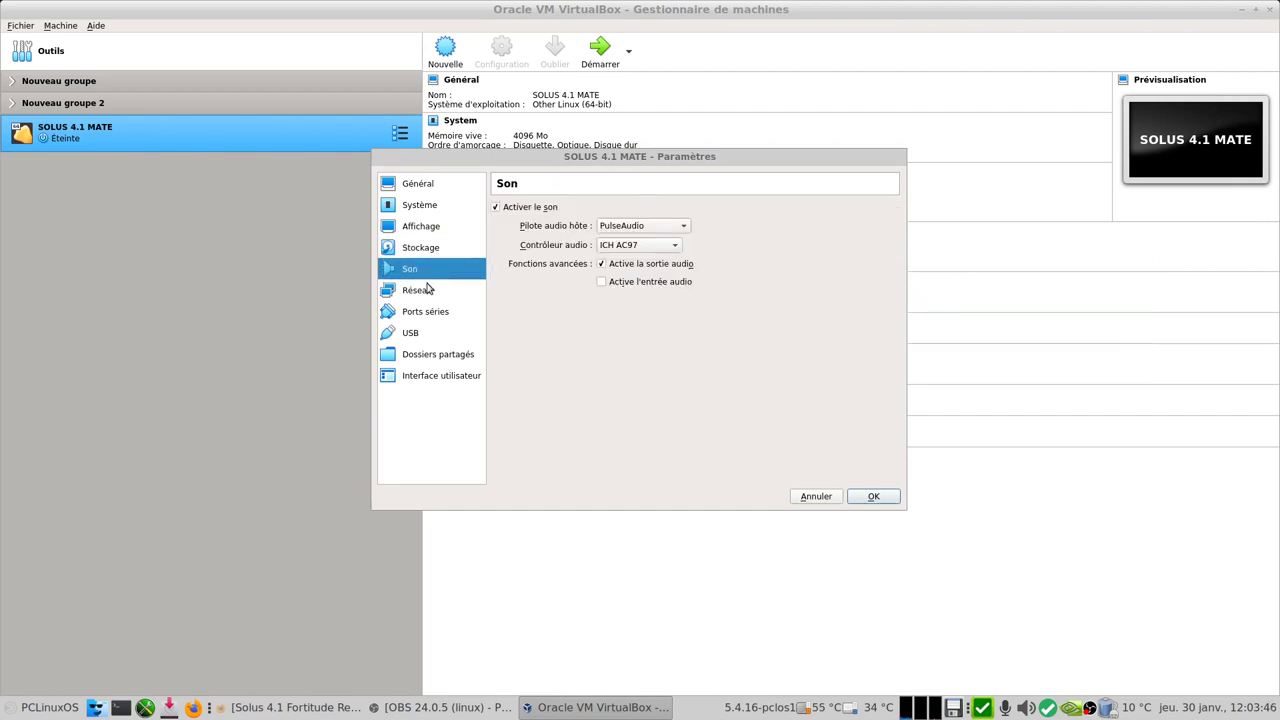
left_click(440, 298)
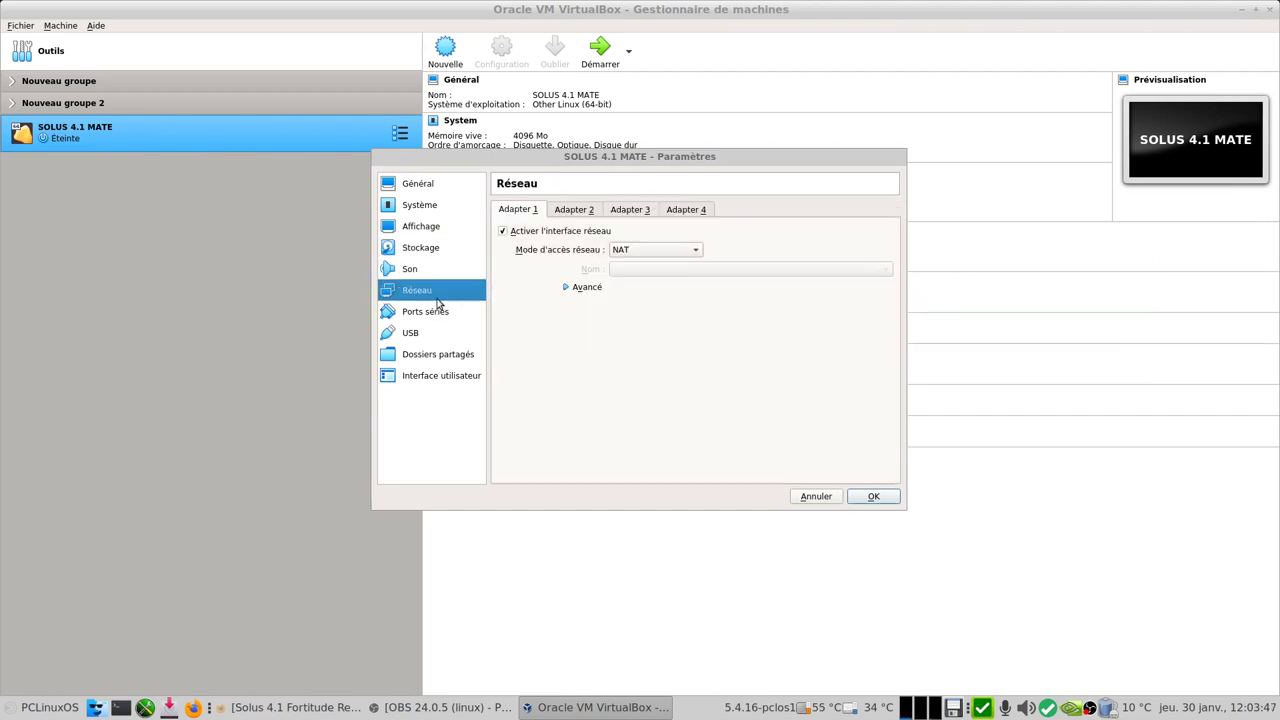
left_click(661, 252)
left_click(684, 265)
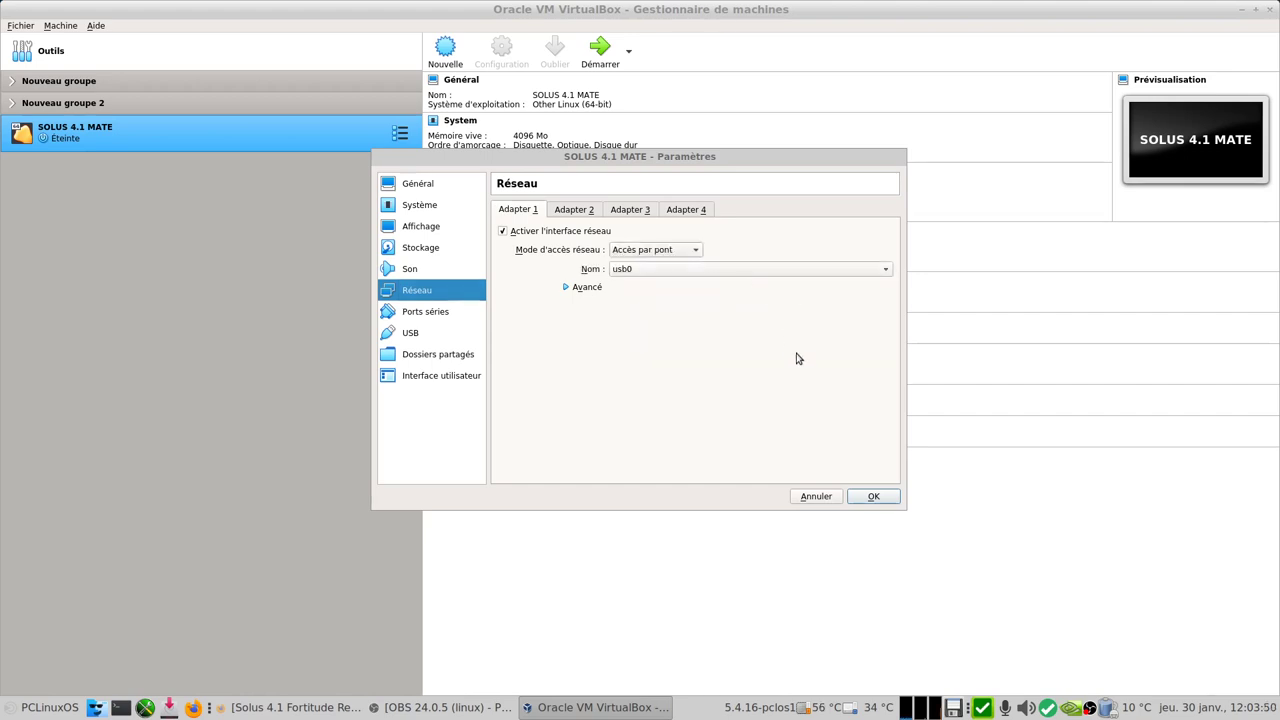
left_click(872, 498)
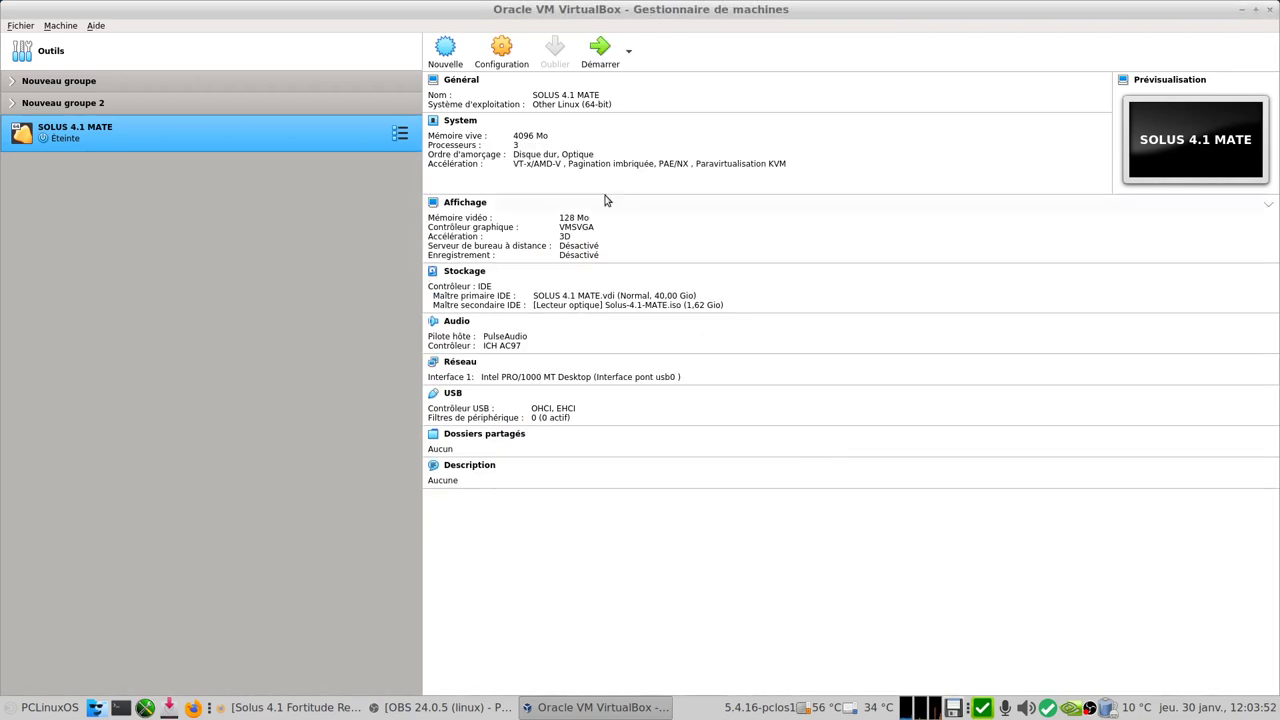
Step: Start SOLUS 4.1 MATE from Solus-4.1-MATE.iso and boot Solus from its boot menu
left_click(604, 57)
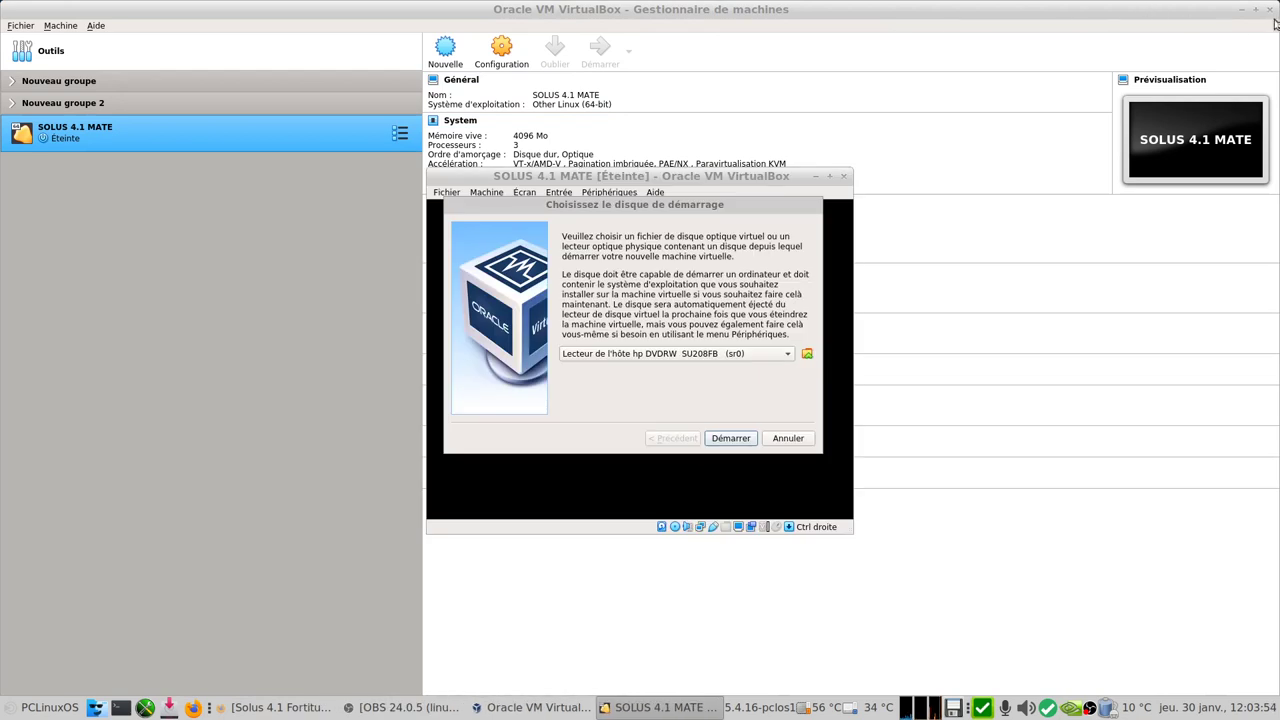
left_click(1240, 9)
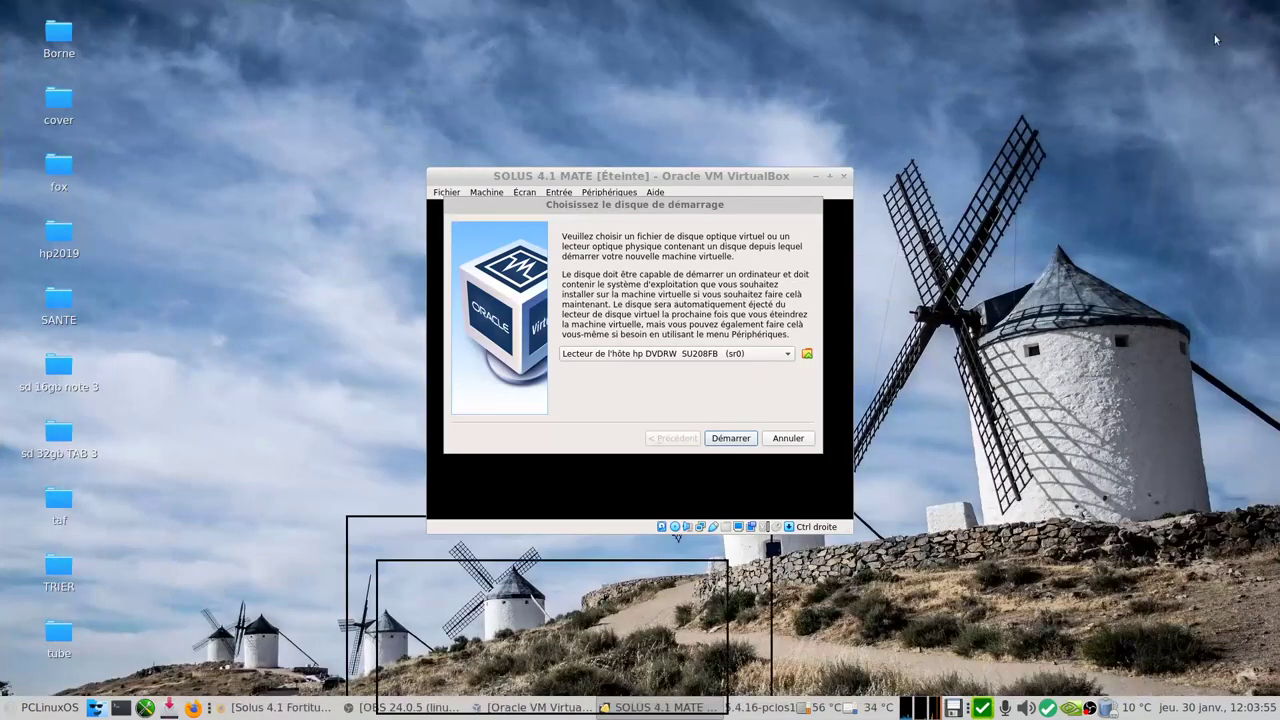
left_click(686, 354)
left_click(671, 386)
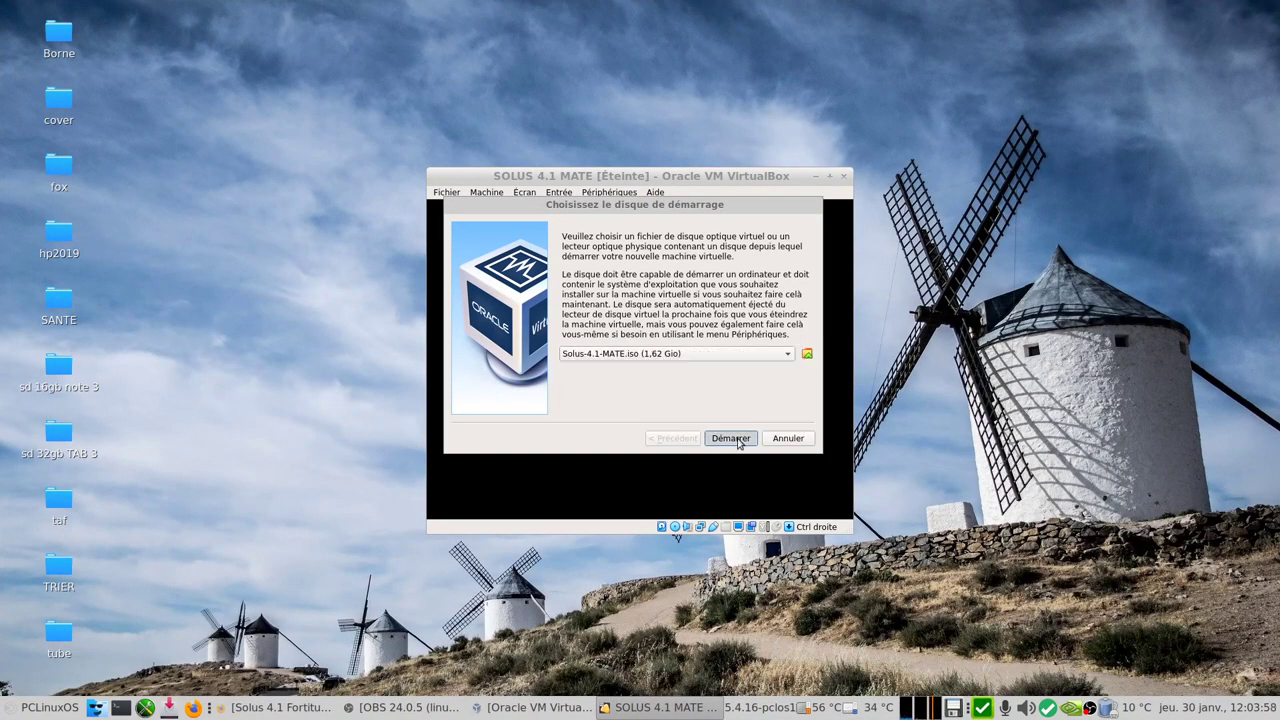
left_click(735, 438)
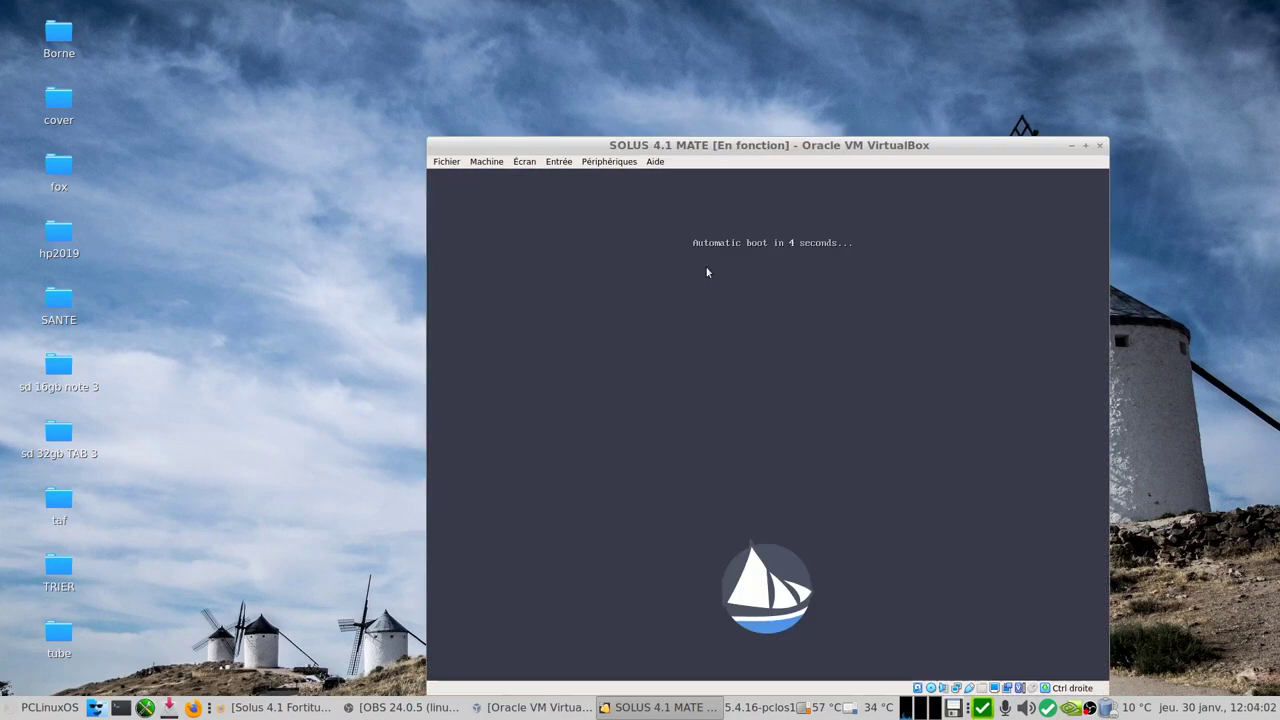
key("Escape")
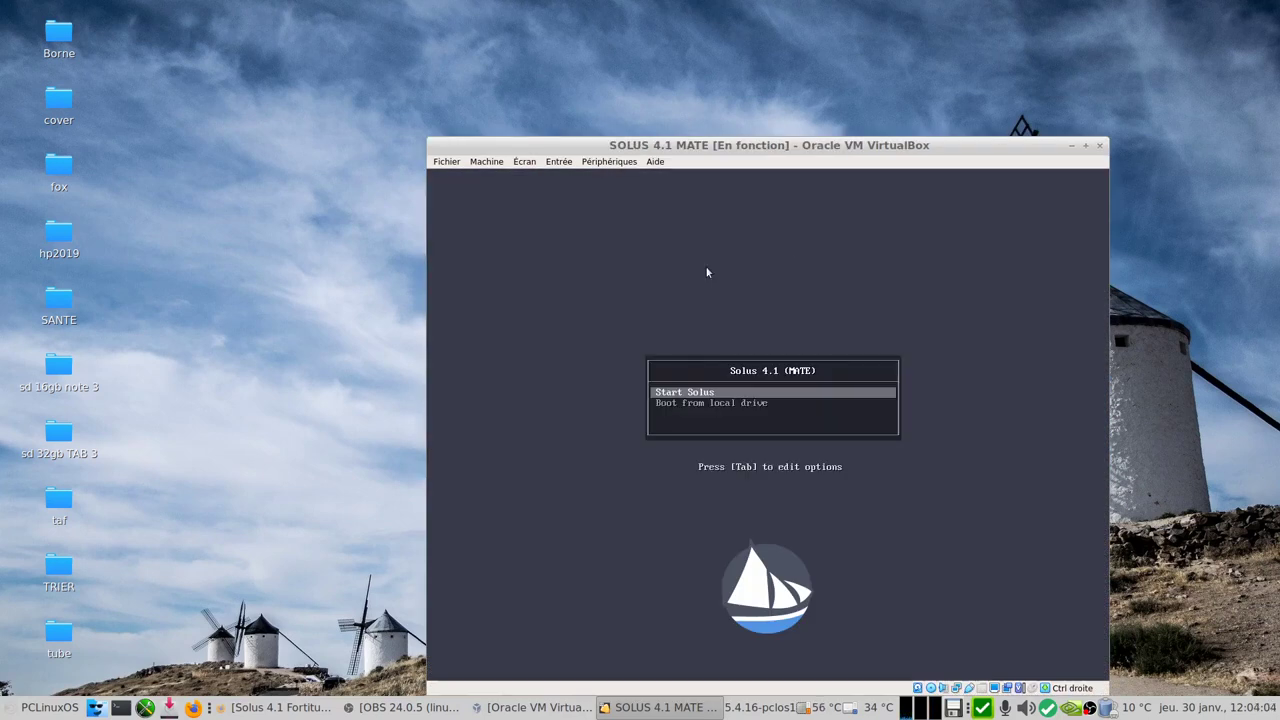
key("Return")
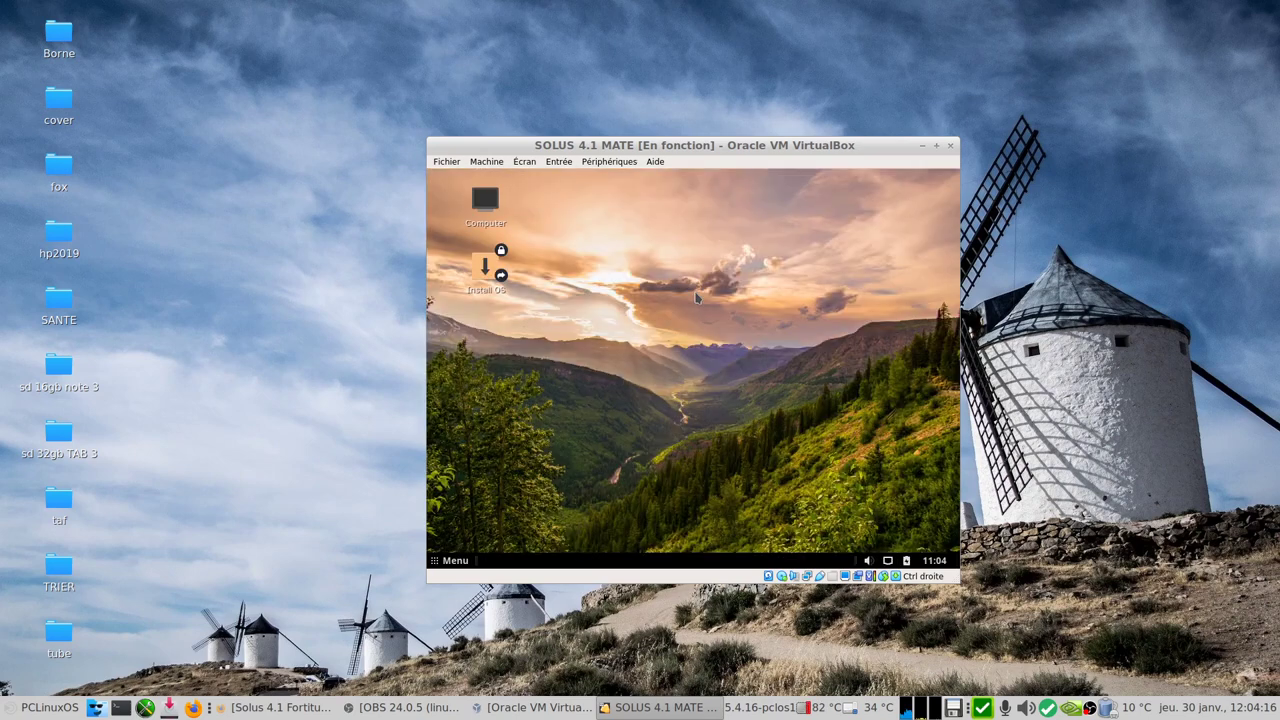
Step: Find Displays via the menu search 'dis', then apply and keep a 1440 x 900 resolution
left_click(448, 561)
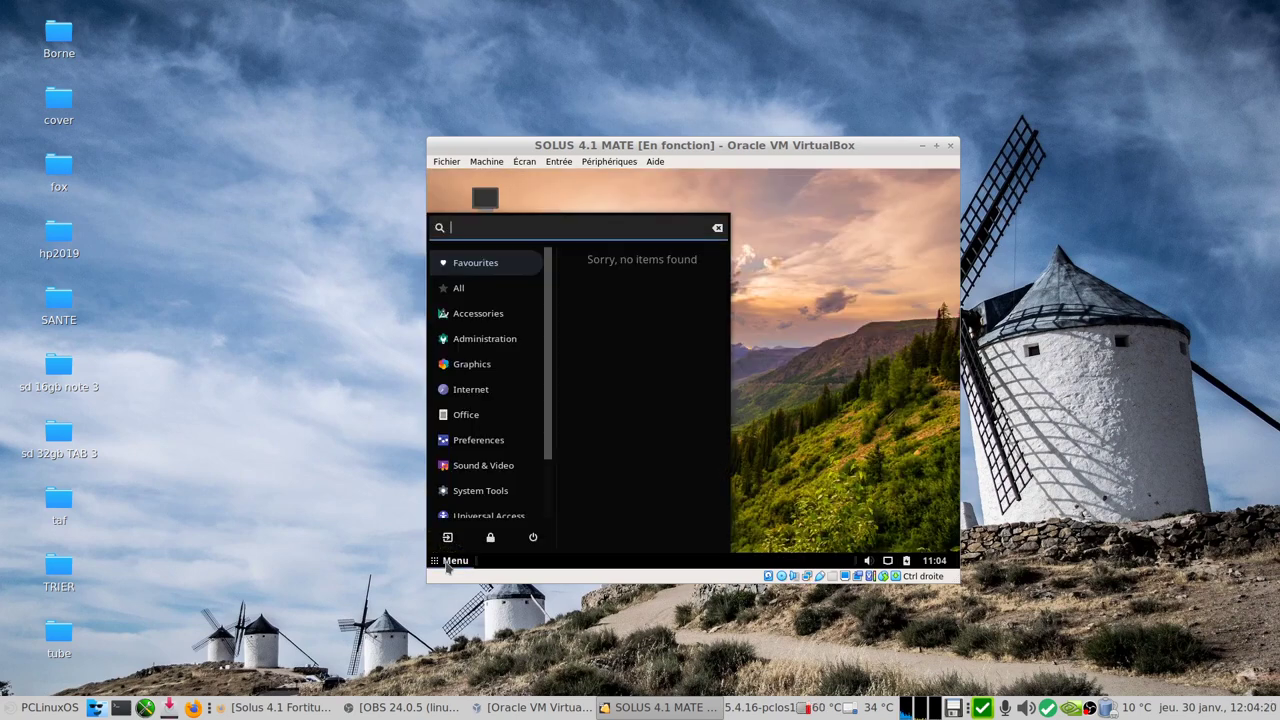
type("c")
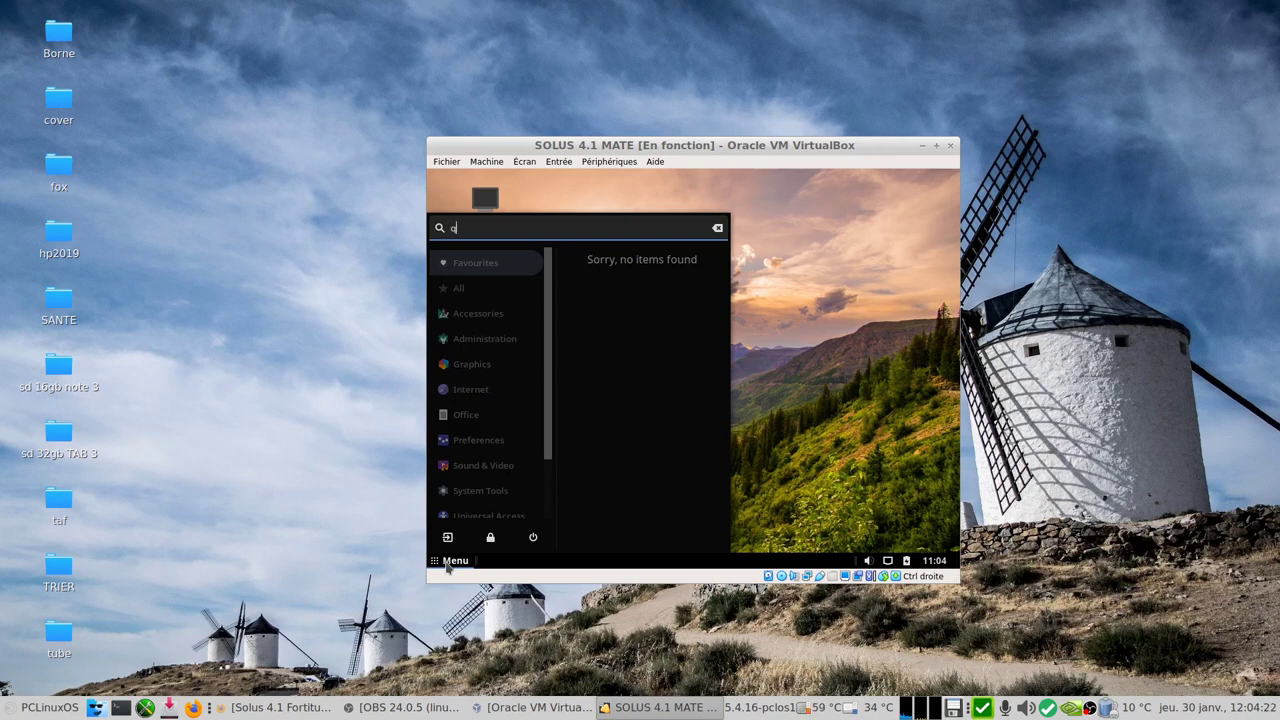
key("BackSpace")
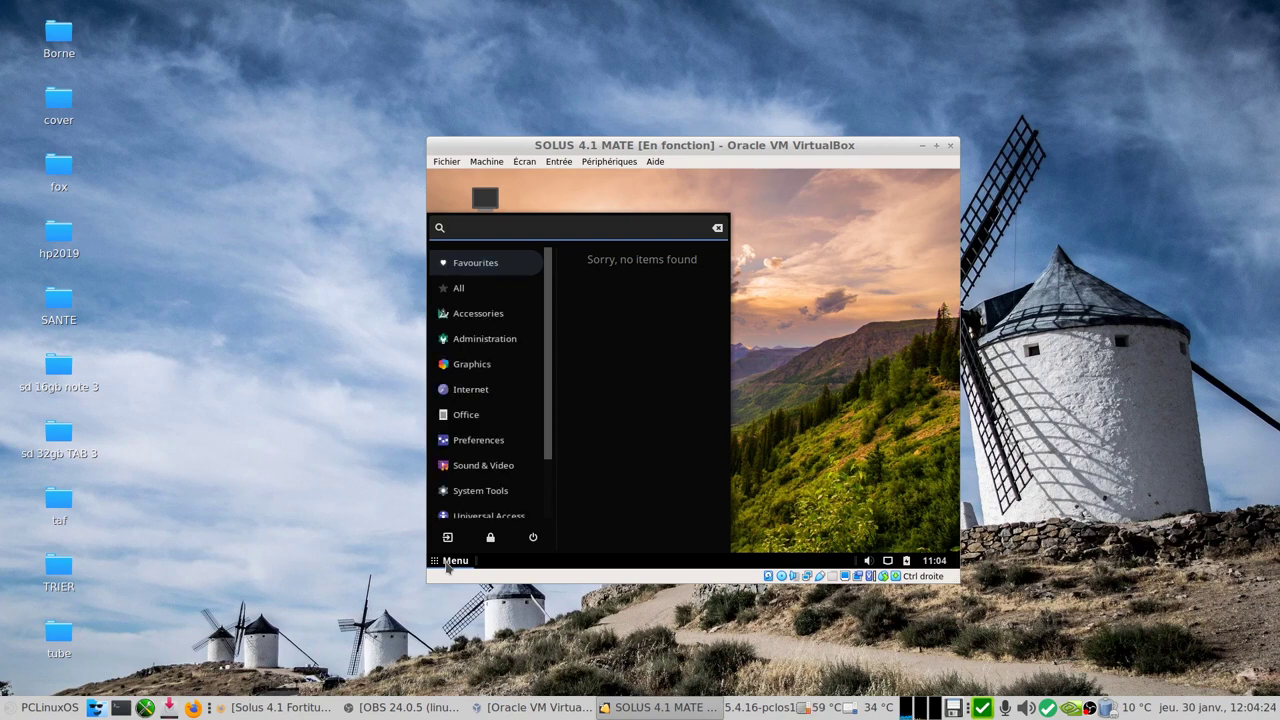
type("dis")
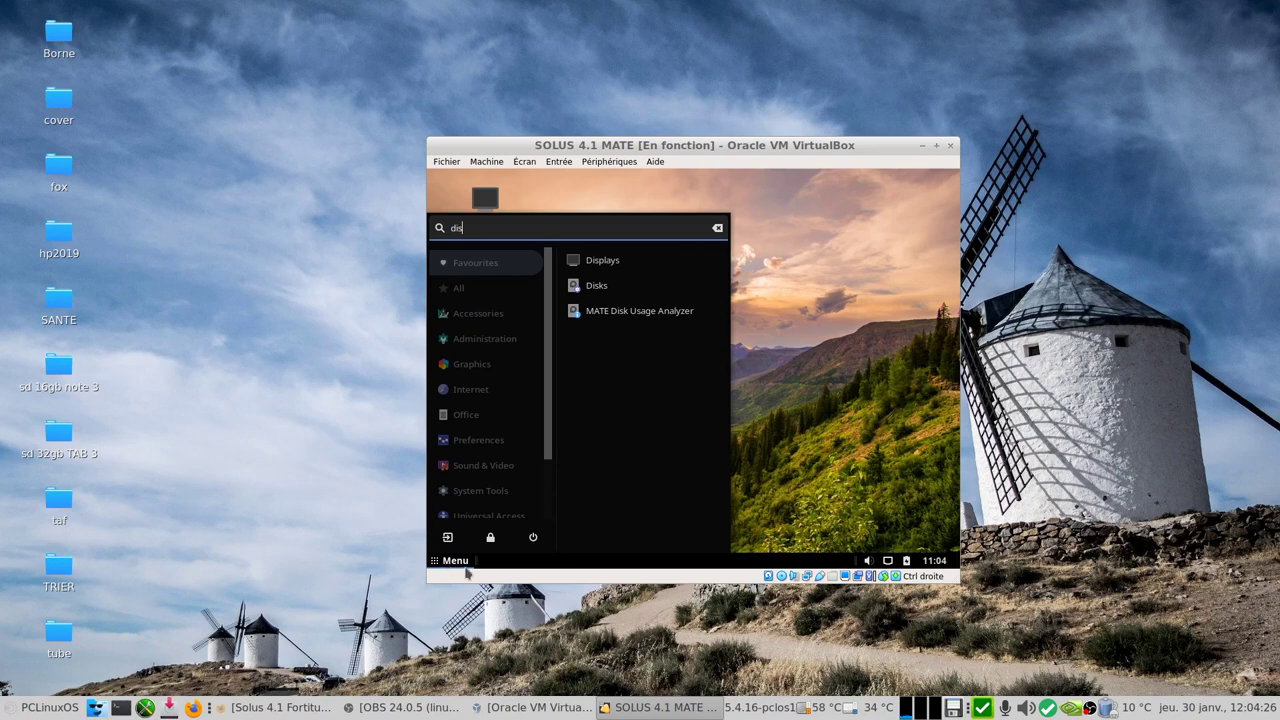
left_click(612, 261)
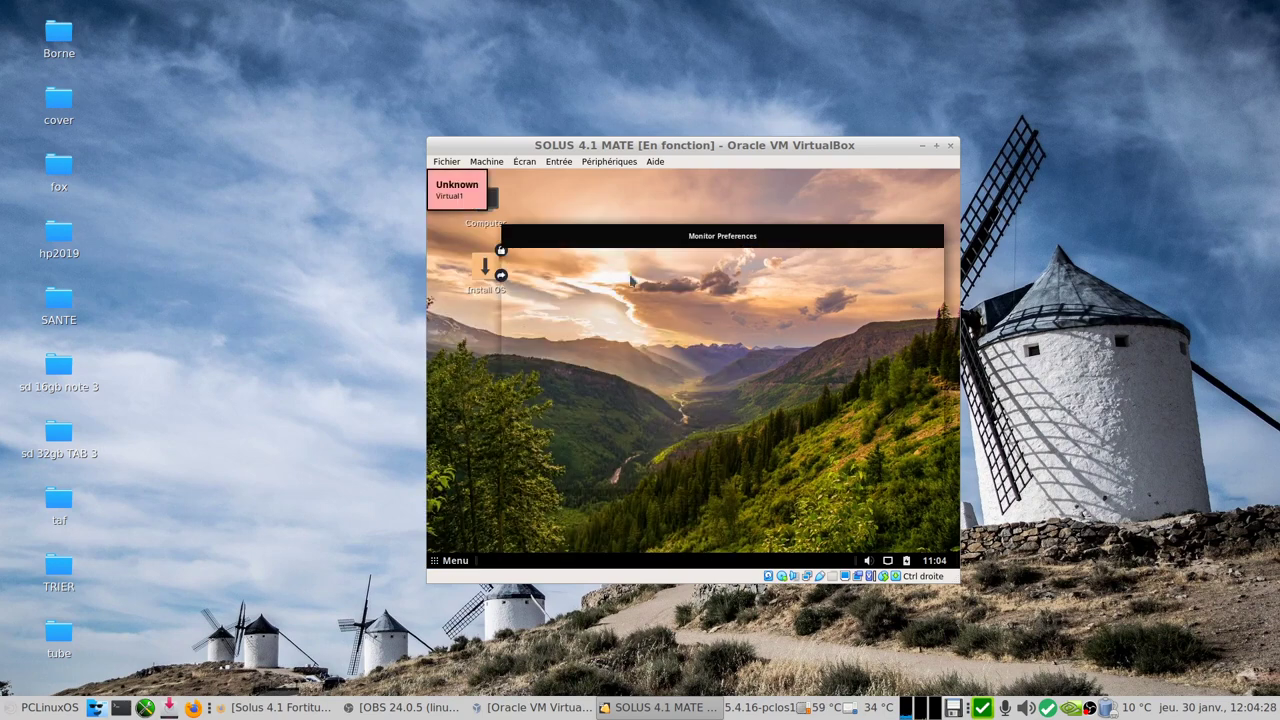
left_click(880, 338)
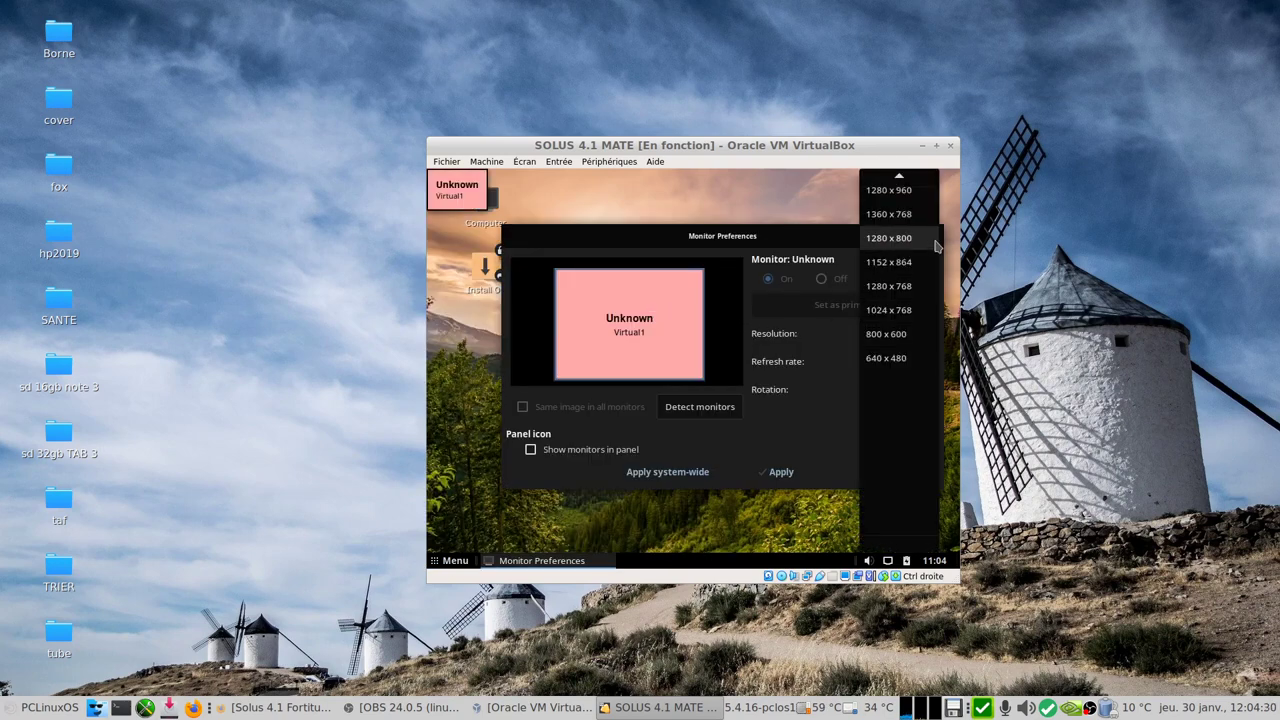
scroll(905, 248, "up", 2)
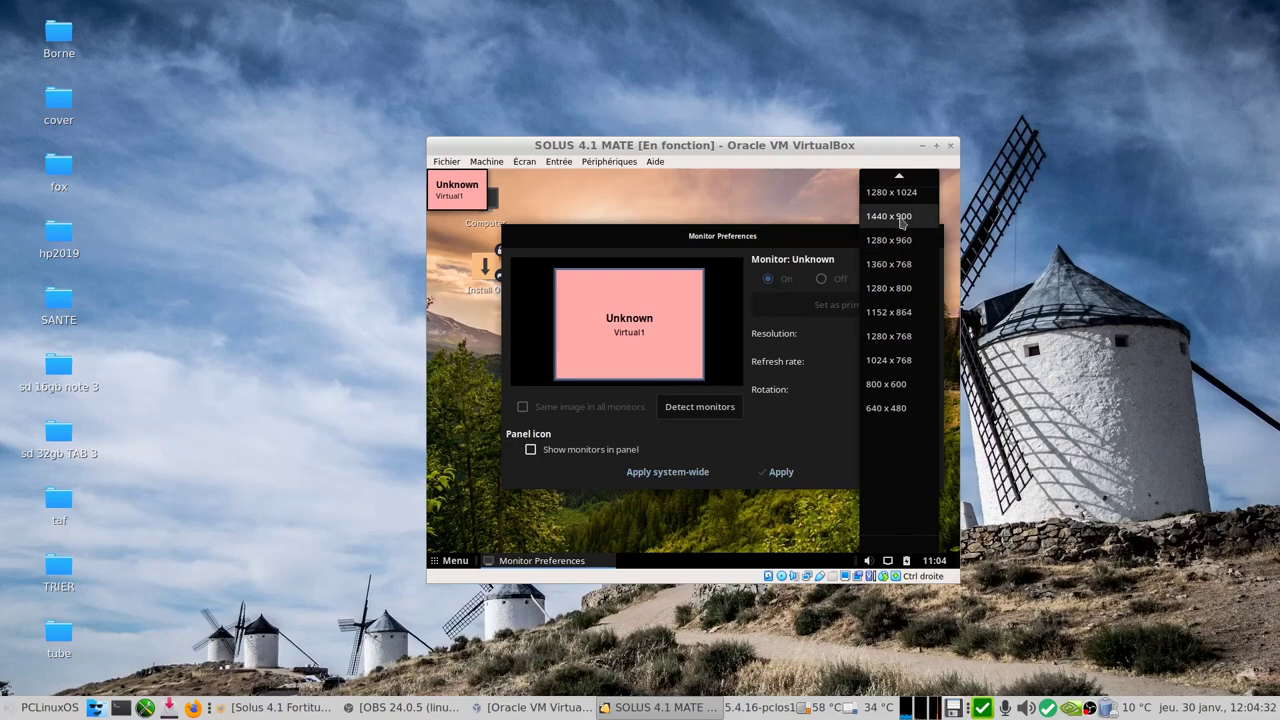
left_click(890, 216)
left_click(791, 474)
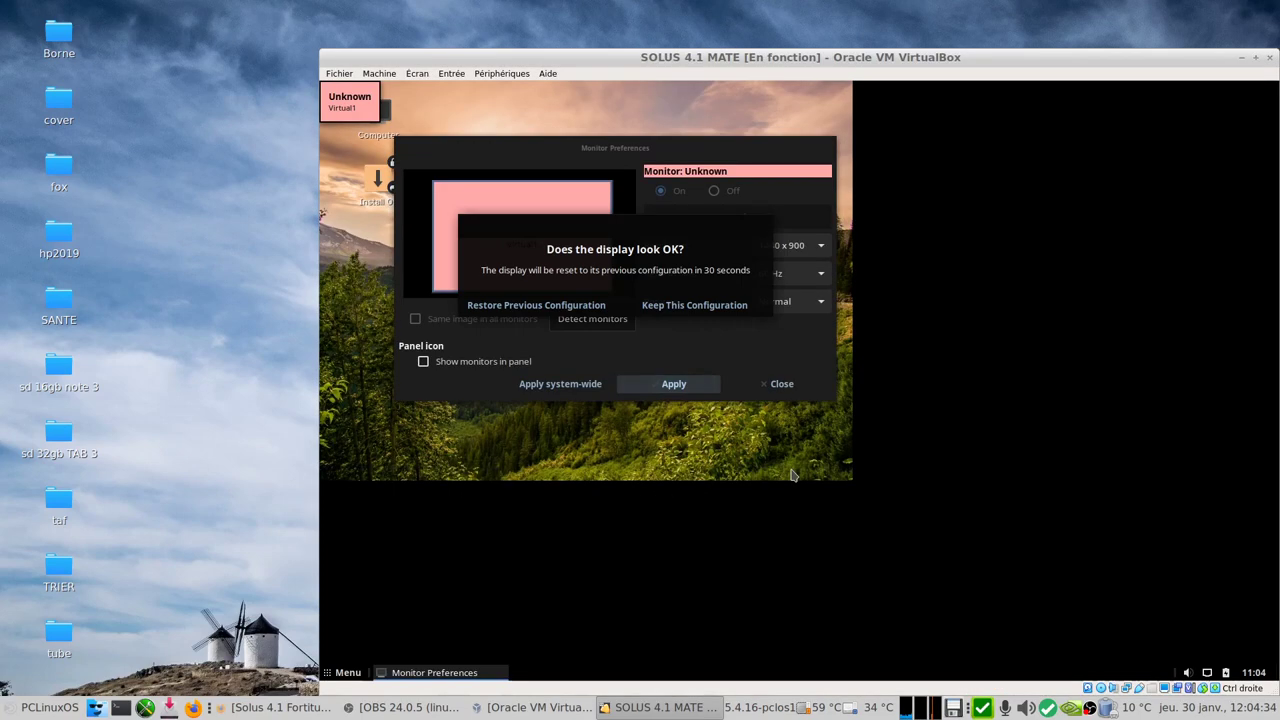
left_click(705, 312)
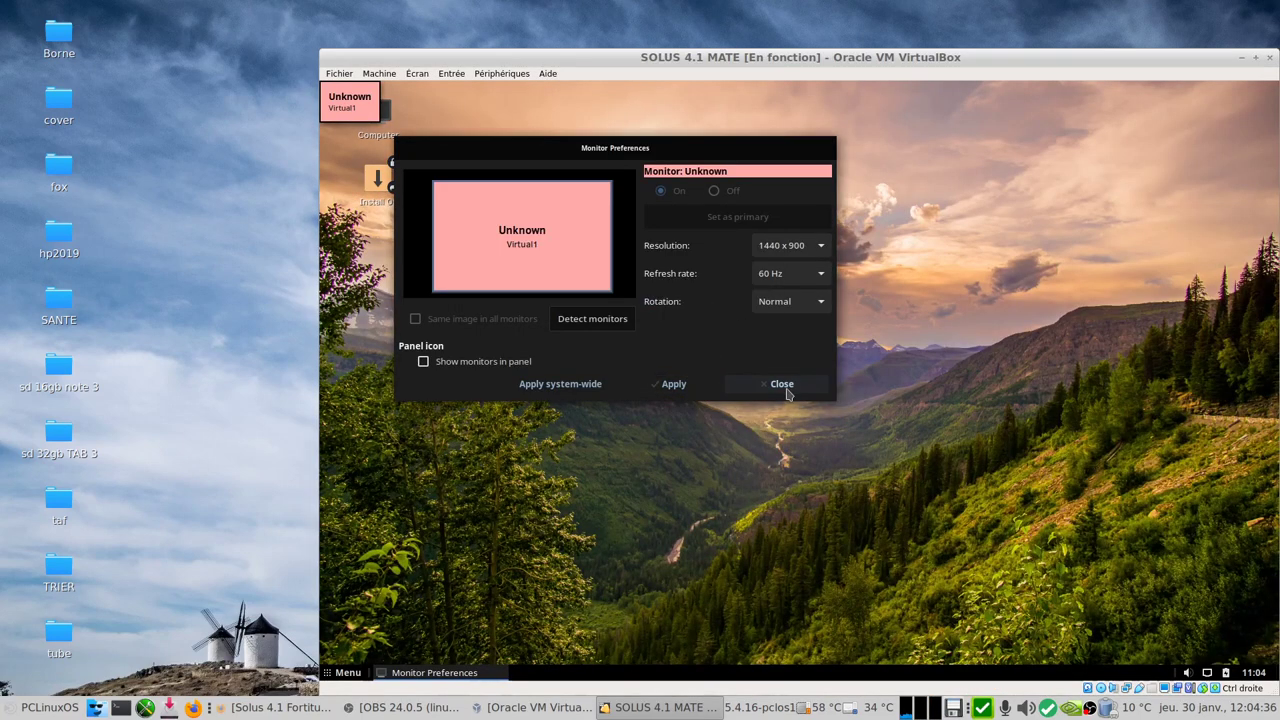
left_click(778, 384)
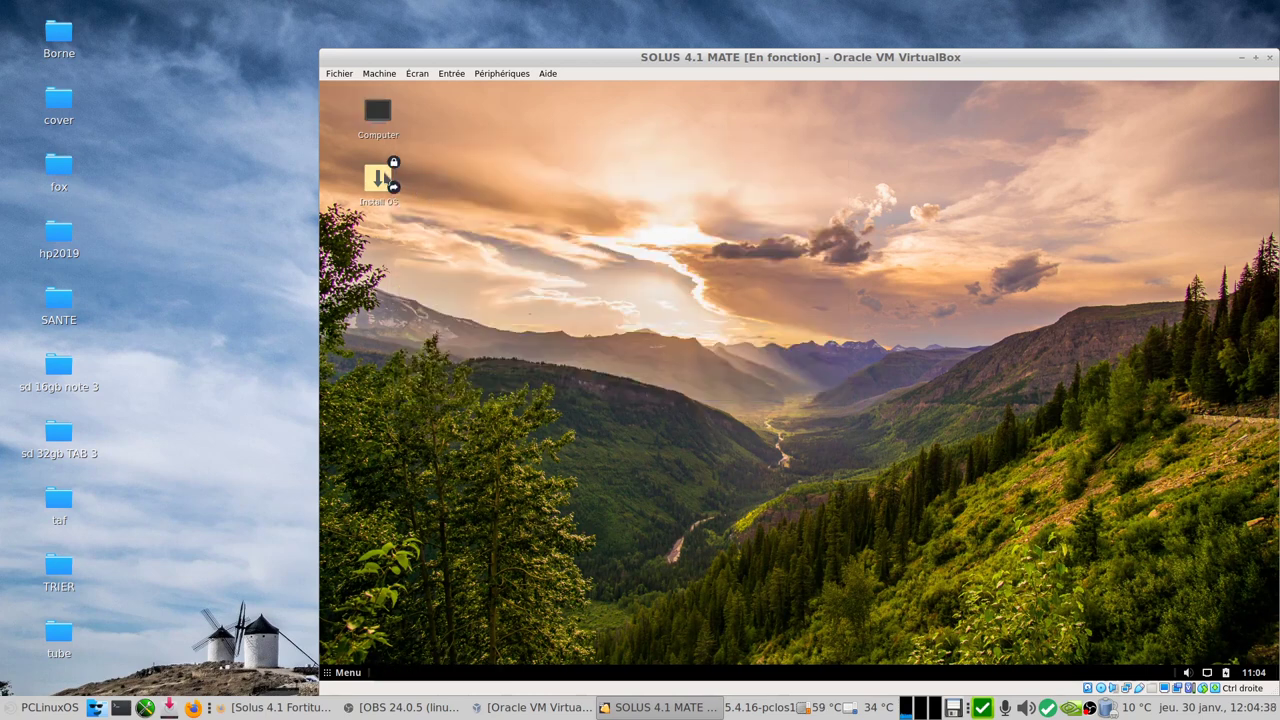
Step: Launch the Solus installer, choose French (France) and let it find the location automatically
left_click(381, 186)
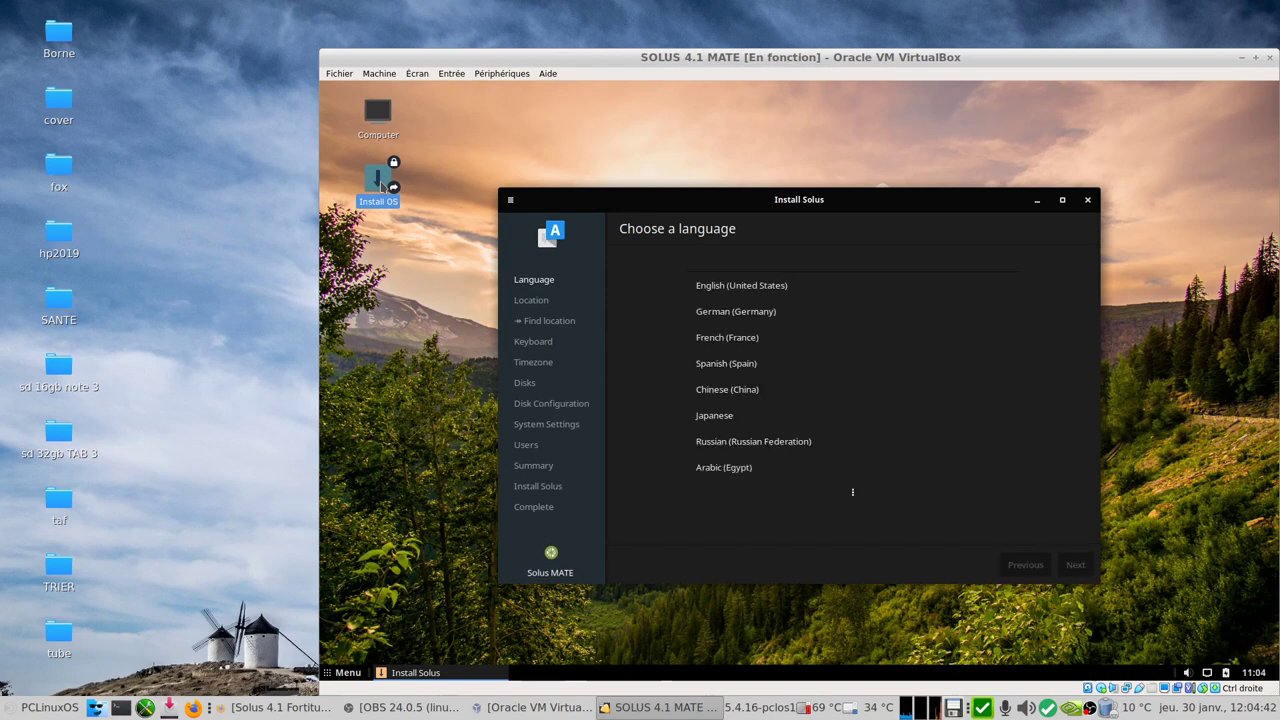
left_click(708, 342)
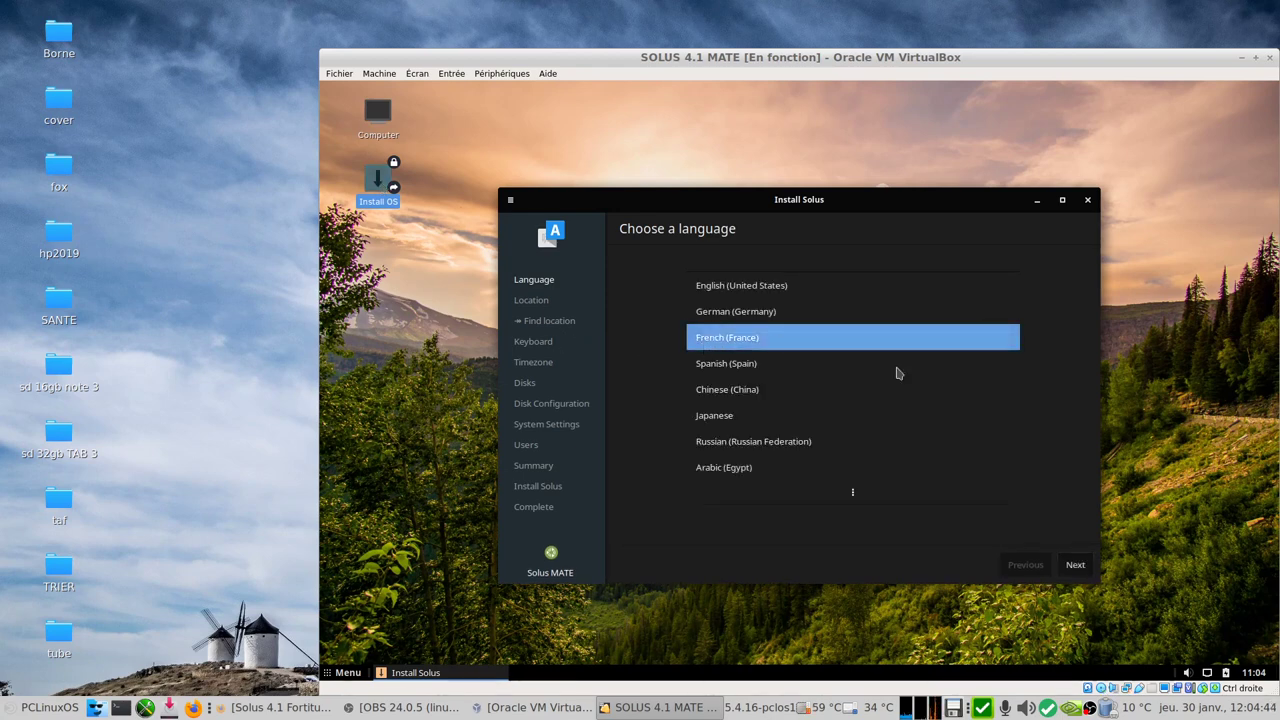
left_click(1072, 570)
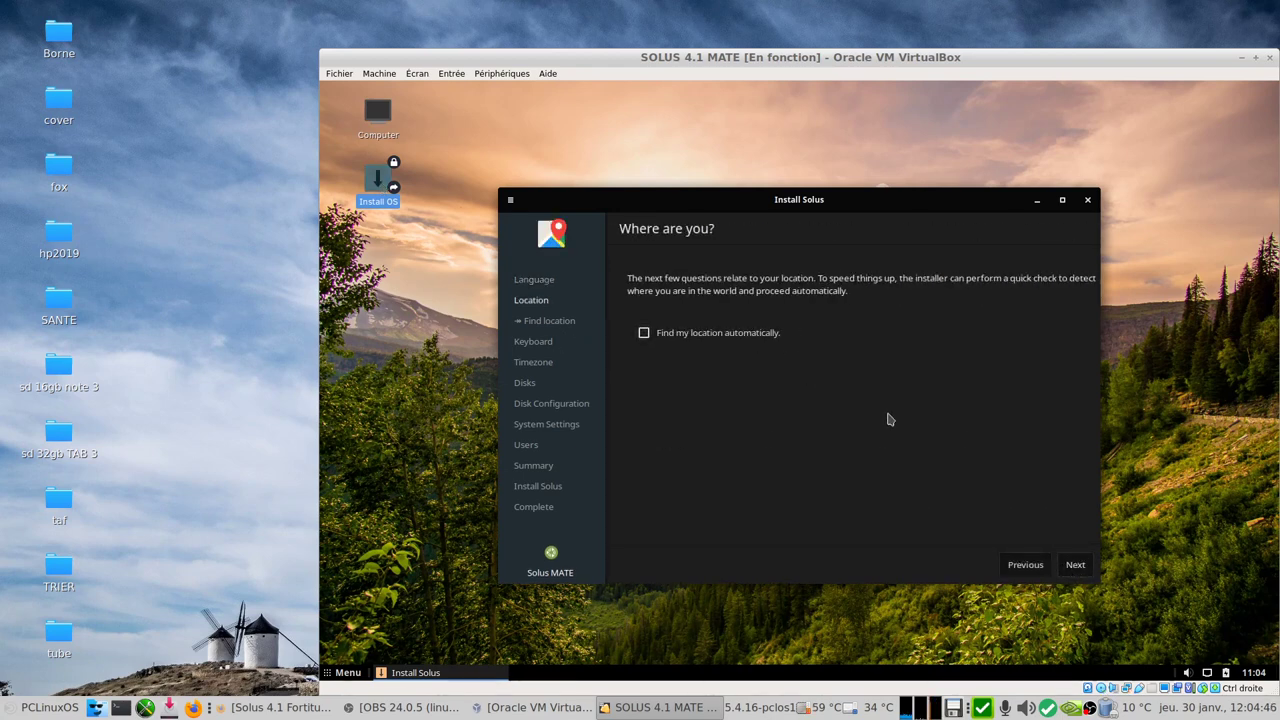
left_click(690, 330)
left_click(1074, 564)
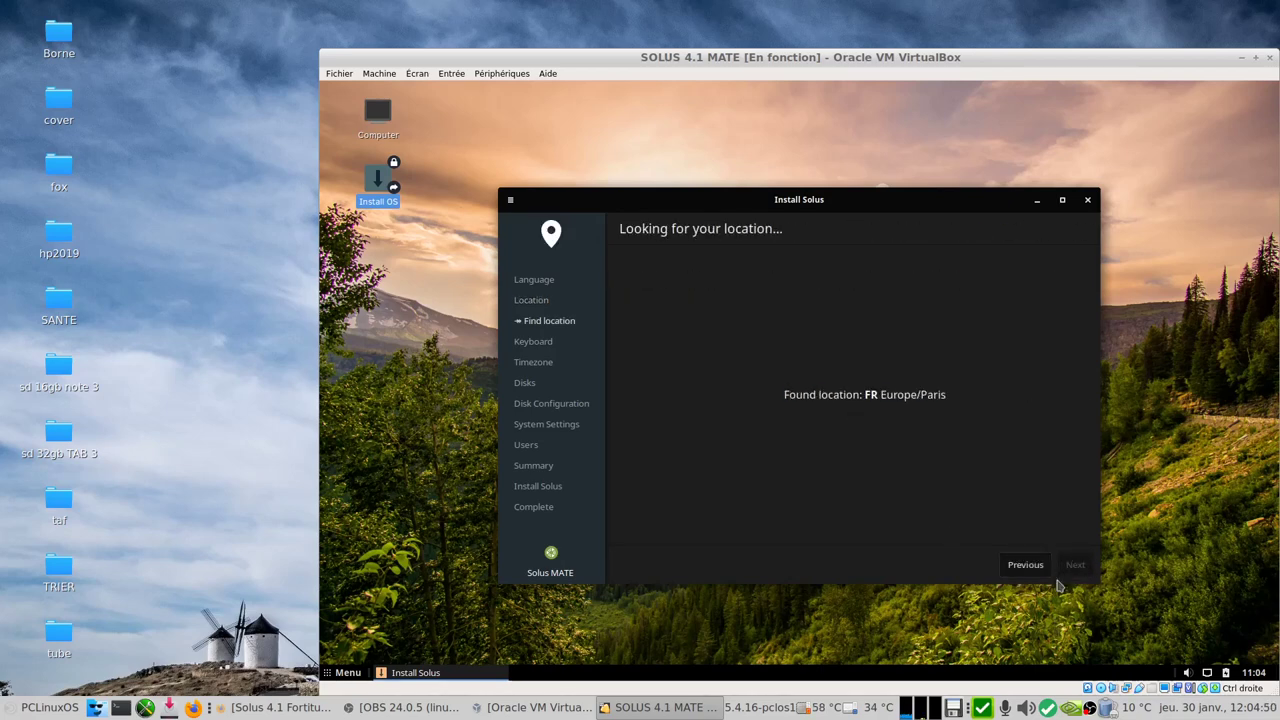
left_click(1060, 575)
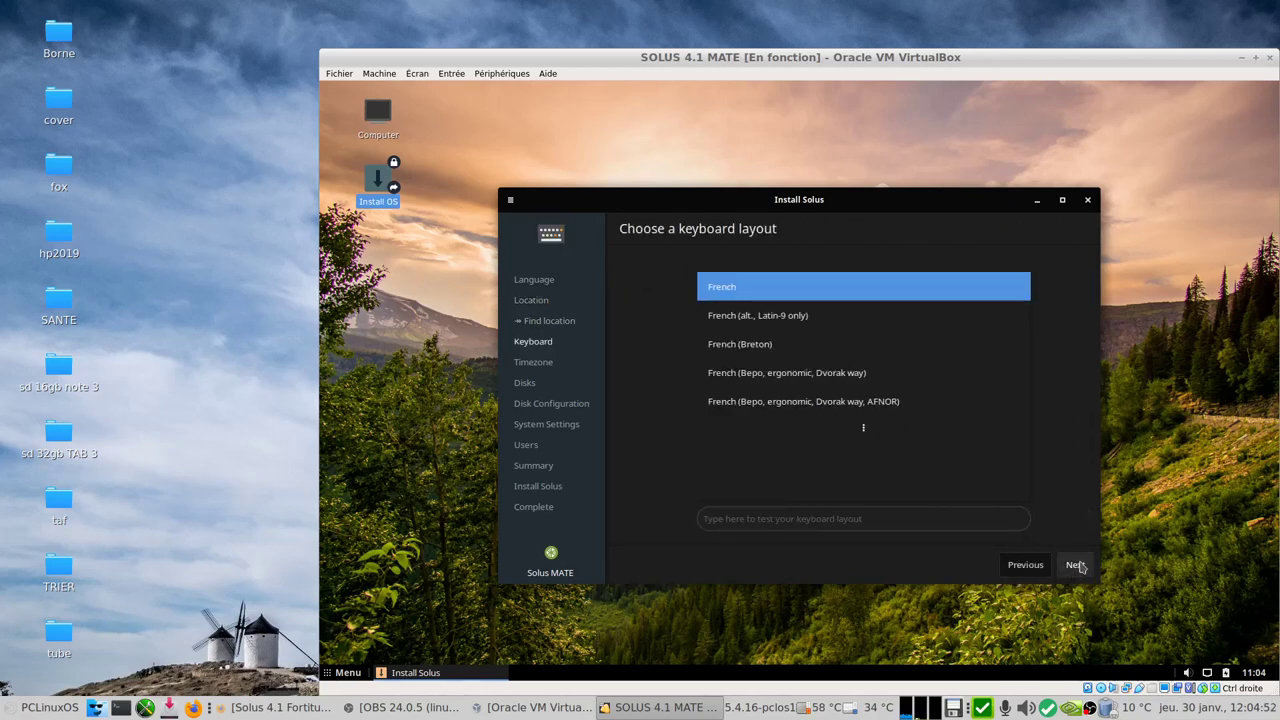
Step: Accept the keyboard, timezone and disk defaults, and set the hostname to mblsolus
left_click(1075, 565)
left_click(1075, 565)
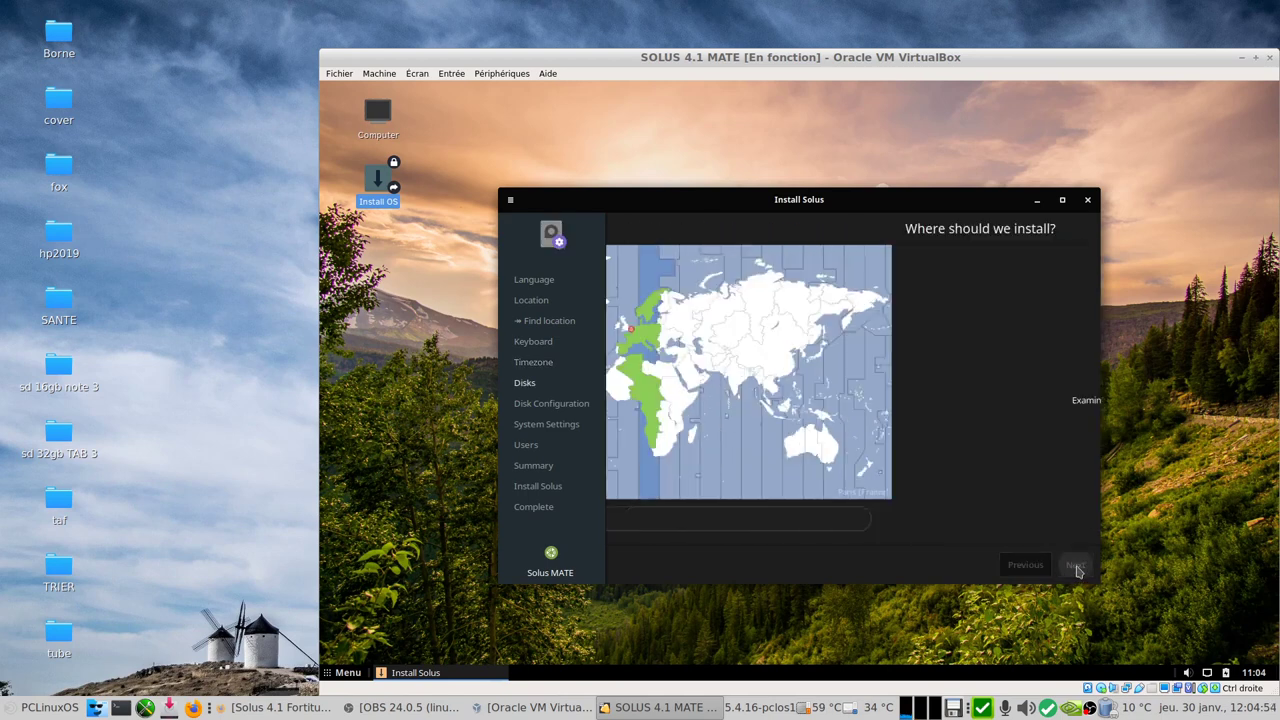
left_click(1075, 565)
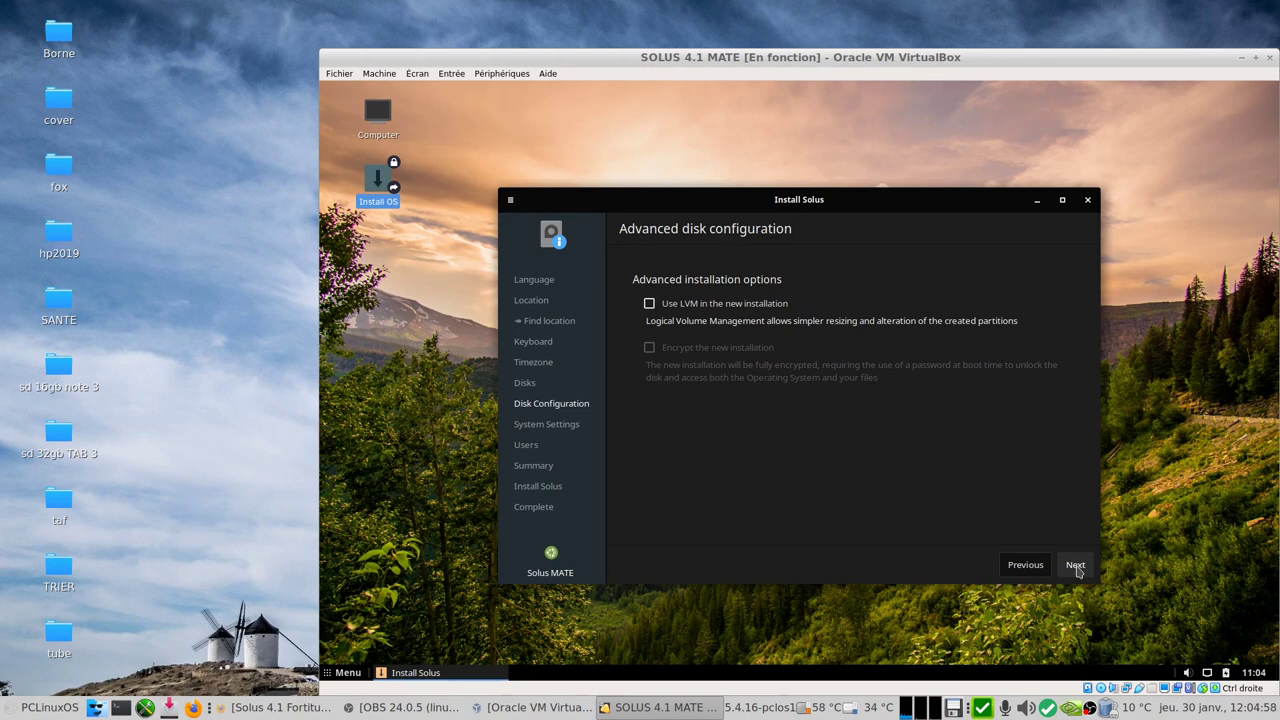
left_click(1075, 565)
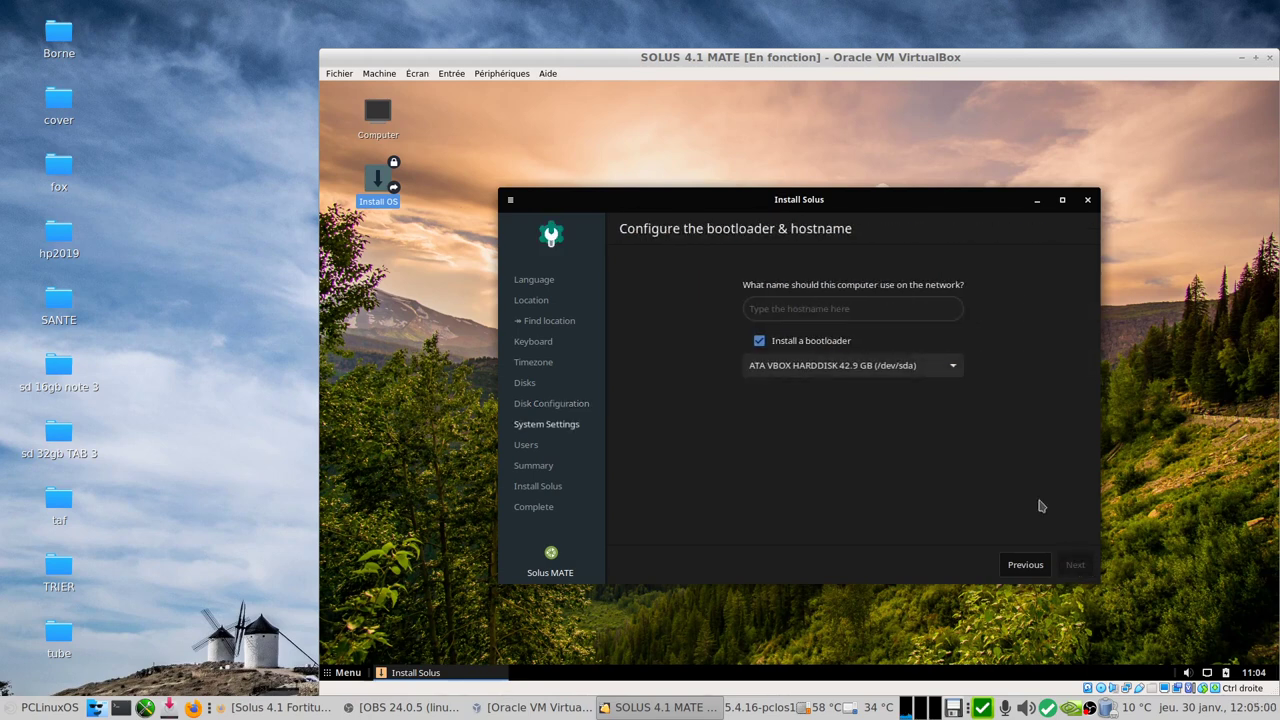
left_click(819, 306)
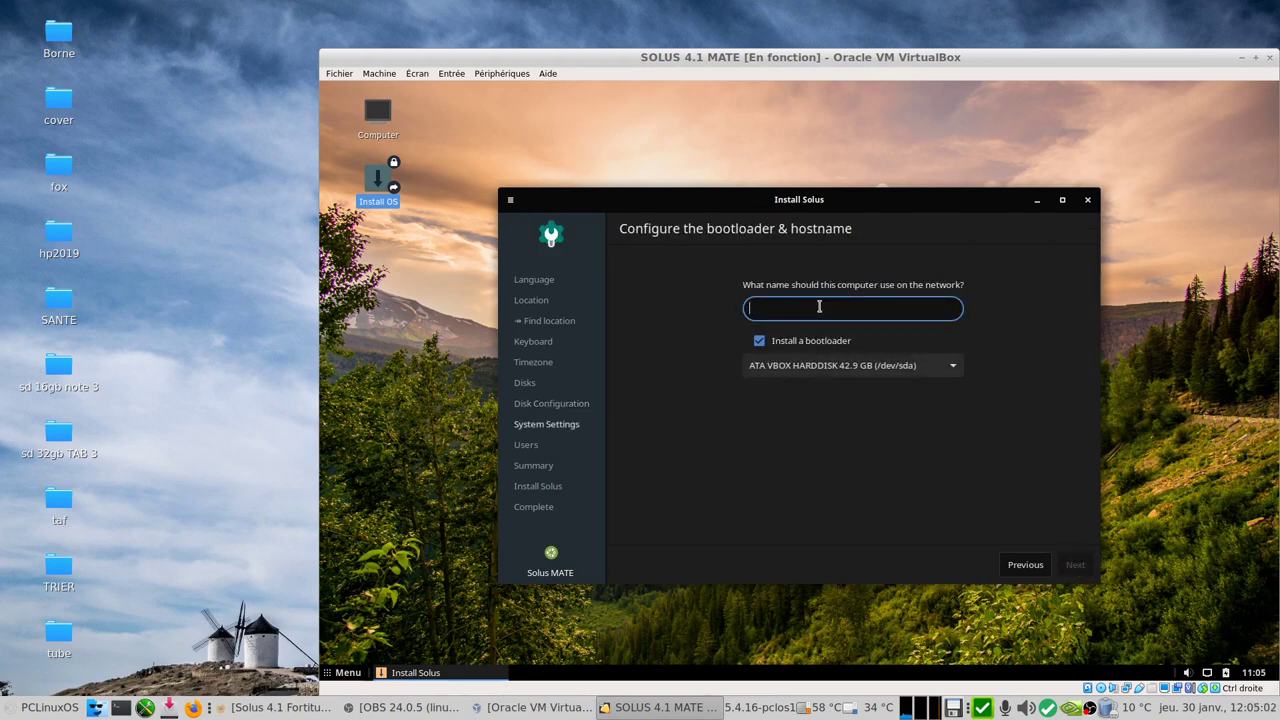
type("mblsolus")
Step: Add an administrative user with username, real name and confirmed password, then reach the summary
left_click(1076, 566)
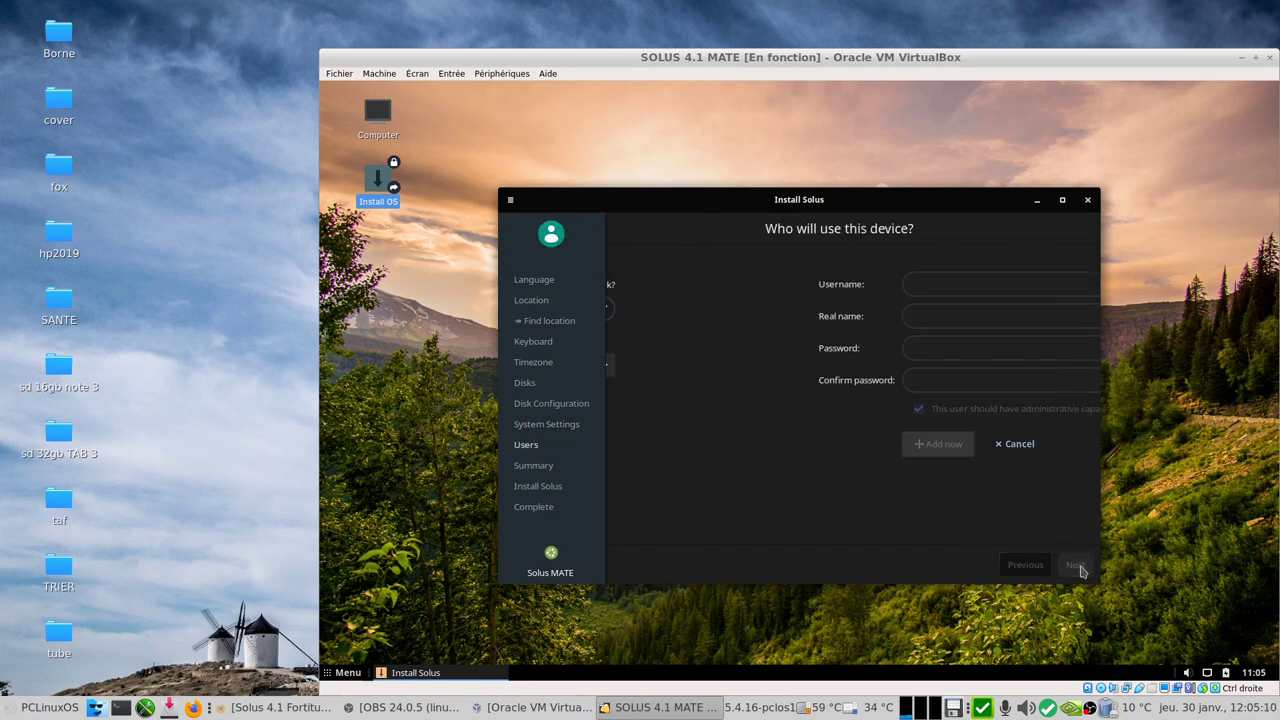
left_click(783, 288)
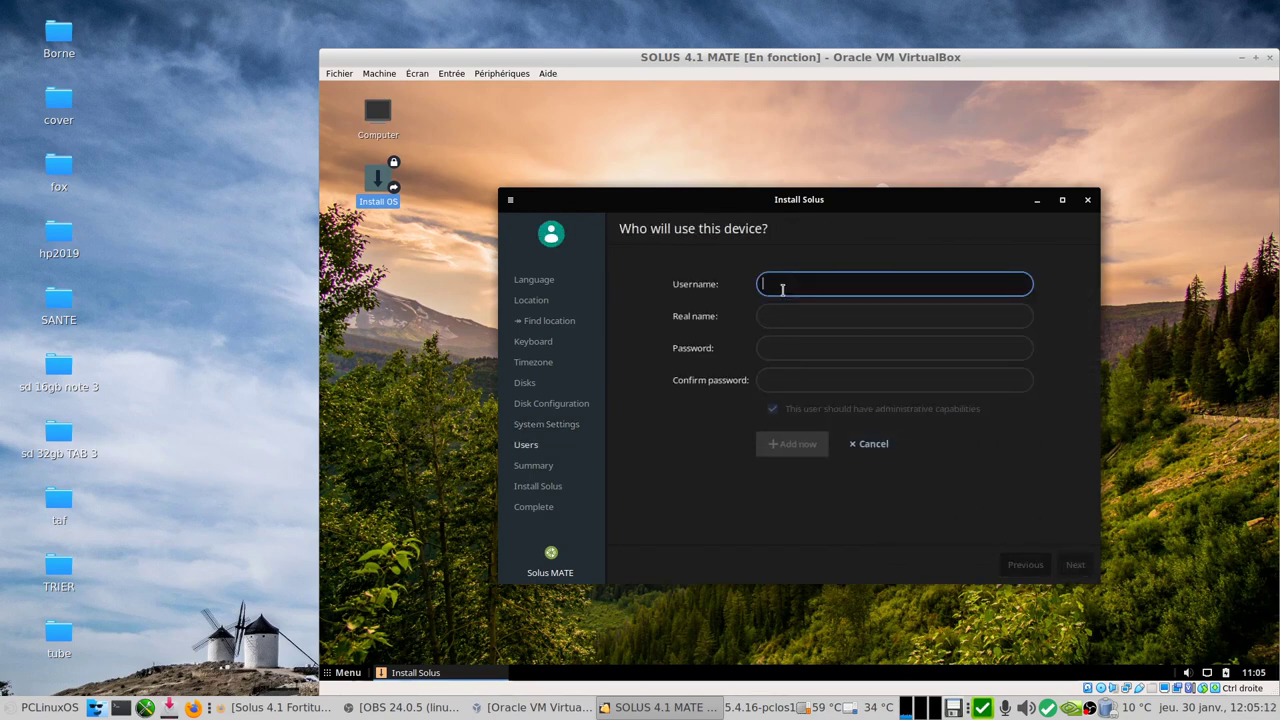
type("mbl")
left_click(780, 312)
type("mbl")
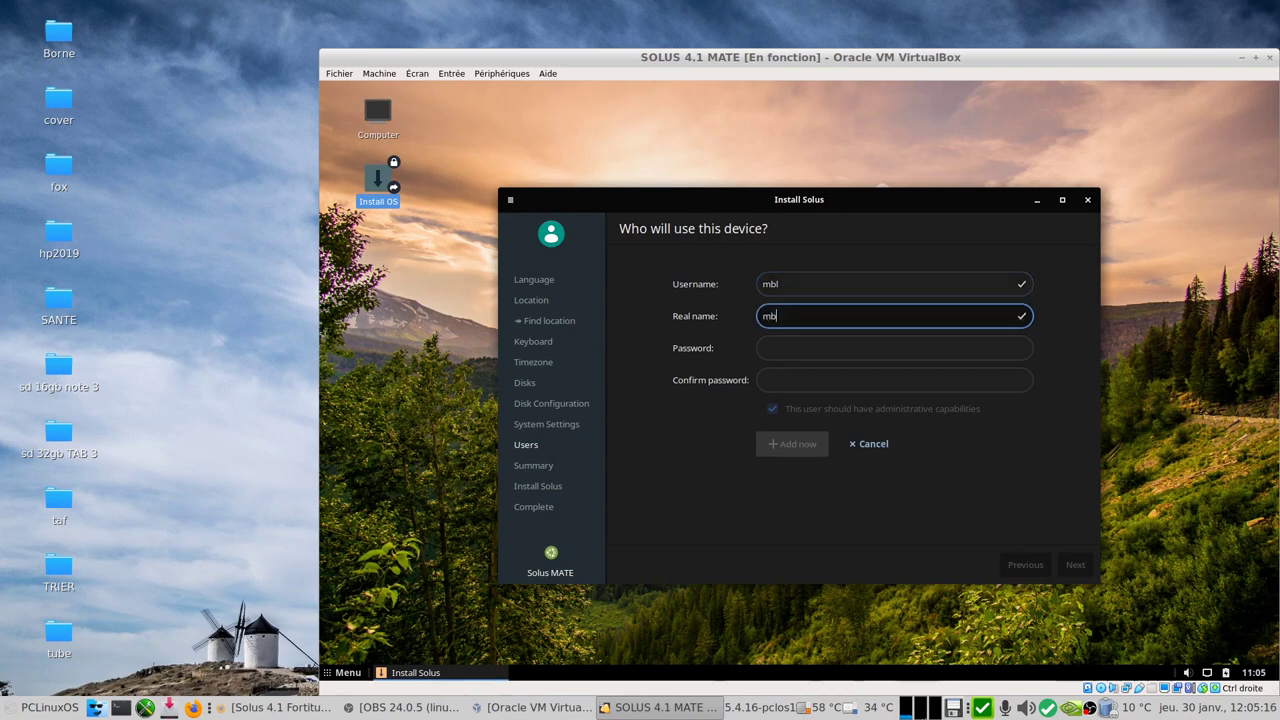
left_click(787, 348)
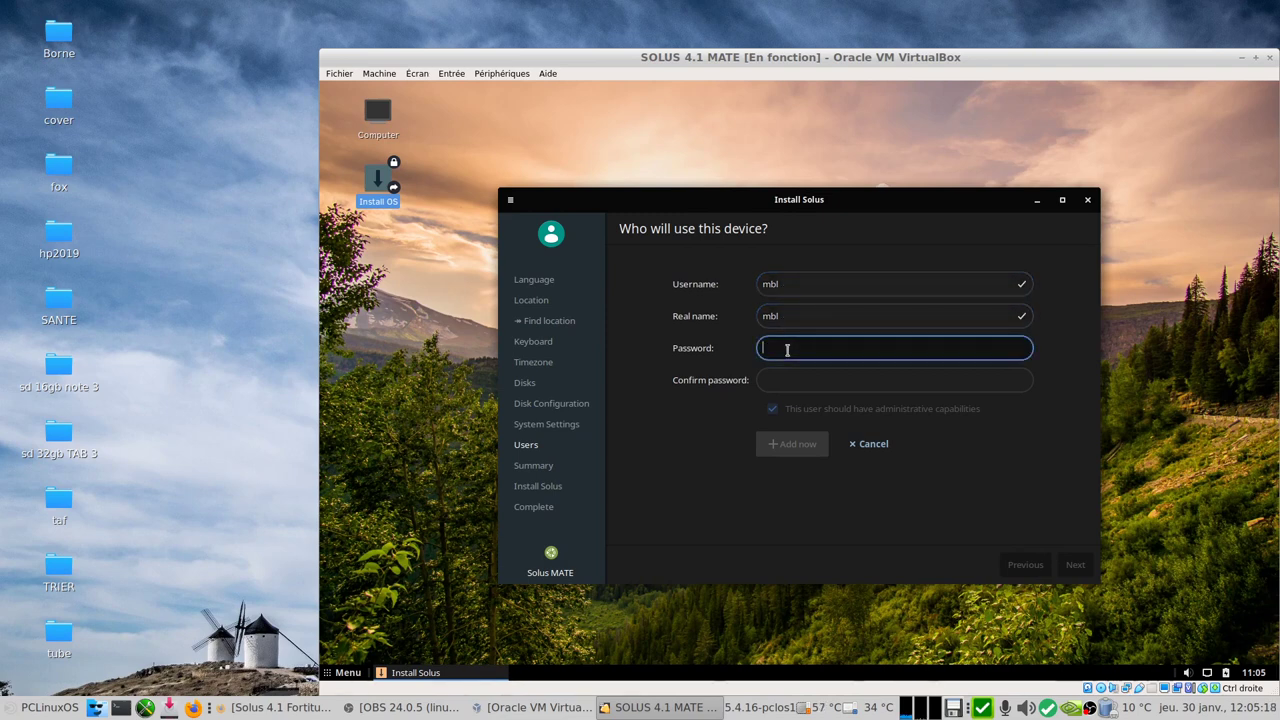
type("•••••••")
left_click(778, 374)
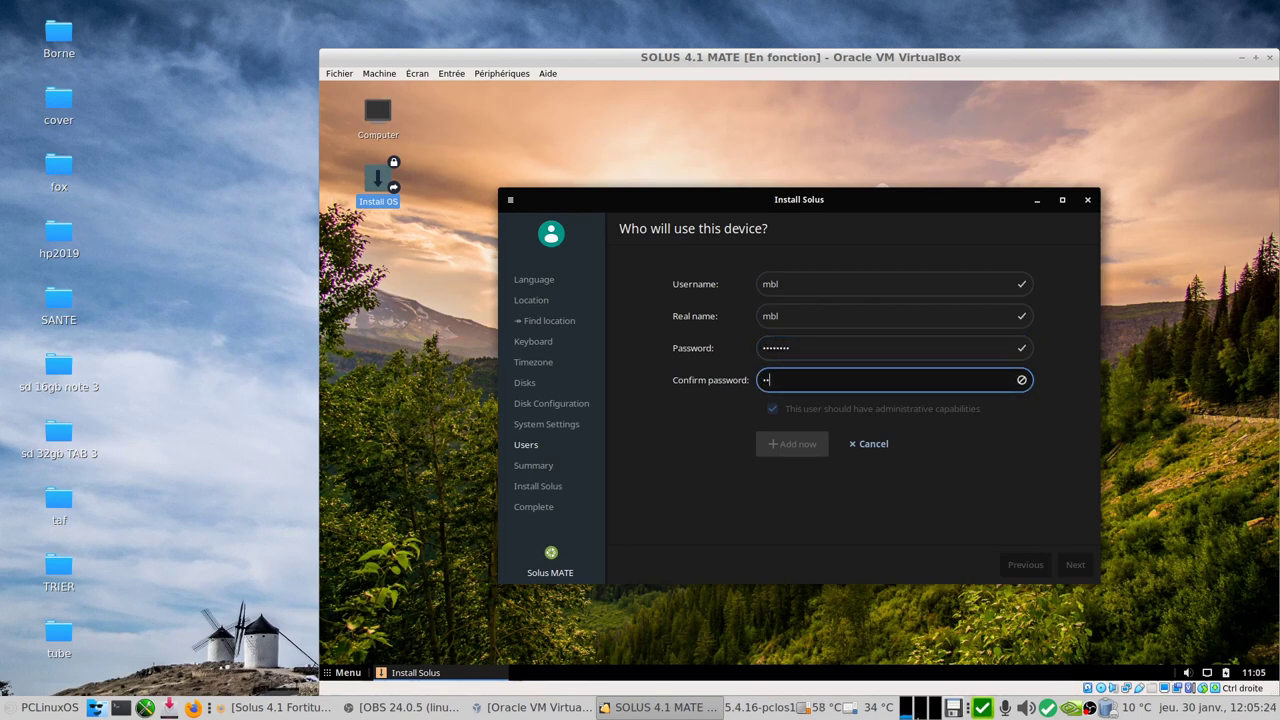
type("••••••••")
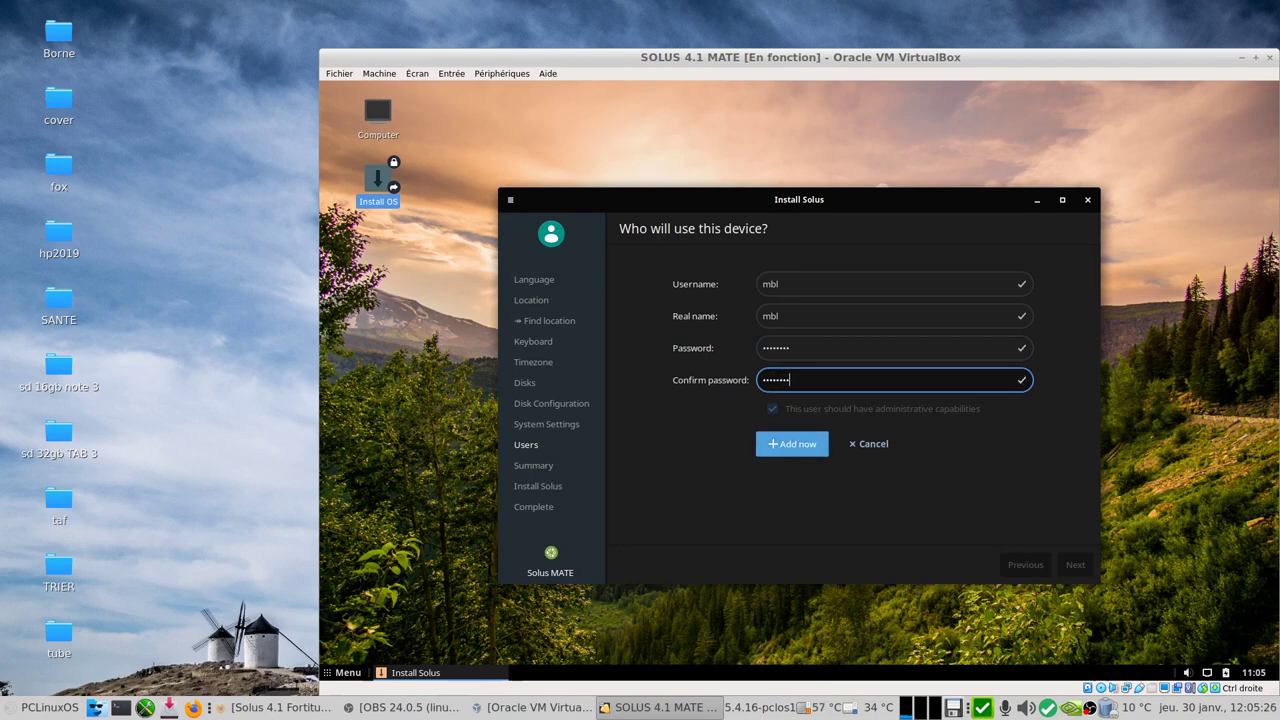
left_click(778, 444)
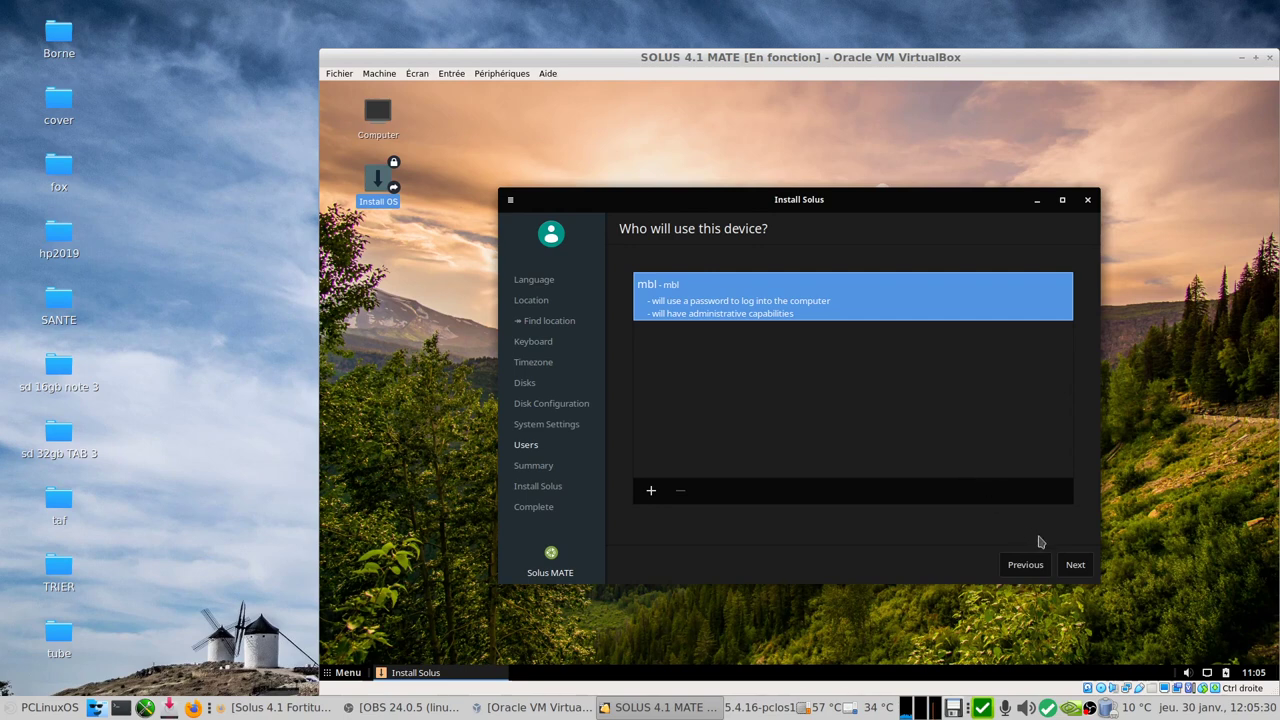
left_click(1075, 564)
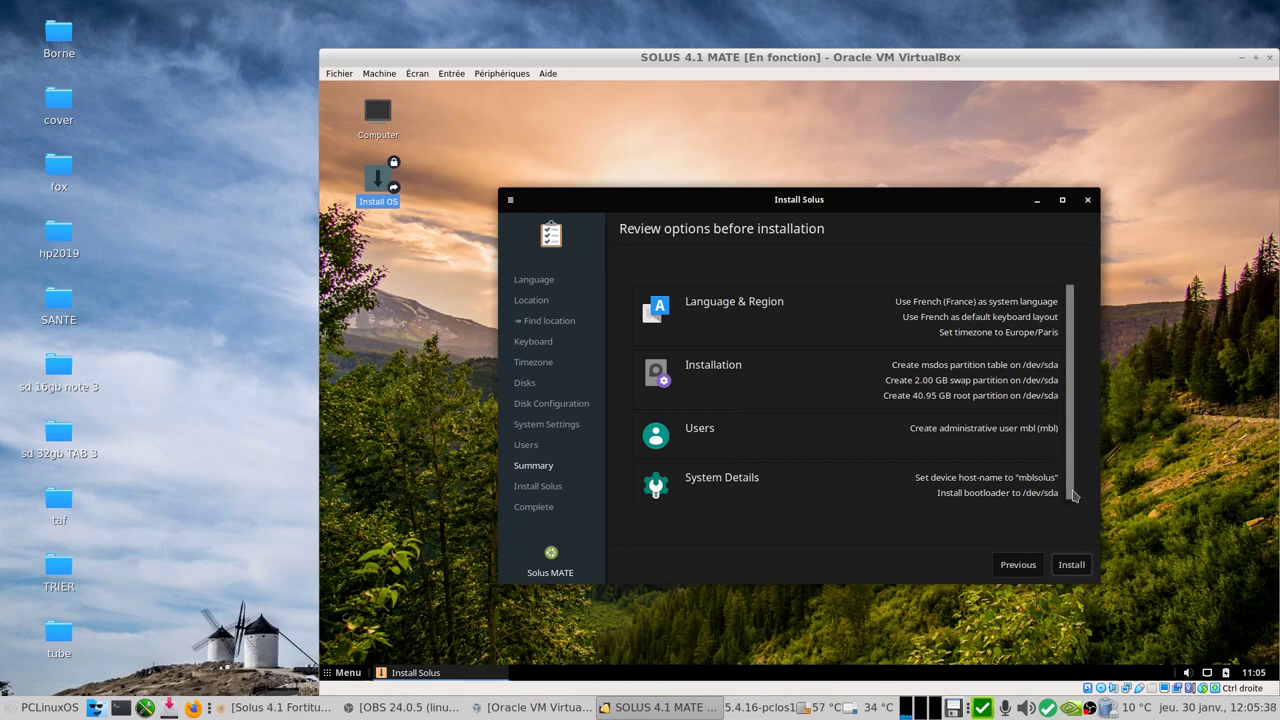
Step: Begin the Solus installation and confirm the data-loss warning
left_click(1071, 566)
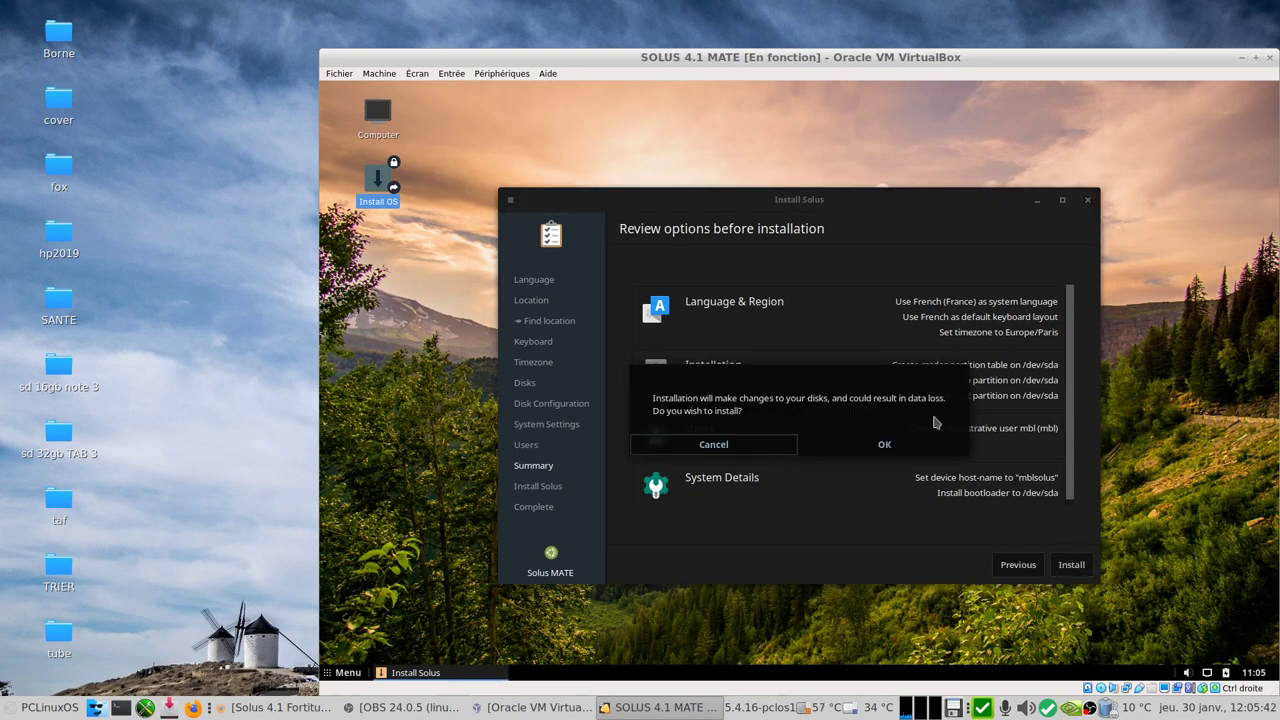
left_click(909, 443)
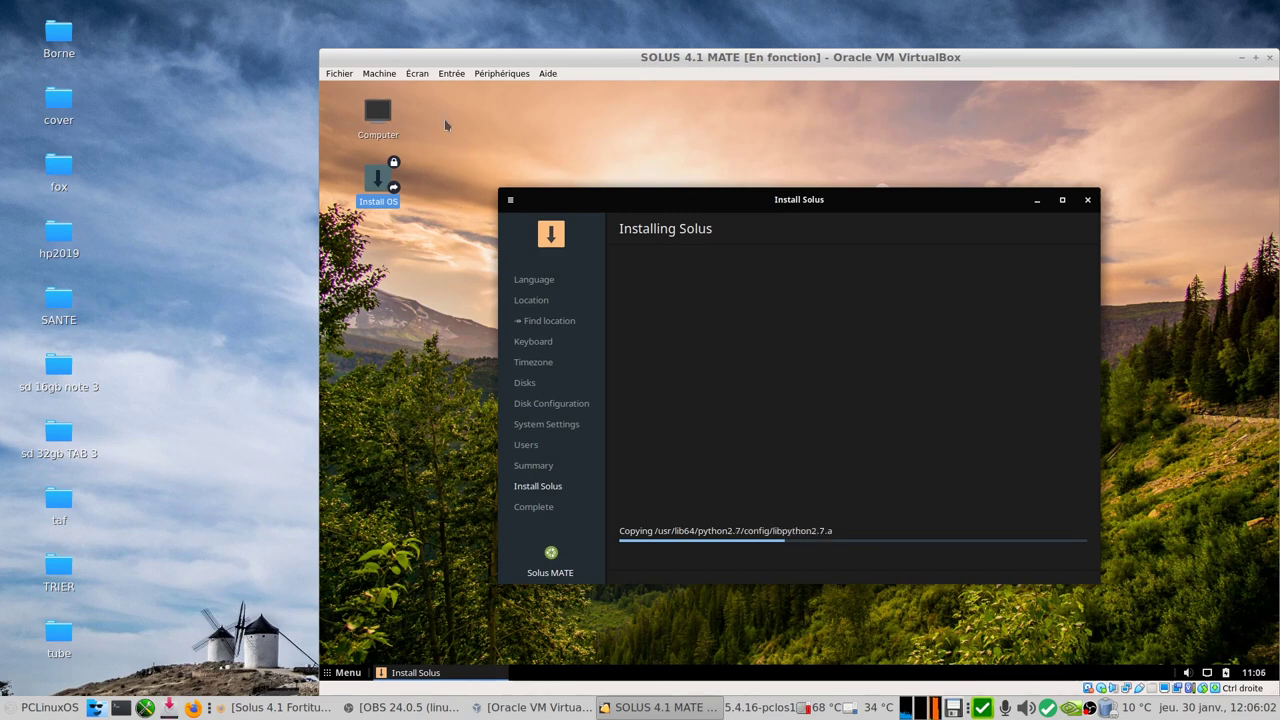
Step: Browse the Écran and Périphériques menus while files copy, then choose Restart now once installation completes
left_click(417, 73)
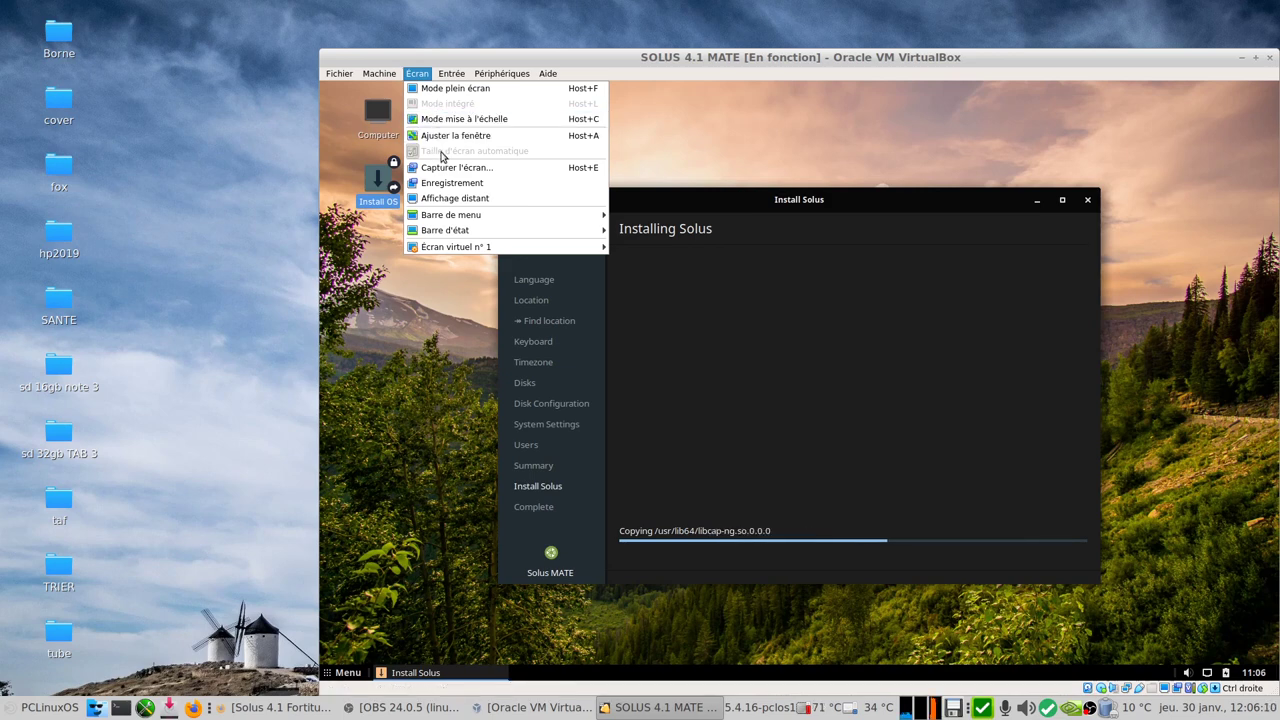
mouse_move(501, 73)
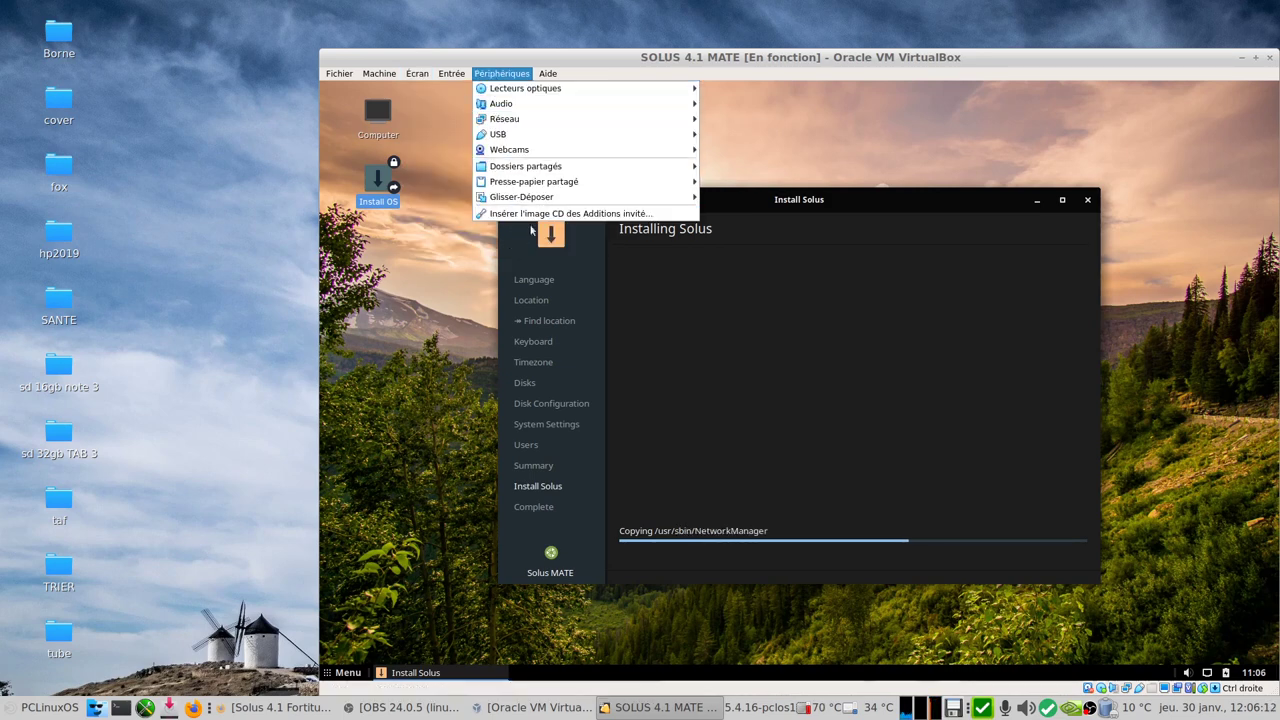
left_click(427, 362)
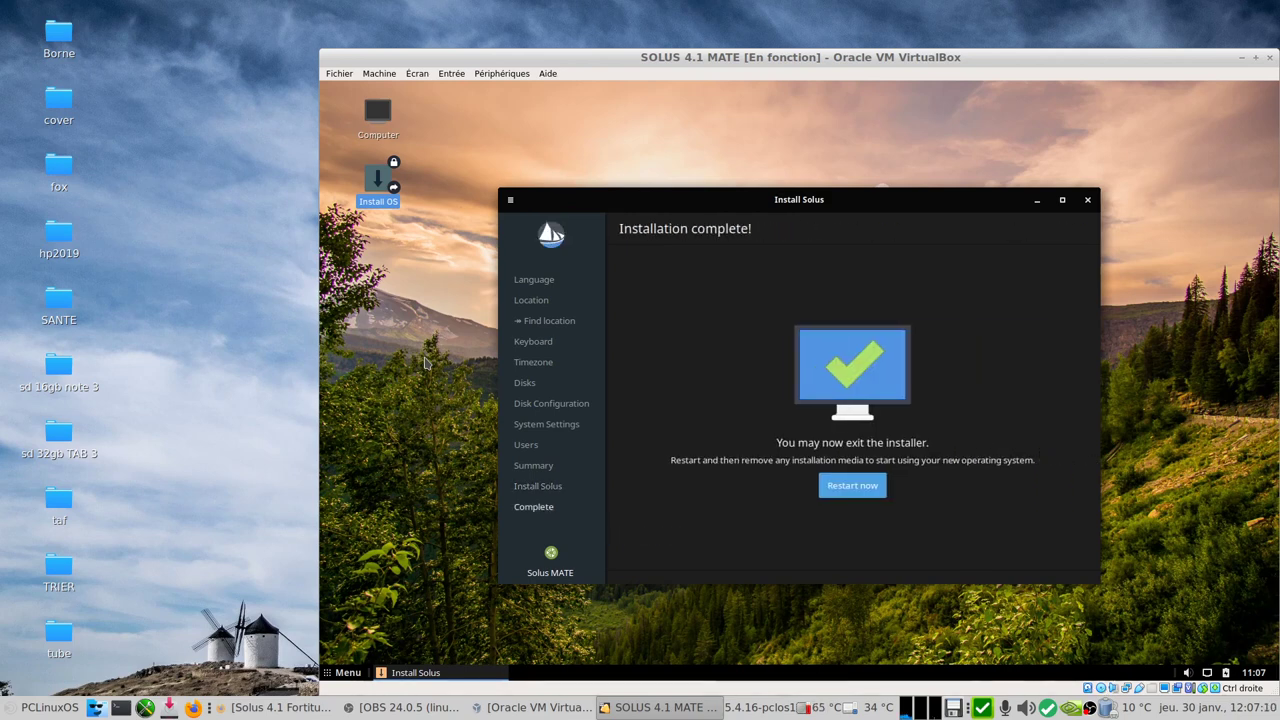
left_click(852, 486)
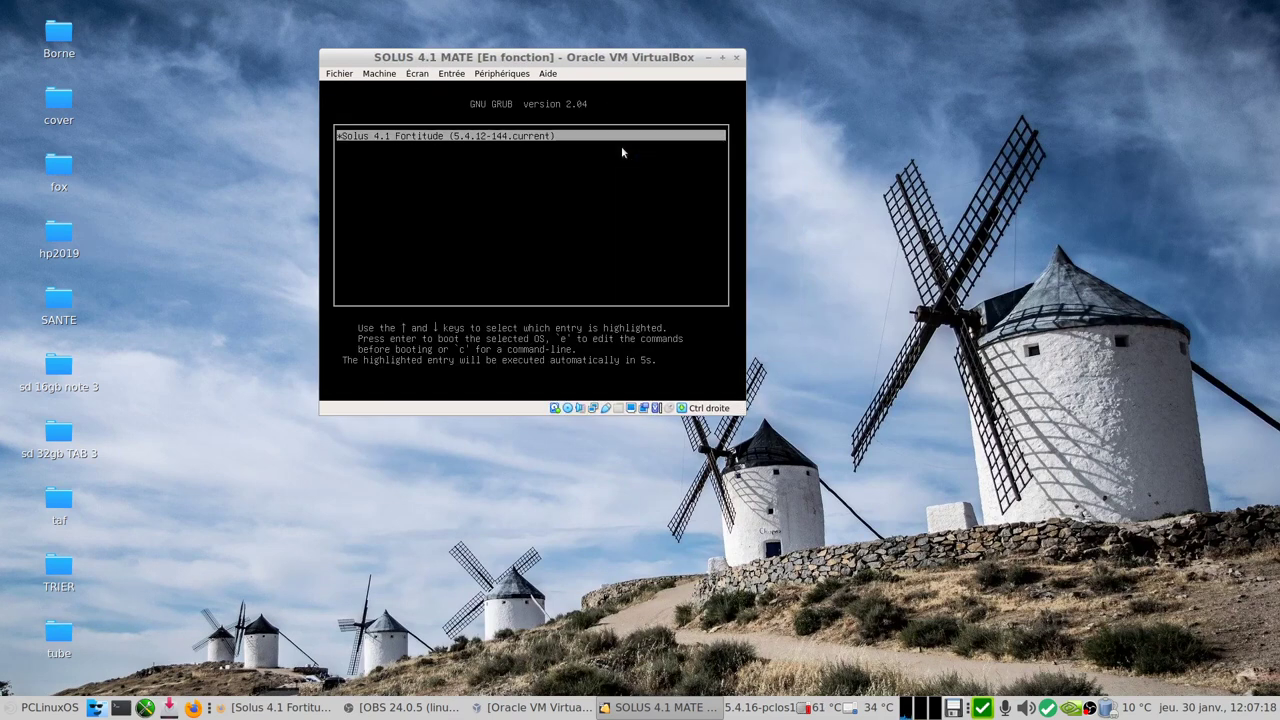
Step: Boot the Solus 4.1 Fortitude GRUB entry, log in with the account password, and open the Menu
key("Down")
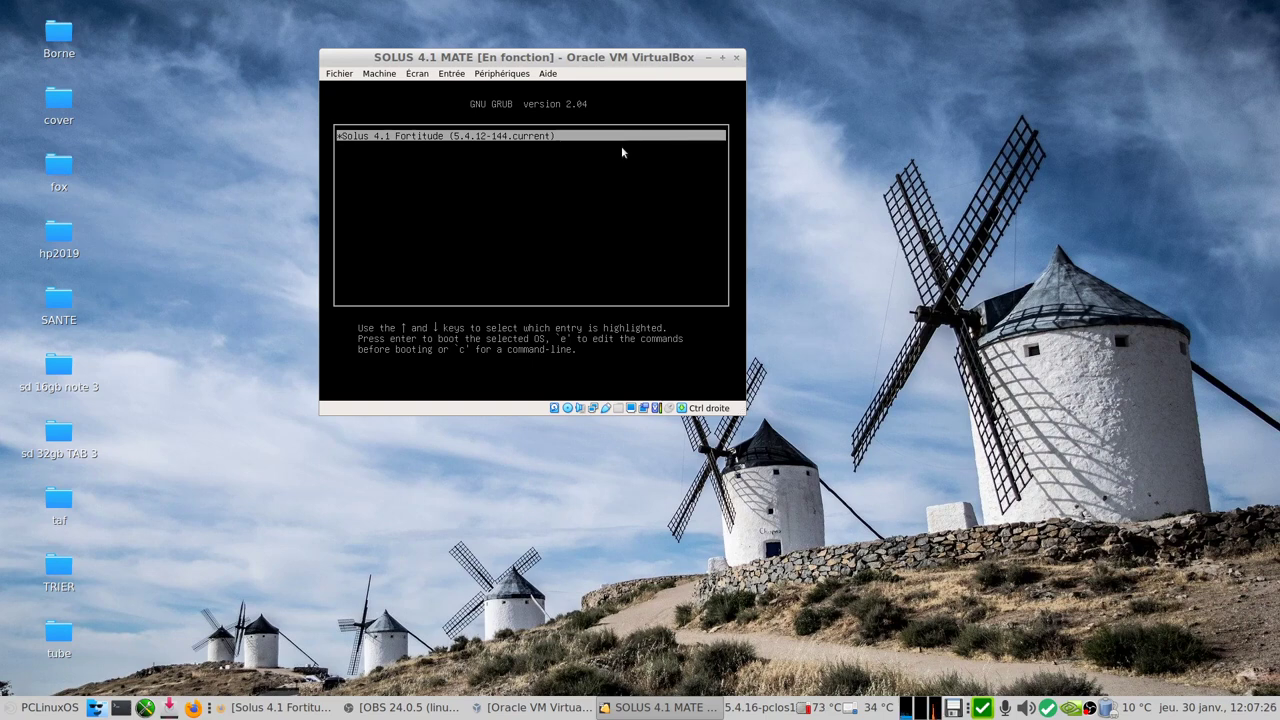
key("Return")
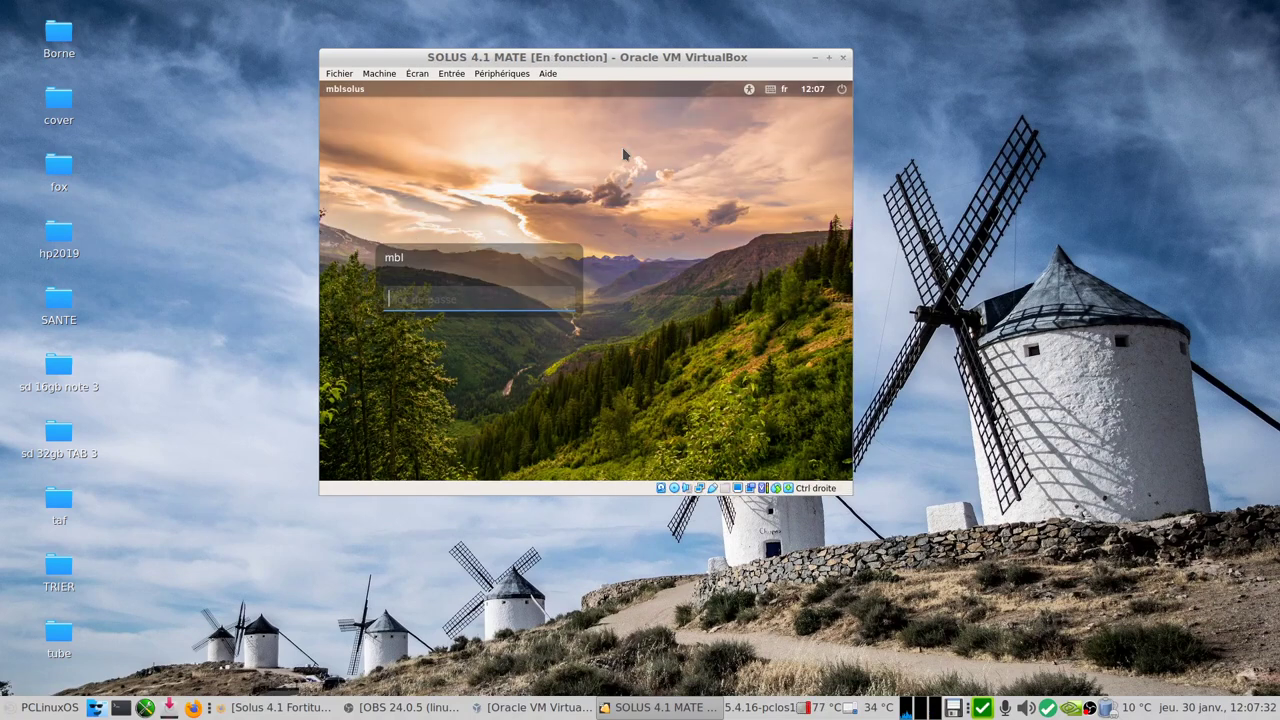
type("m")
key("Return")
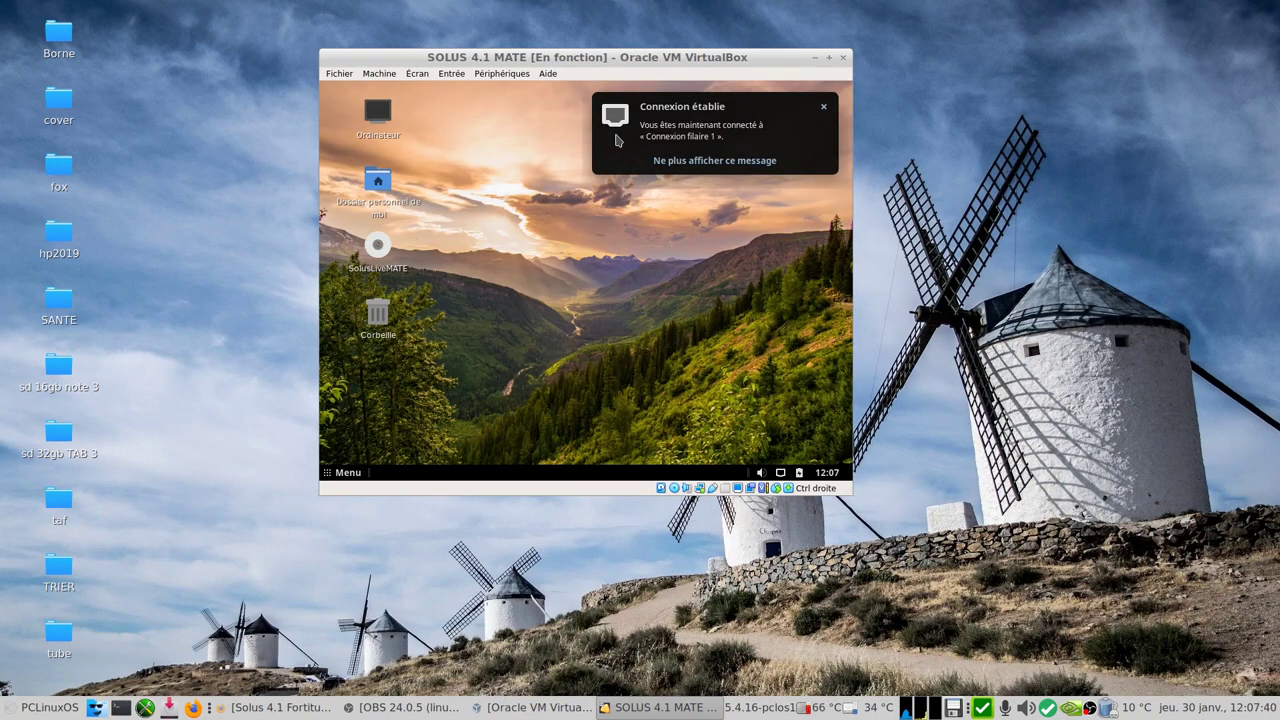
left_click(346, 474)
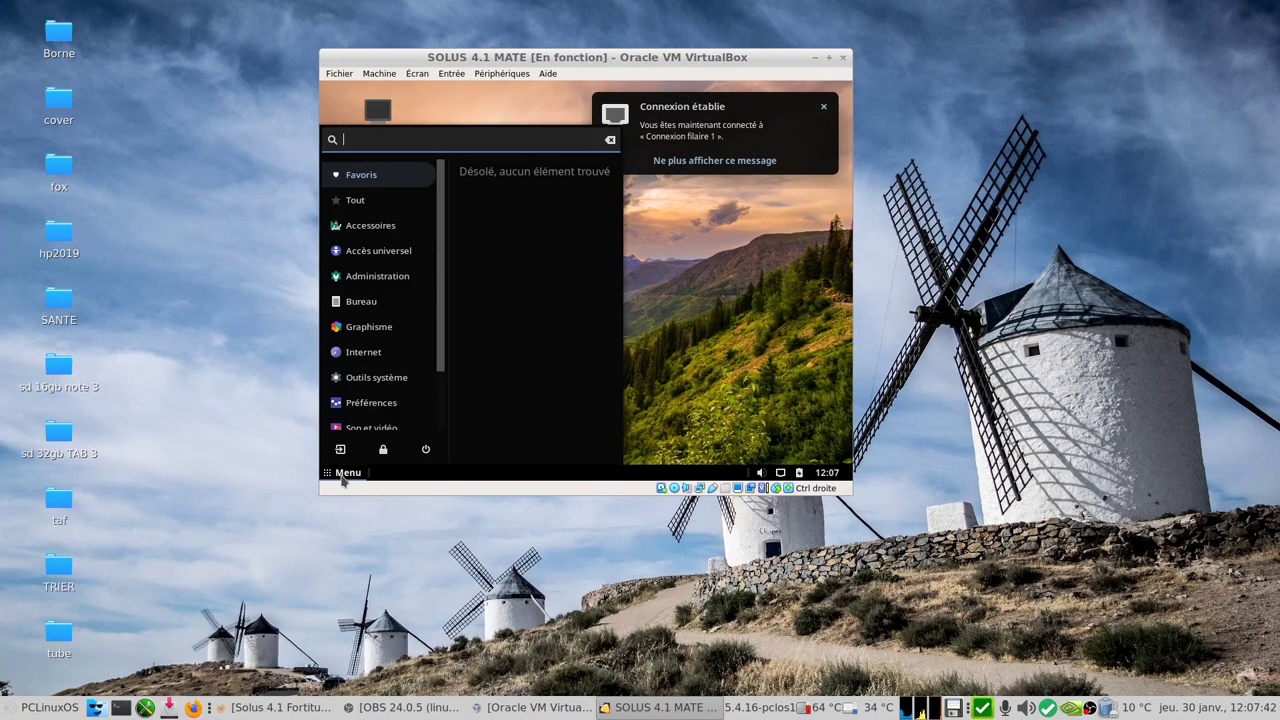
Step: Open Affichage through an 'aff' menu search, apply 1440 x 900 resolution and keep the configuration
type("a")
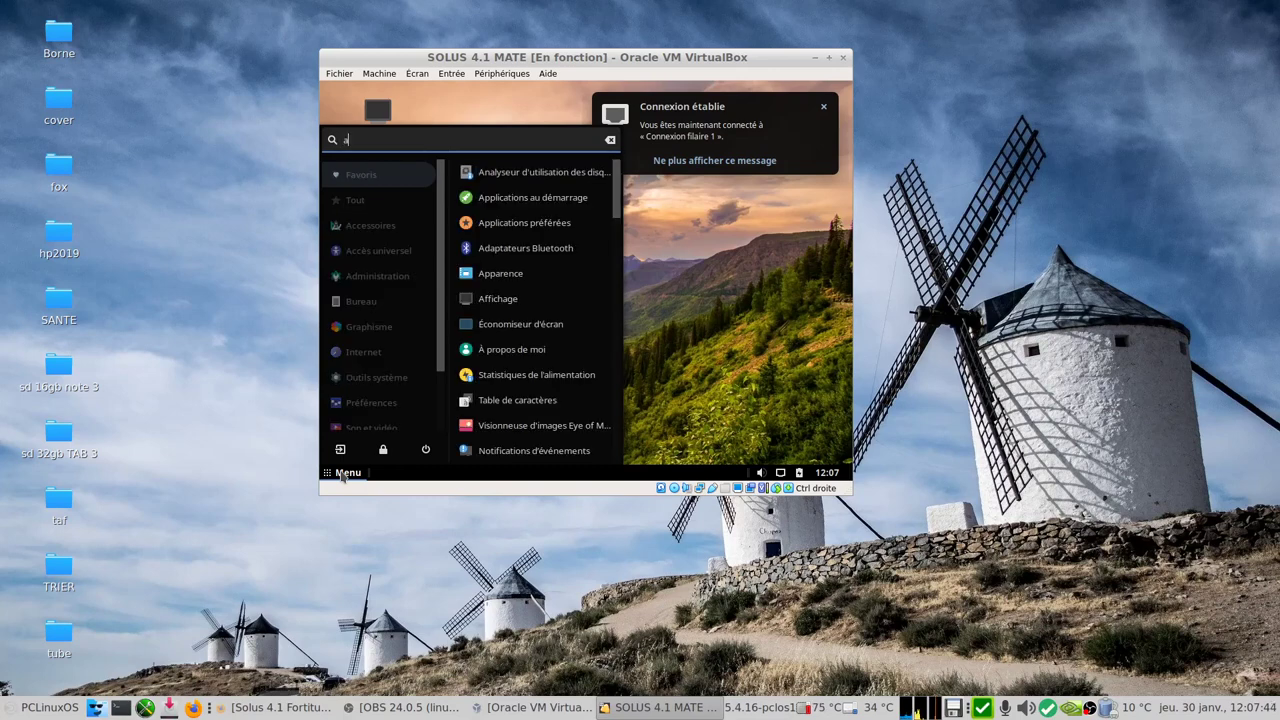
type("ff")
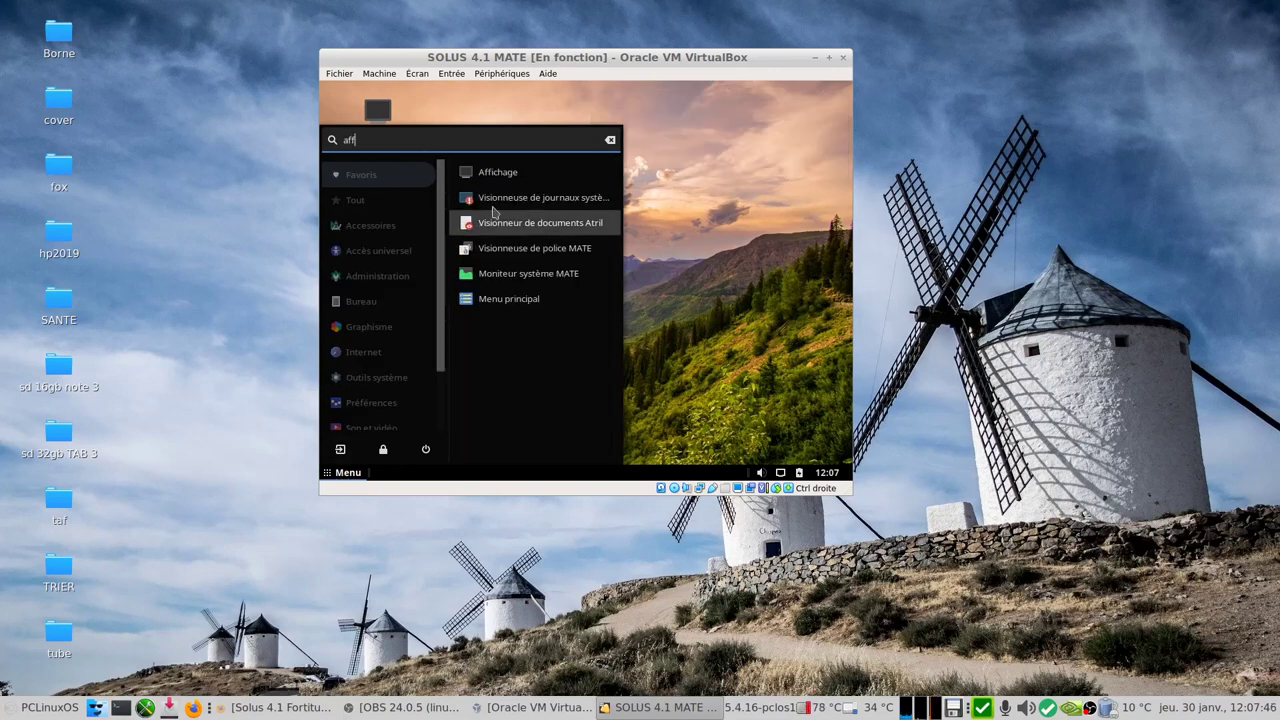
left_click(521, 180)
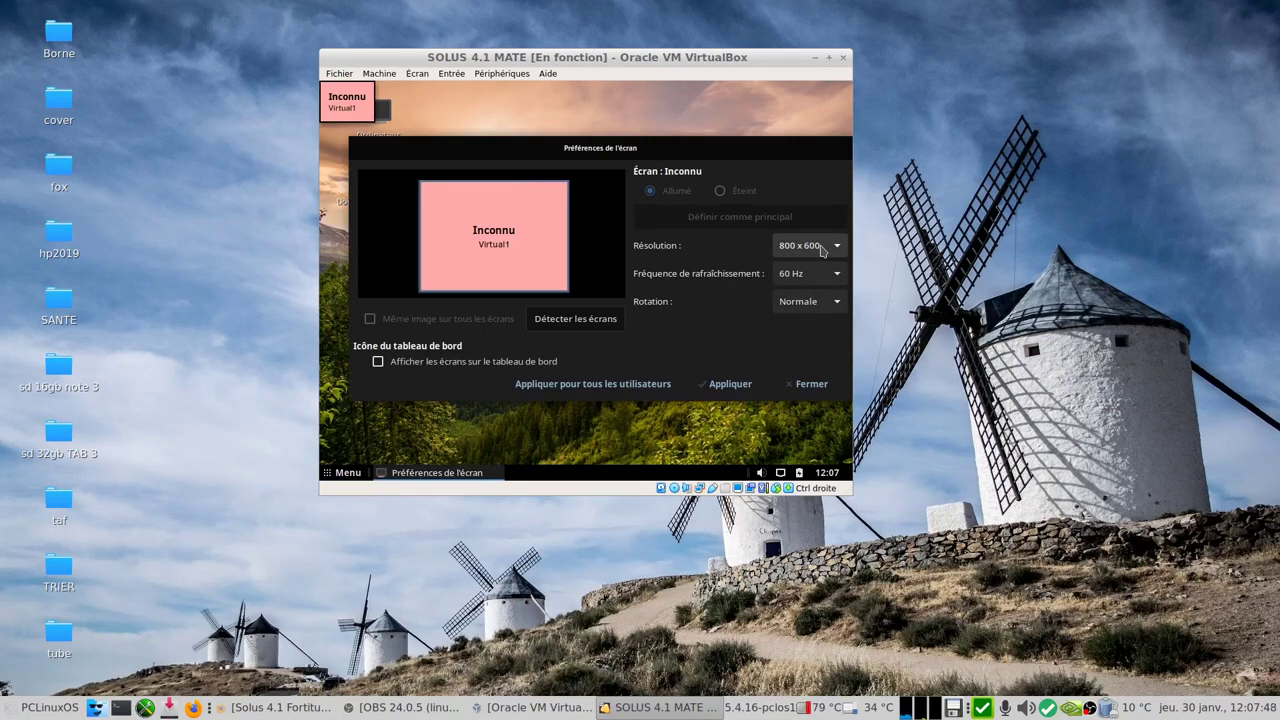
left_click(811, 246)
scroll(815, 165, "up", 3)
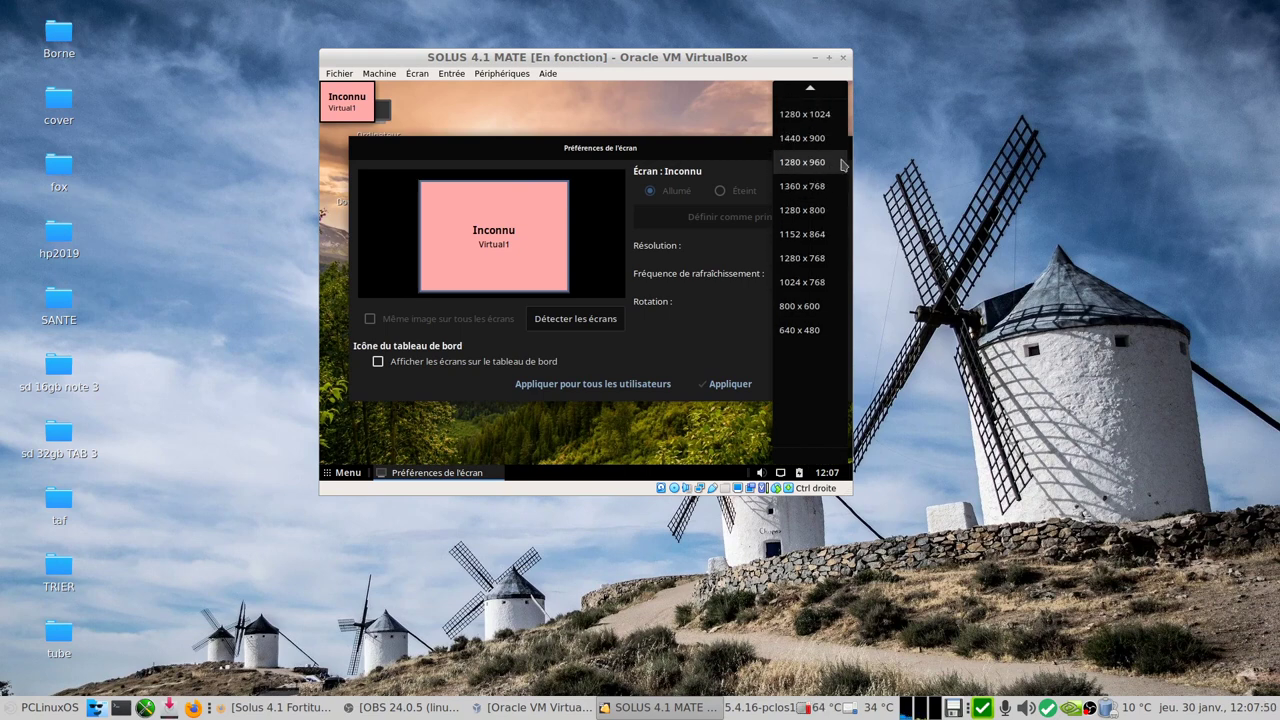
left_click(804, 139)
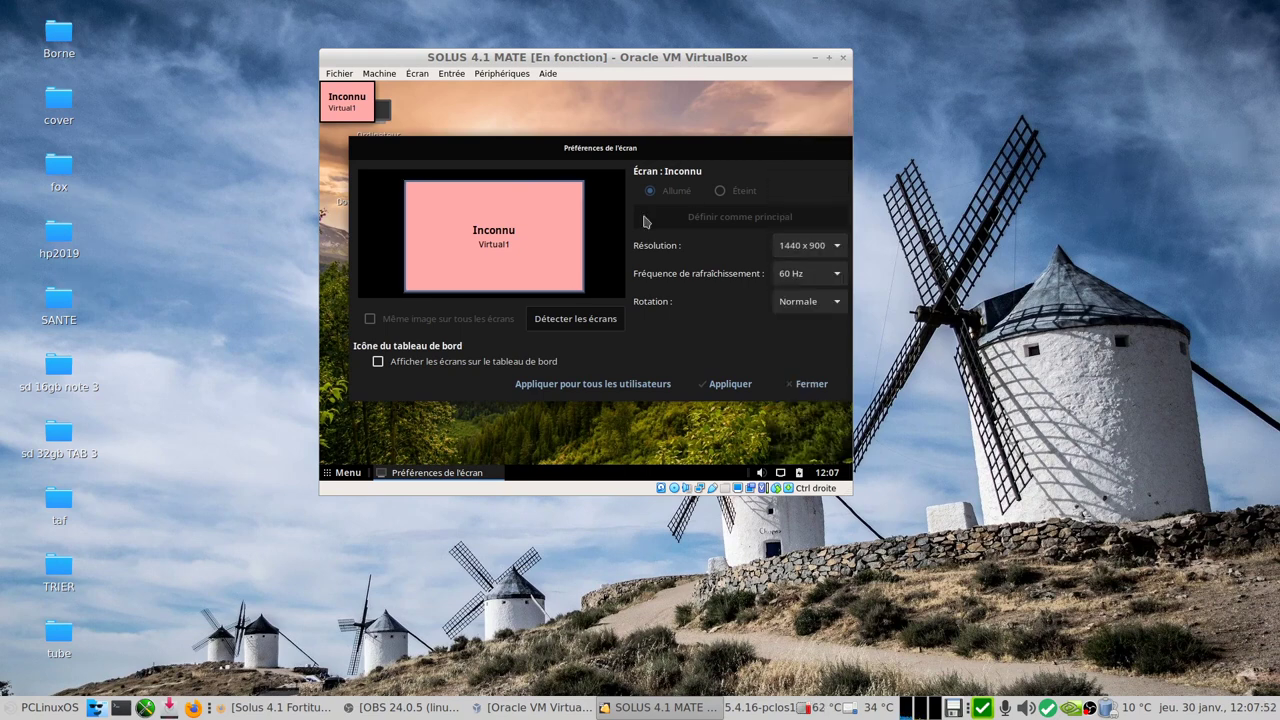
left_click(724, 389)
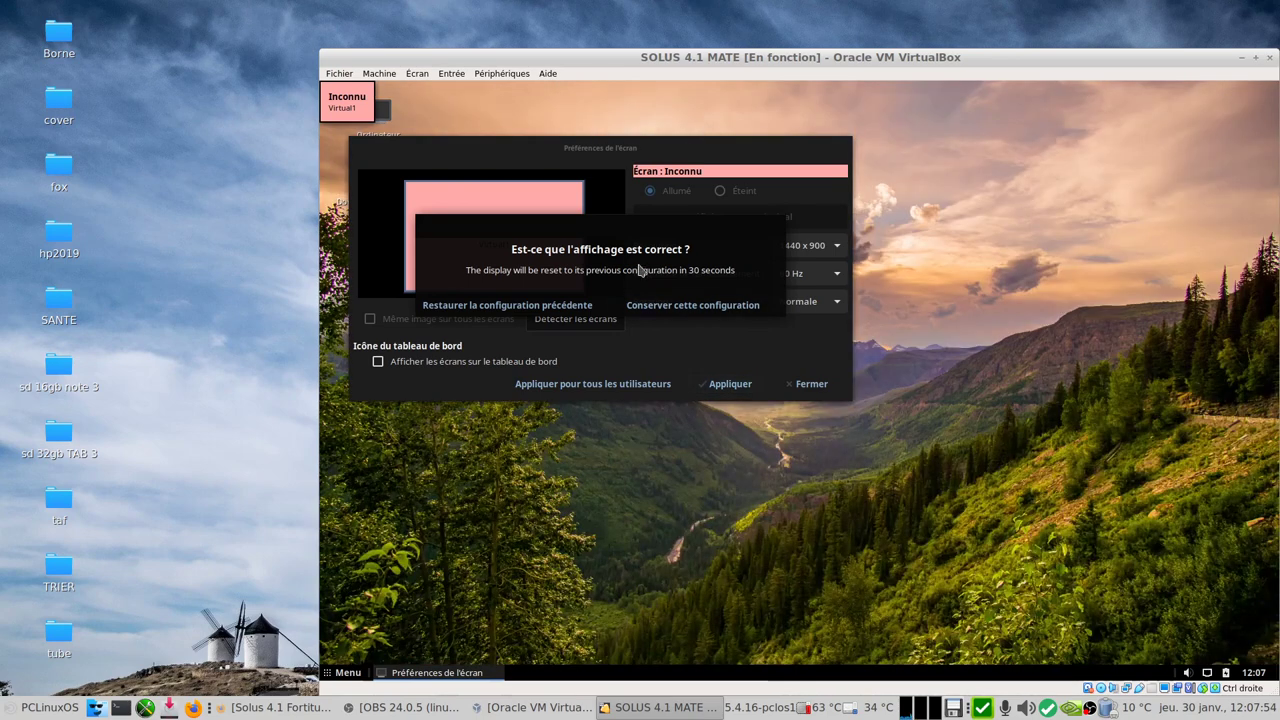
left_click(688, 306)
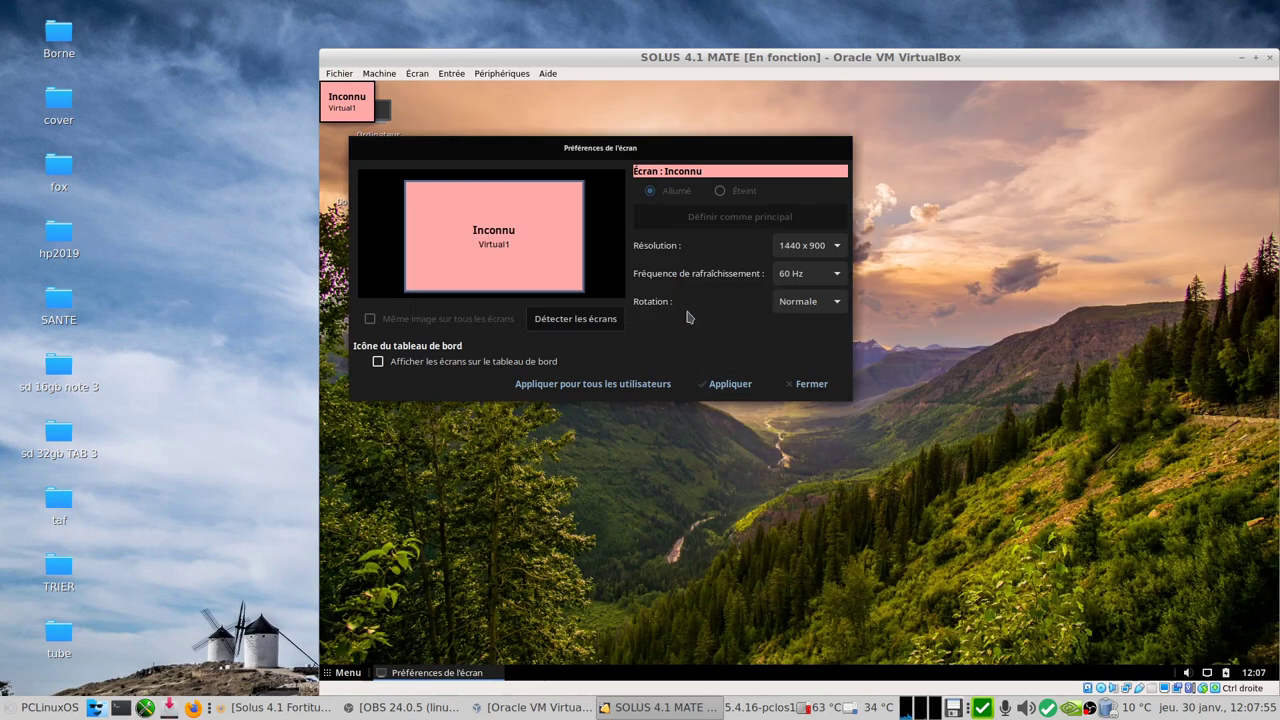
left_click(810, 384)
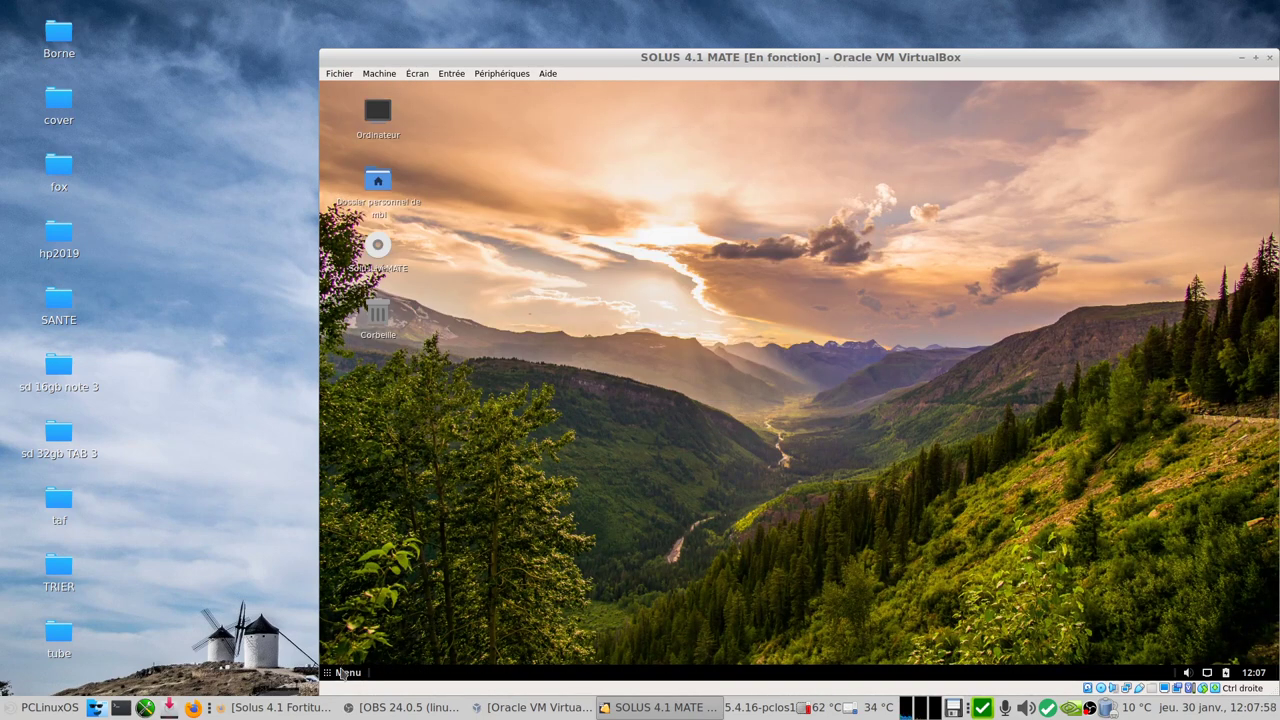
left_click(343, 672)
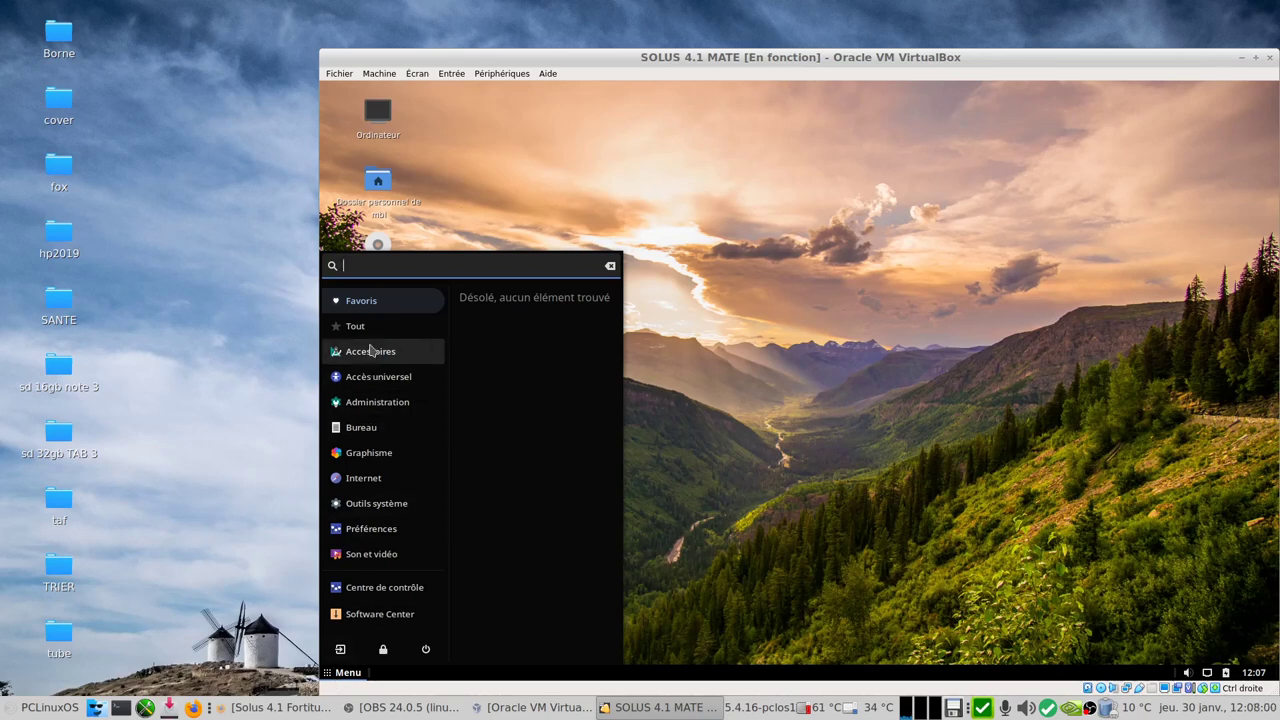
left_click(372, 588)
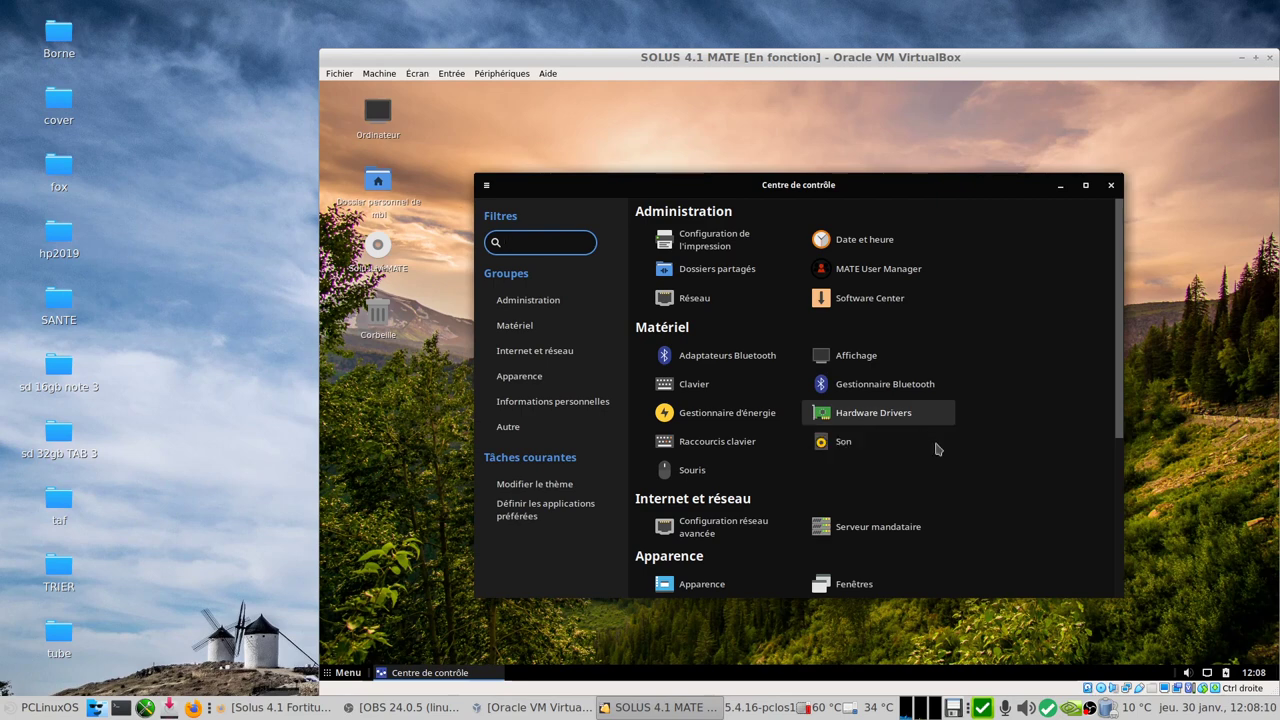
scroll(1015, 490, "down", 3)
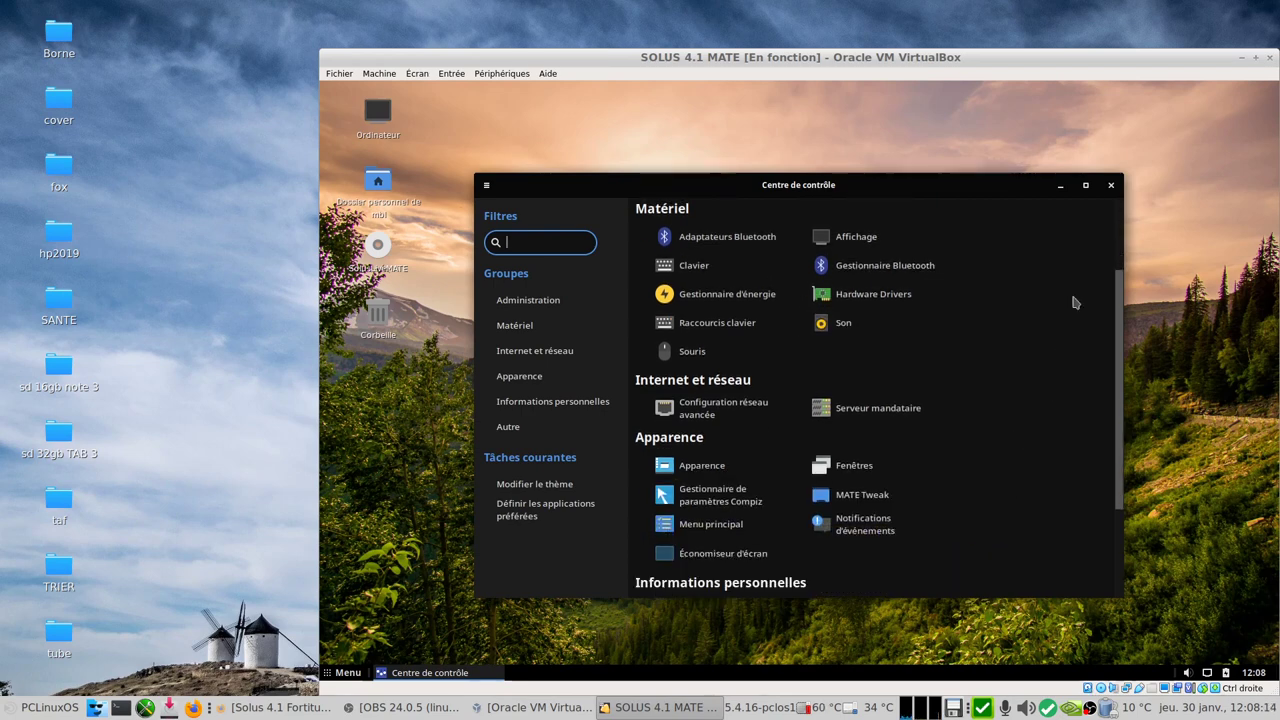
left_click(1110, 185)
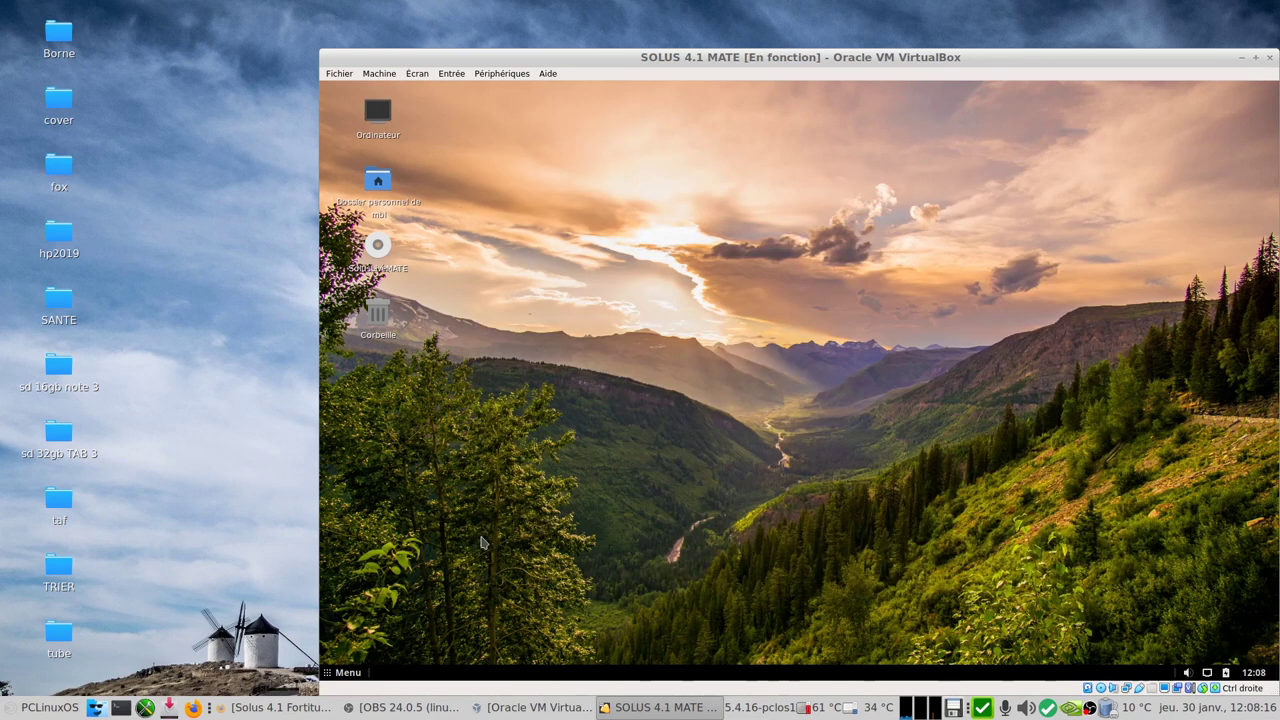
left_click(346, 674)
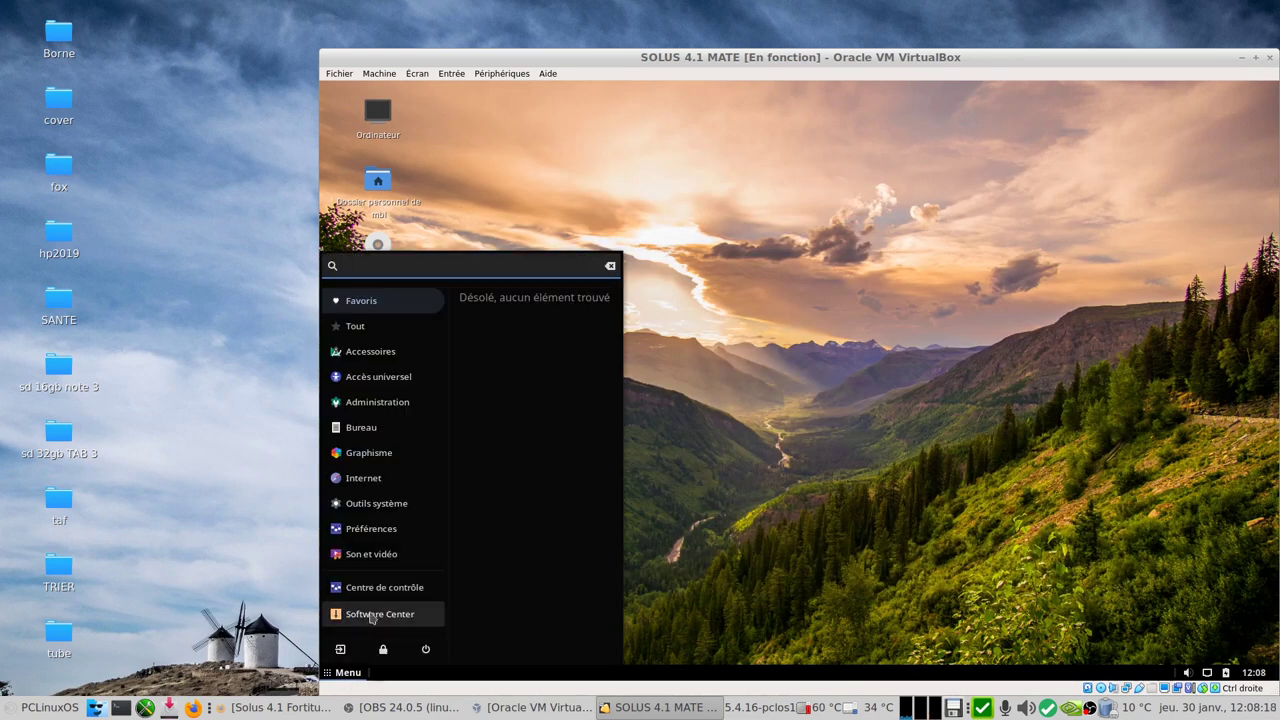
Step: Check Software Center for updates, then search for neofetch and view its history and licence
left_click(376, 614)
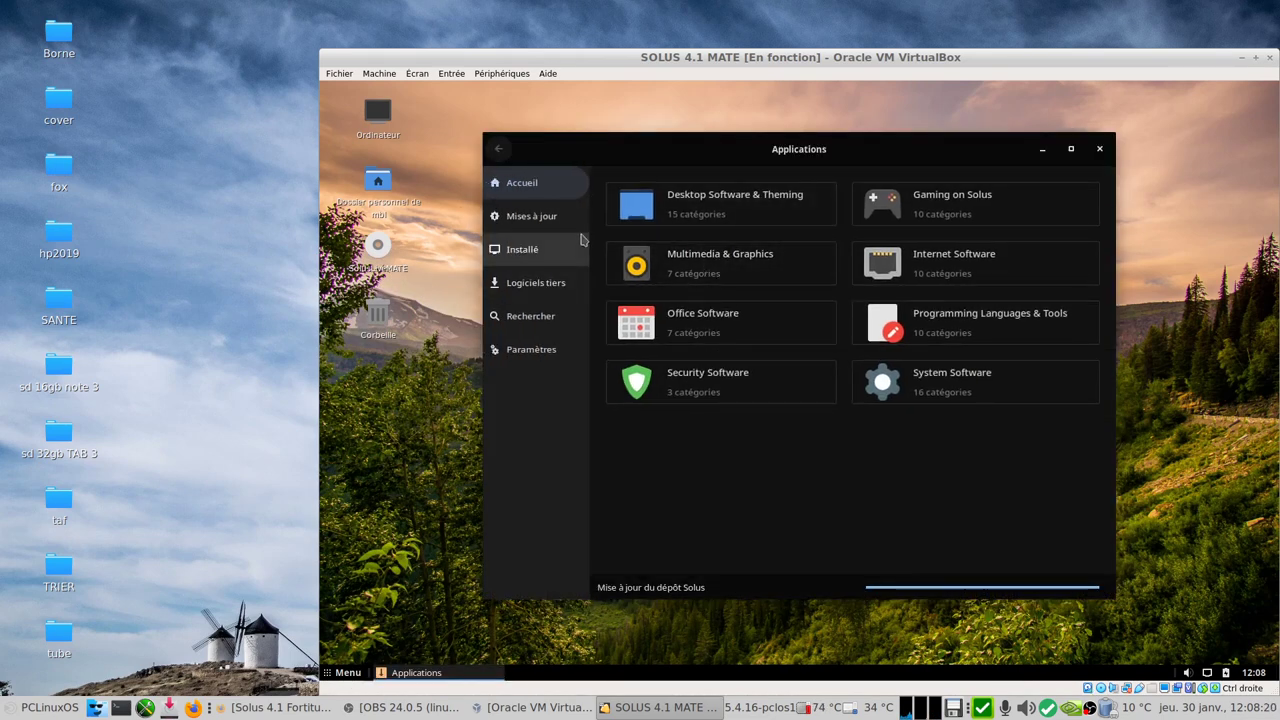
left_click(551, 220)
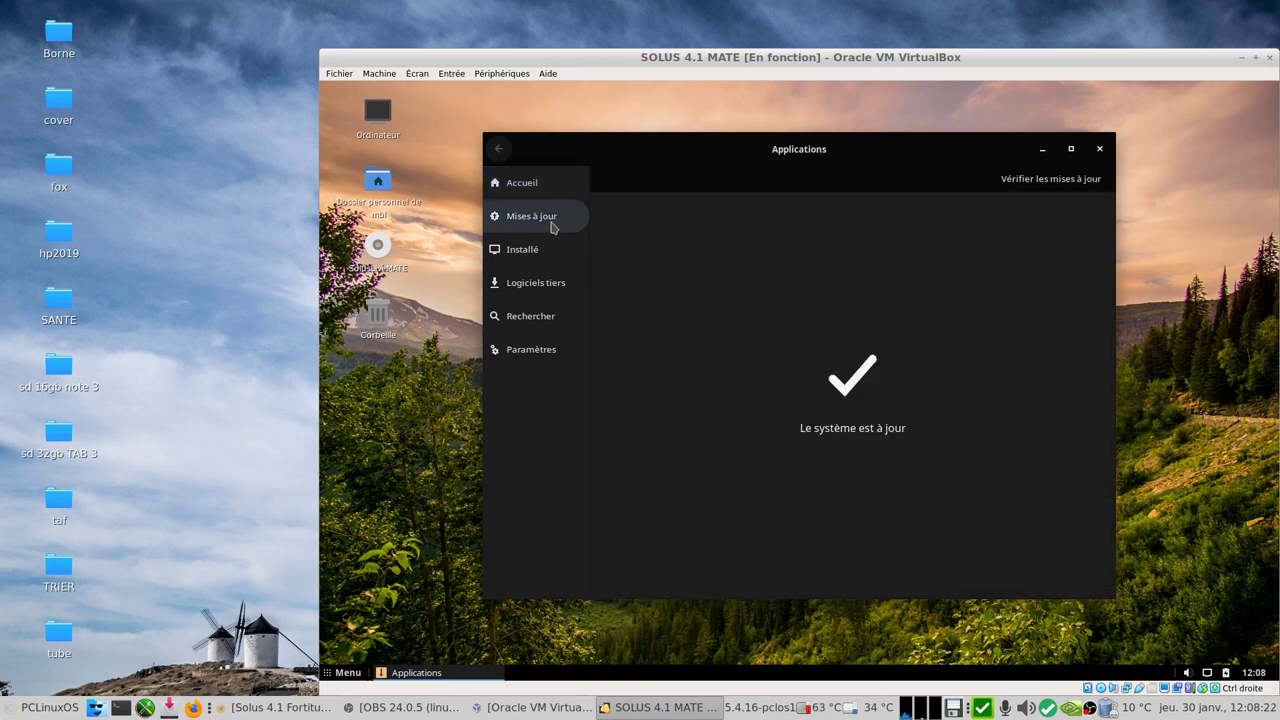
left_click(529, 321)
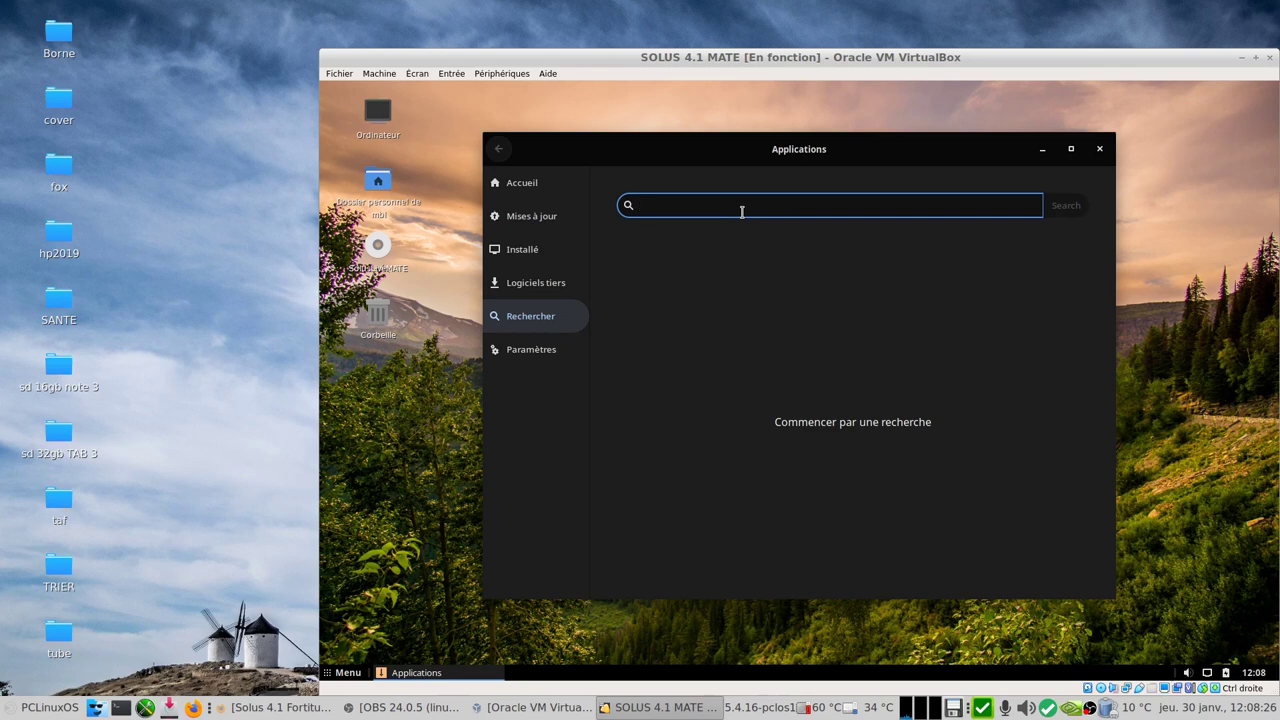
type("neofetch")
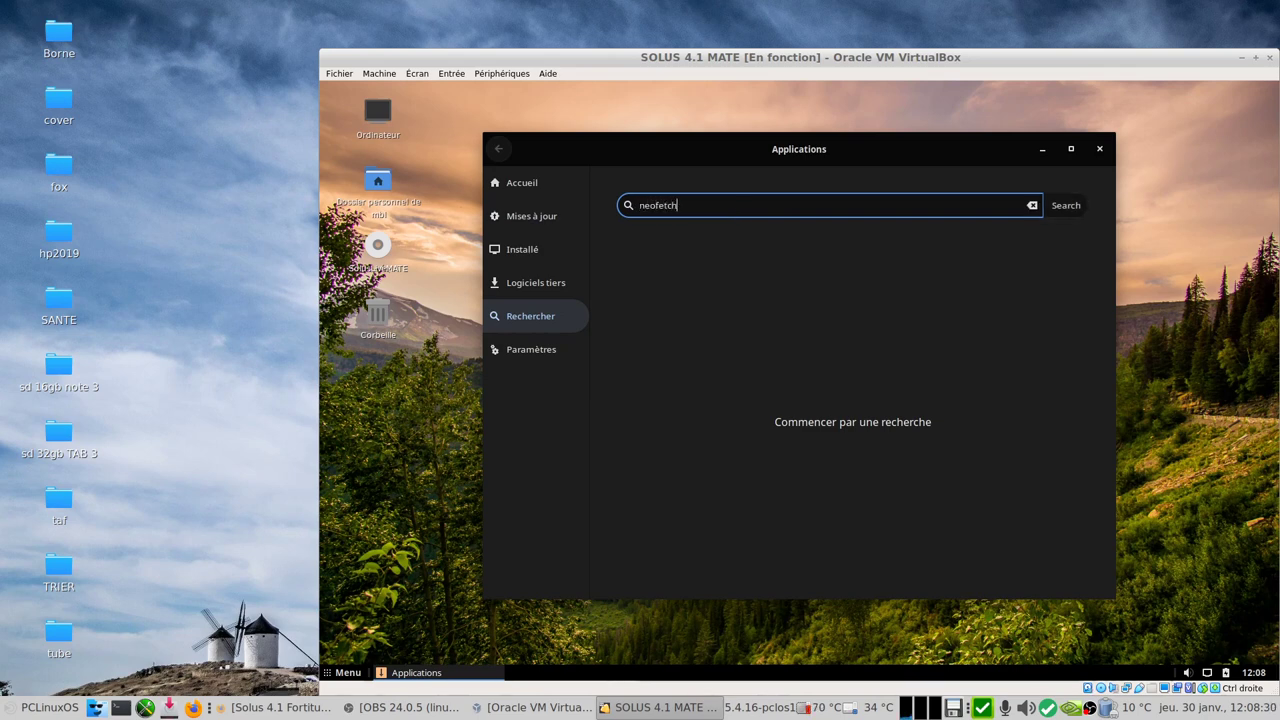
key("Return")
left_click(714, 262)
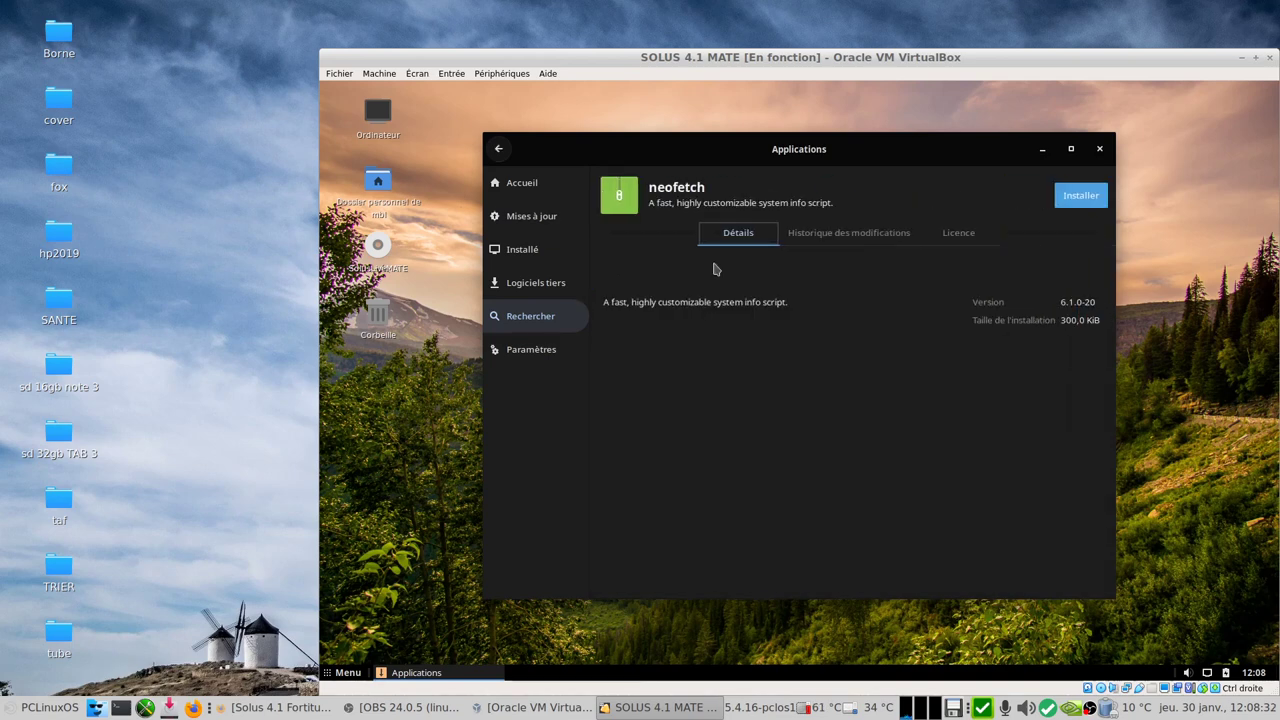
left_click(838, 248)
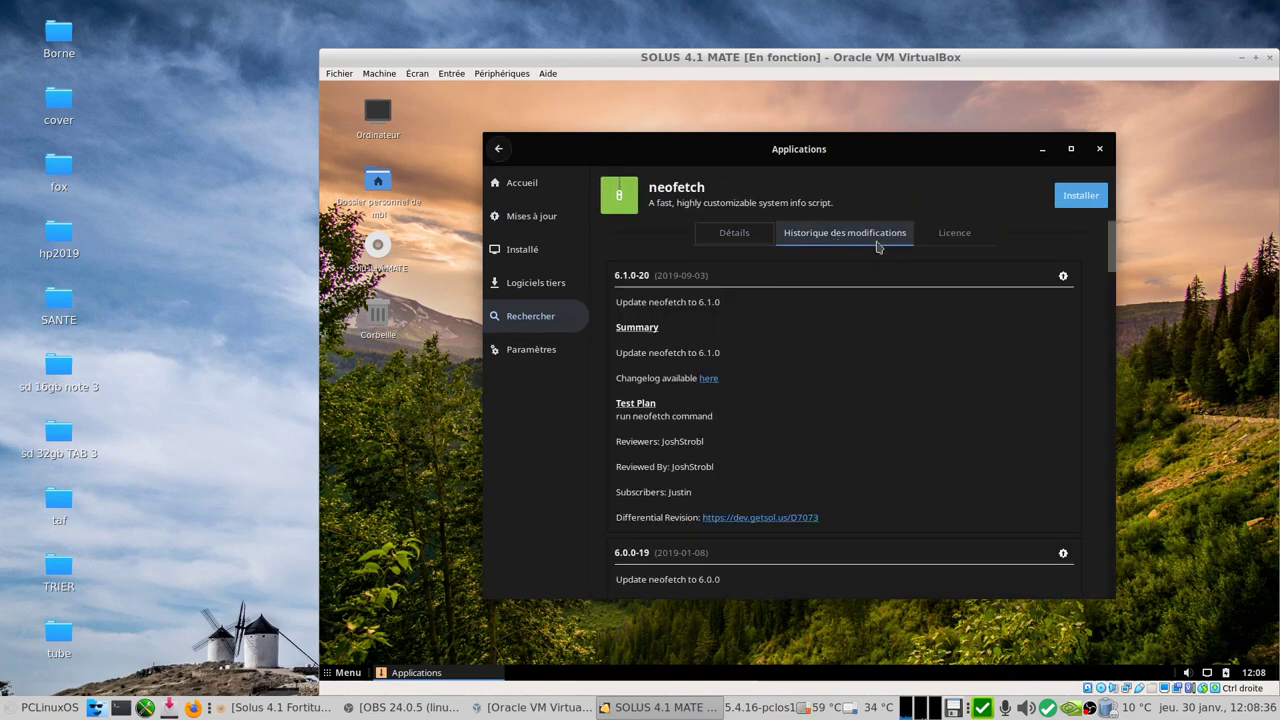
left_click(940, 240)
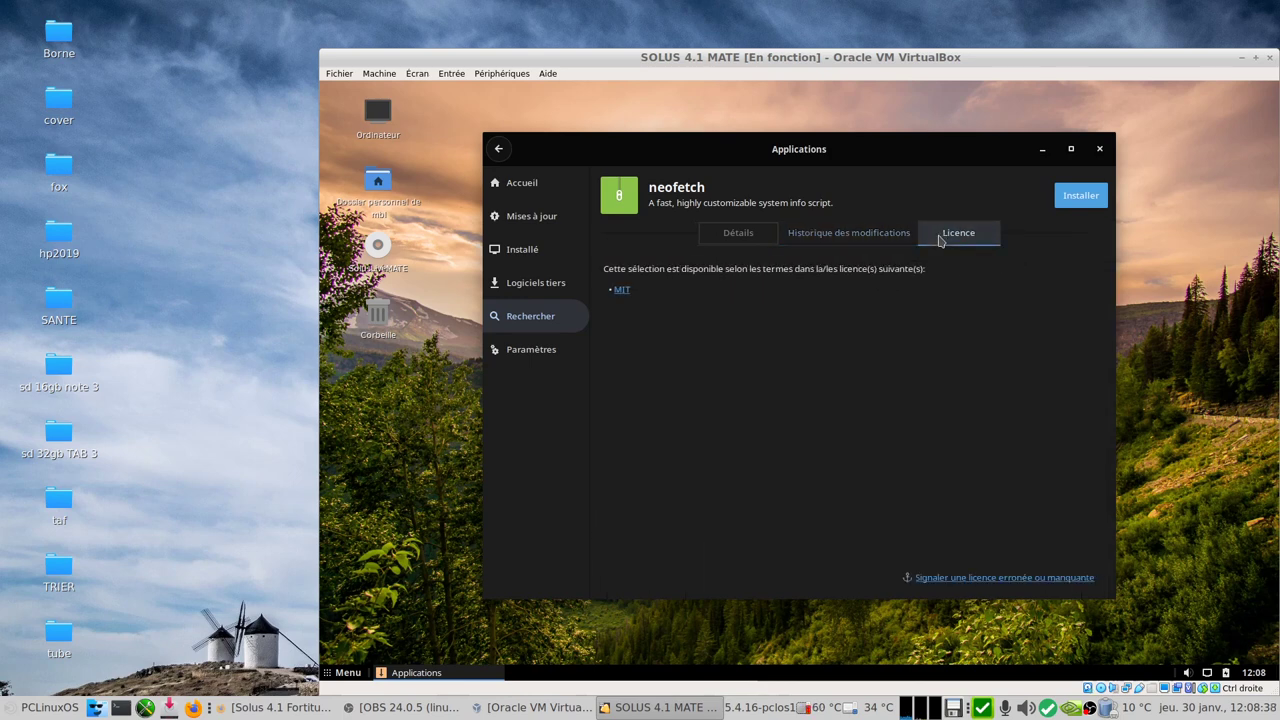
Step: Install neofetch, accepting the bdwgc and w3m dependencies and authenticating with the account password
left_click(1070, 199)
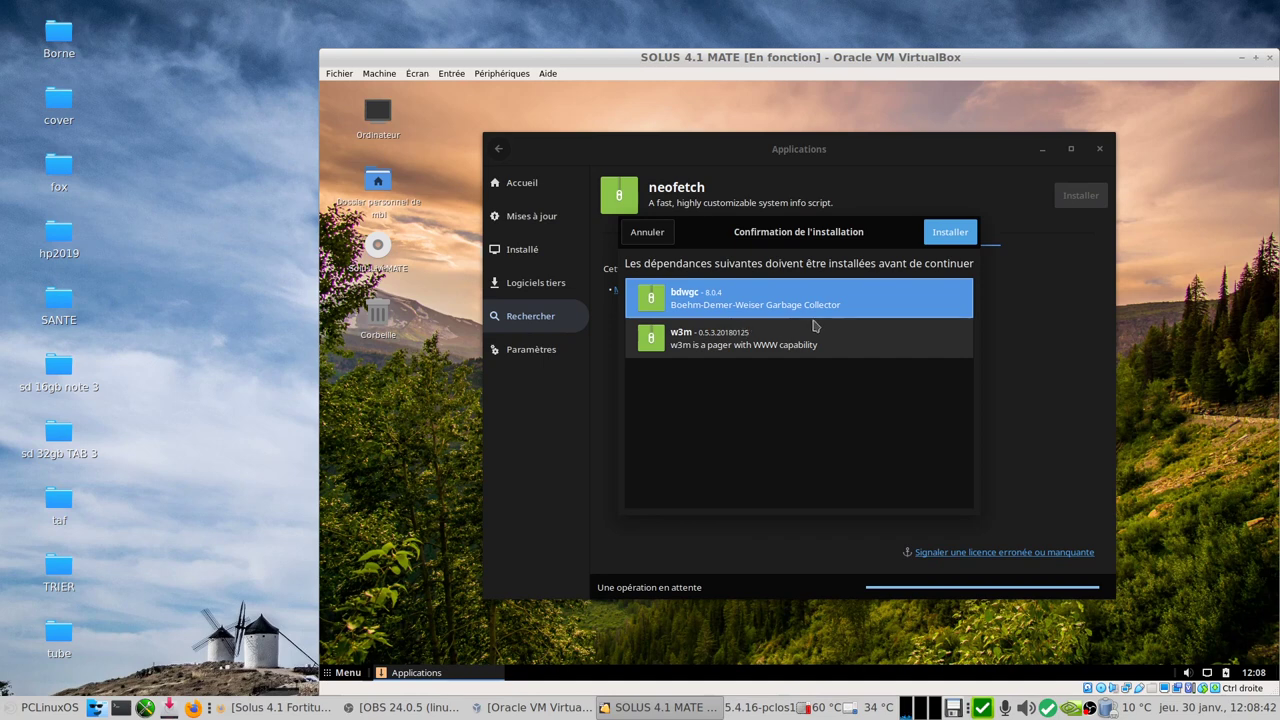
left_click(962, 233)
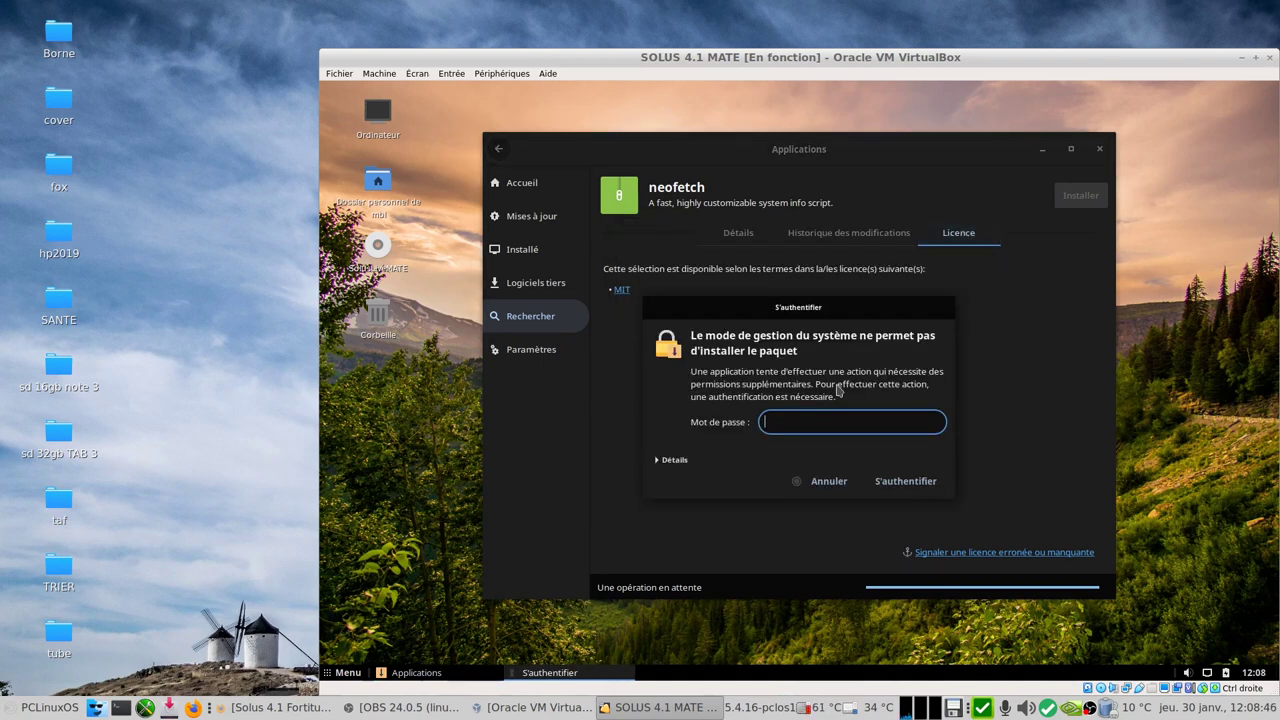
type("•••••••")
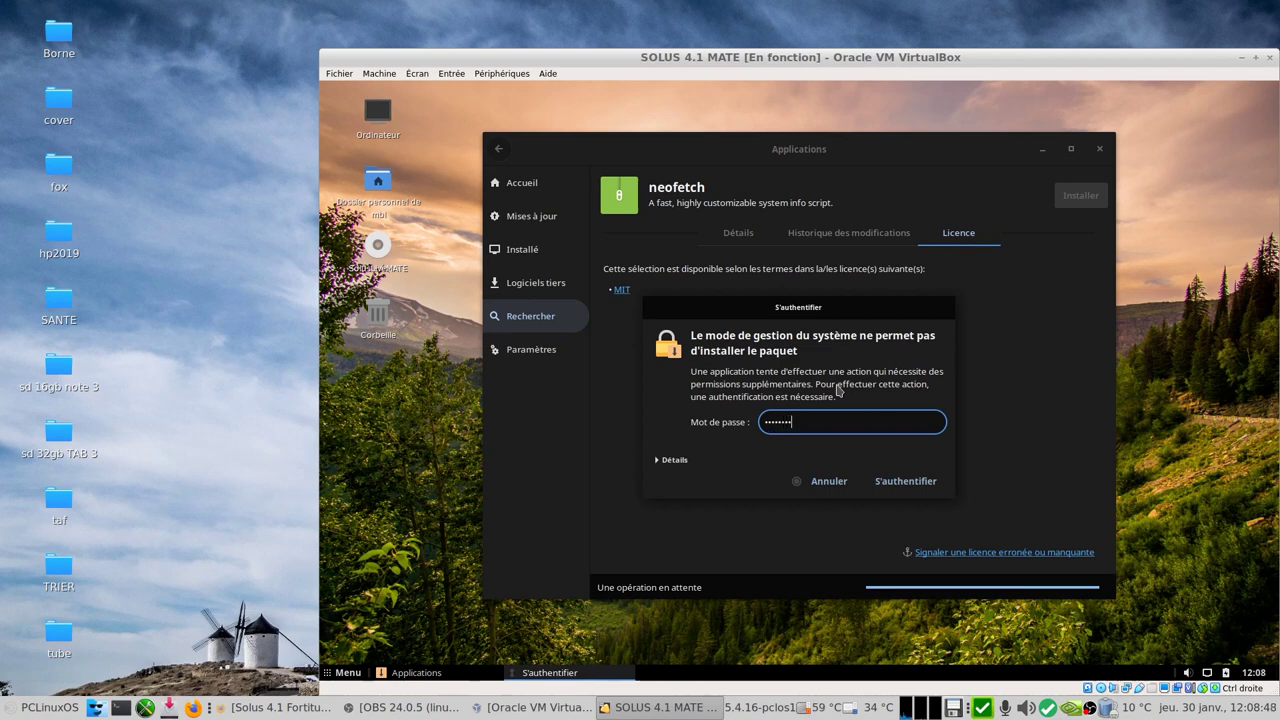
key("Return")
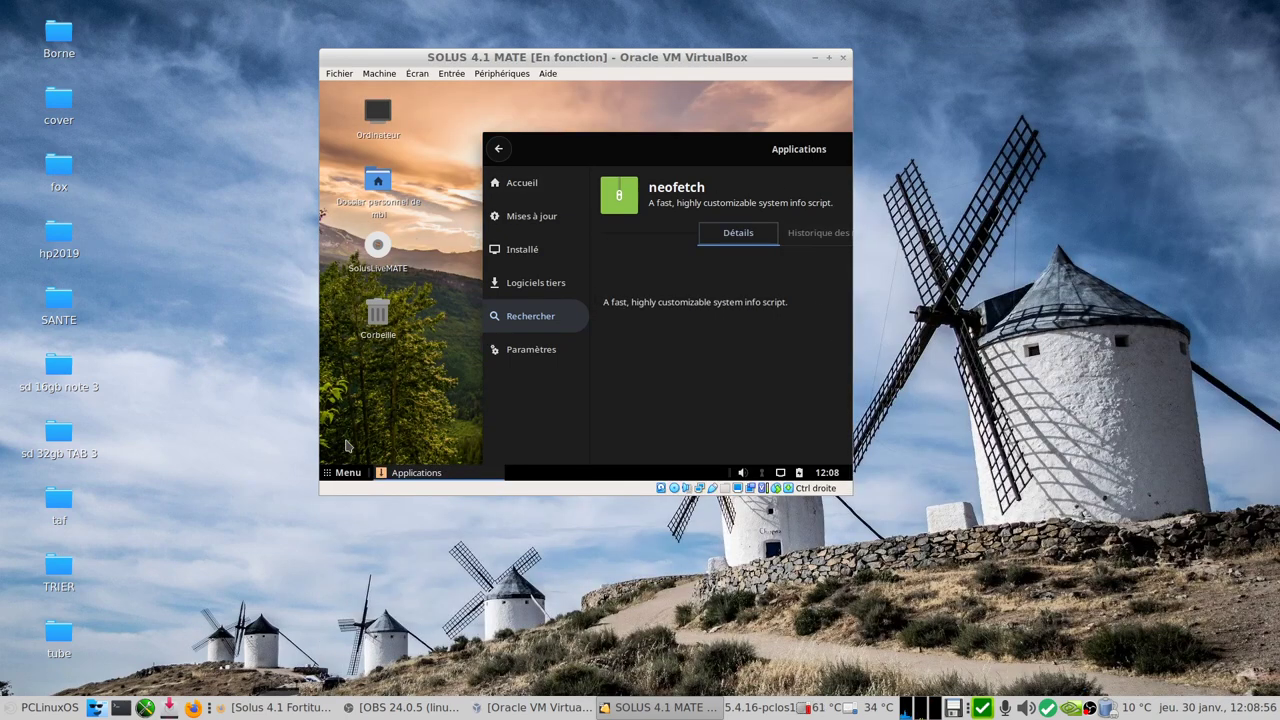
Step: Restore 1440 x 900 resolution via Centre de contrôle's display settings, then close it and the software window
left_click(341, 475)
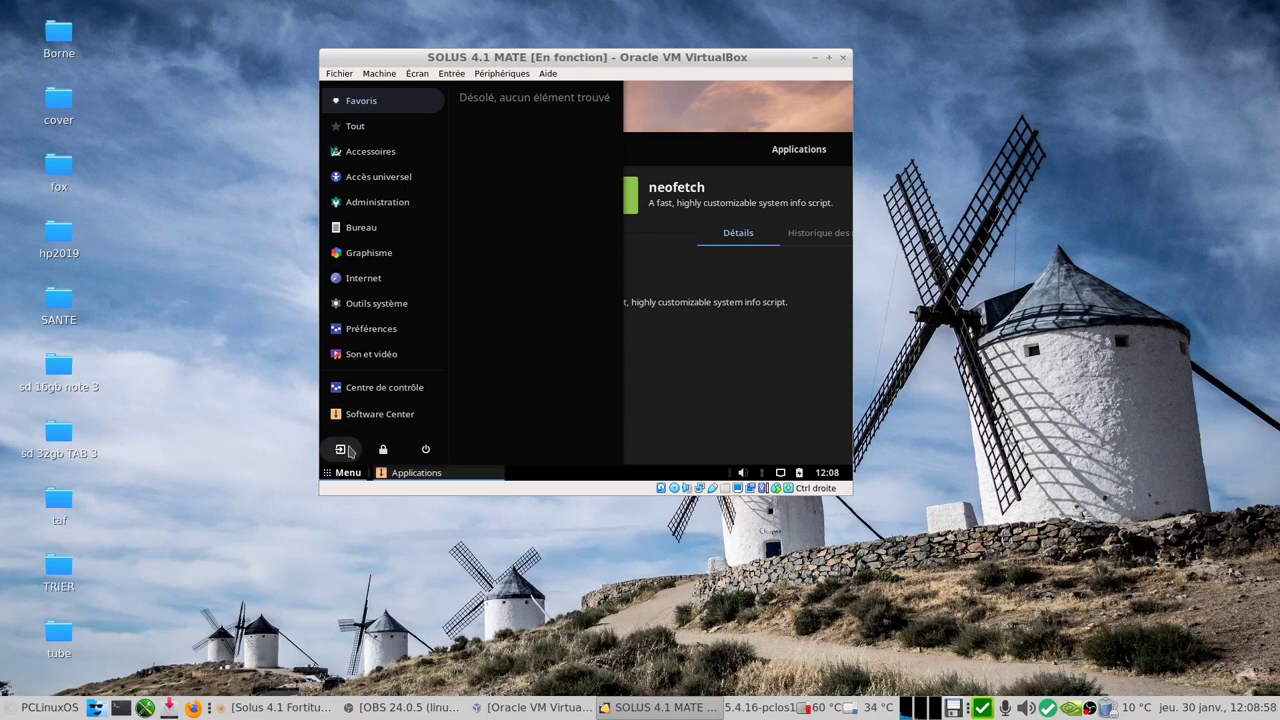
left_click(382, 392)
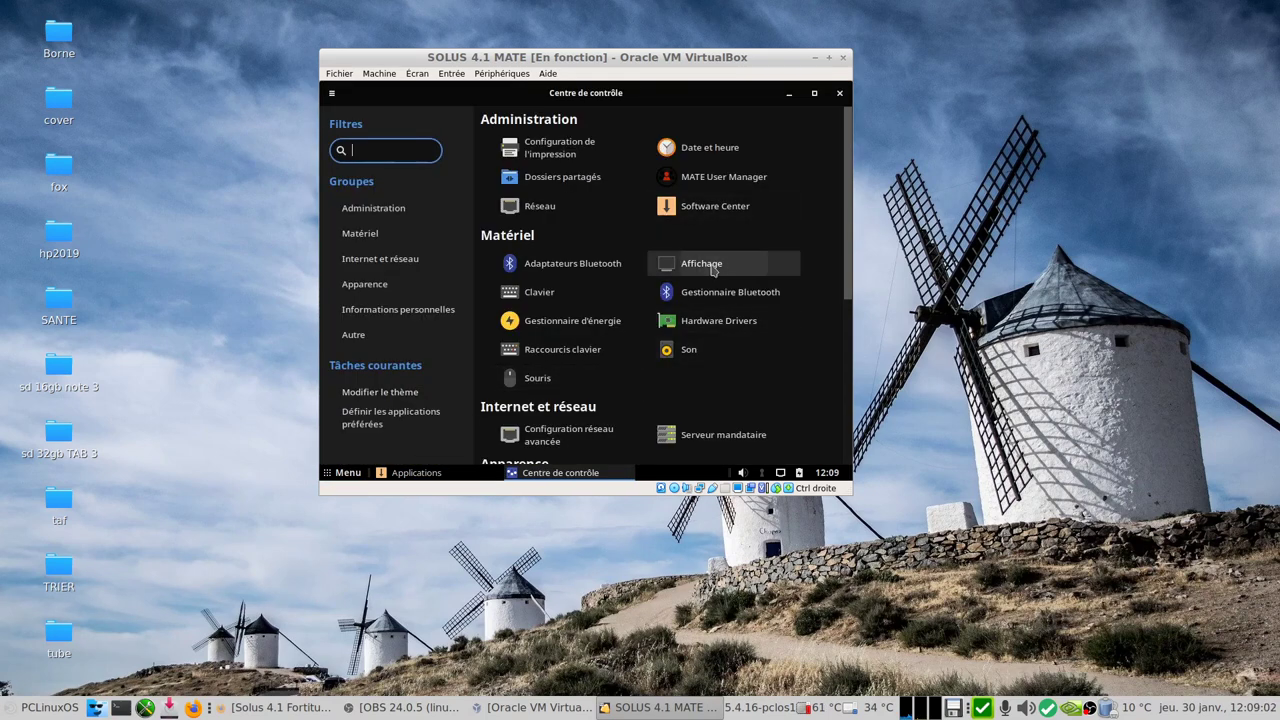
left_click(718, 263)
left_click(797, 250)
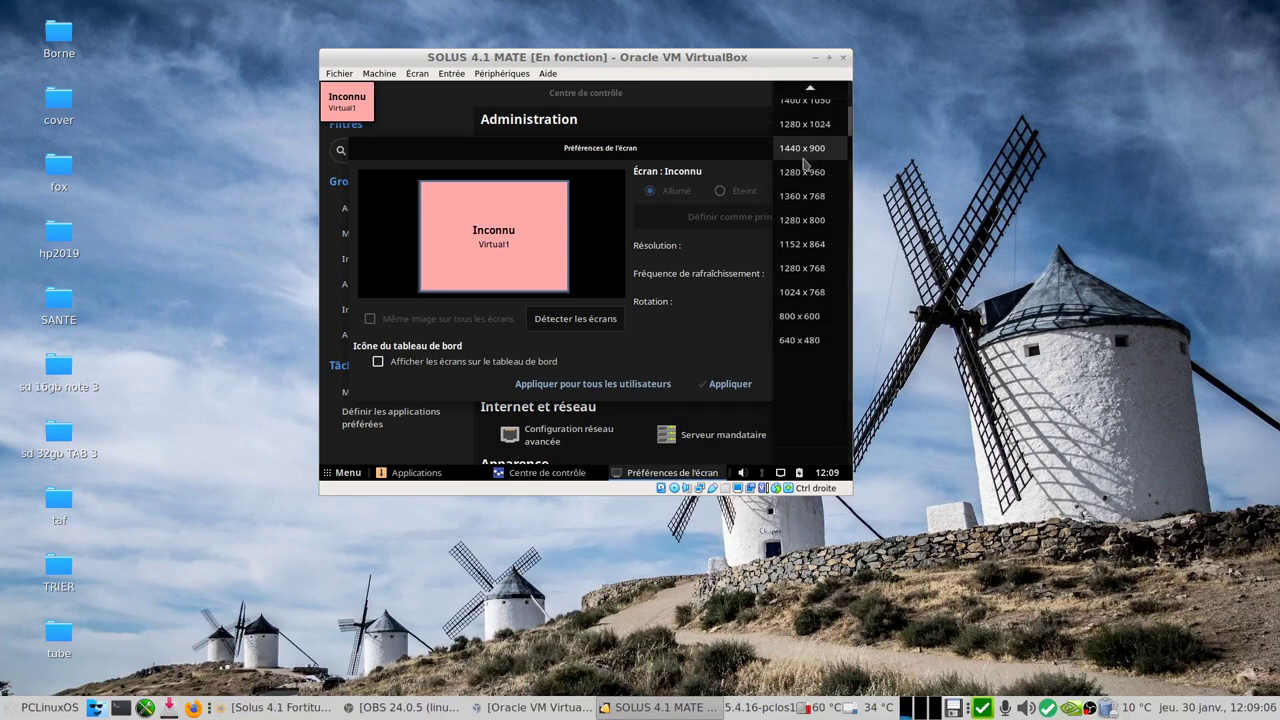
left_click(808, 152)
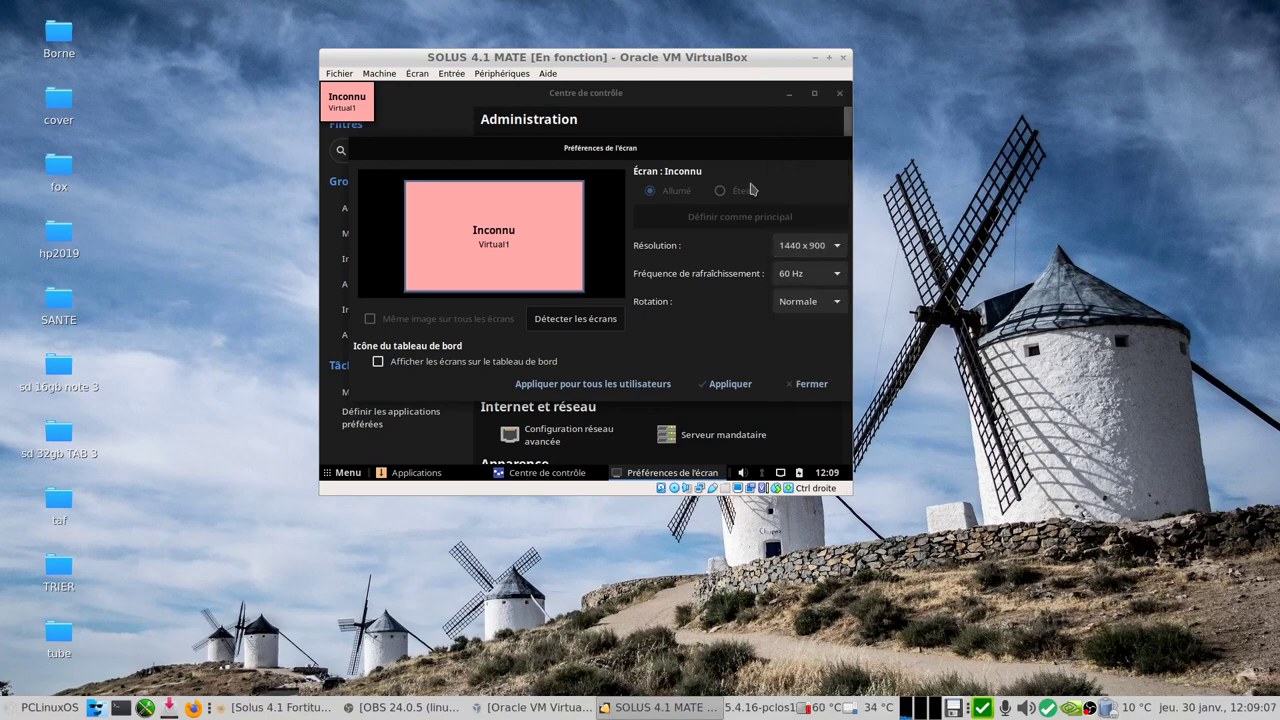
left_click(718, 386)
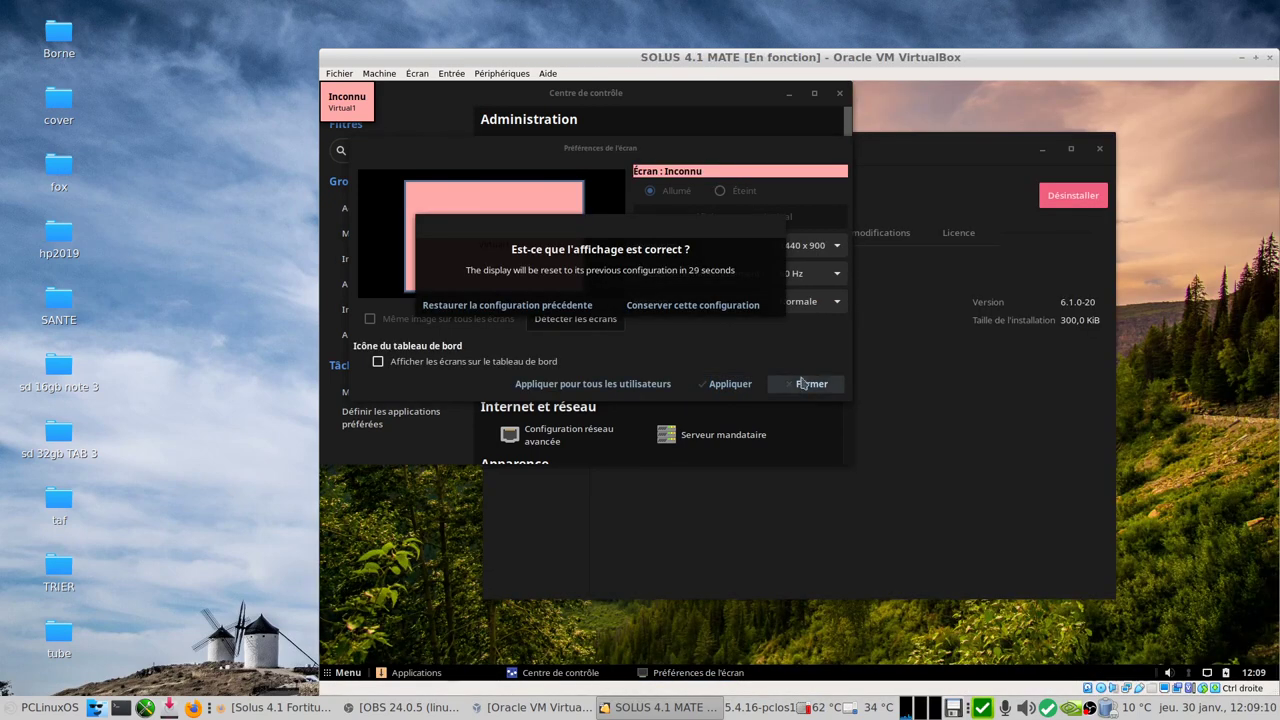
left_click(708, 305)
left_click(809, 384)
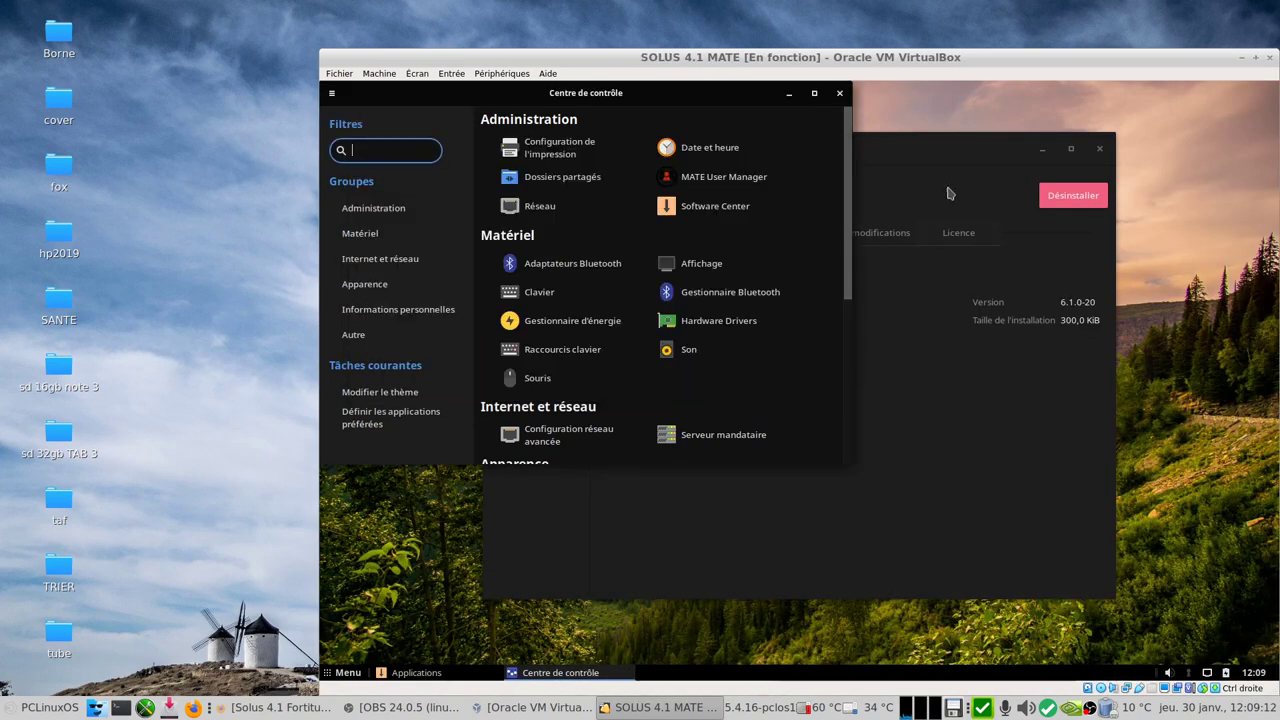
left_click(837, 96)
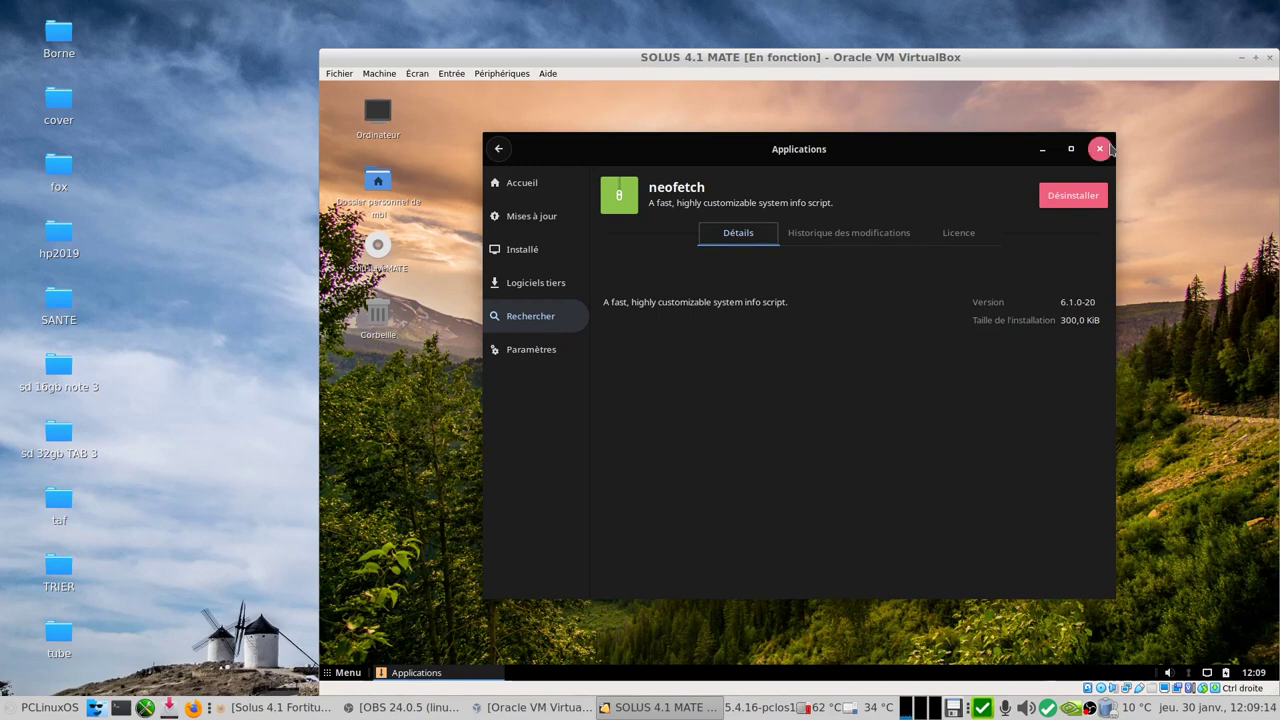
left_click(1099, 148)
Step: Launch Terminal MATE via a 'te' menu search and enlarge its text twice with Zoom avant
left_click(343, 672)
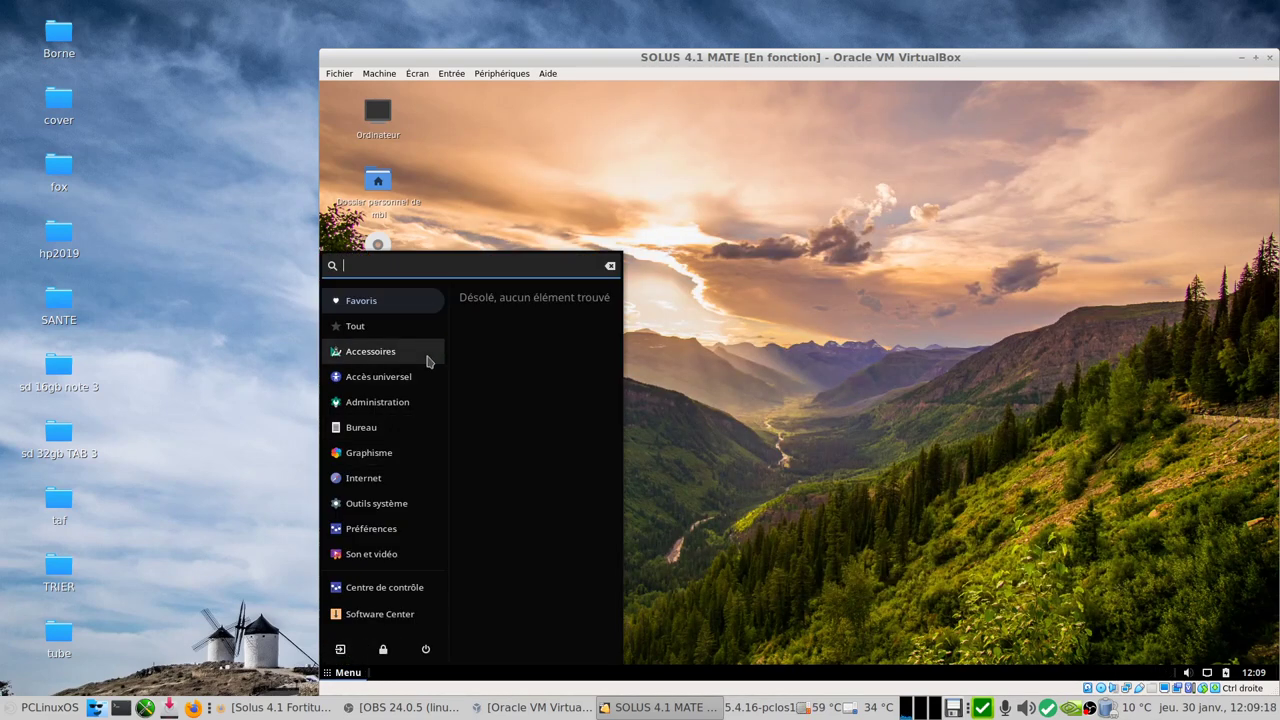
type("ter")
left_click(508, 298)
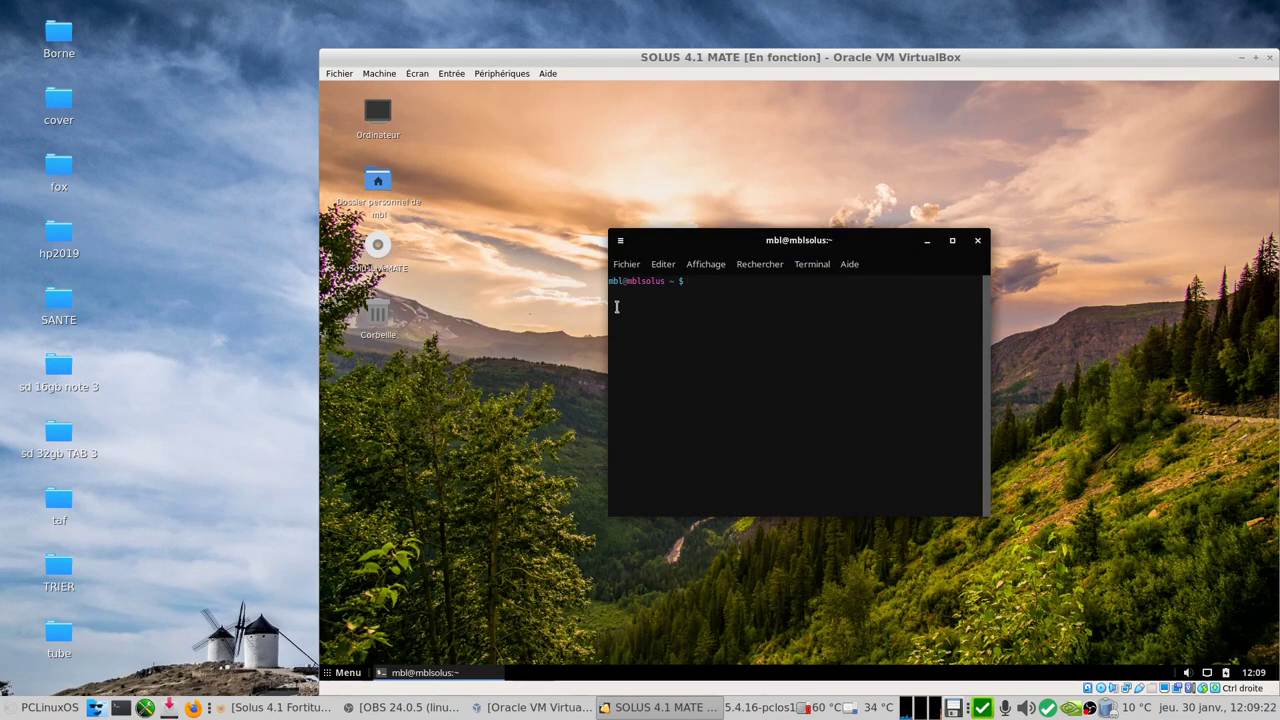
left_click(706, 264)
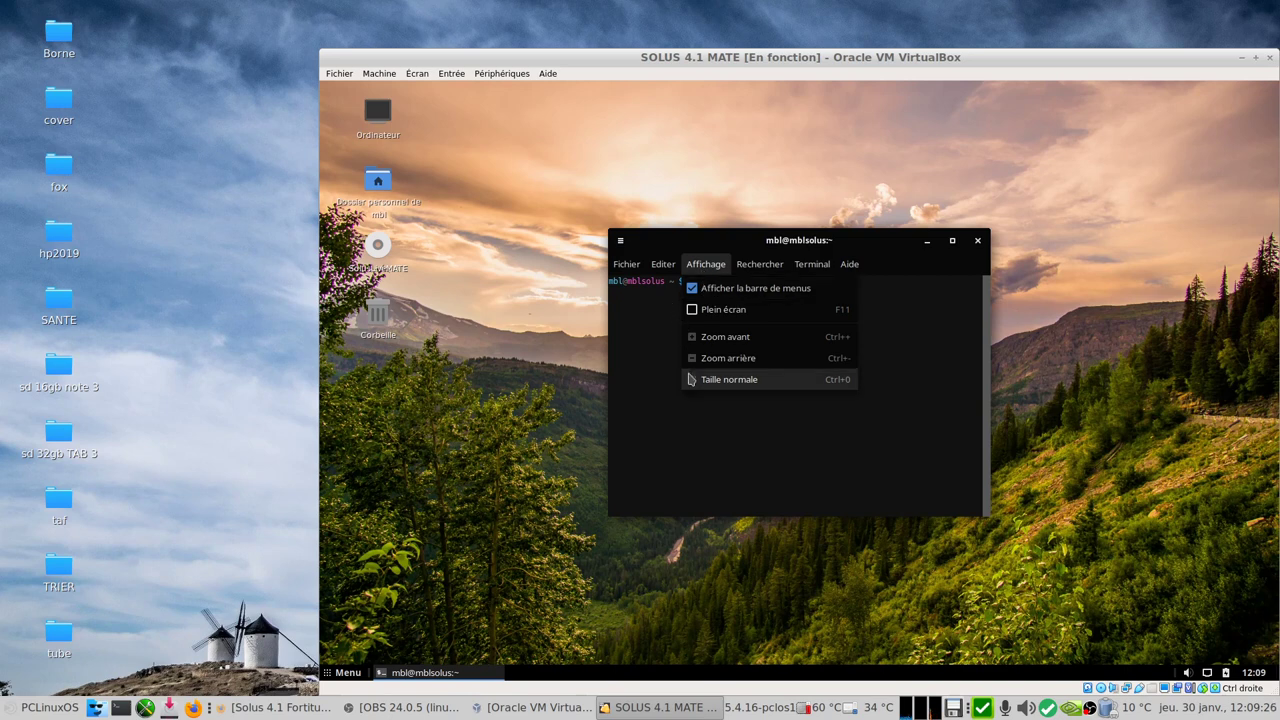
left_click(748, 337)
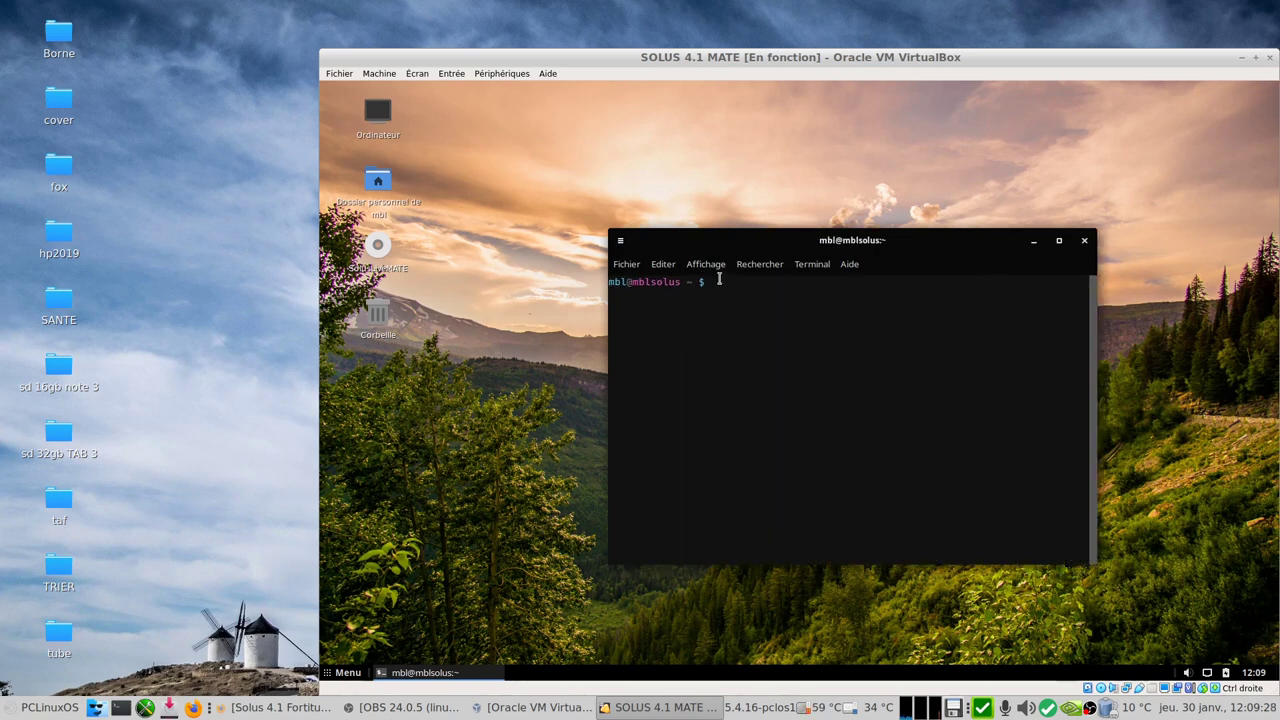
left_click(720, 268)
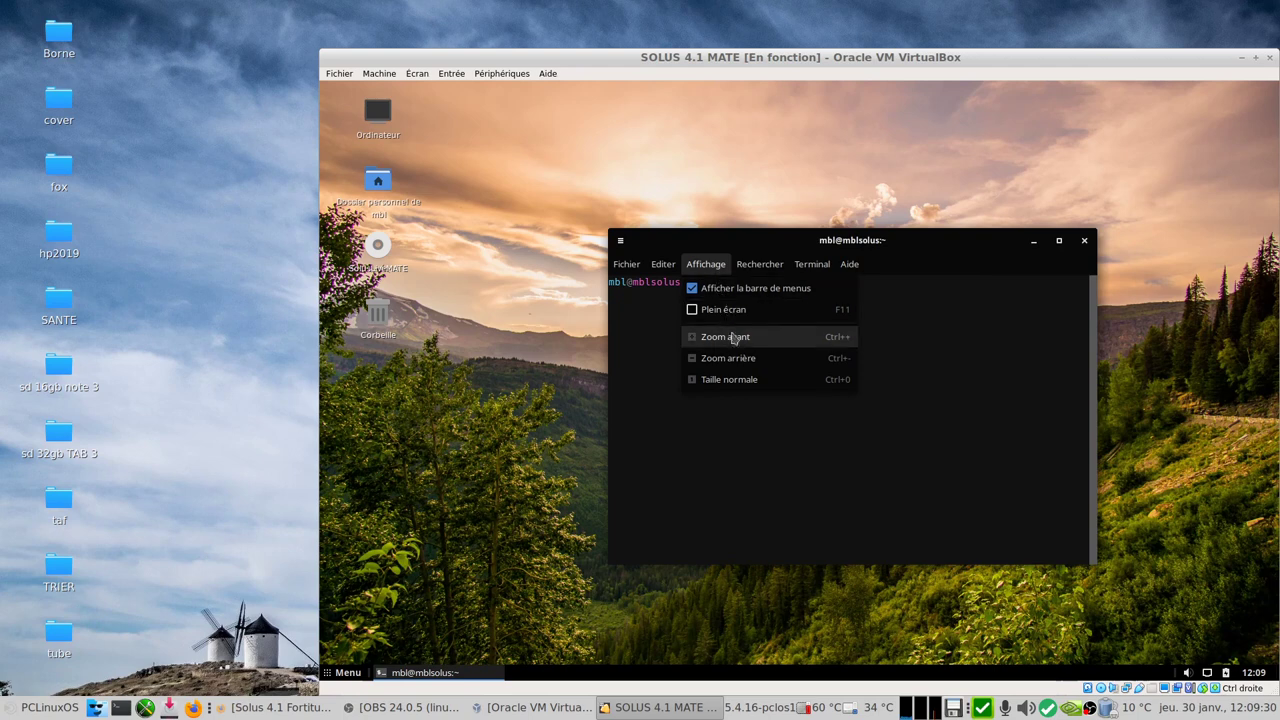
left_click(737, 337)
Step: Run neofetch to view the system summary, then clear the screen with Ctrl+L
type("neof")
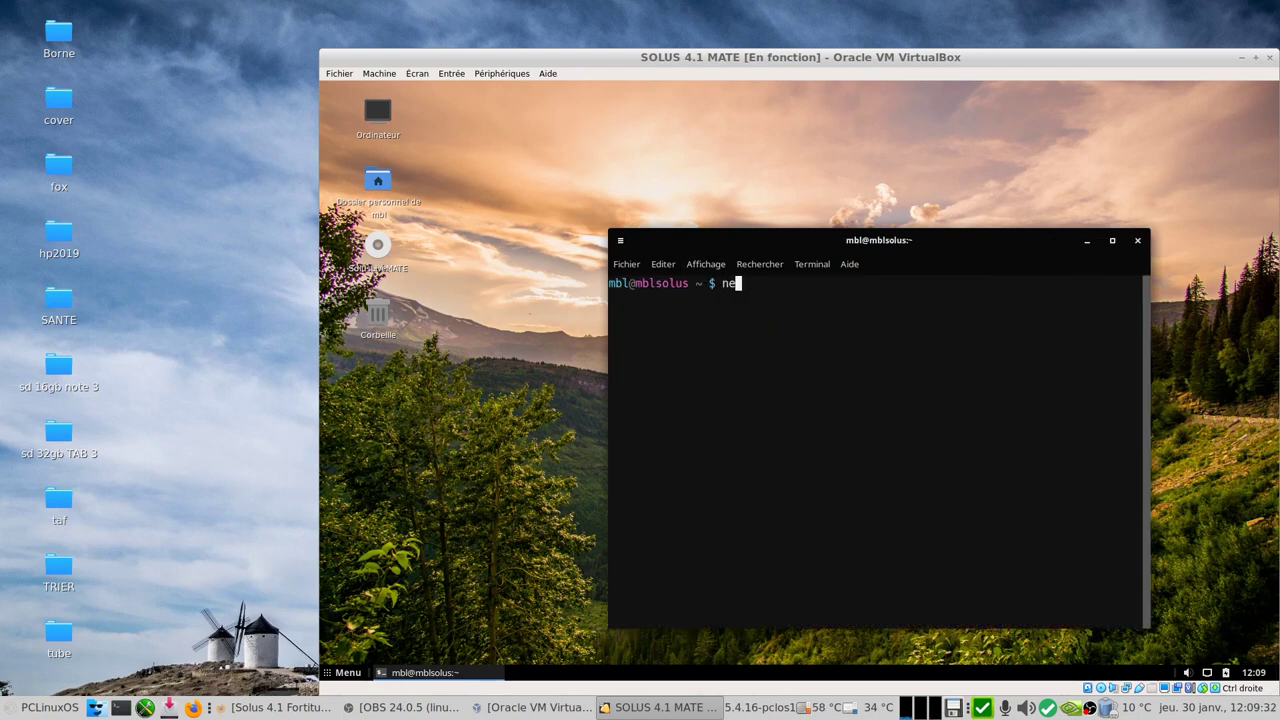
type("etch")
key("Return")
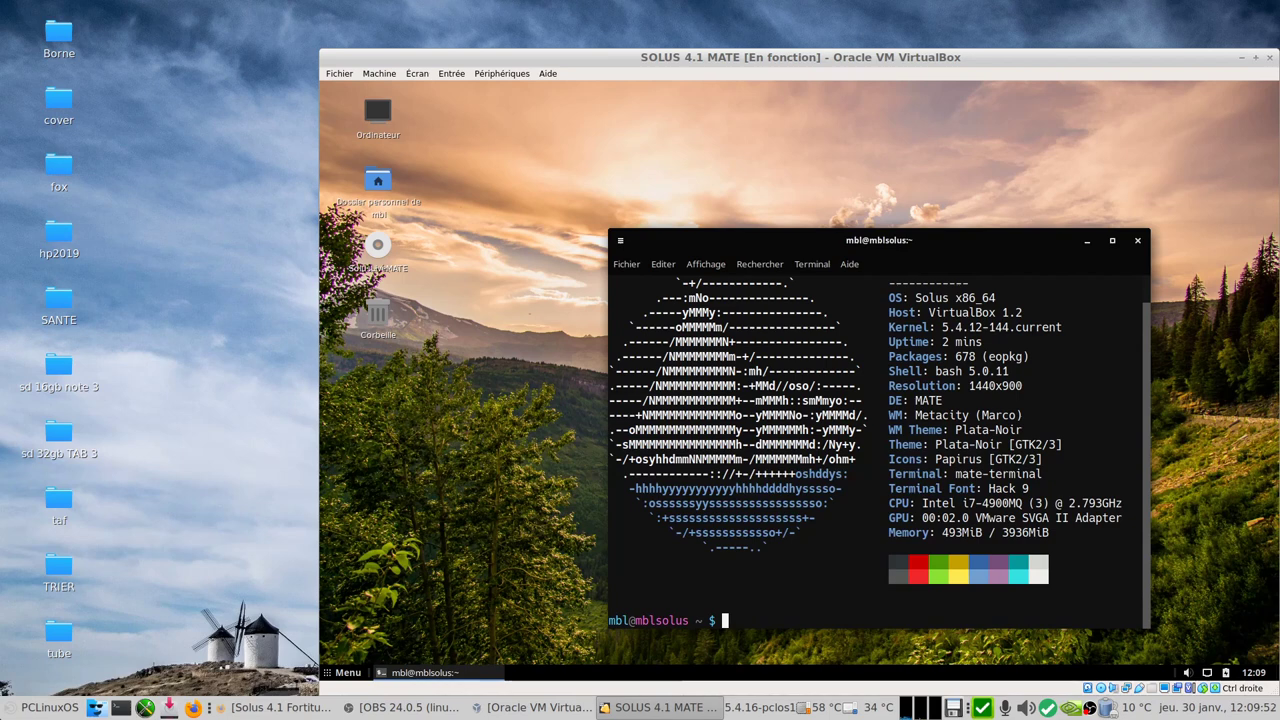
key("ctrl+l")
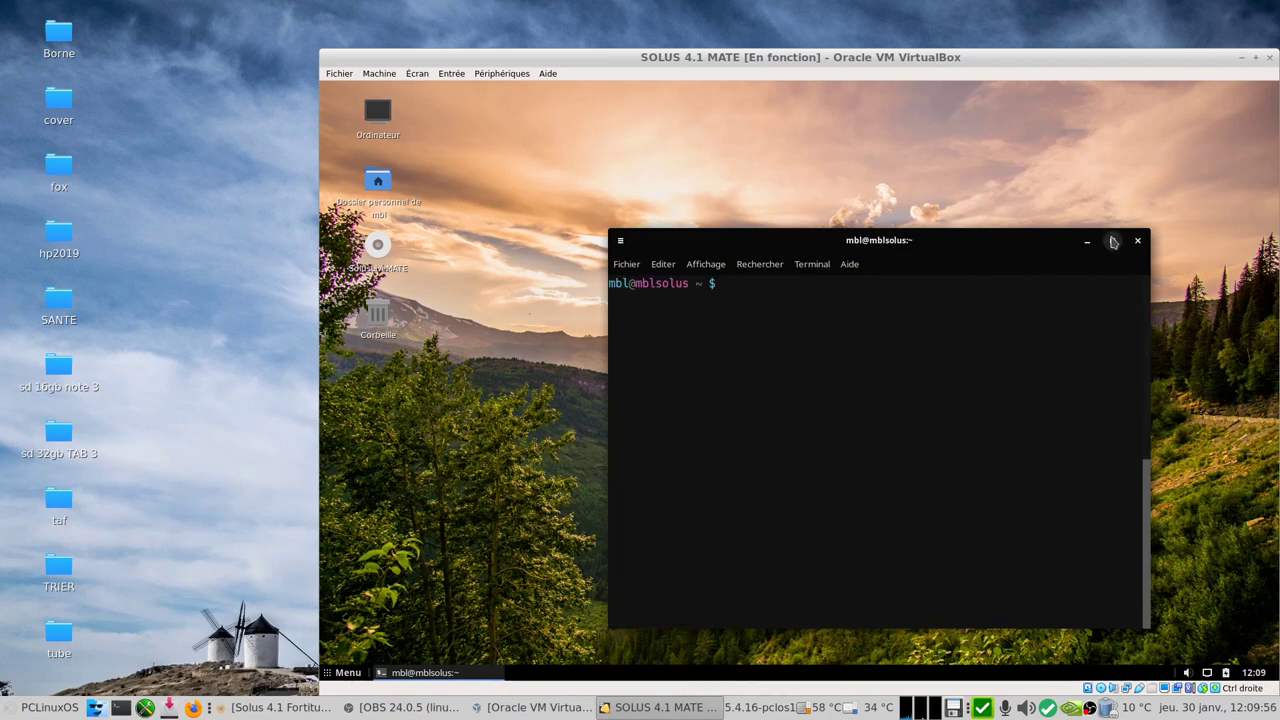
Step: Maximize the terminal, clear it with Ctrl+L, and apply Zoom avant once more
left_click(1112, 240)
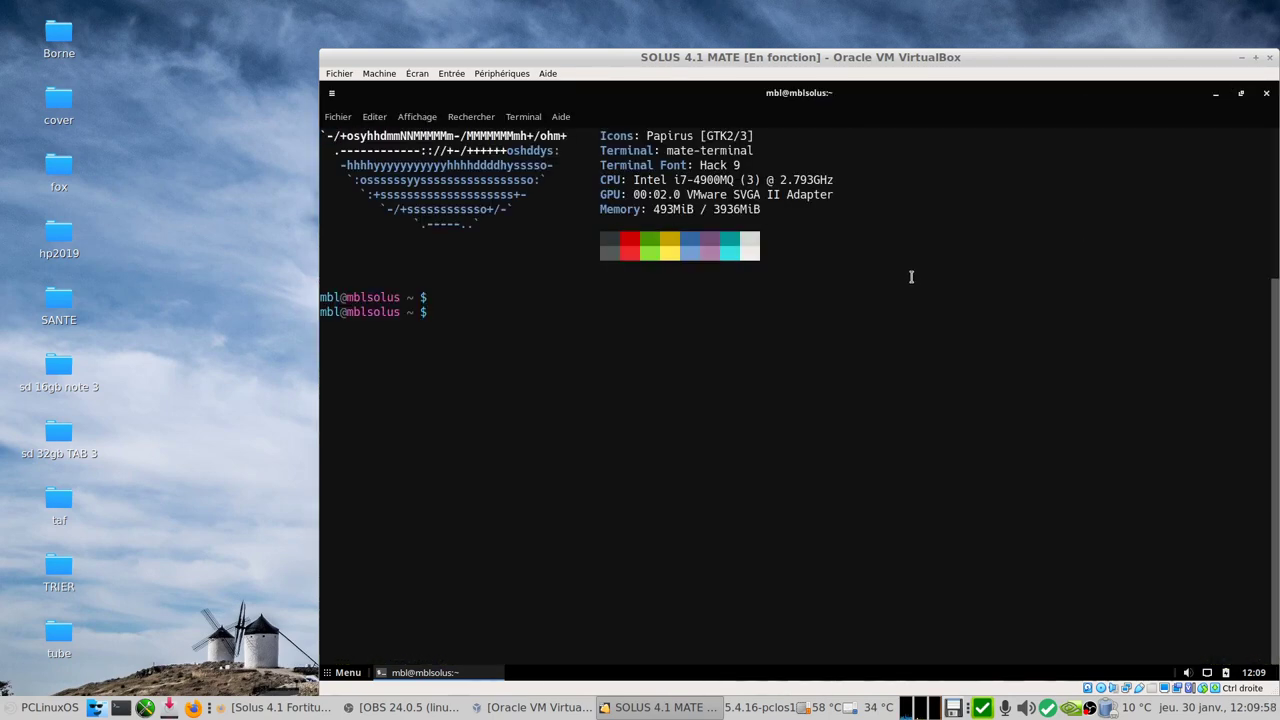
key("ctrl+l")
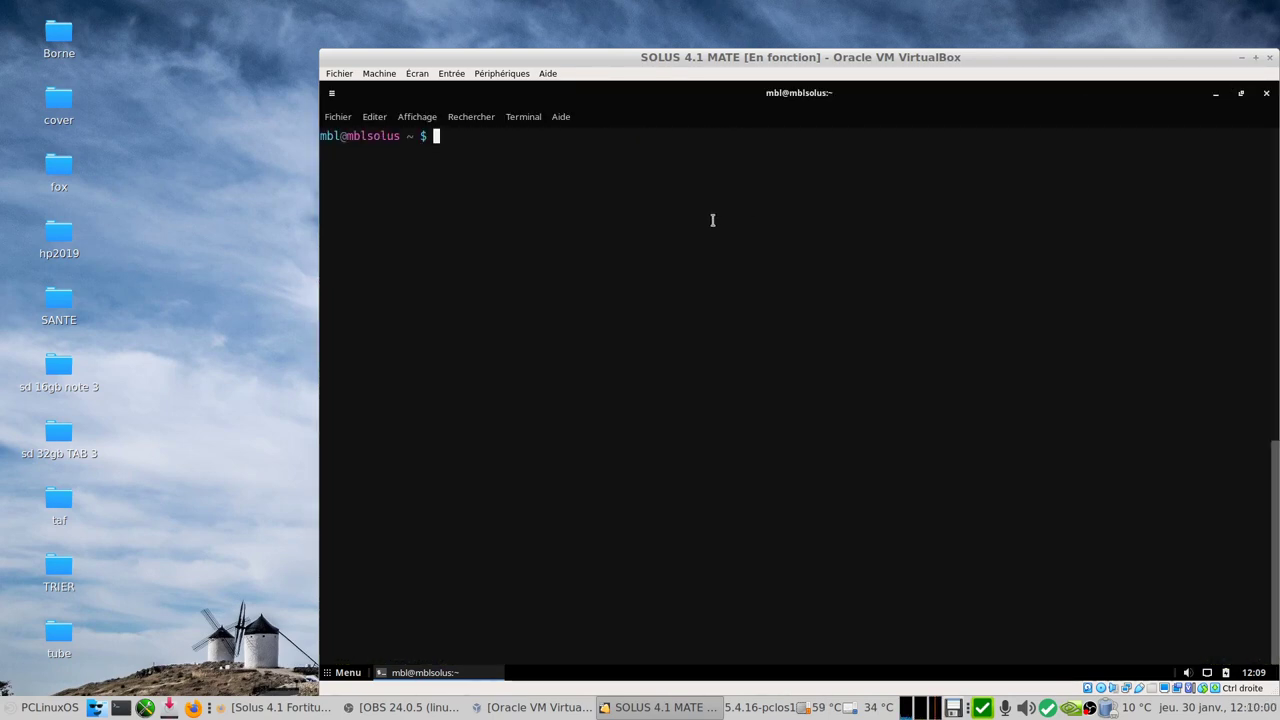
left_click(418, 119)
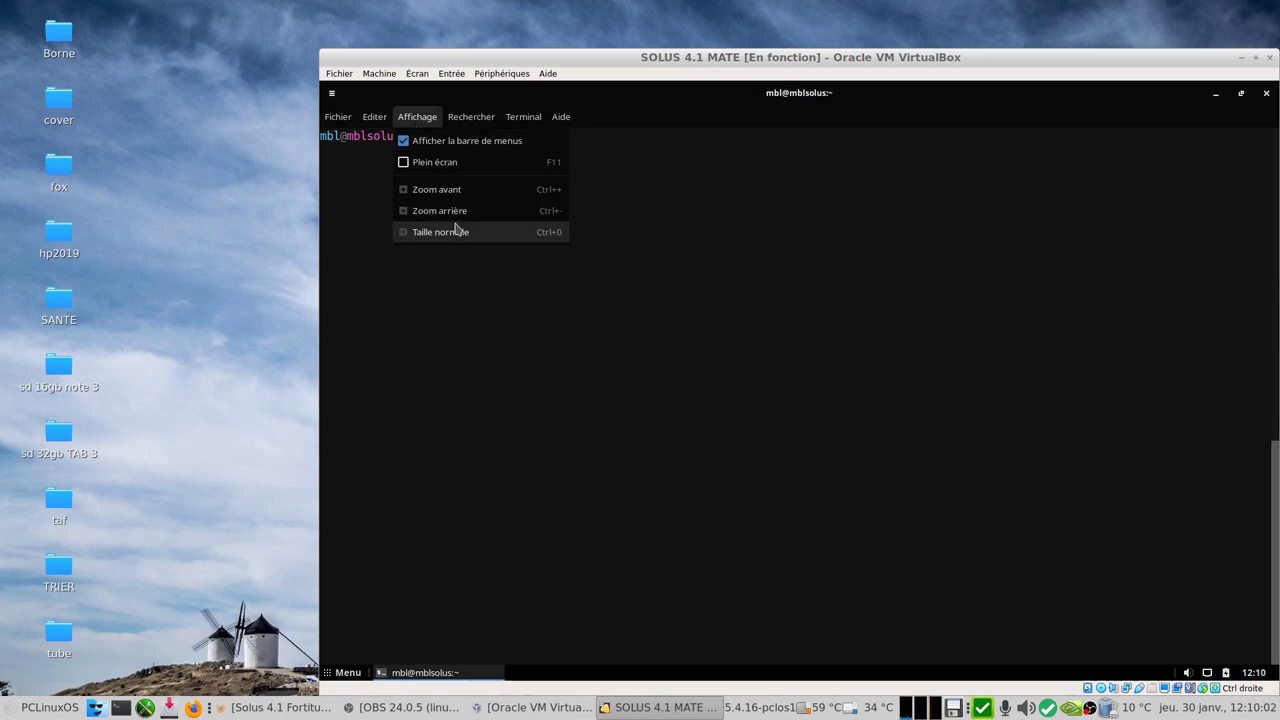
left_click(440, 191)
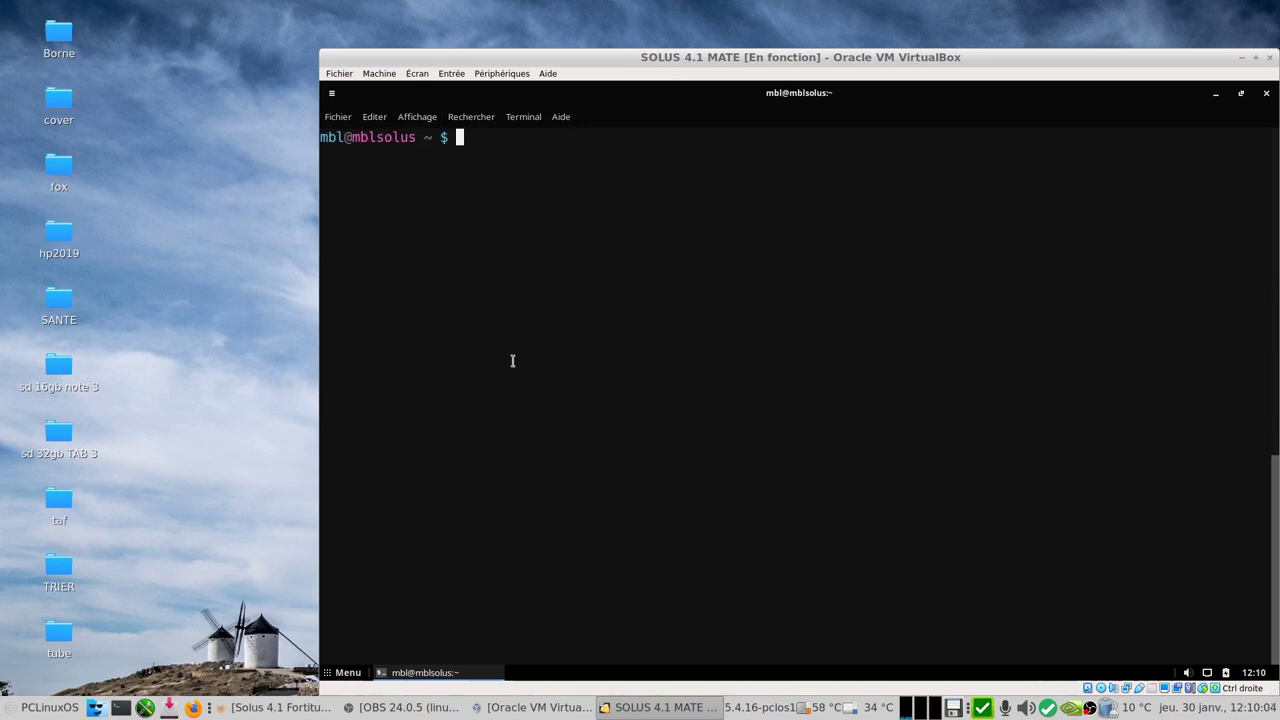
Step: Run 'sudo eopkg upgrade' with the administrator password; the repository reports no packages to update
type("sudo eo")
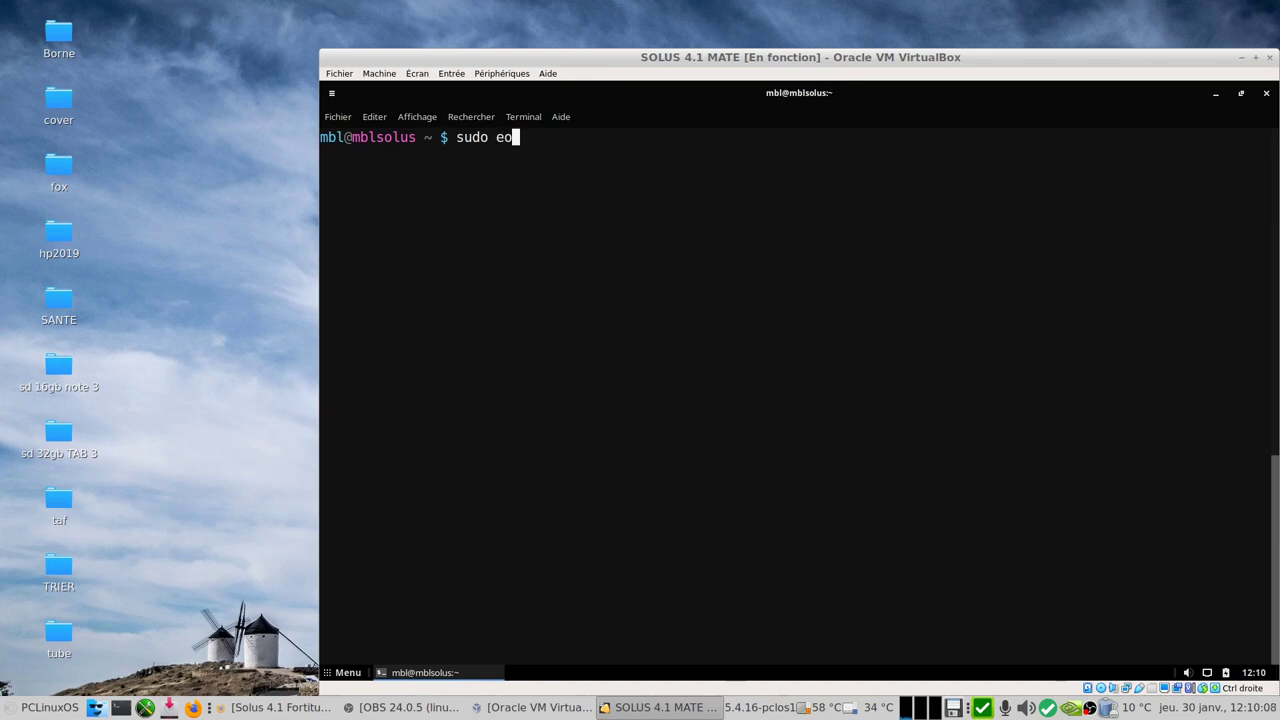
type("pkg upgrade")
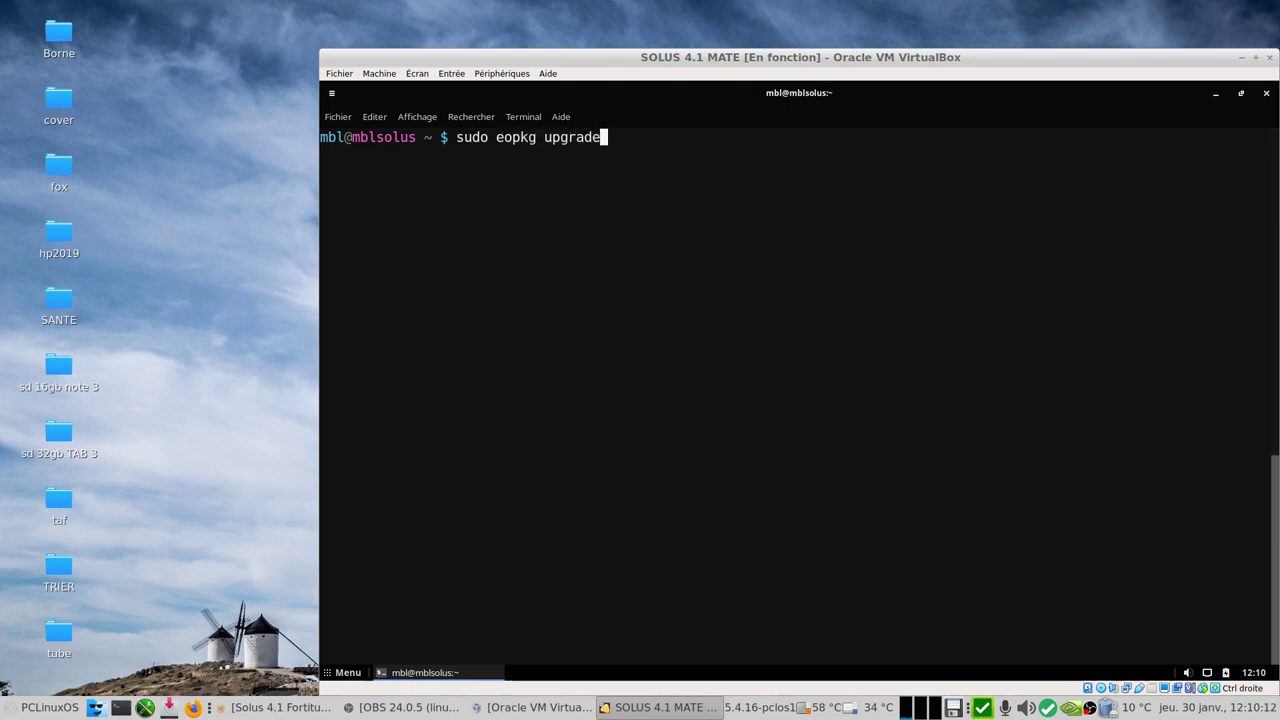
key("Return")
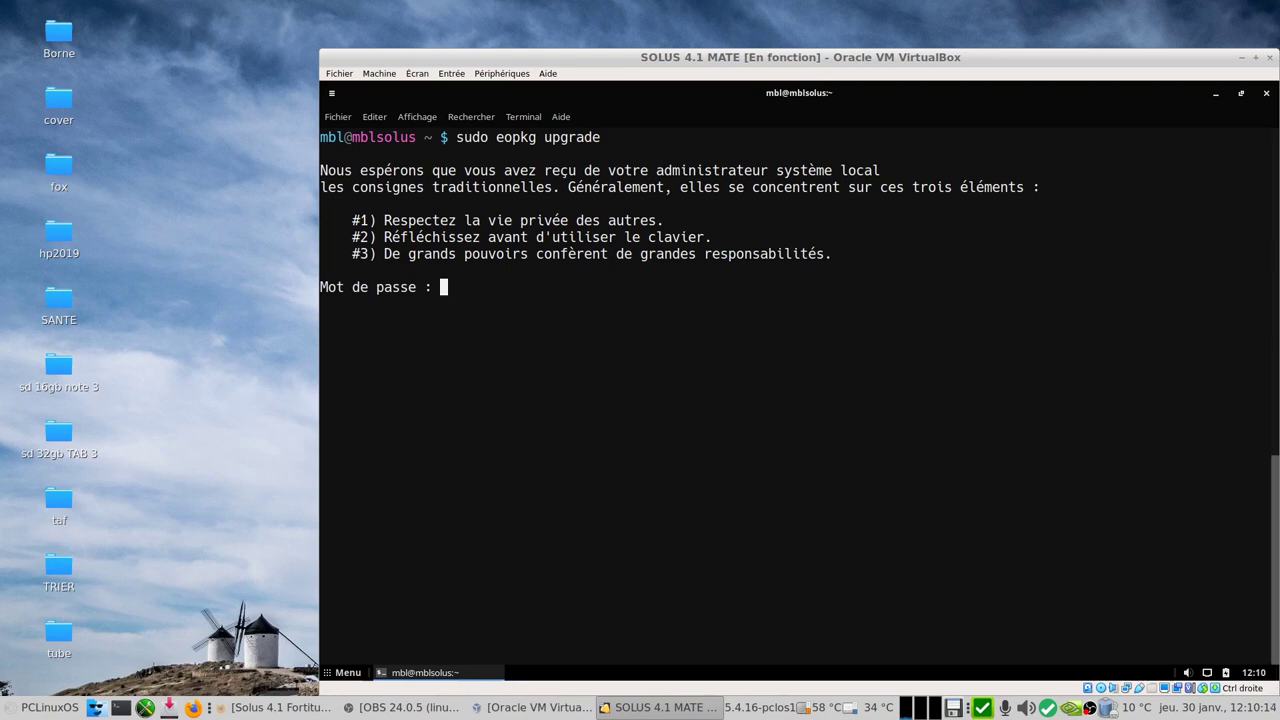
key("Return")
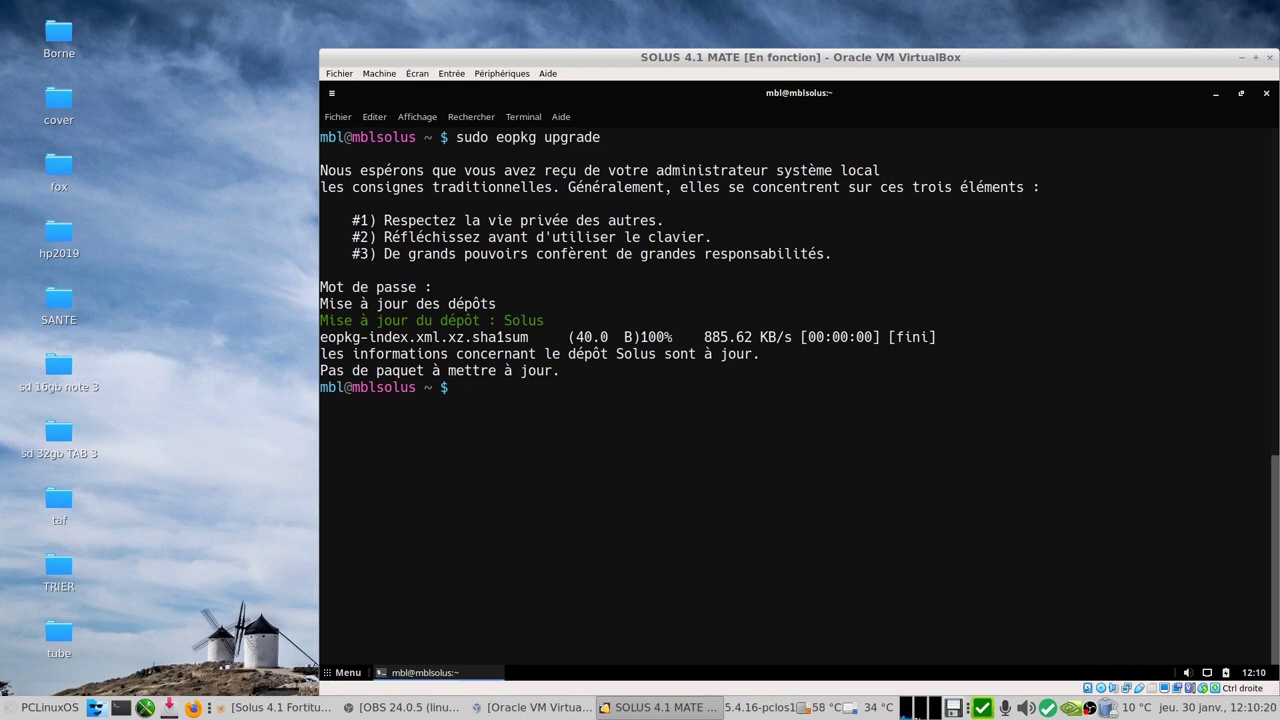
type("sudo n")
key("BackSpace")
Step: Run 'sudo eopkg install -c system.devel' and answer 'oui' to install all 61 packages
type("eopkg ins")
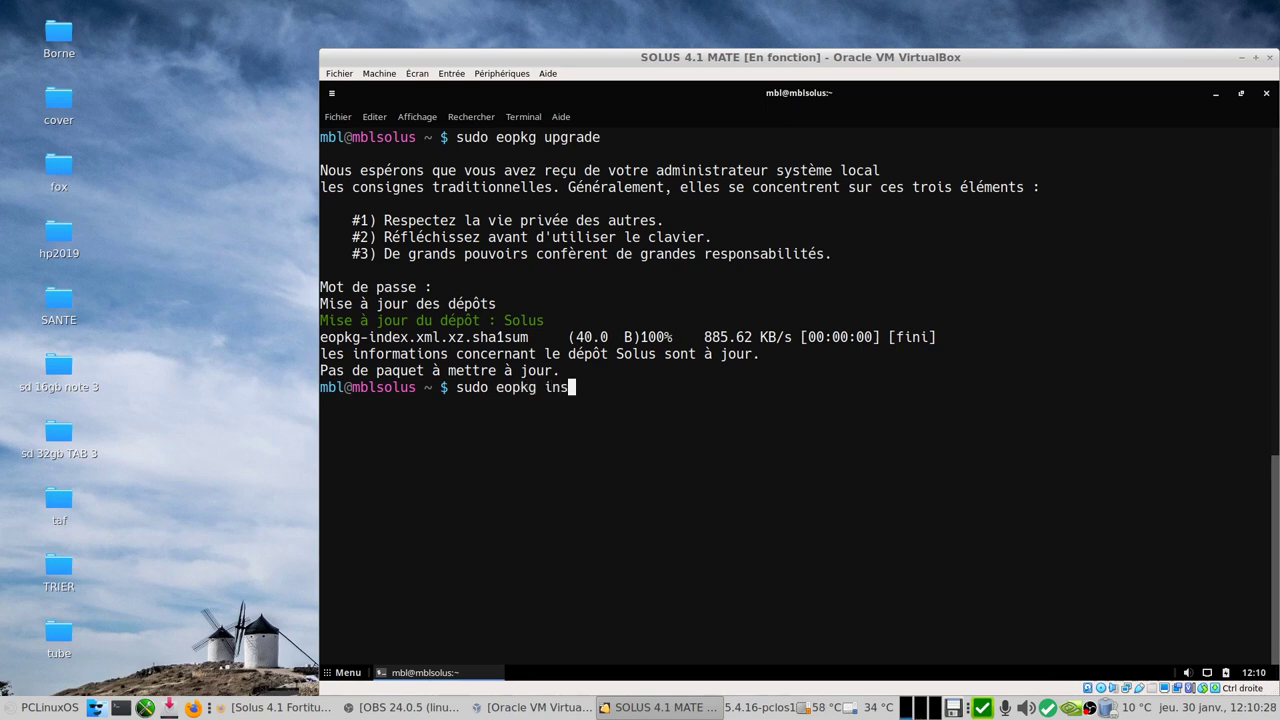
type("tall -")
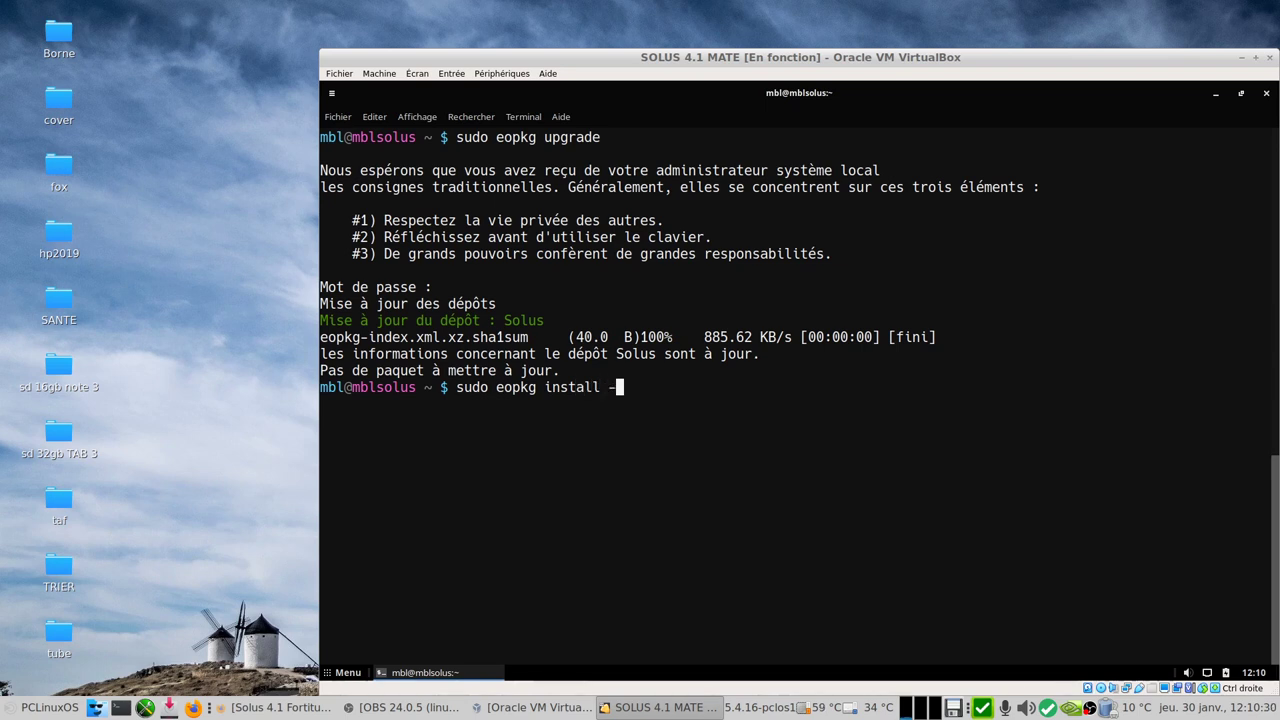
type("c sys")
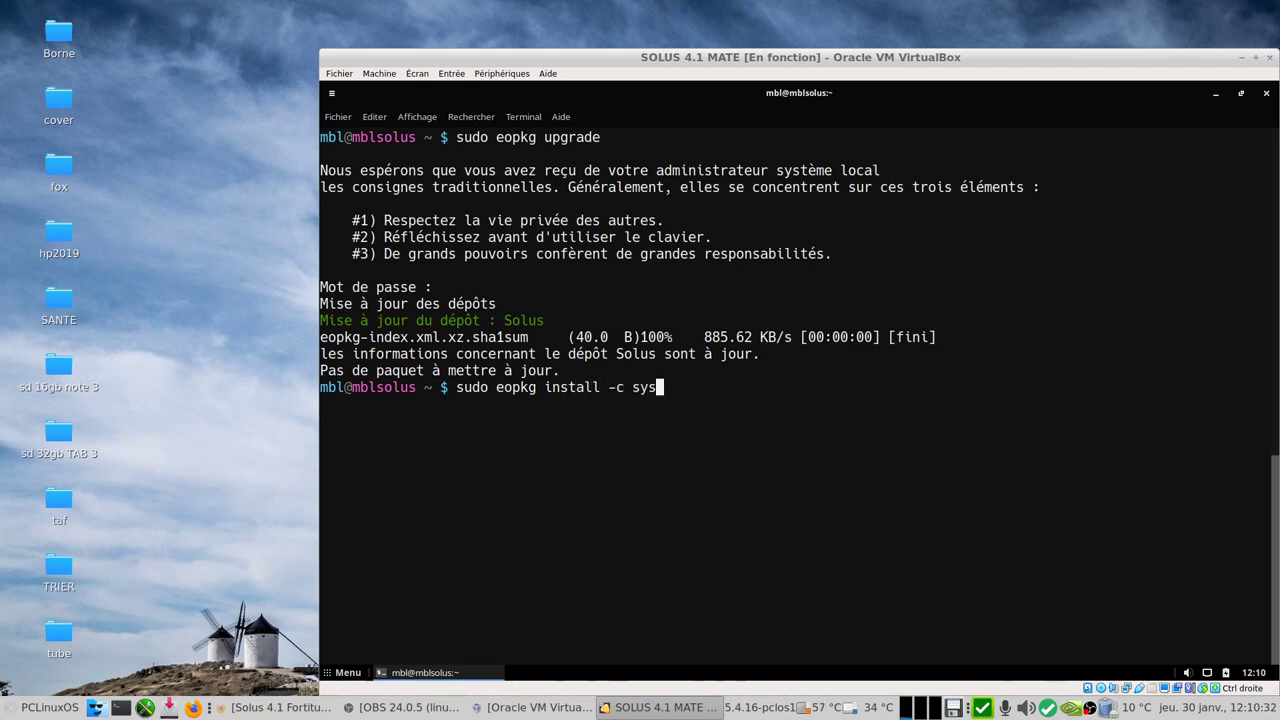
type("tem.devel")
key("Return")
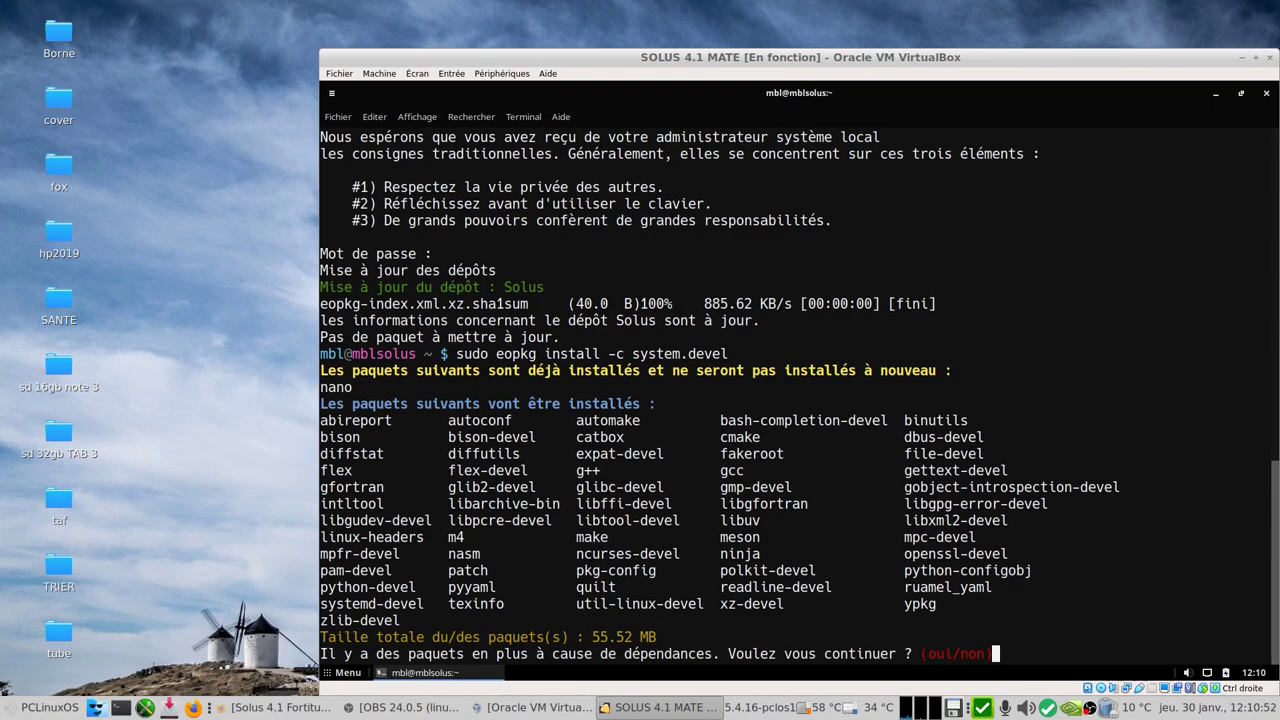
type("oui")
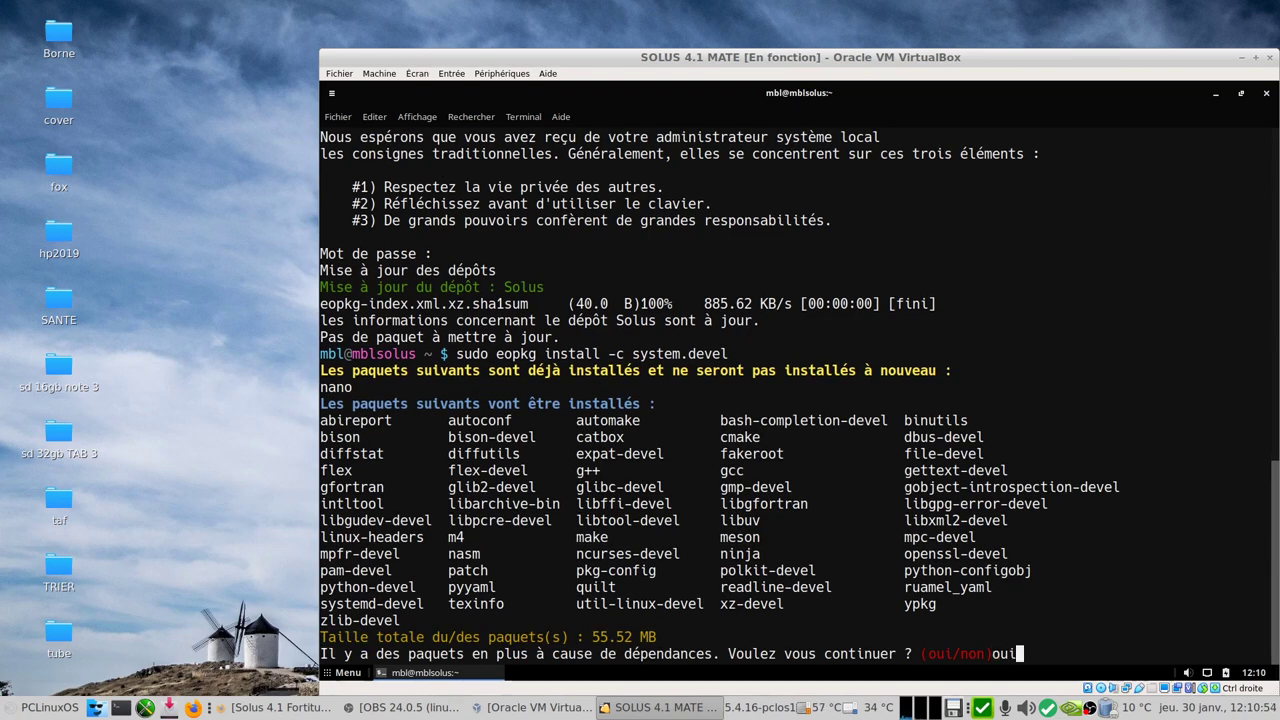
key("Return")
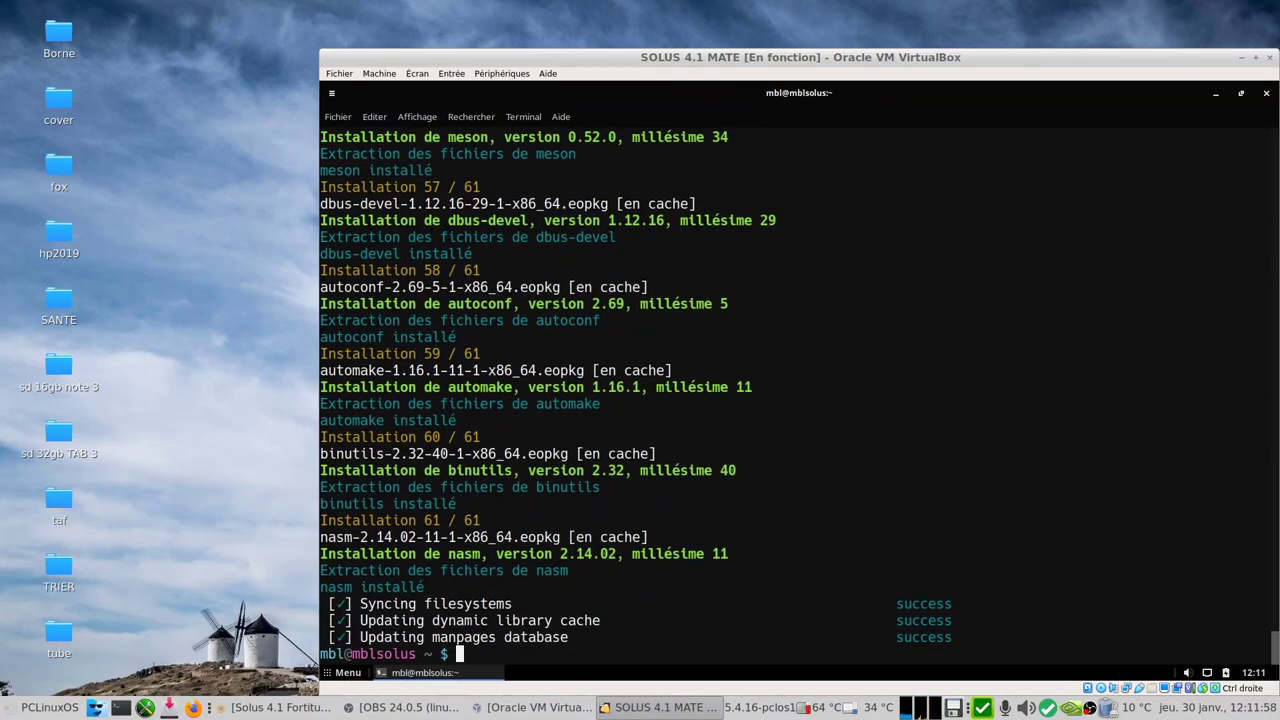
Step: Edit the previous command into 'sudo eopkg install linux-current-headers' and run it for kernel 5.4.12
key("Up")
key("BackSpace")
key("BackSpace")
key("BackSpace")
key("BackSpace")
key("BackSpace")
key("BackSpace")
key("BackSpace")
key("BackSpace")
key("BackSpace")
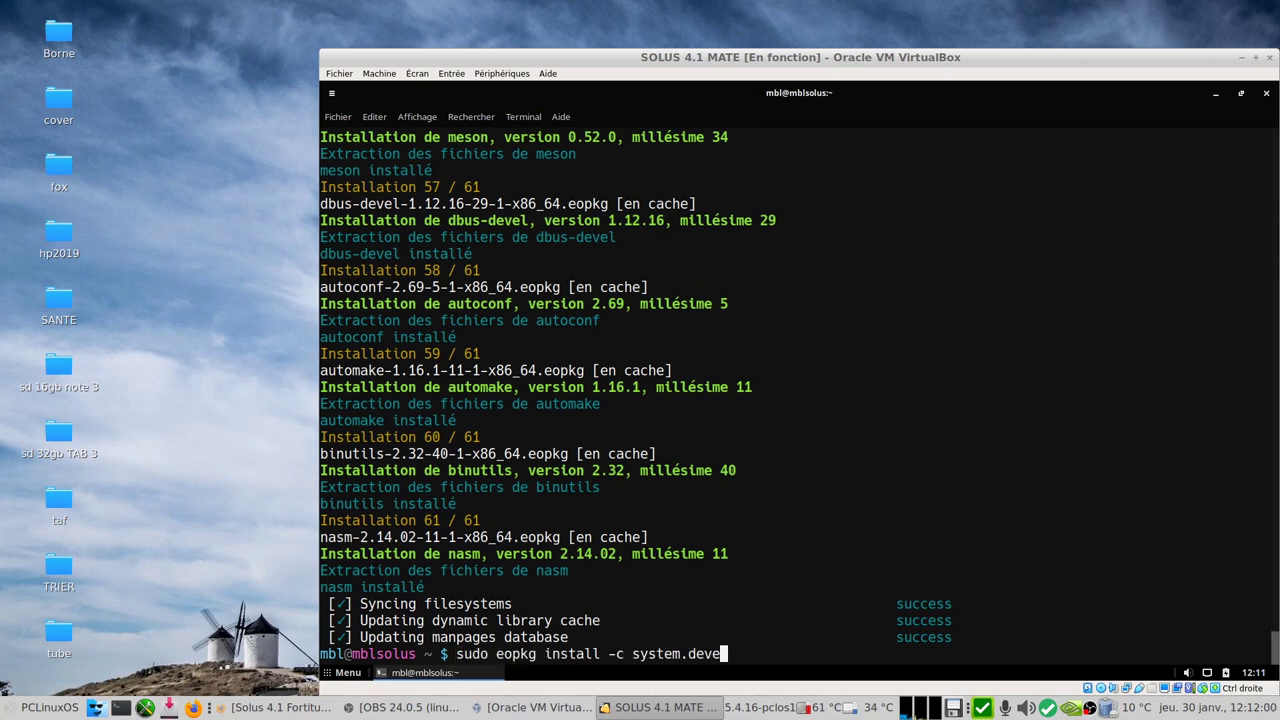
key("BackSpace")
key("BackSpace")
key("BackSpace")
key("BackSpace")
key("BackSpace")
key("BackSpace")
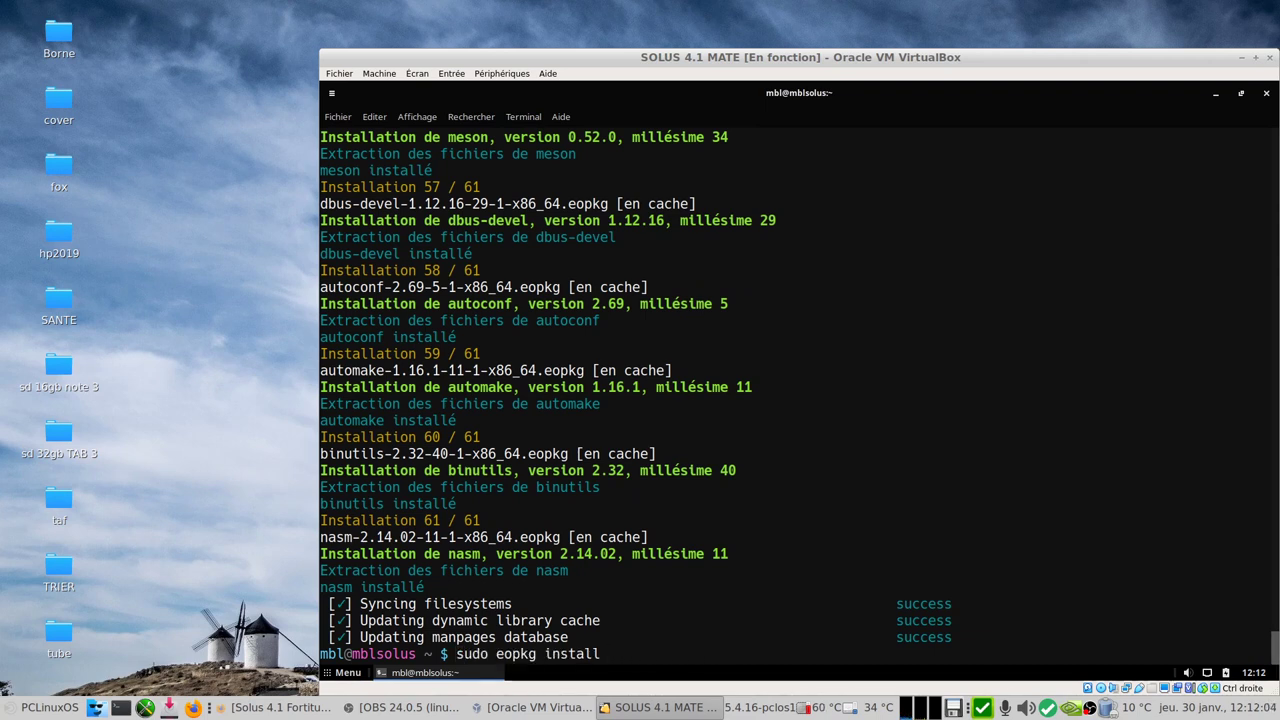
type("linux-cuurent")
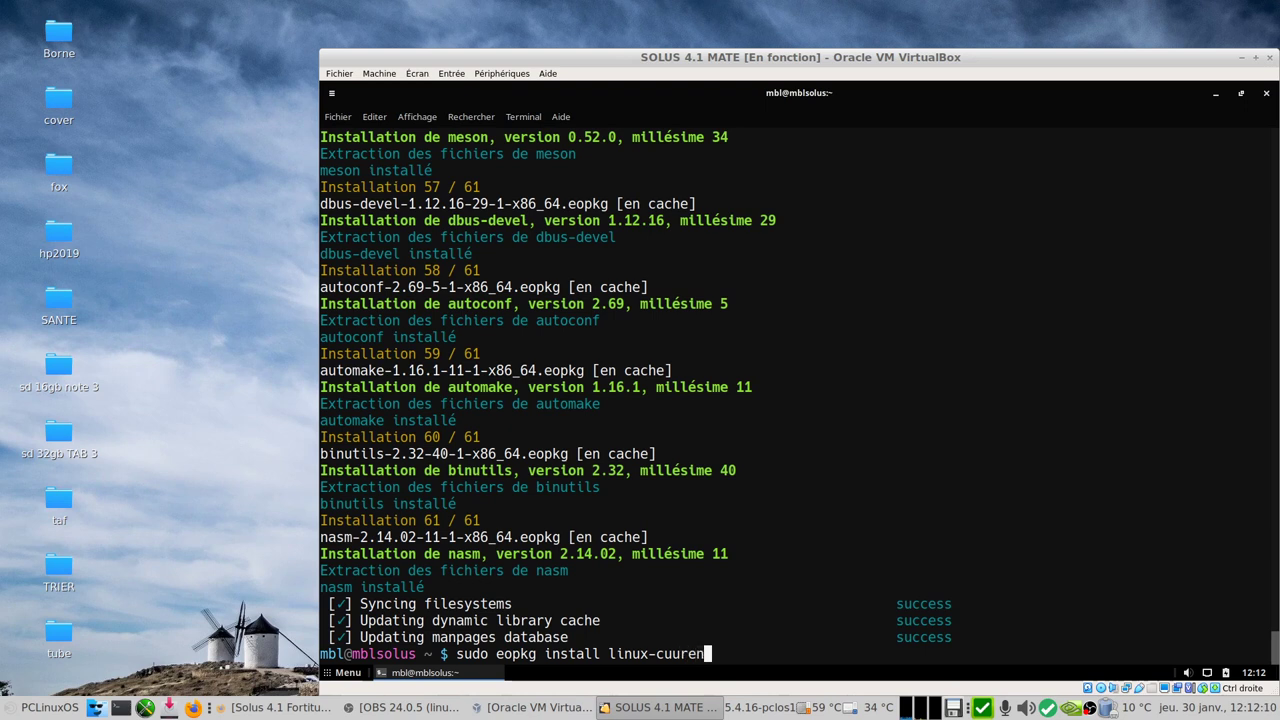
key("BackSpace")
key("BackSpace")
key("BackSpace")
key("BackSpace")
key("BackSpace")
type("tall linux-current-headers")
key("Return")
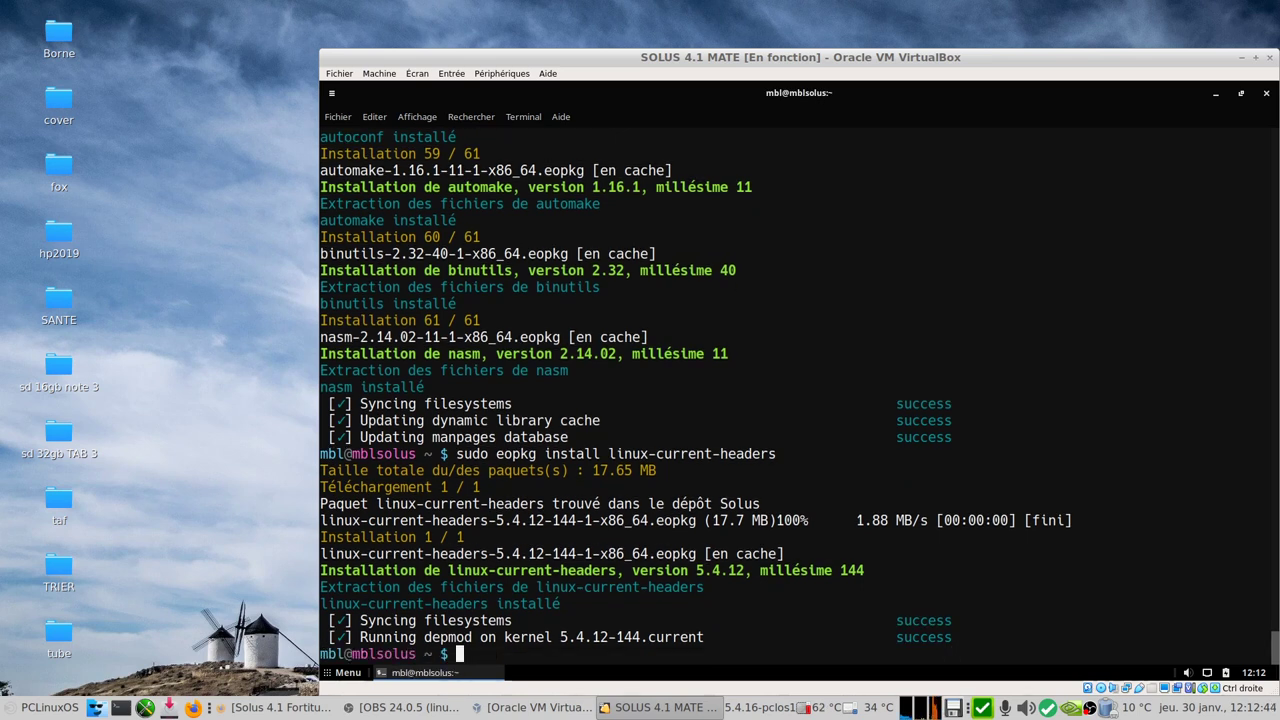
key("Up")
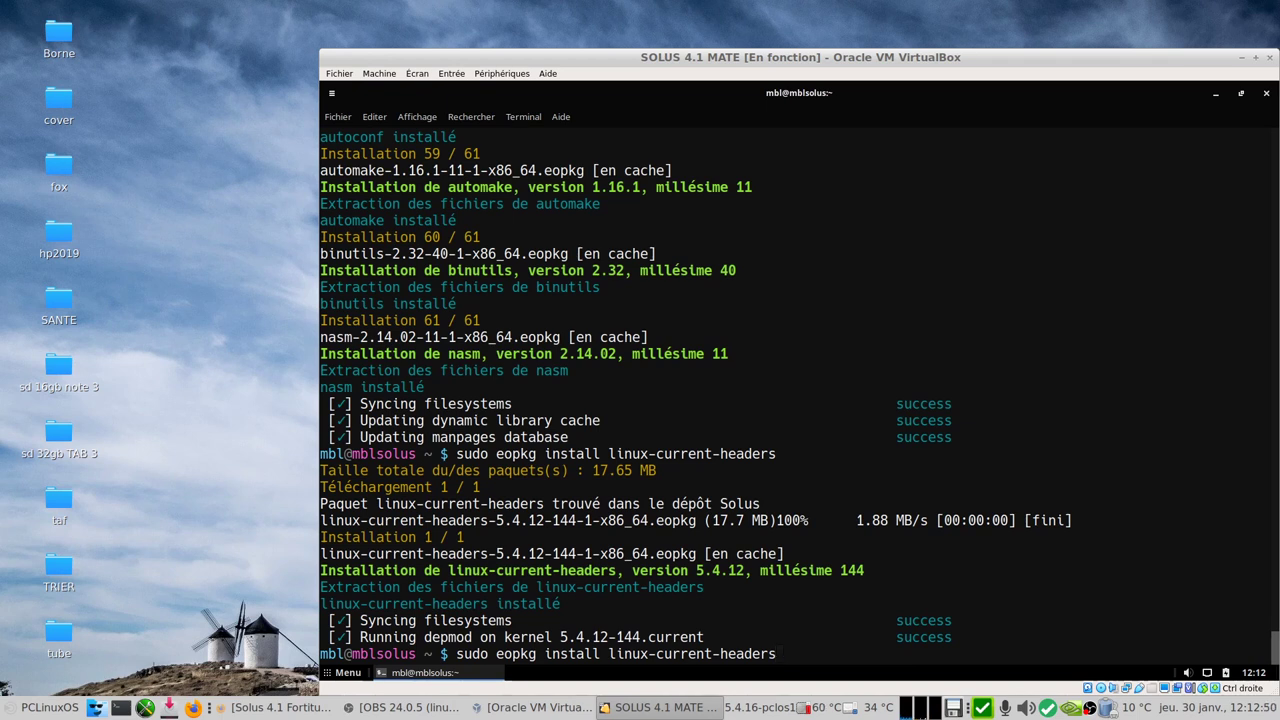
Step: Rerun neofetch from history, showing kernel 5.4.12-144.current and 740 packages, then close the terminal
key("Up")
key("Up")
key("Up")
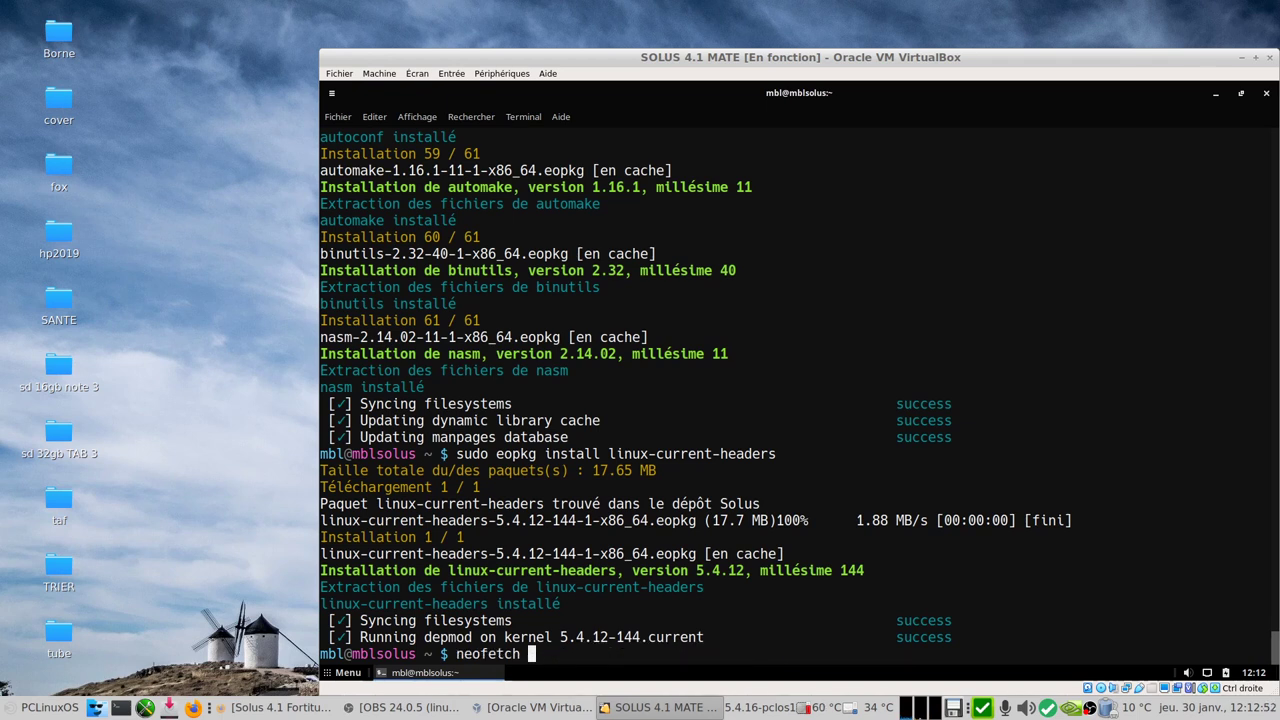
key("Return")
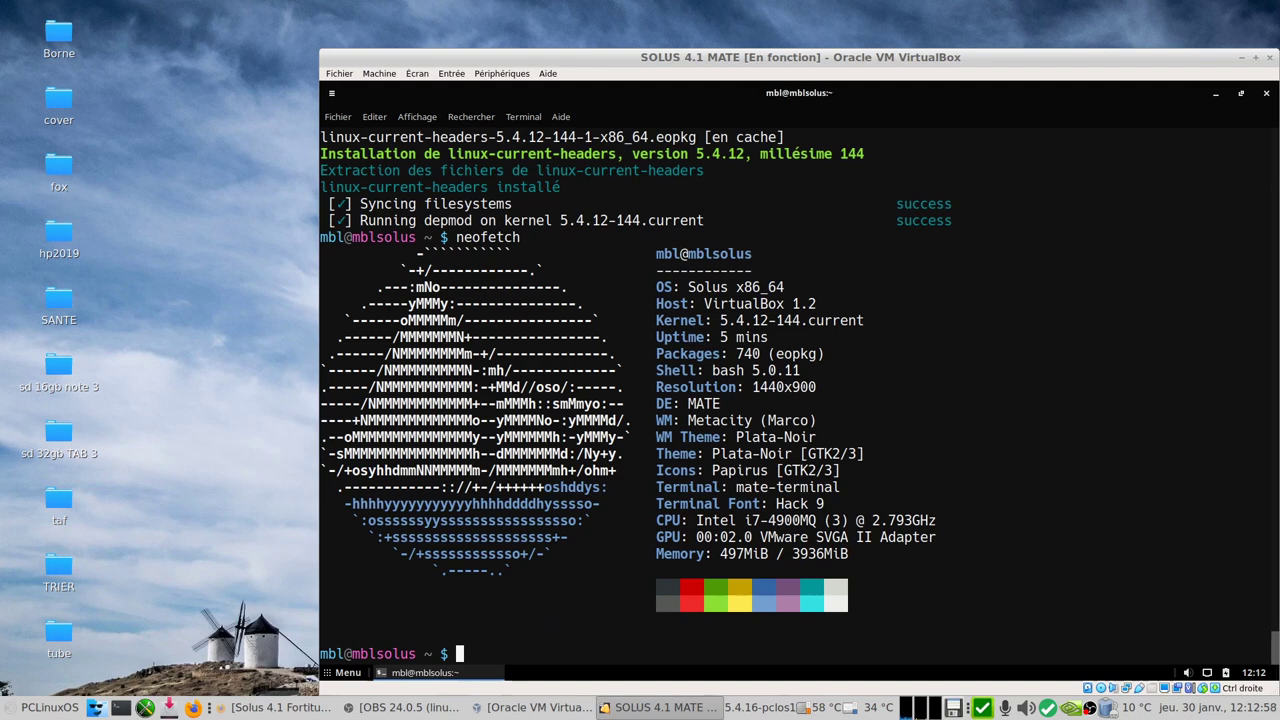
left_click(1266, 93)
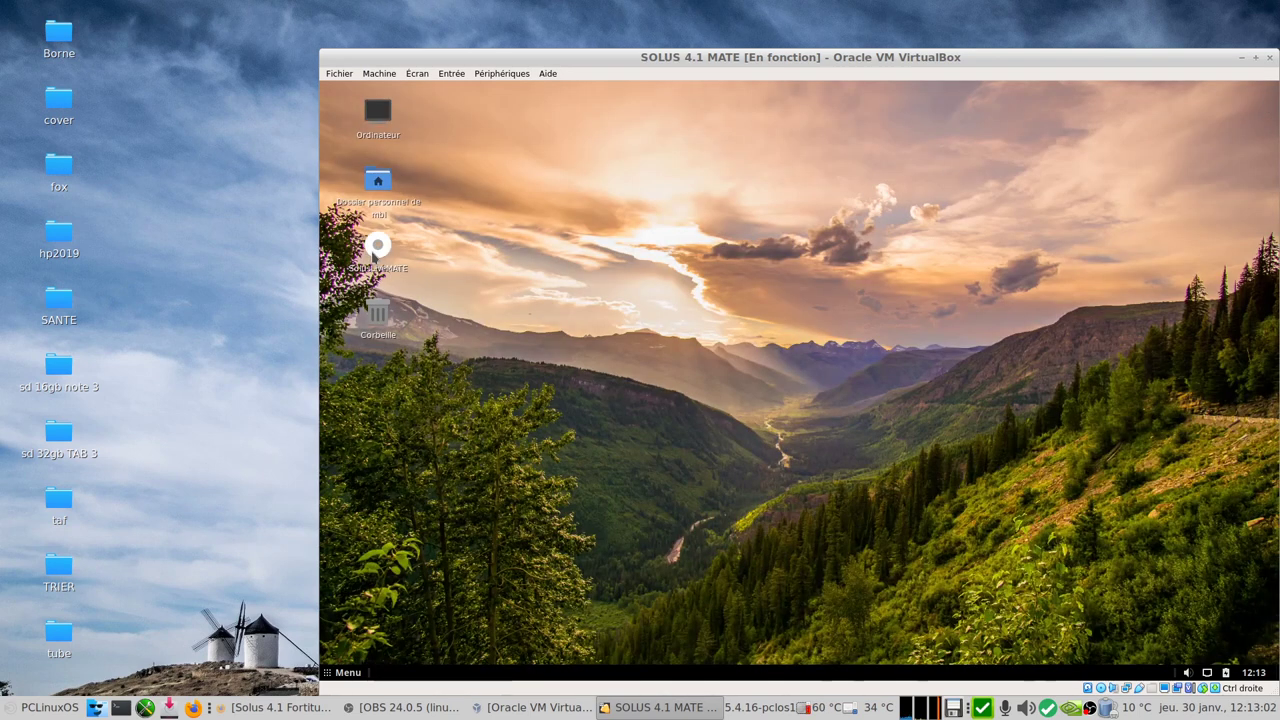
Step: Eject the SOLUS installation drive from the guest desktop with Éjecter
right_click(372, 255)
left_click(414, 620)
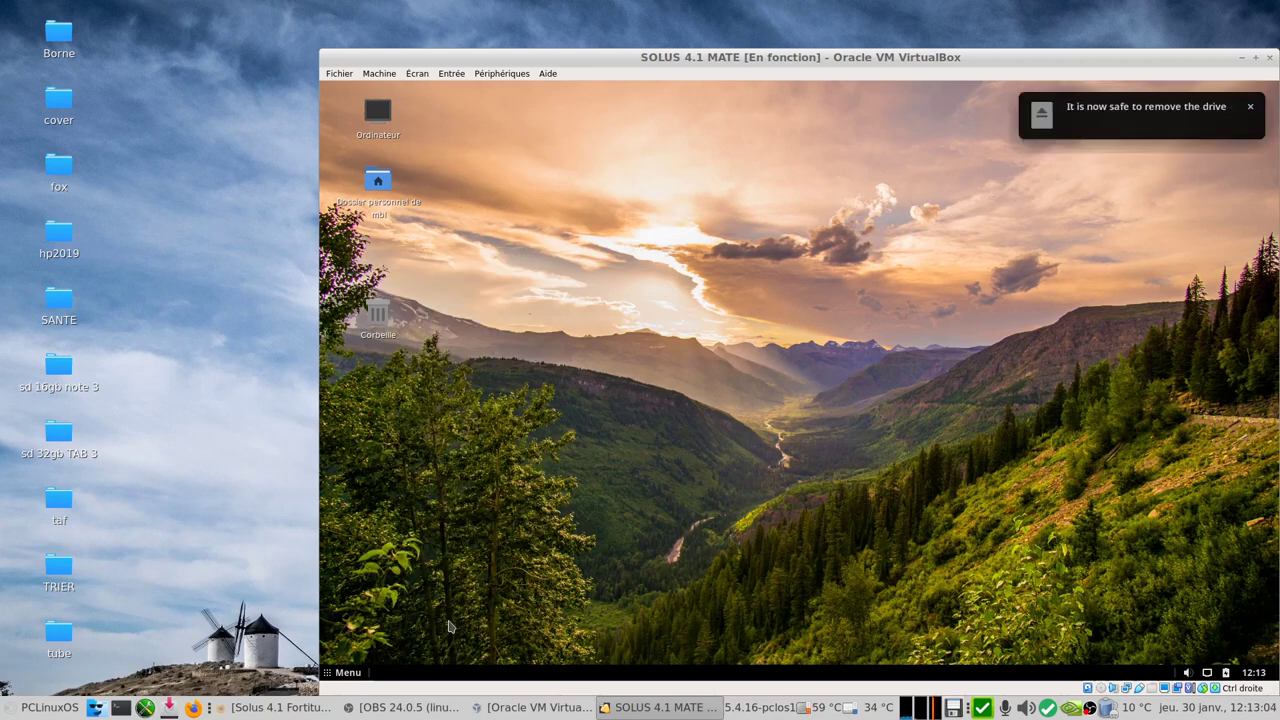
left_click(507, 75)
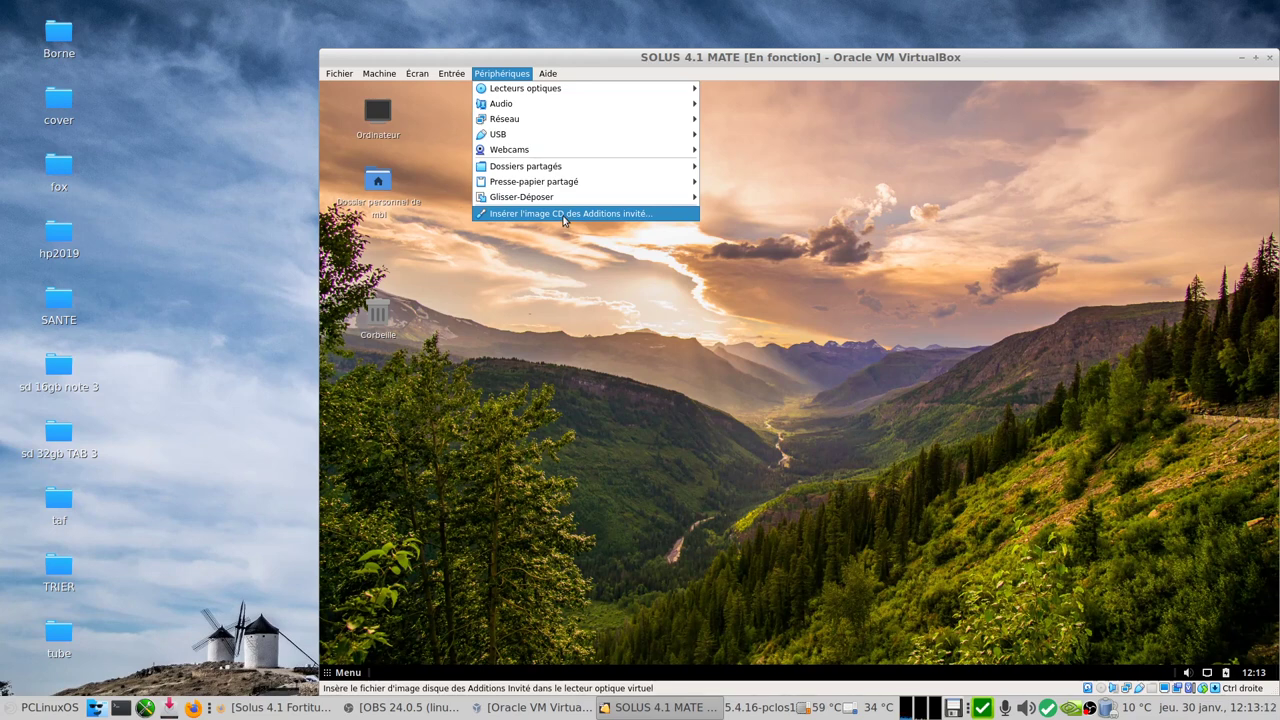
Step: Insert the Guest Additions CD, accept its autorun, and authorise the installer with the user password
left_click(564, 214)
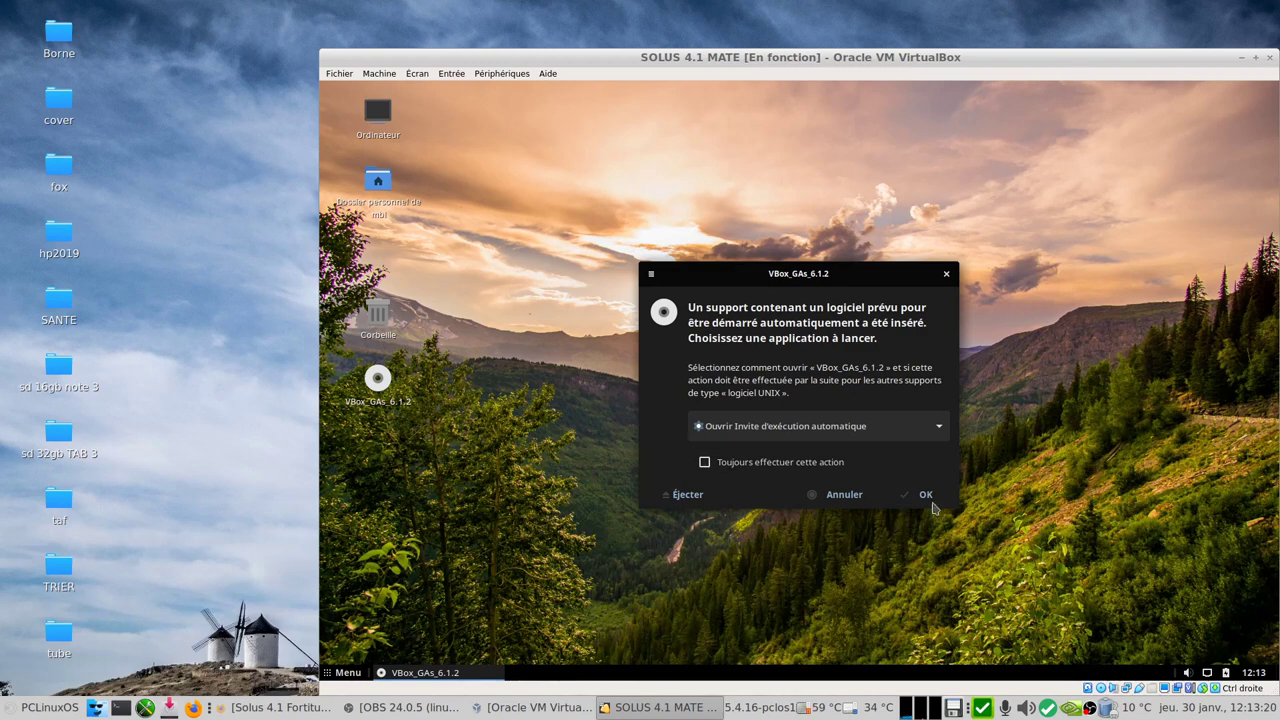
left_click(927, 496)
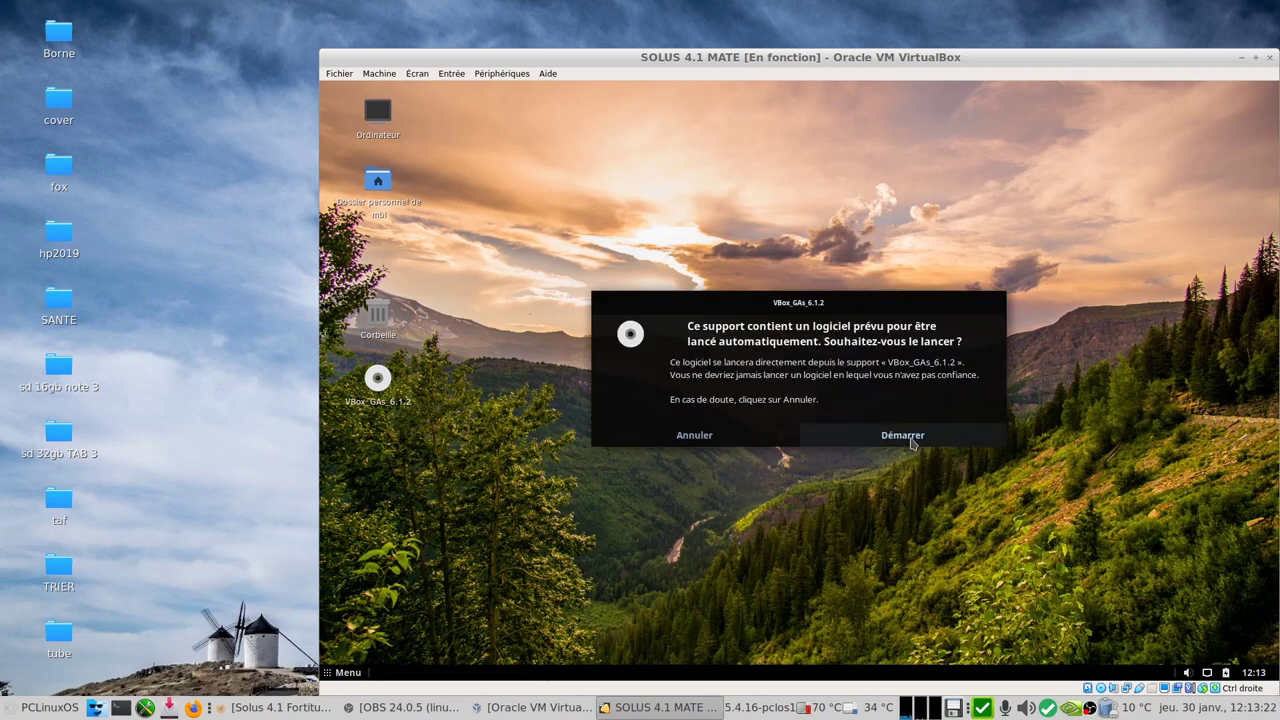
left_click(908, 437)
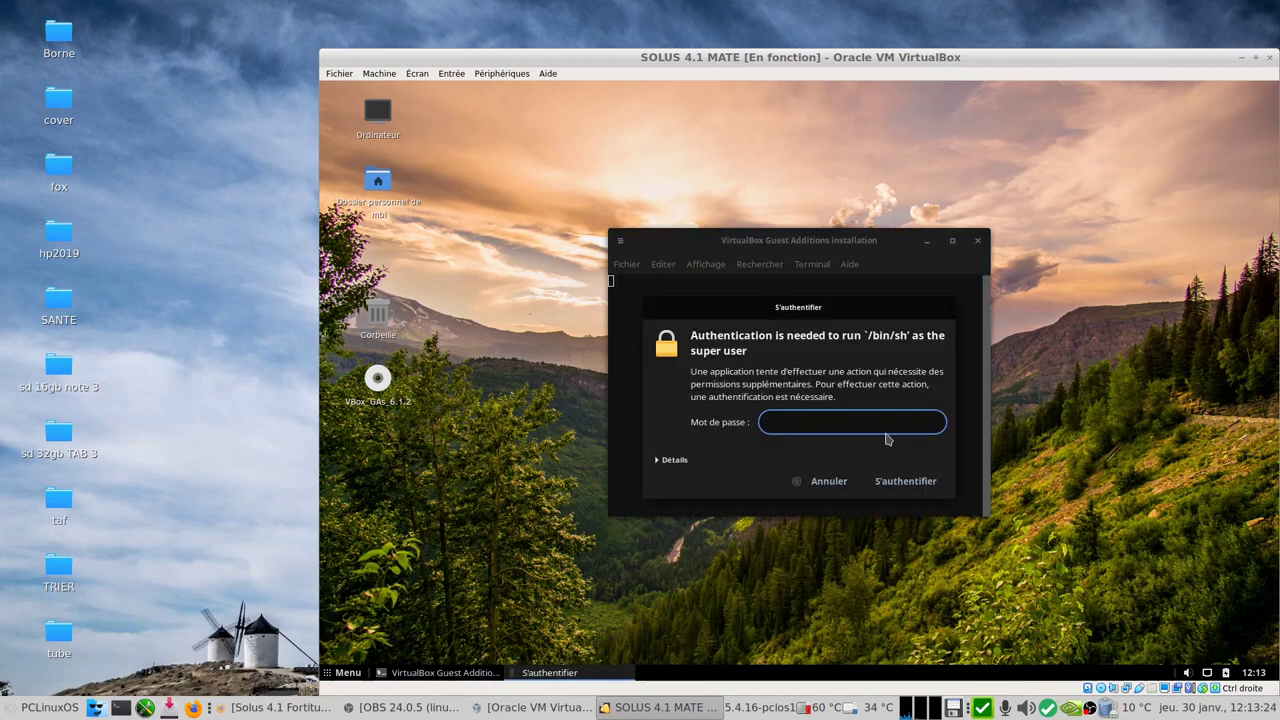
type("•••••••")
key("Return")
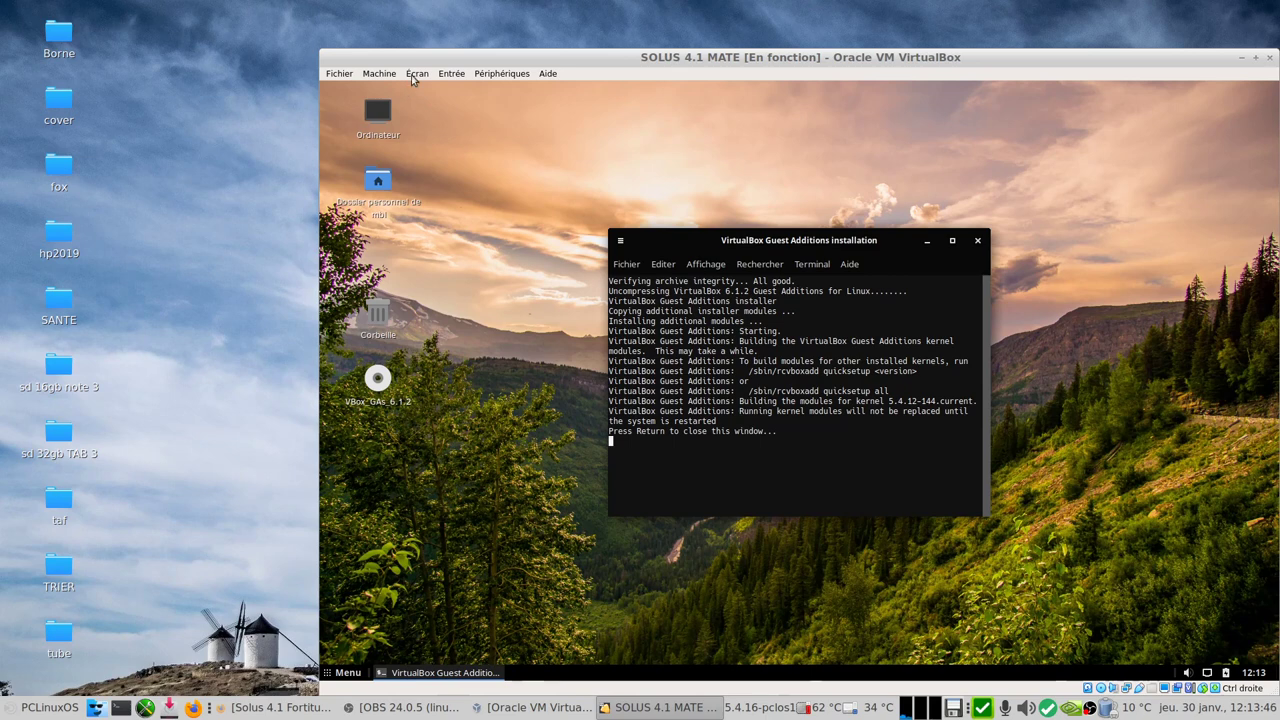
Step: Close the finished Guest Additions installer terminal and restart the Solus guest with Redémarrer
left_click(416, 75)
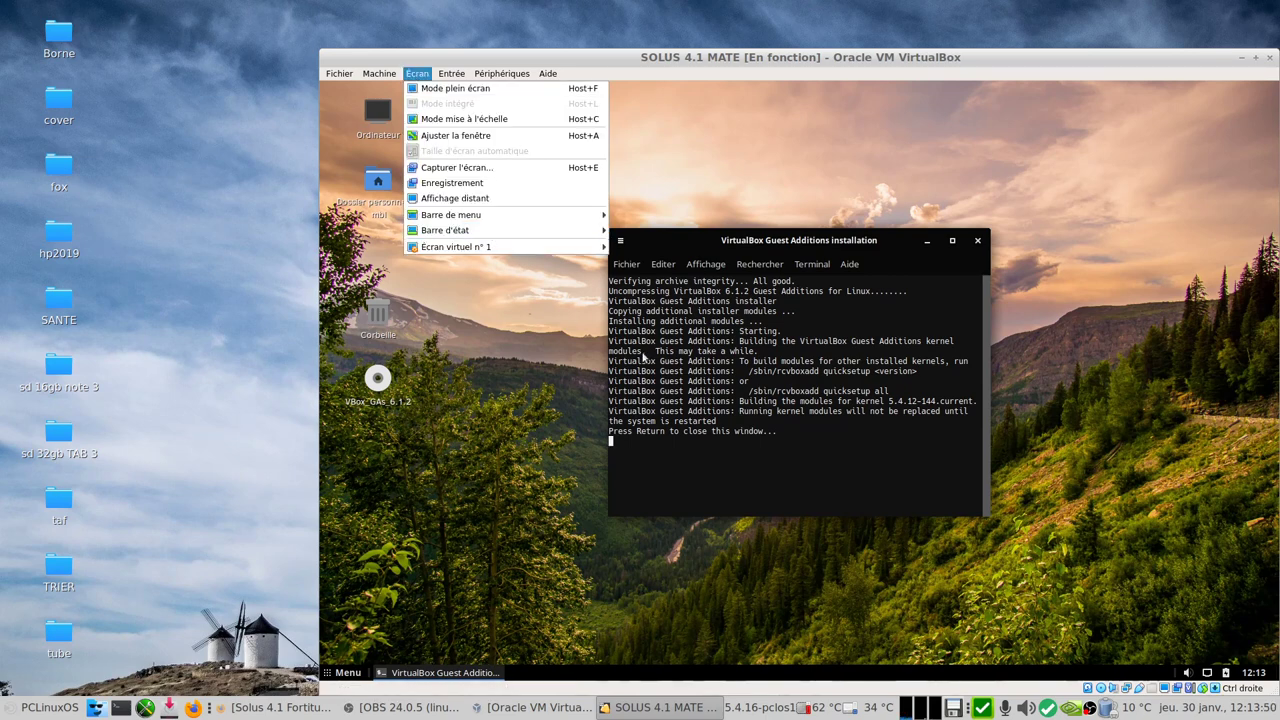
left_click(925, 374)
left_click(980, 246)
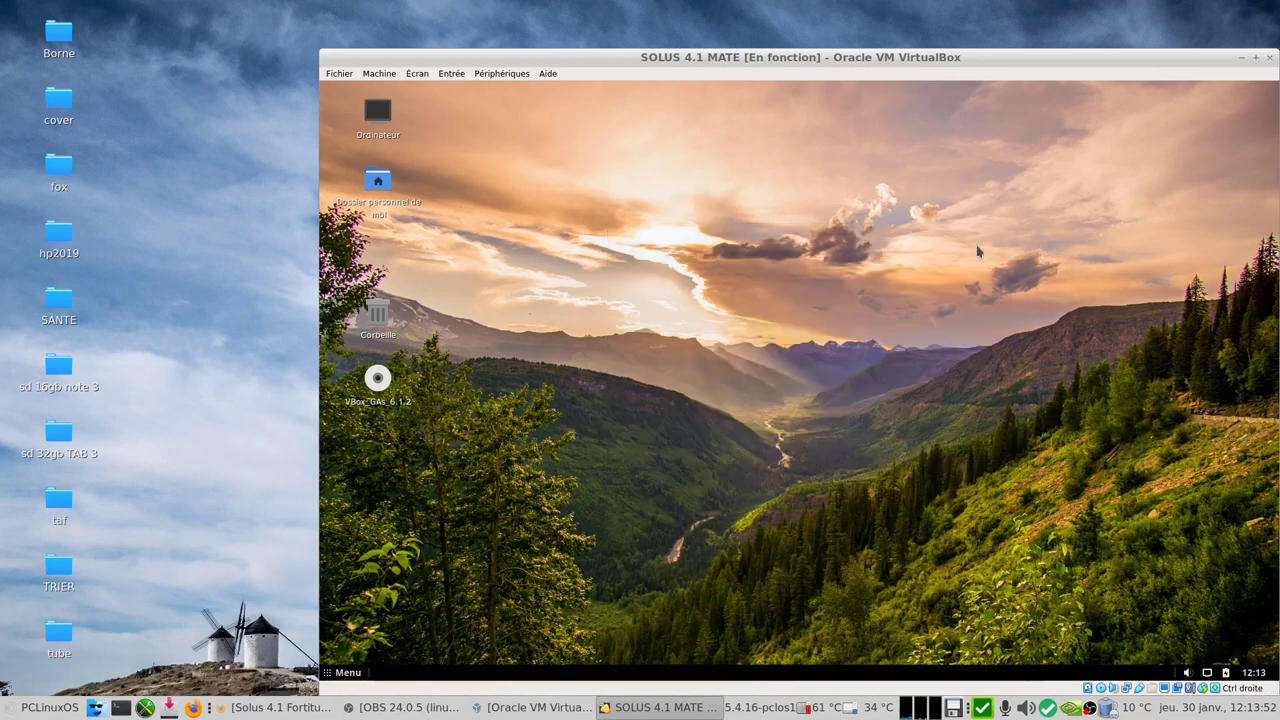
left_click(345, 672)
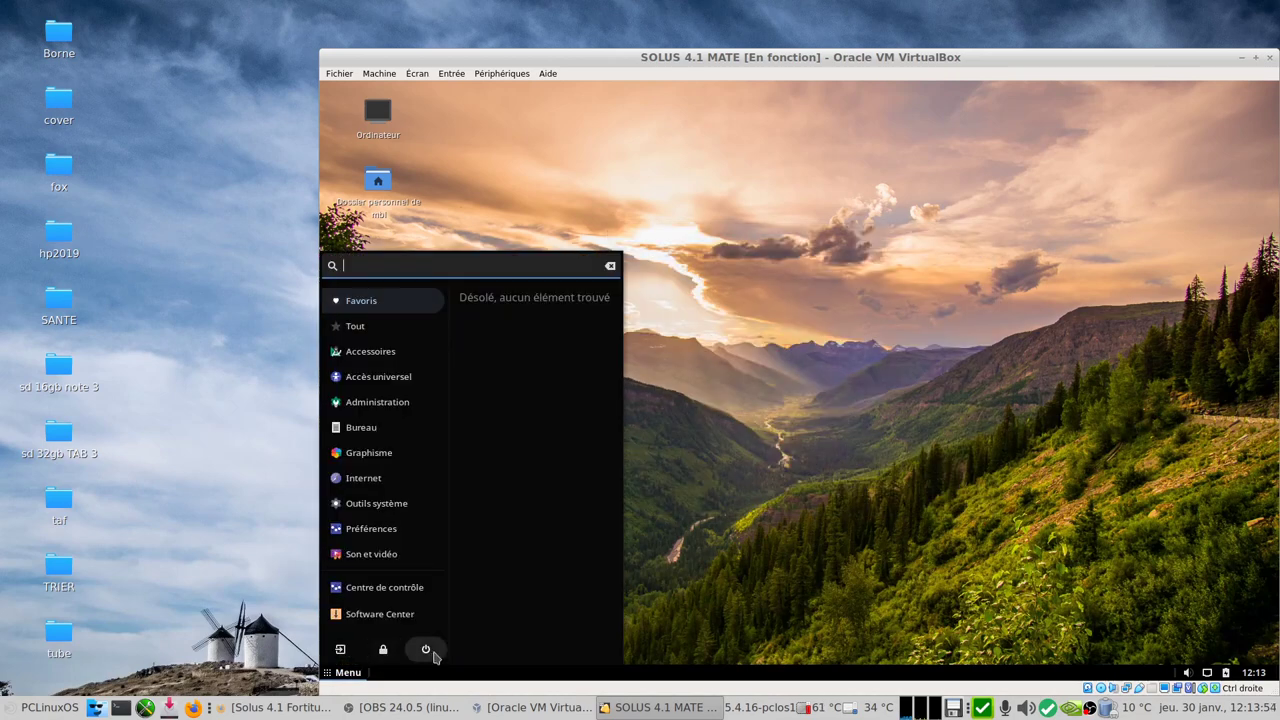
left_click(426, 649)
left_click(800, 438)
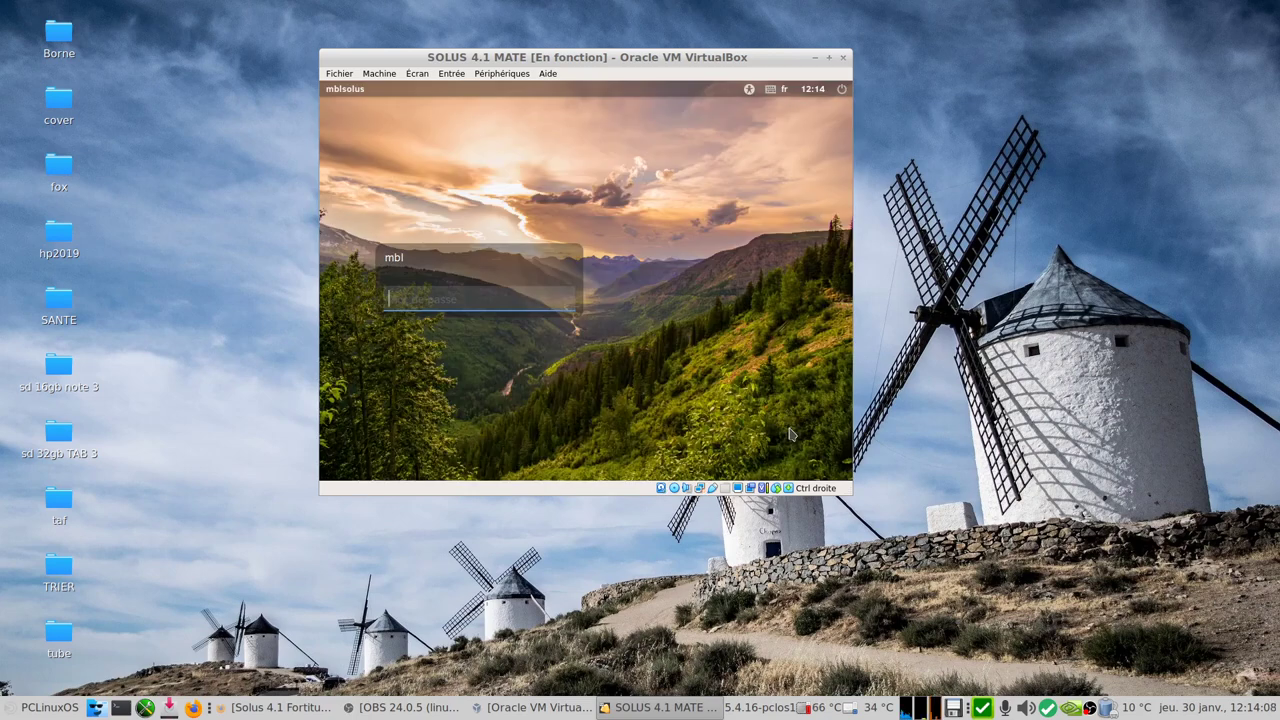
Step: Log into the Solus session with the user password and maximise the VirtualBox window
type("•••••••")
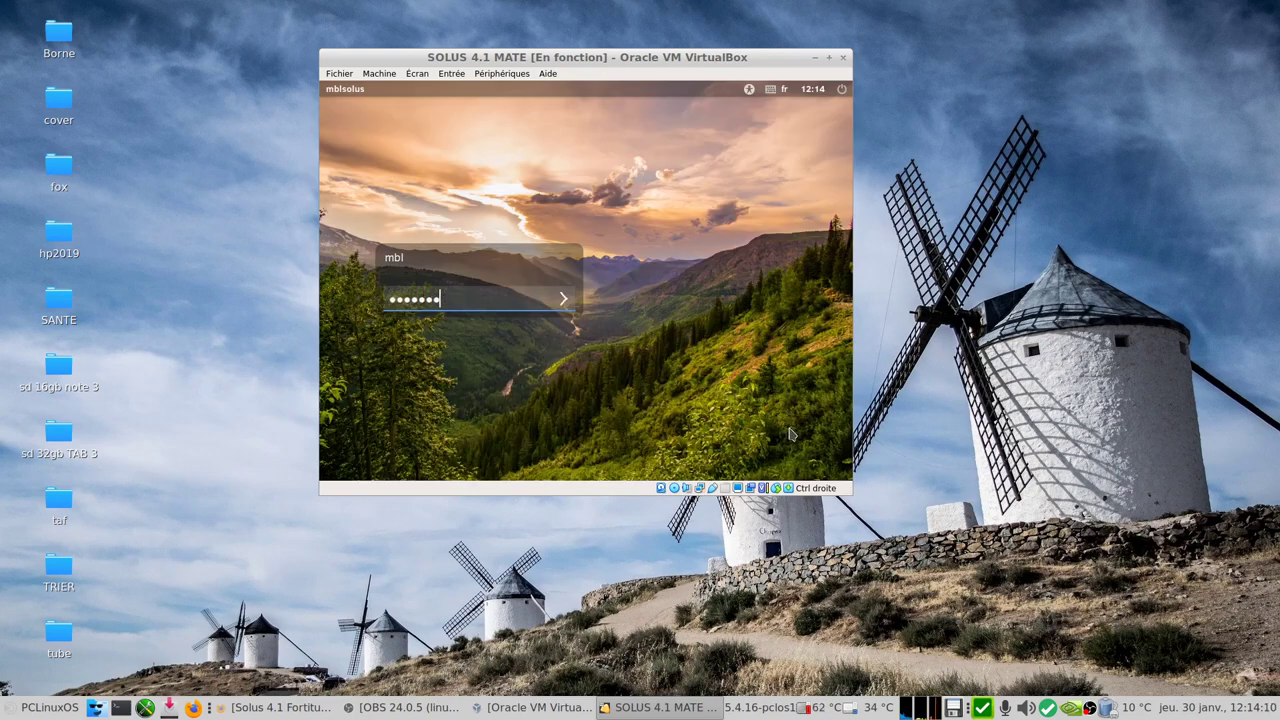
key("Return")
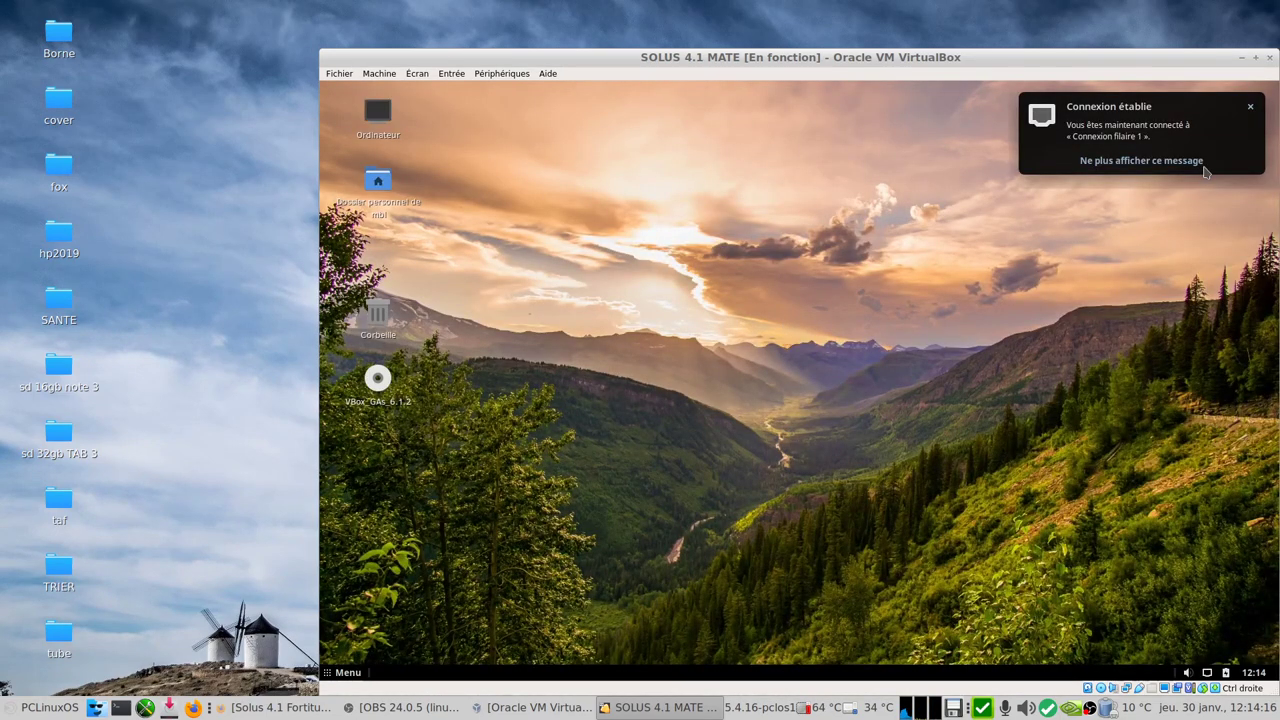
left_click(1256, 57)
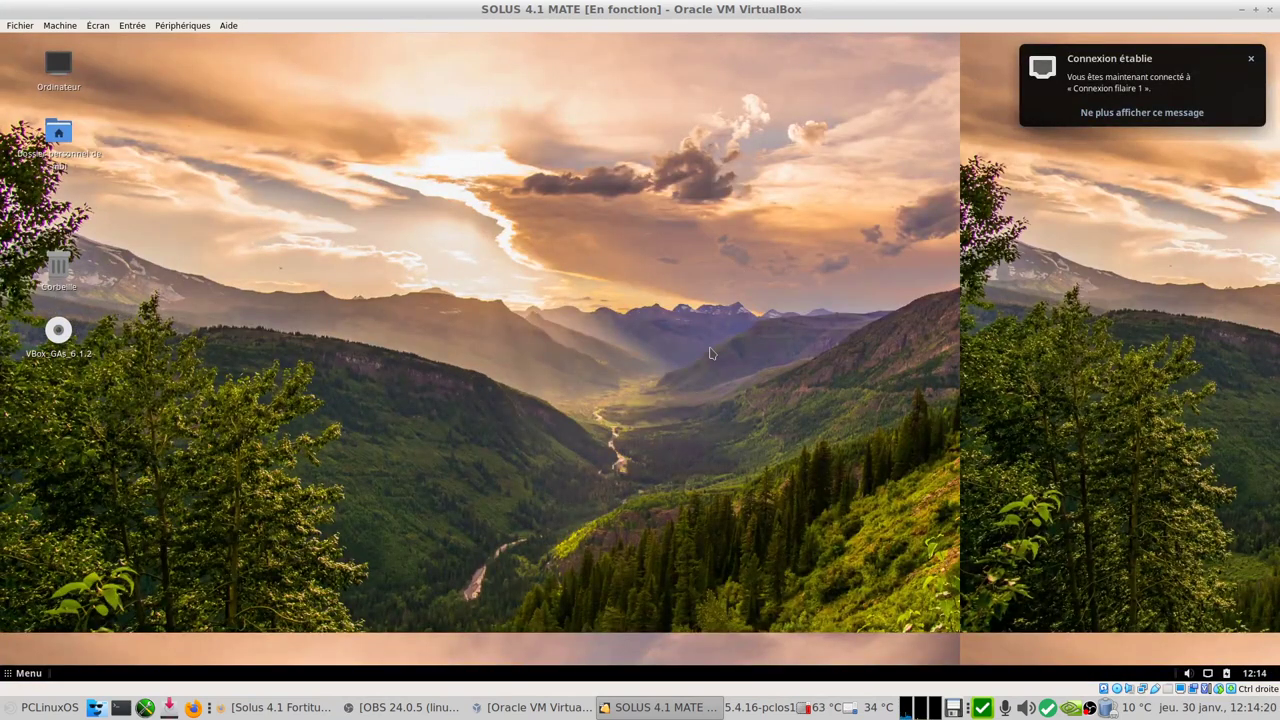
Step: Enable Écran > Taille d'écran automatique so the guest desktop fills the maximised window
left_click(99, 28)
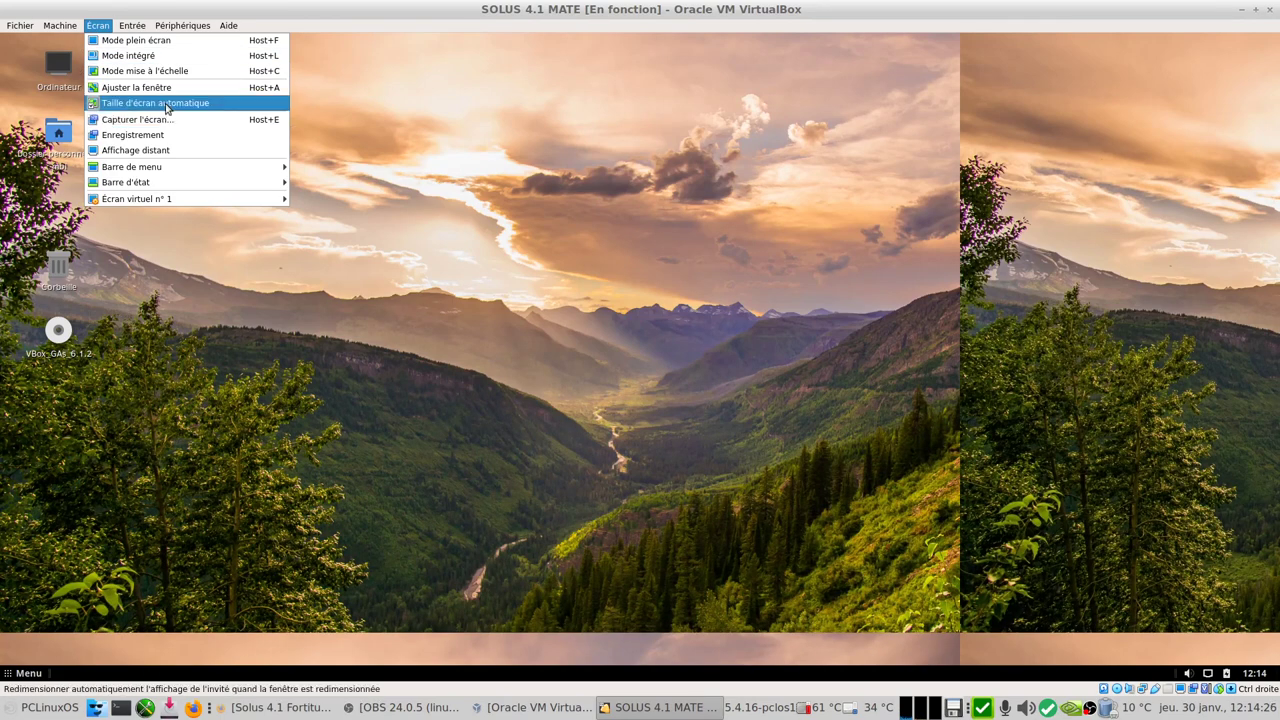
left_click(170, 89)
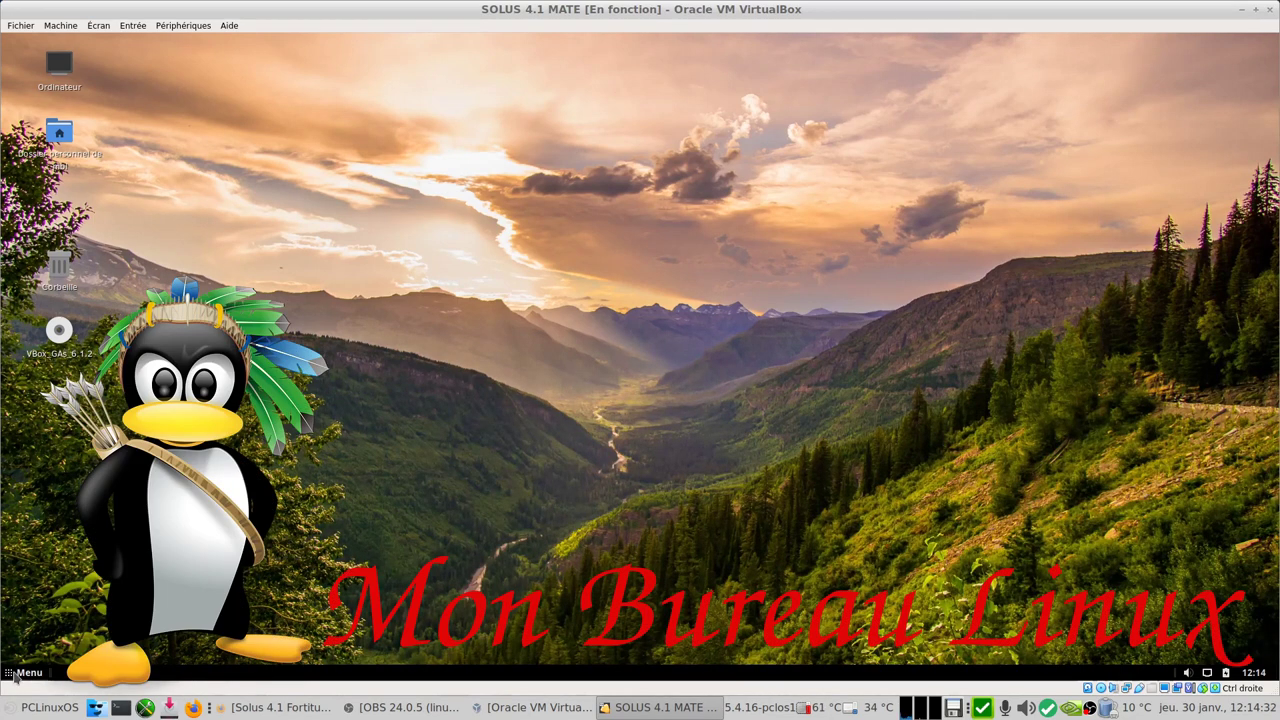
left_click(15, 675)
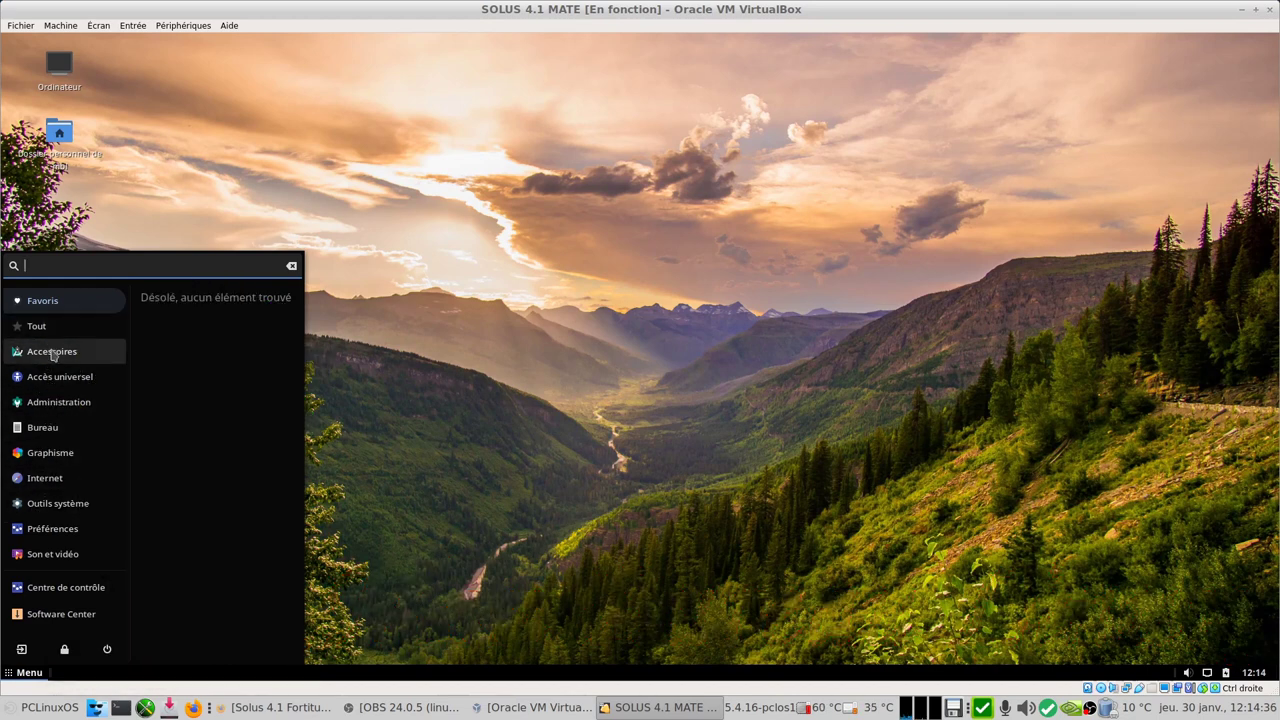
left_click(53, 354)
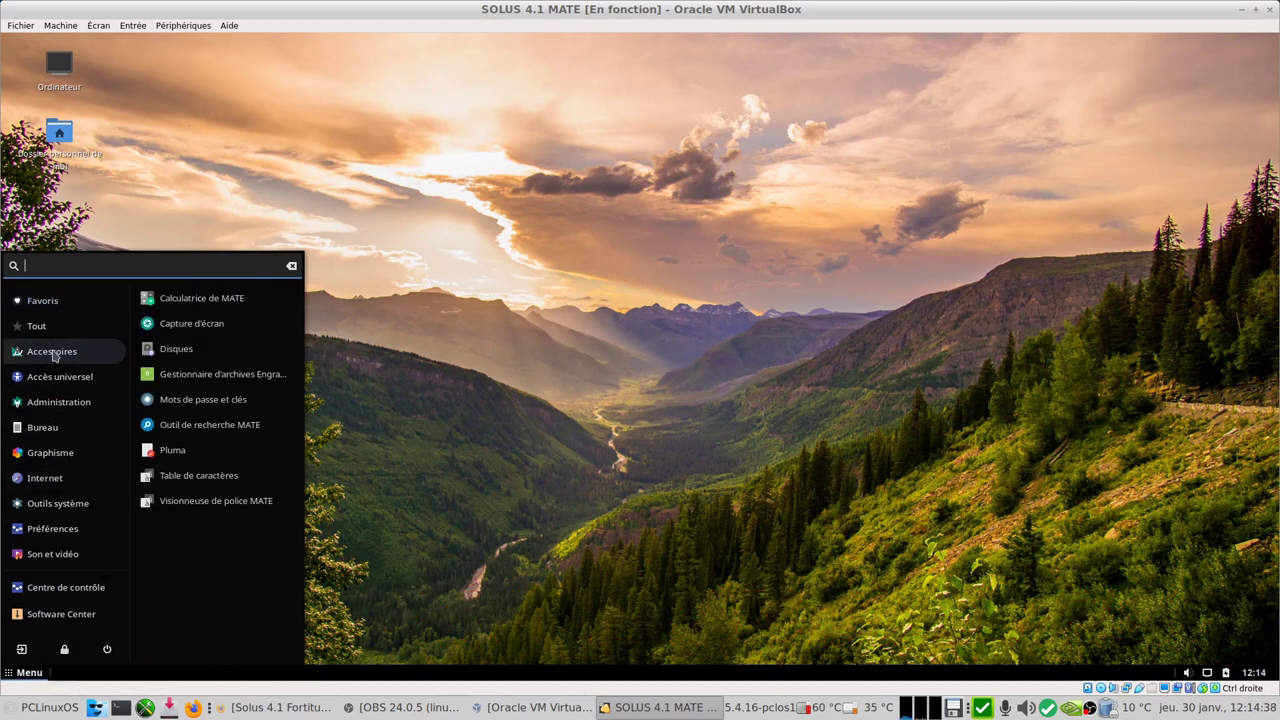
Step: Launch LibreOffice Writer from the Bureau category and dismiss the tip of the day
left_click(55, 381)
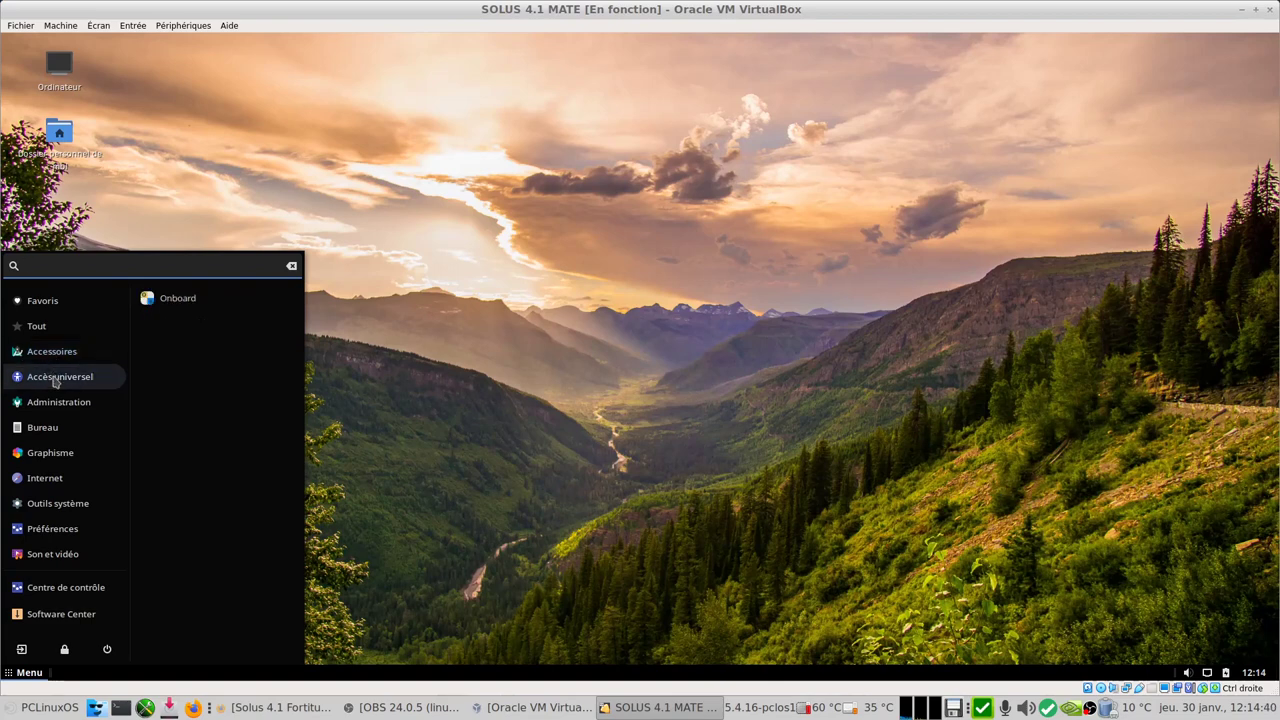
left_click(57, 407)
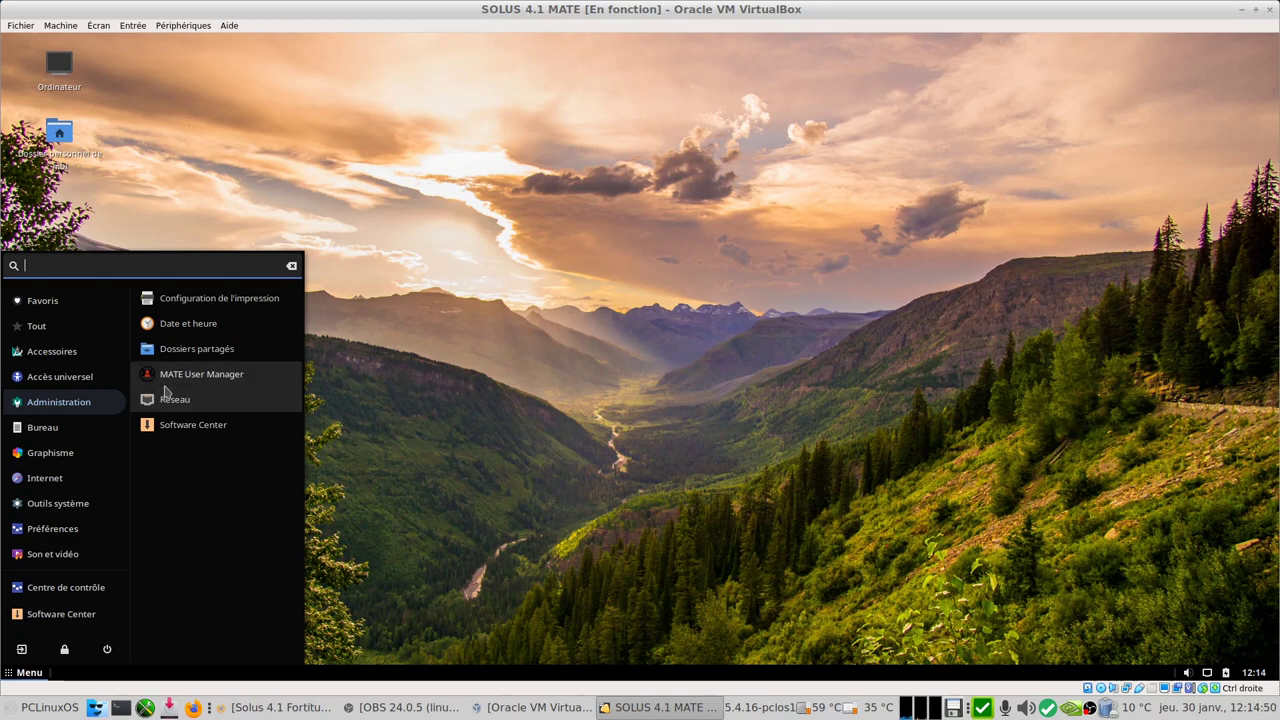
left_click(58, 430)
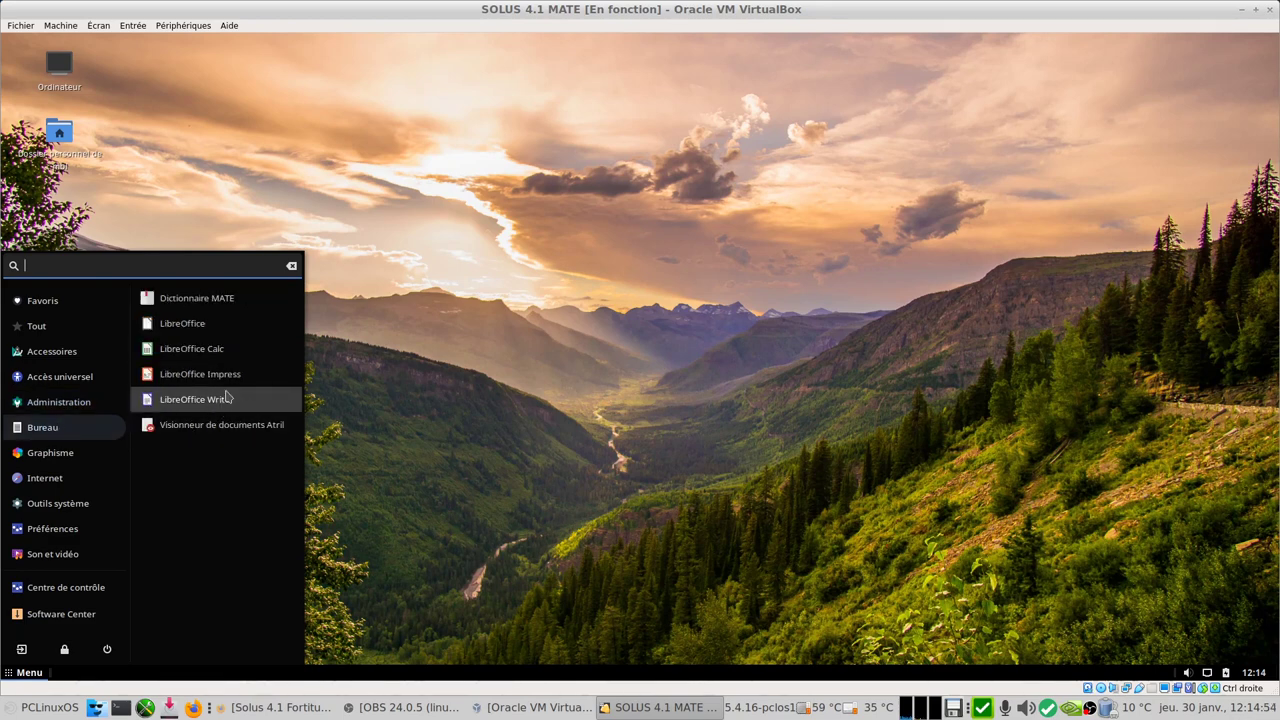
left_click(194, 399)
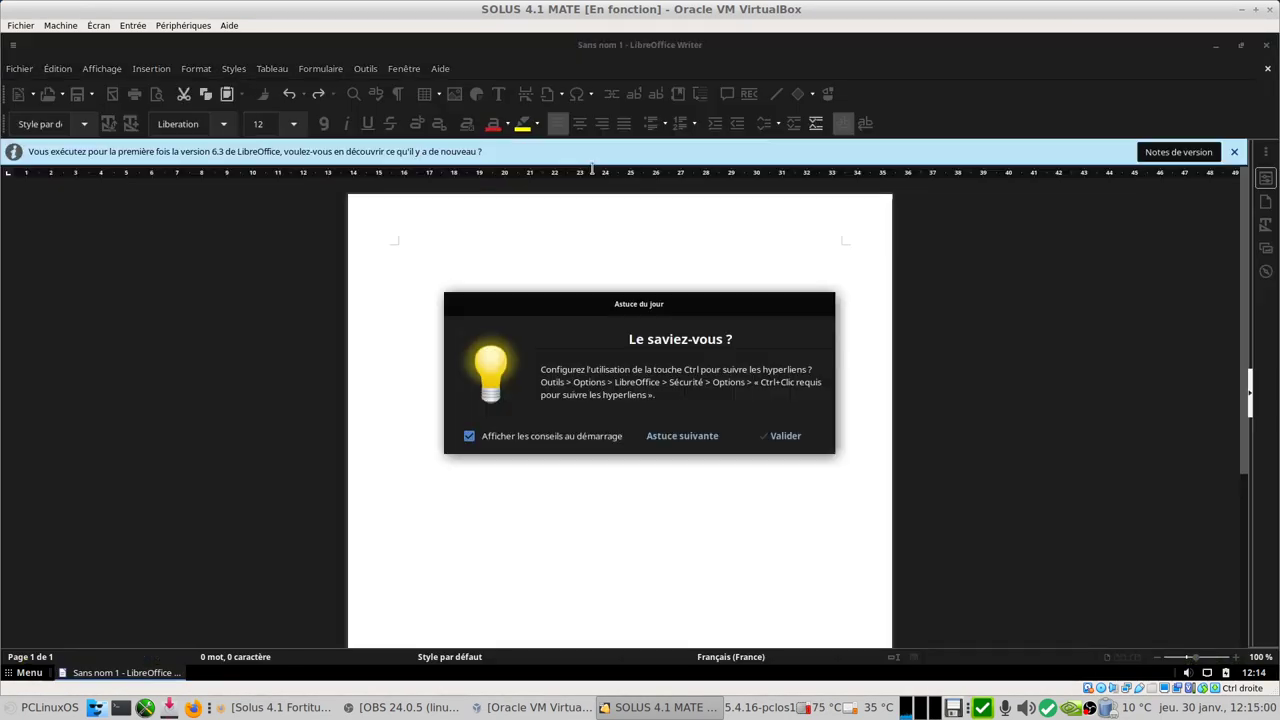
left_click(782, 436)
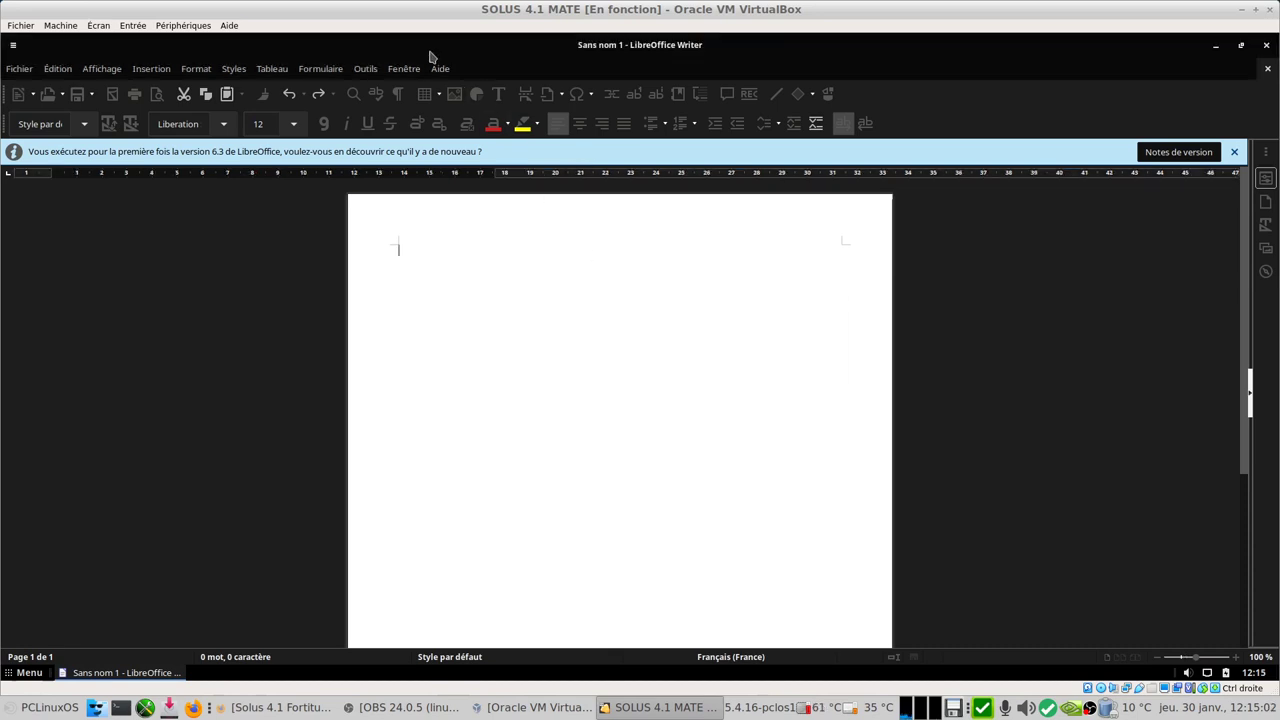
Step: Check Aide > À propos de LibreOffice, then close Writer
left_click(442, 69)
left_click(481, 308)
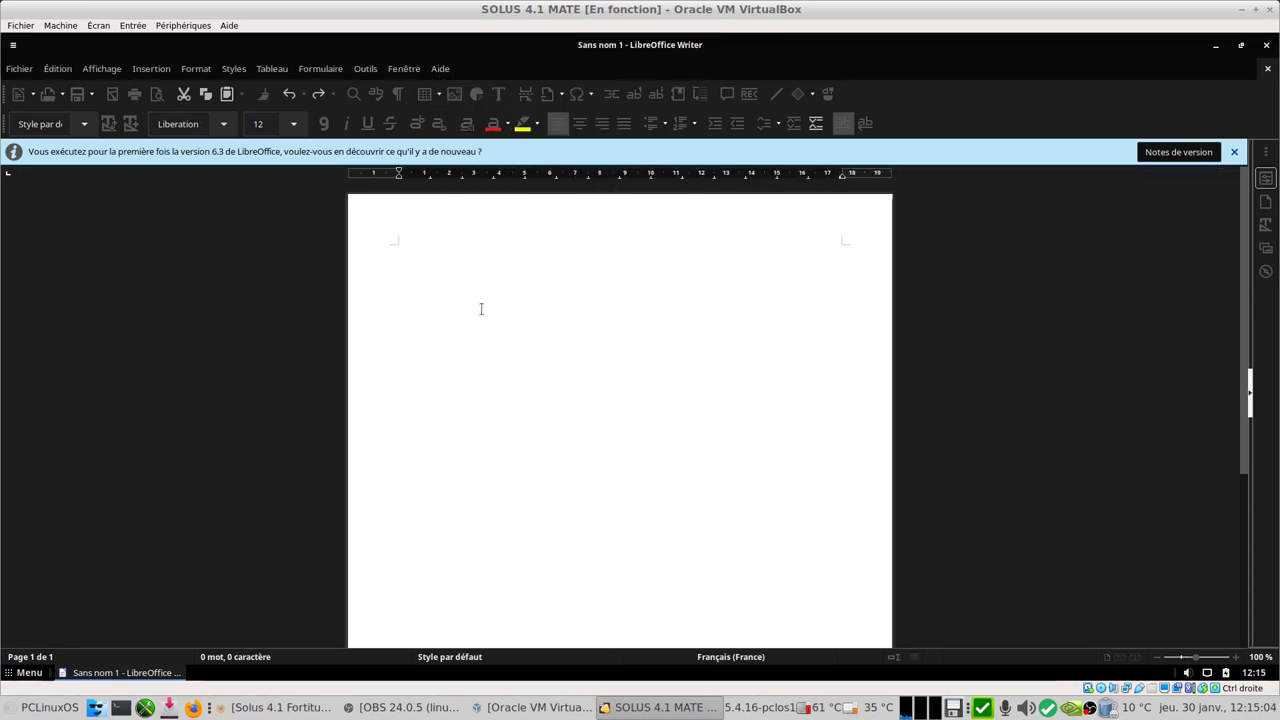
left_click(816, 506)
left_click(1266, 46)
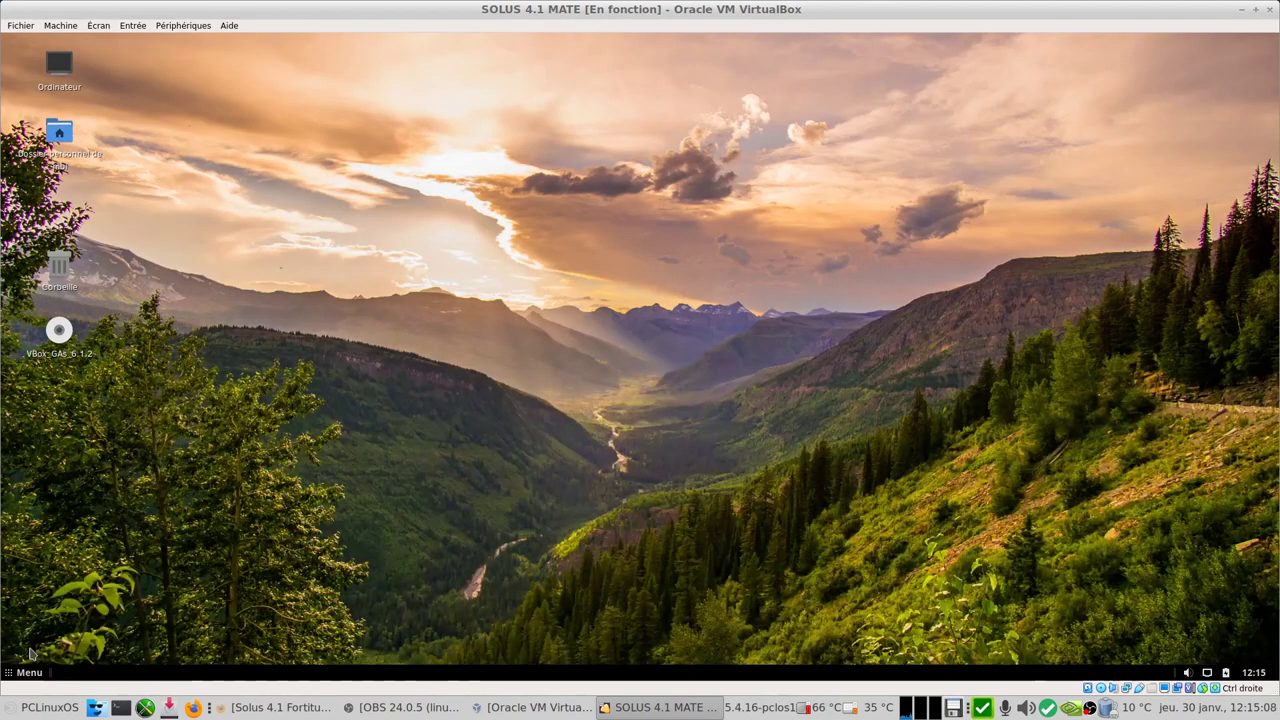
left_click(22, 672)
Step: Launch Firefox from the Internet category of the Solus Menu
left_click(53, 458)
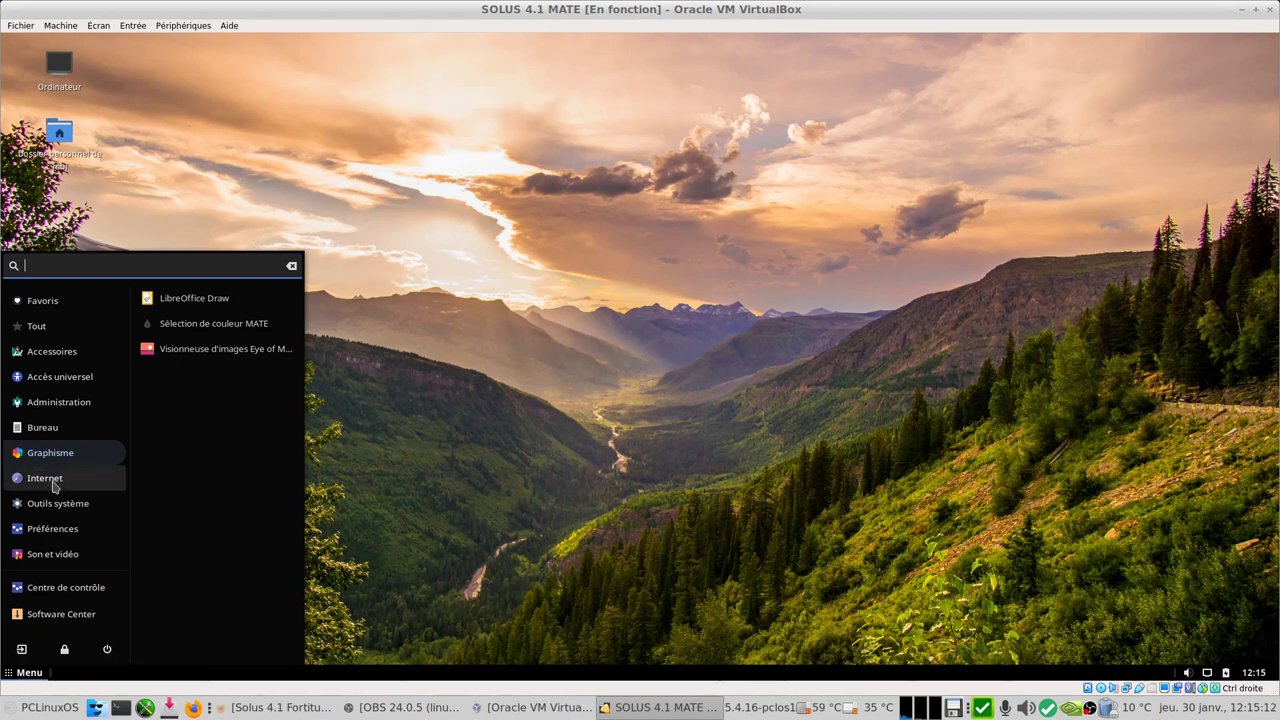
left_click(53, 486)
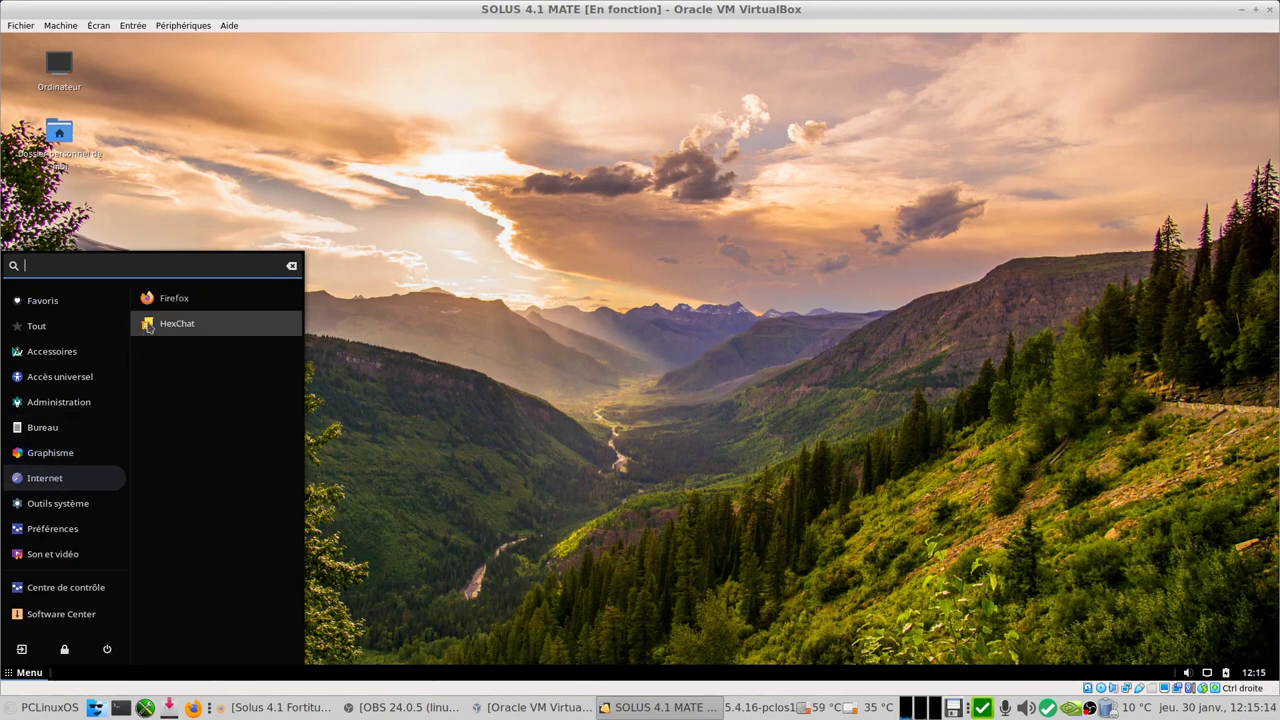
left_click(165, 298)
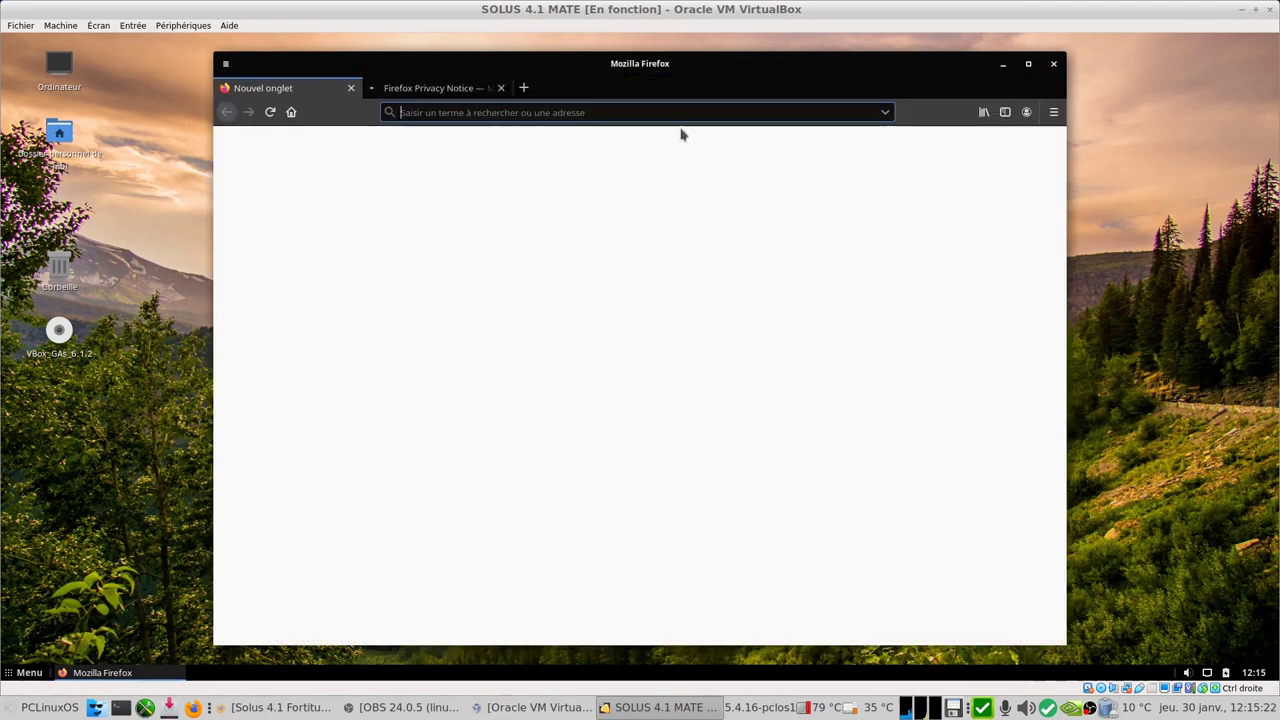
Step: Confirm Firefox version 72.0.2 (64 bits) in À propos de Firefox, then quit, closing both tabs
left_click(1053, 112)
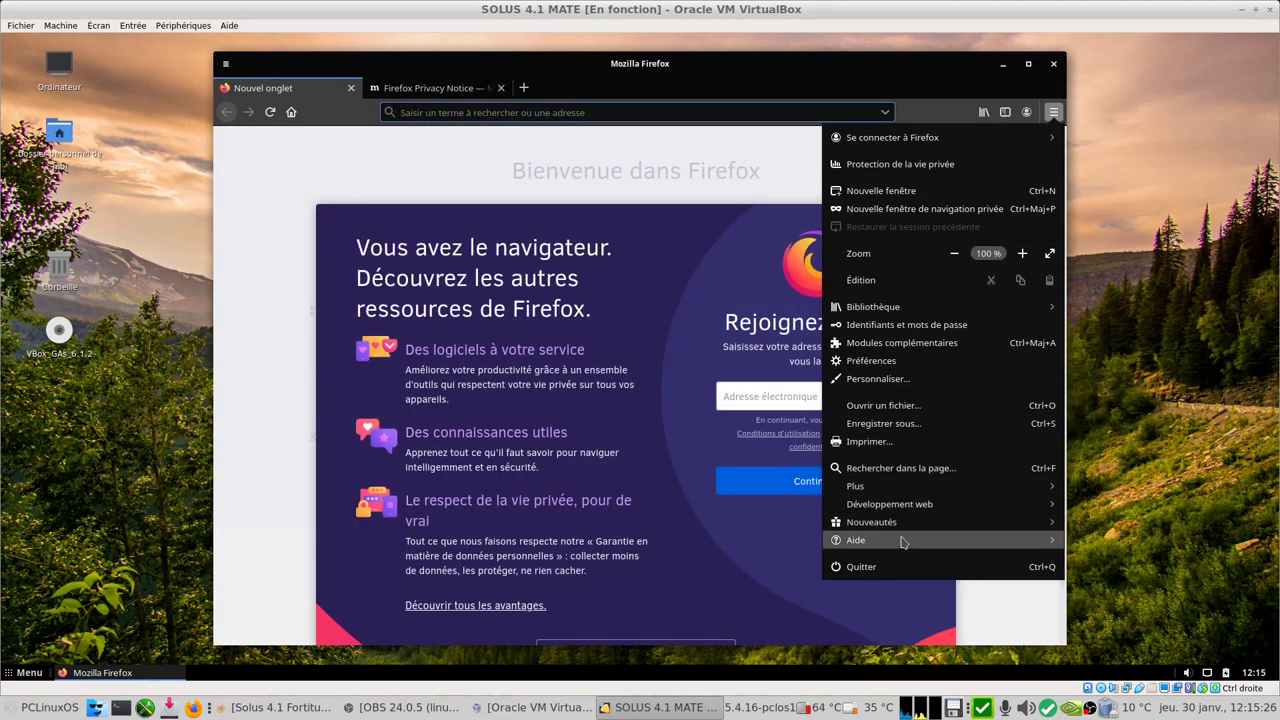
left_click(901, 544)
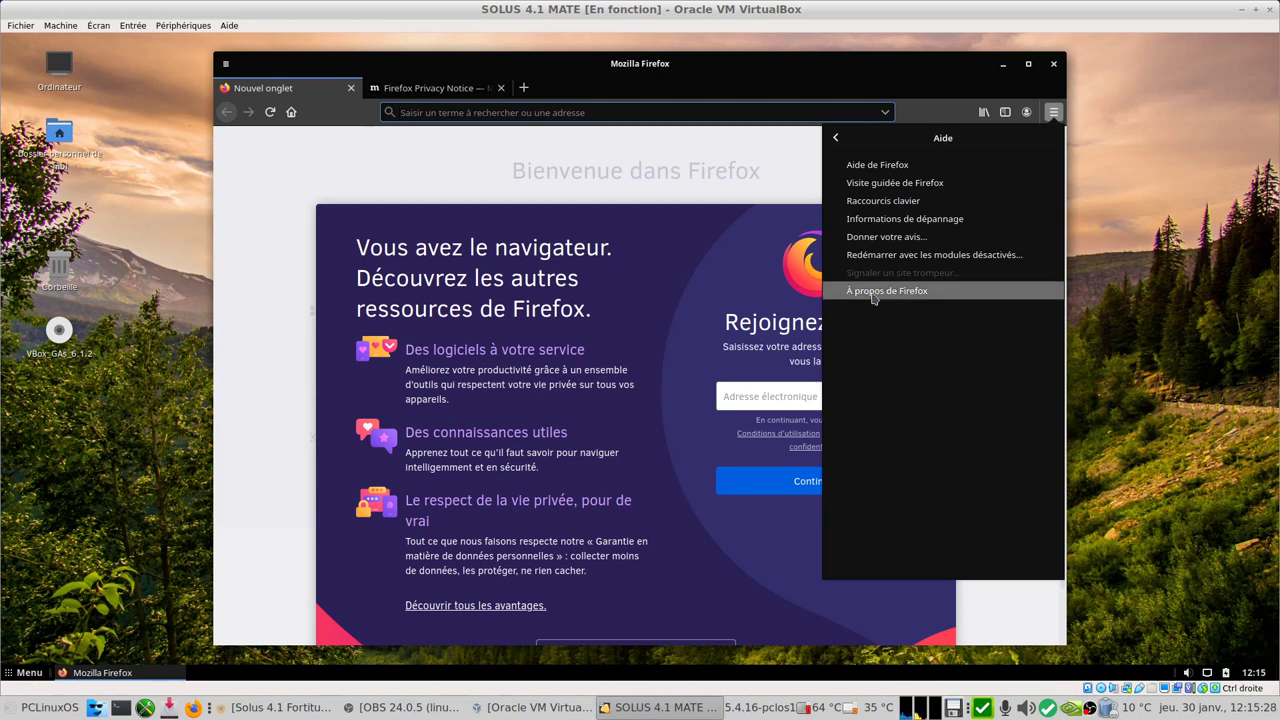
left_click(871, 298)
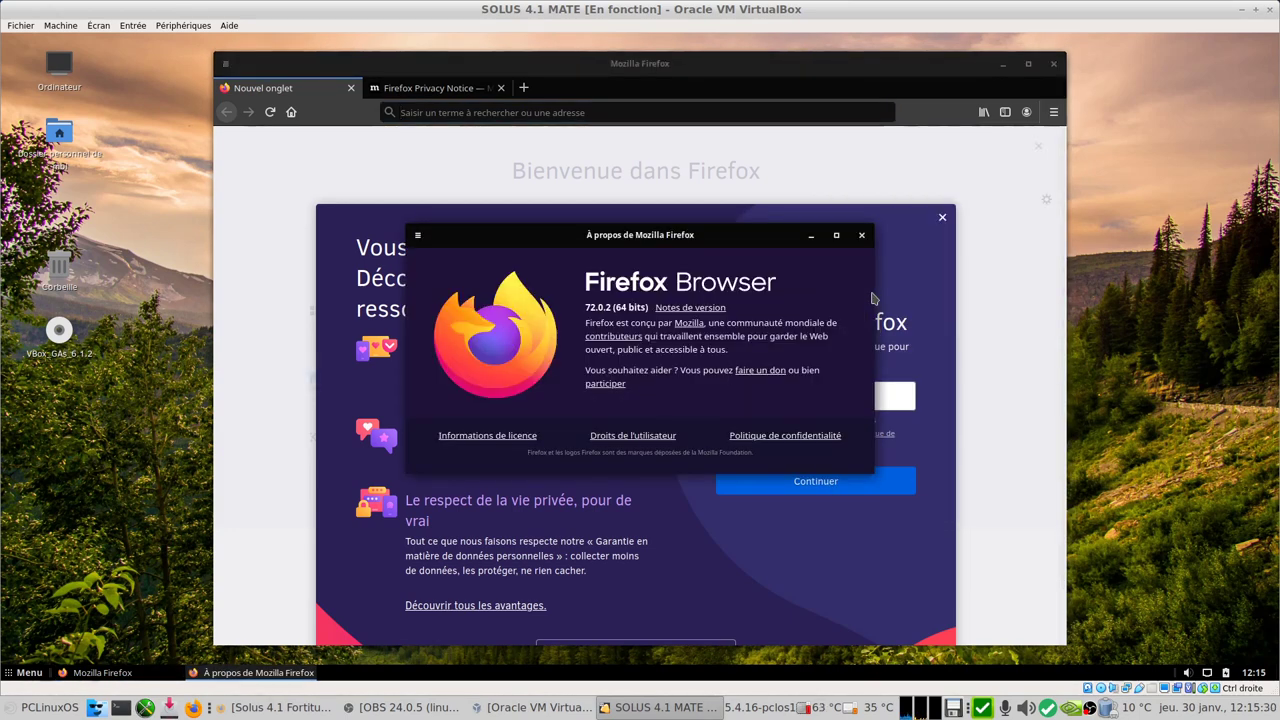
left_click(863, 241)
left_click(1053, 64)
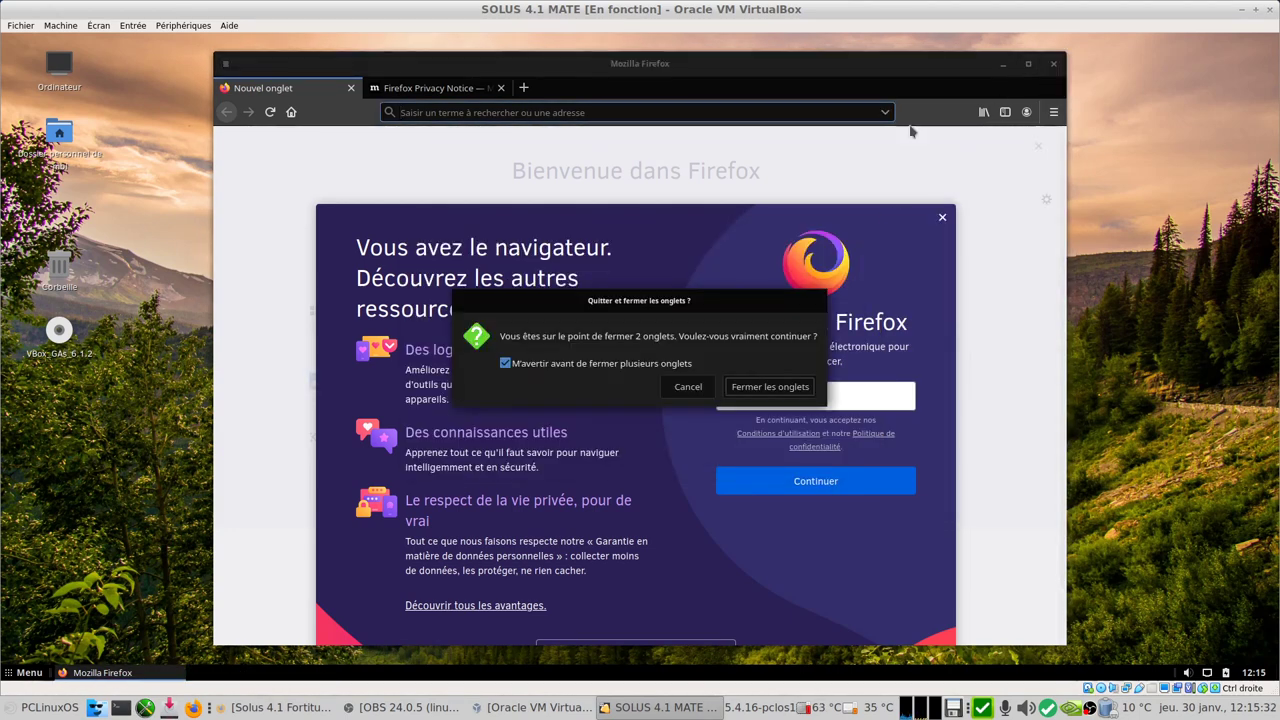
left_click(770, 387)
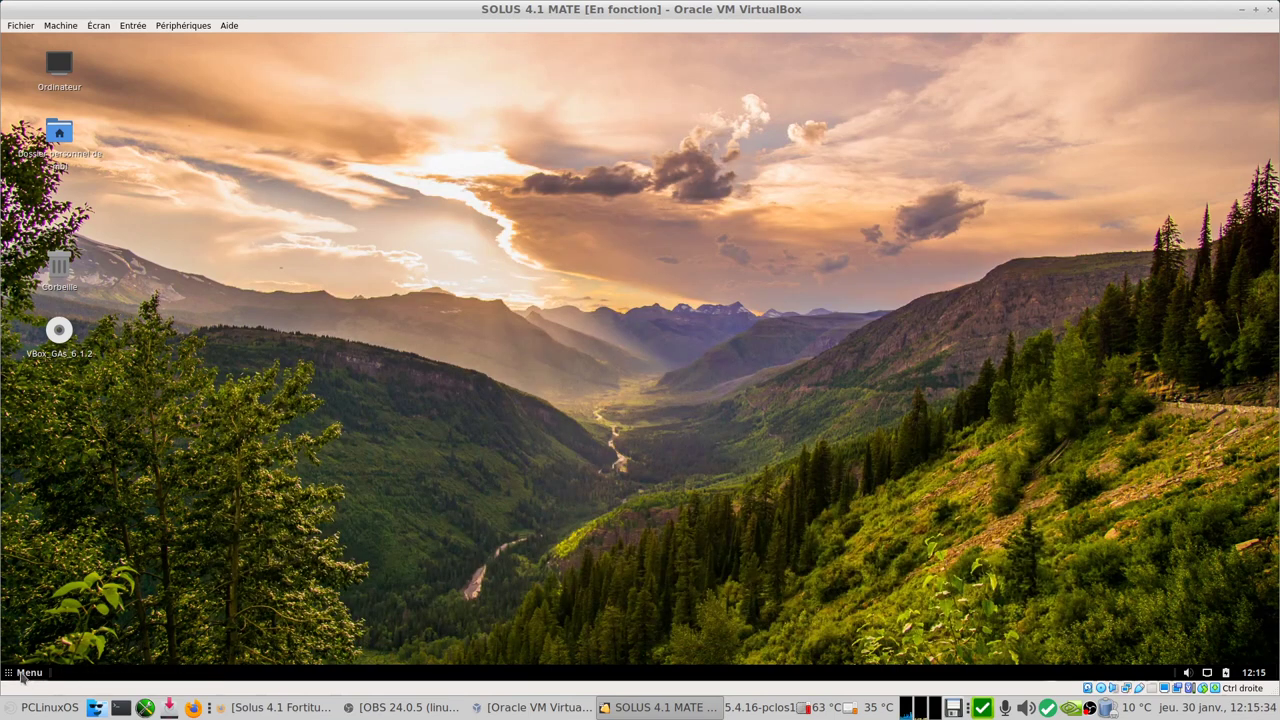
Step: Check MATE System Monitor's Système tab (Solus 4.1 64-bit, MATE 1.22.2, 3,8 Gio), then close it
left_click(22, 673)
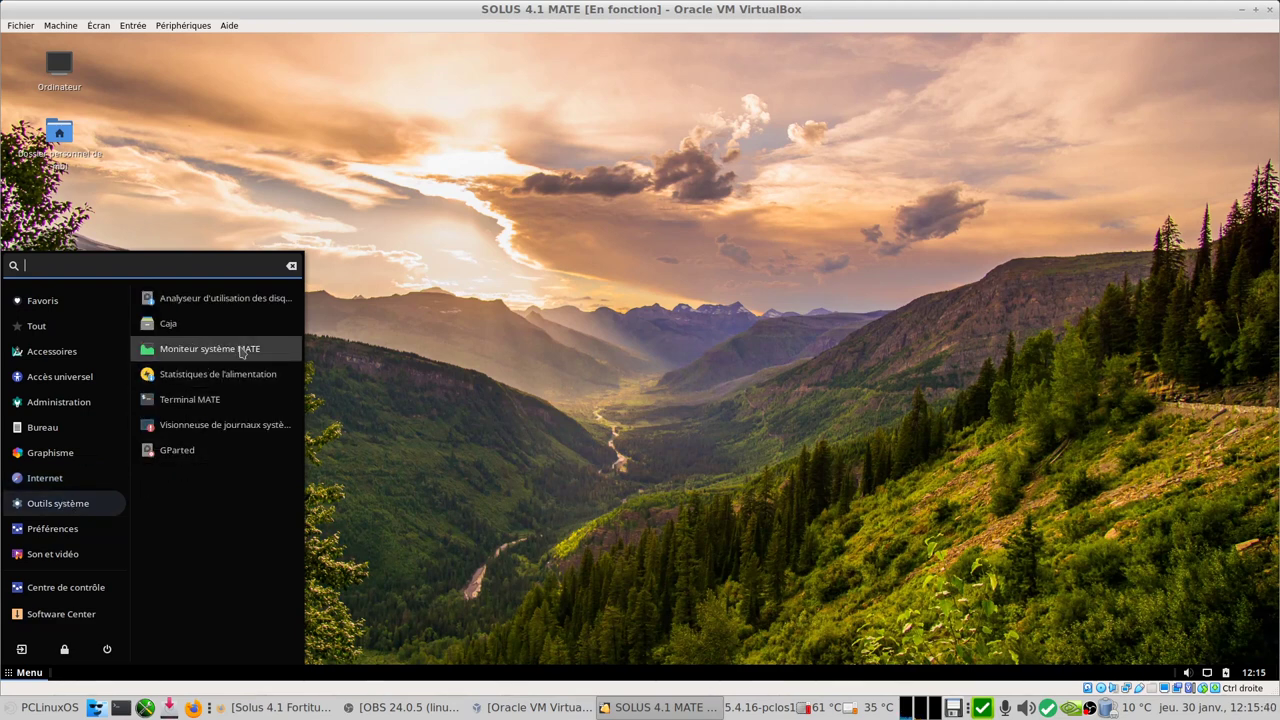
left_click(241, 350)
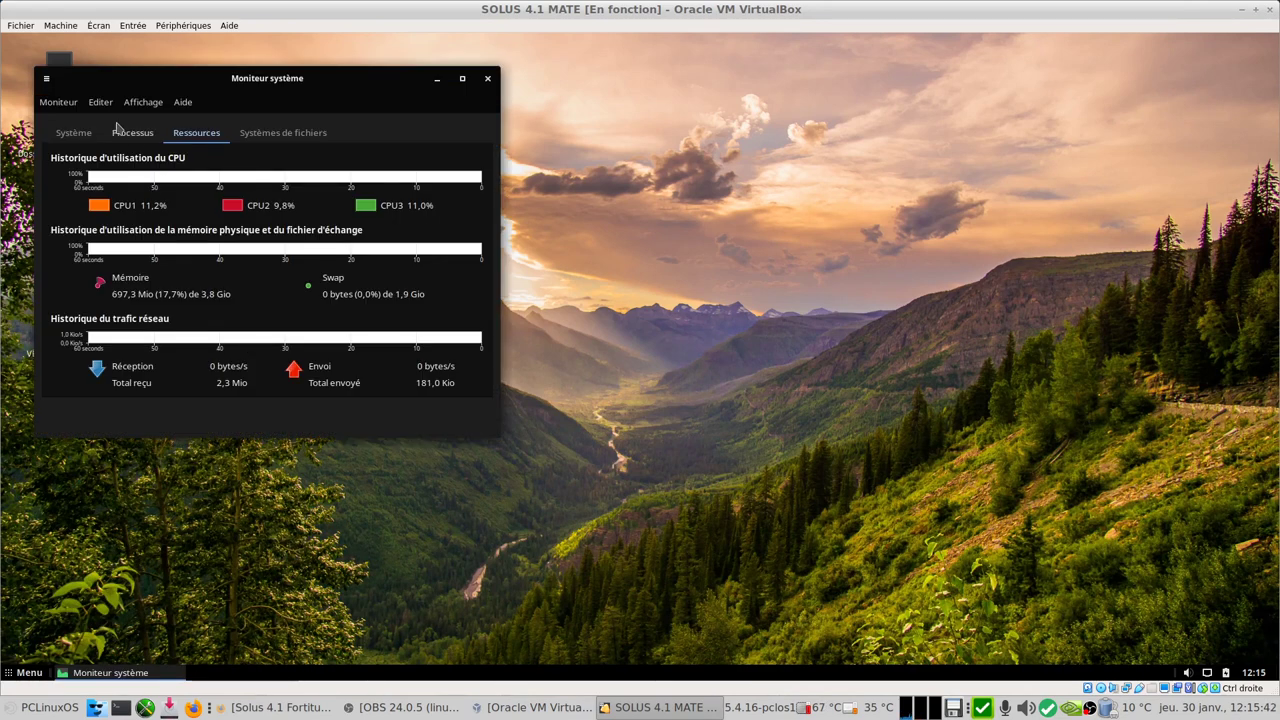
left_click(78, 136)
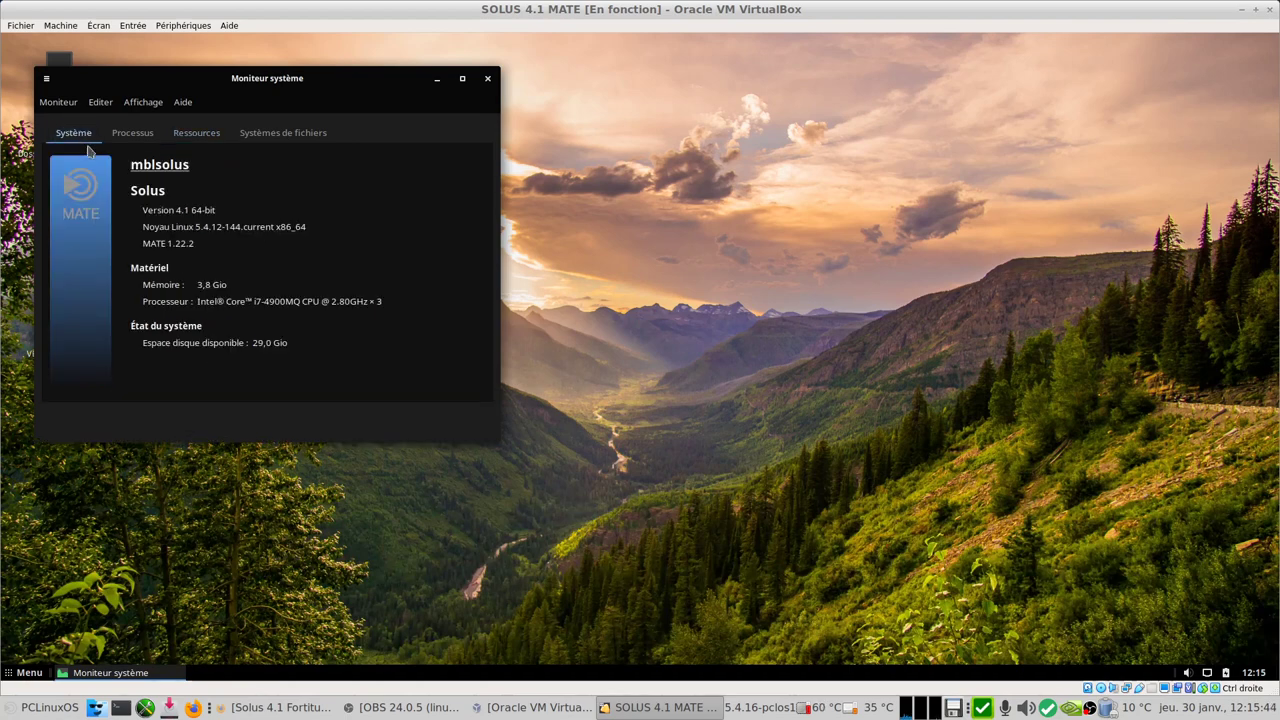
left_click(487, 78)
left_click(38, 673)
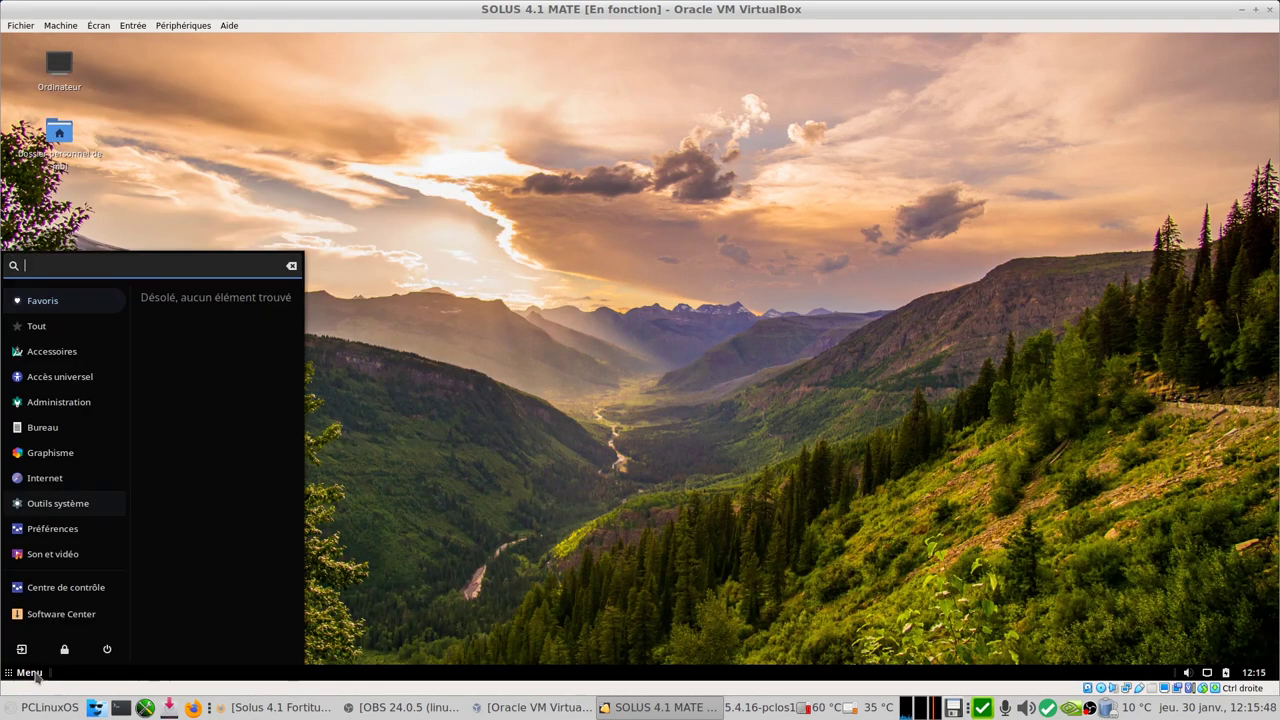
Step: Launch Lecteur multimédia VLC from Son et vidéo, declining network metadata access
left_click(59, 529)
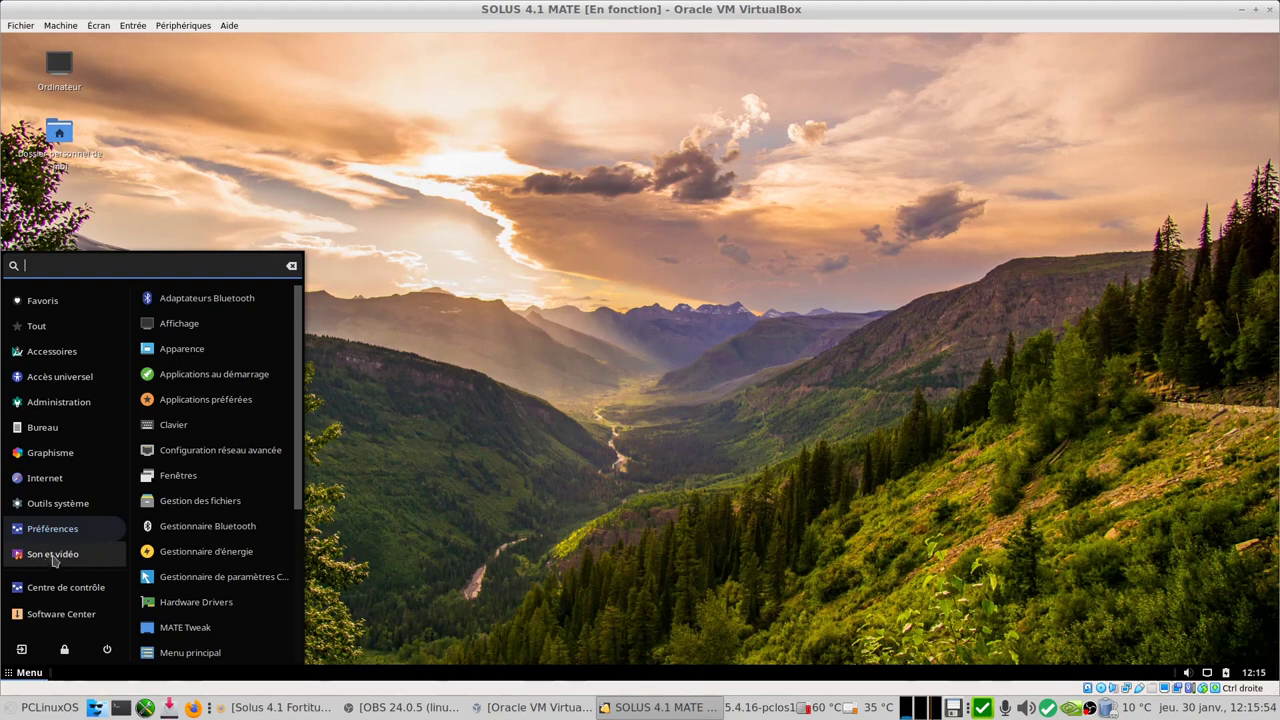
left_click(50, 558)
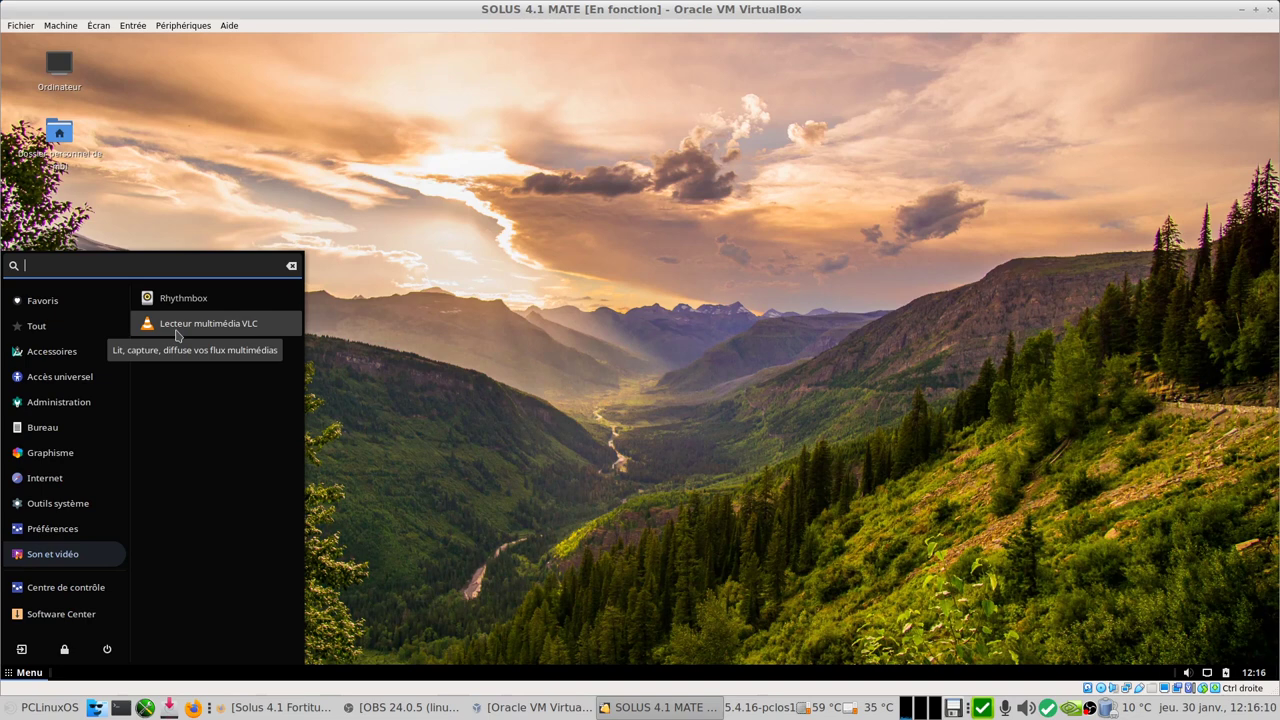
left_click(176, 330)
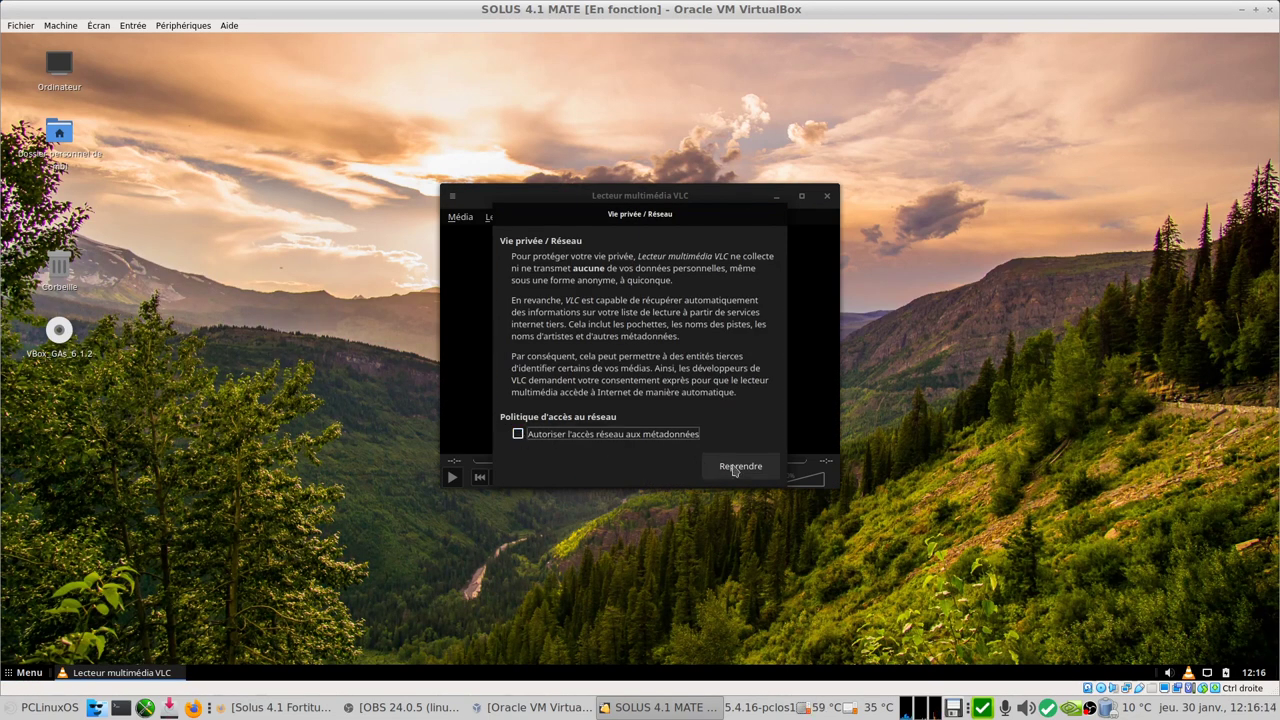
left_click(738, 466)
Step: Confirm VLC version 3.0.8 Vetinari in Aide > À propos, then quit VLC
left_click(729, 215)
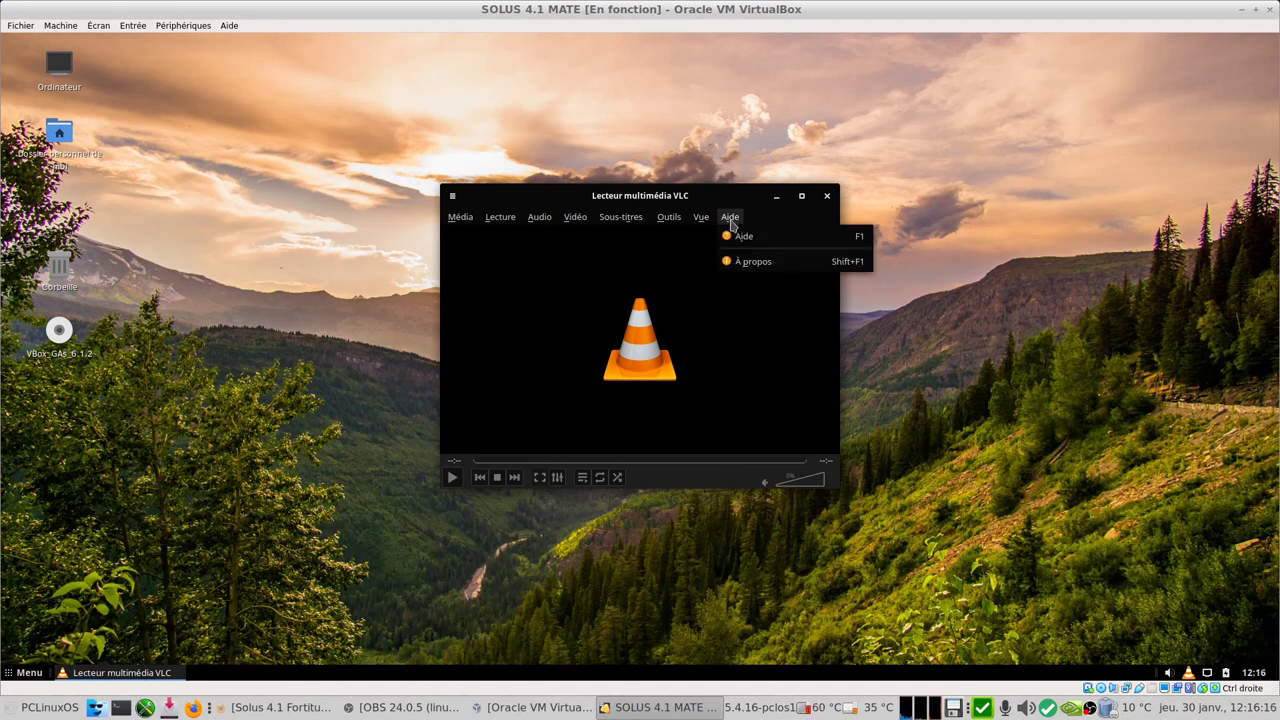
left_click(752, 265)
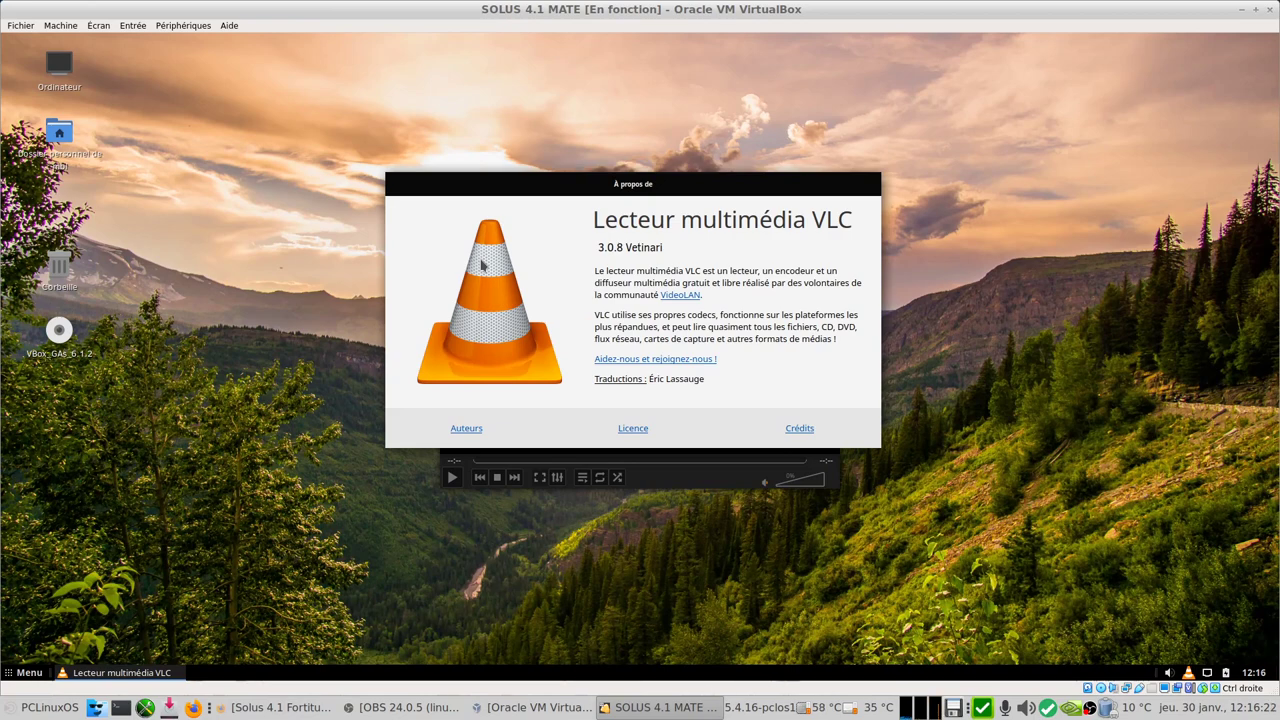
key("Escape")
left_click(828, 195)
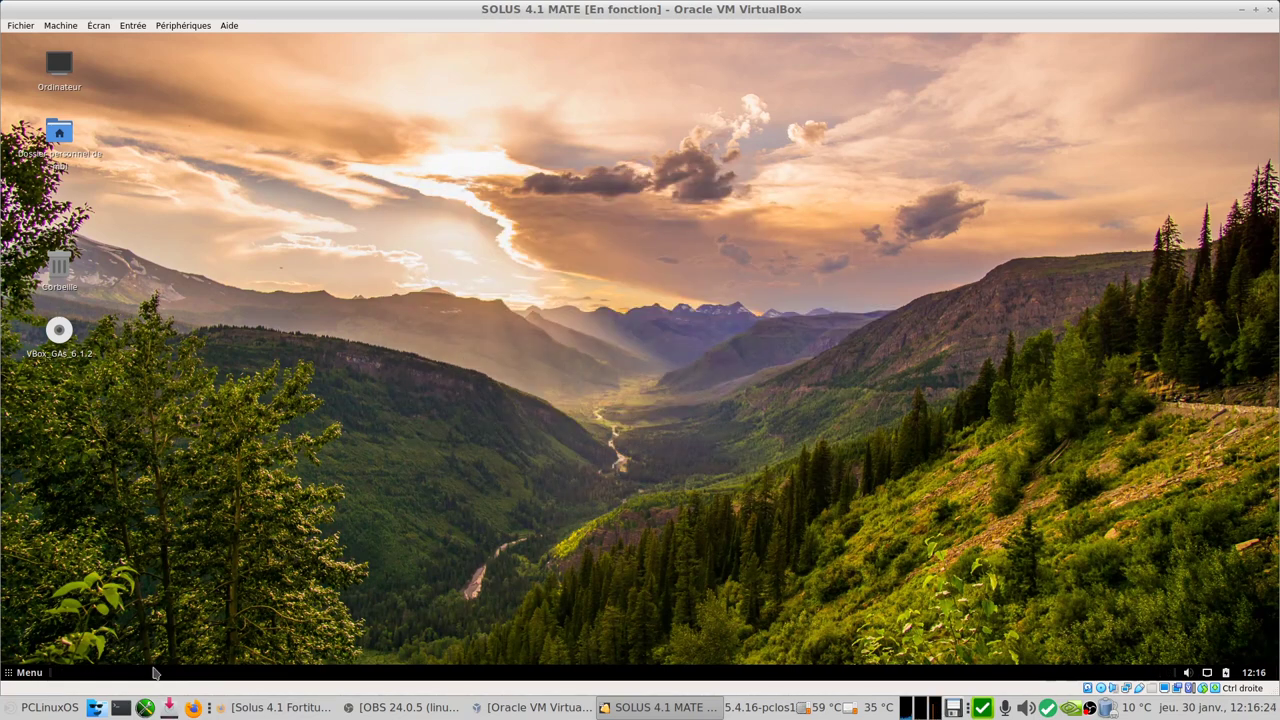
Step: Launch Rhythmbox from Son et vidéo and confirm in its About window that it is version 3.4.4
left_click(16, 676)
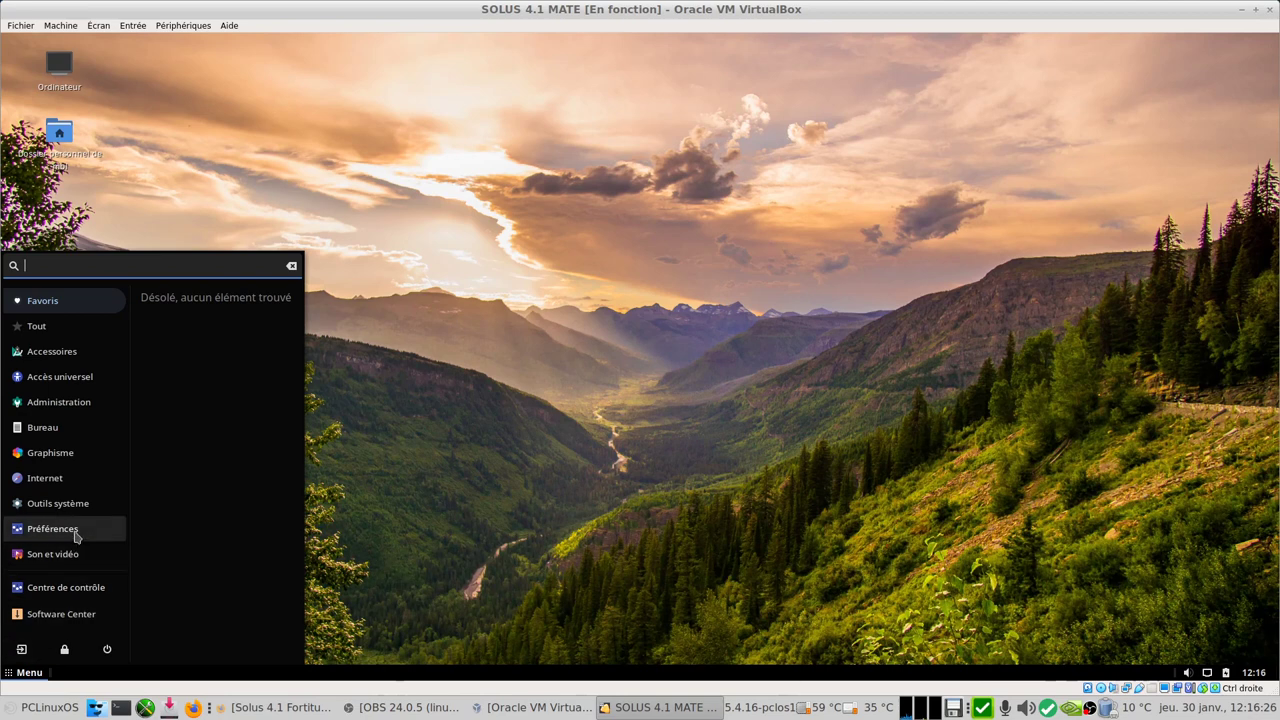
left_click(53, 554)
left_click(212, 305)
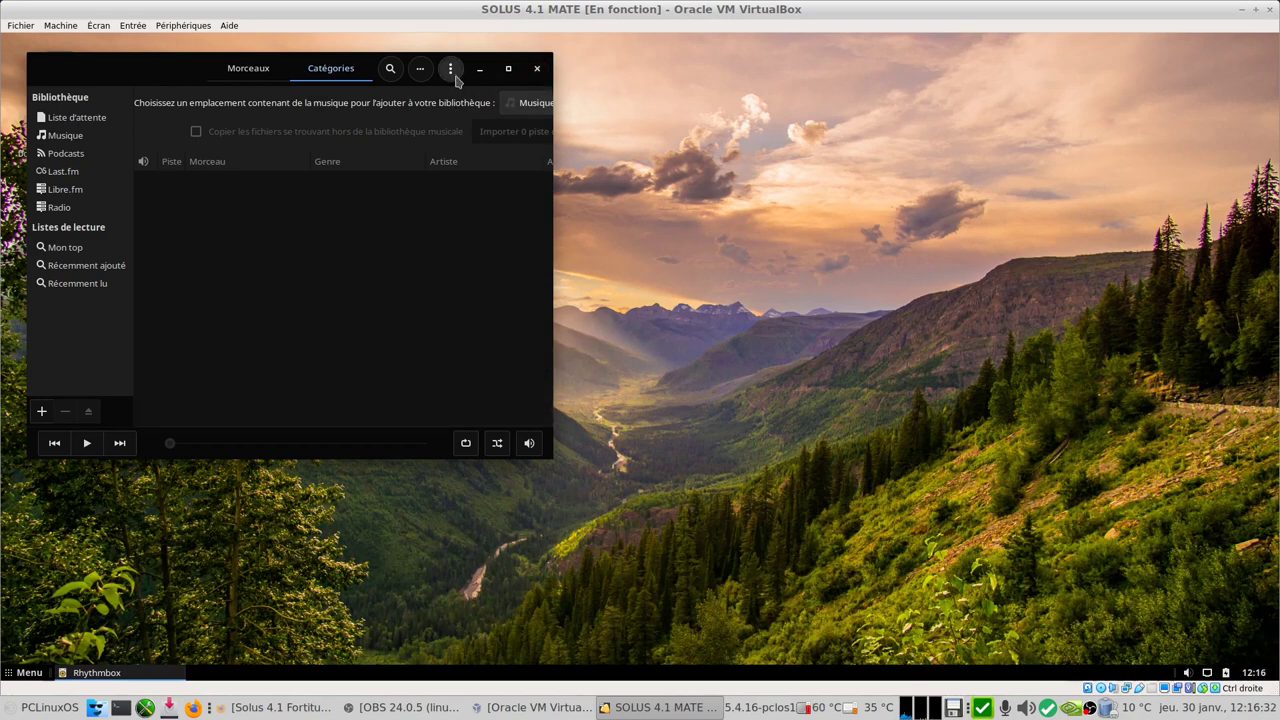
left_click(452, 72)
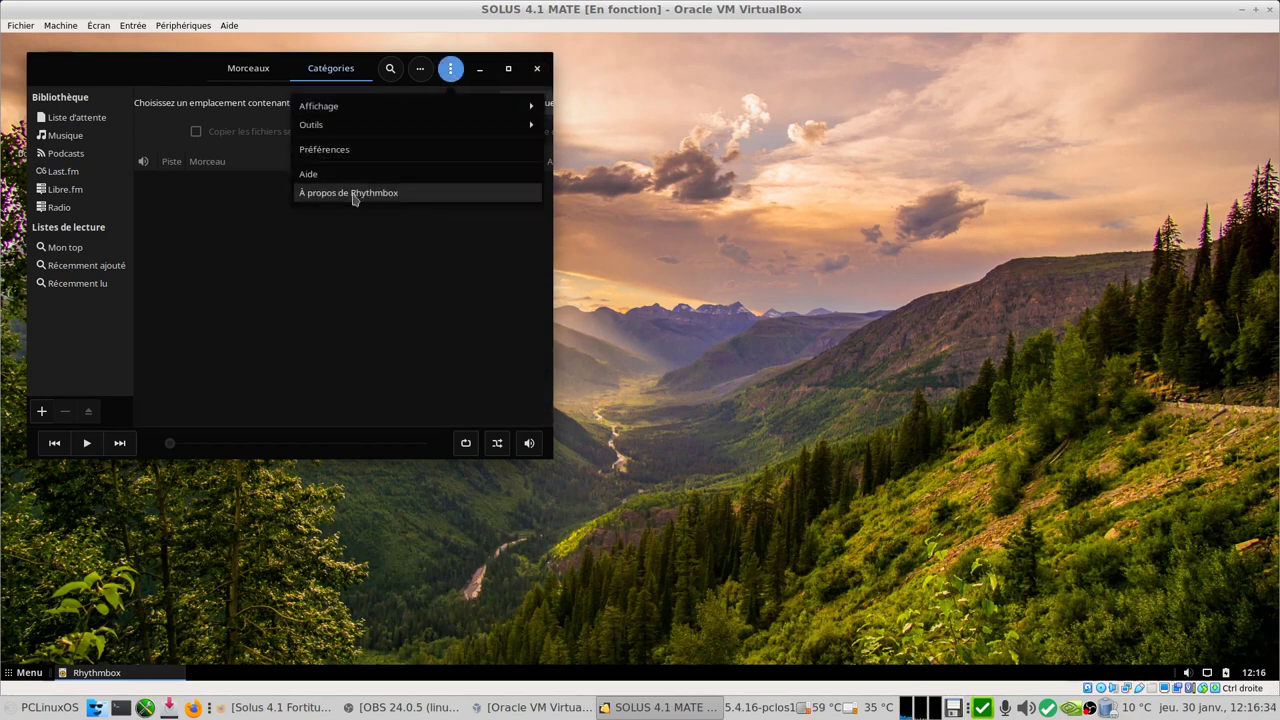
left_click(353, 193)
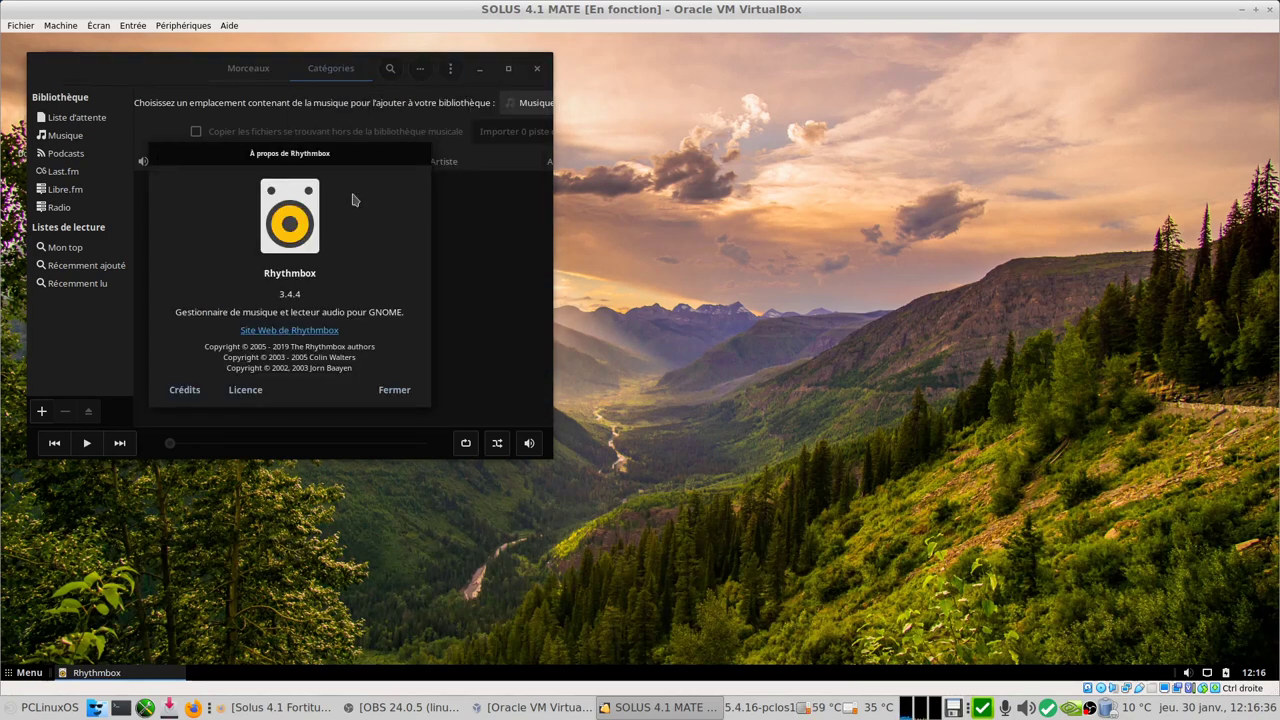
left_click(415, 390)
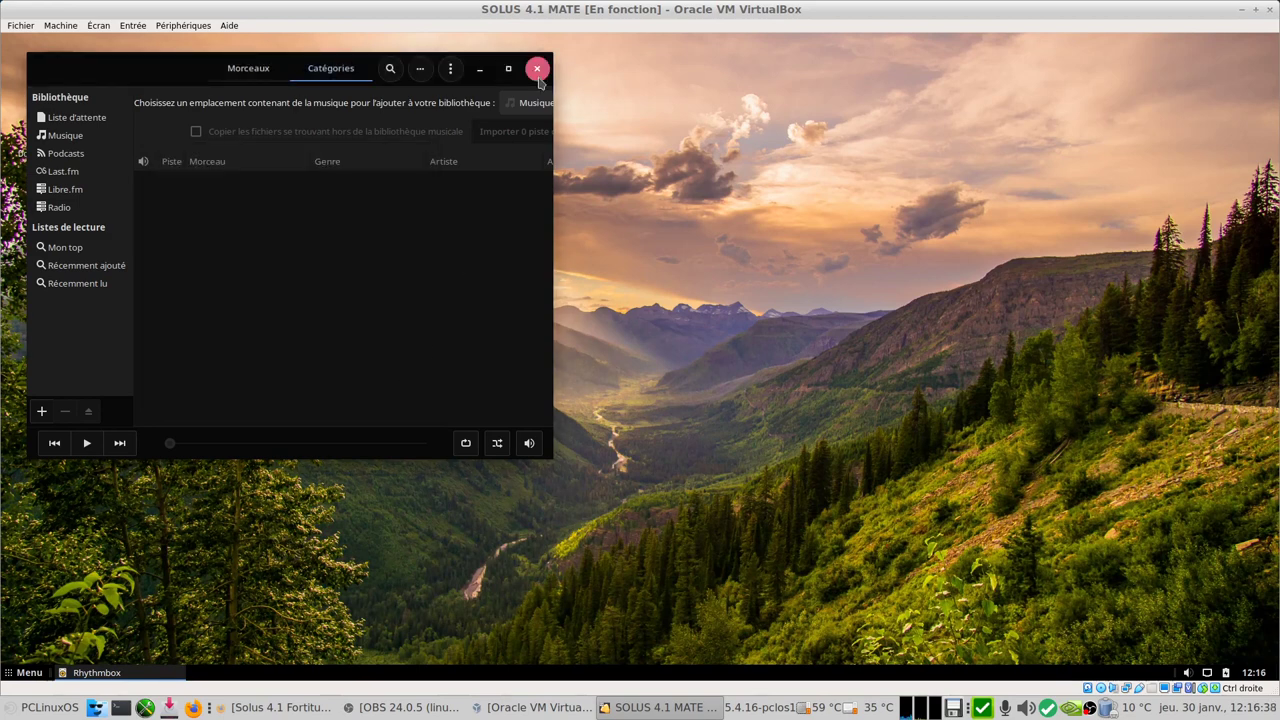
Step: Quit Rhythmbox and launch the Centre de contrôle from the application menu
left_click(537, 68)
left_click(12, 672)
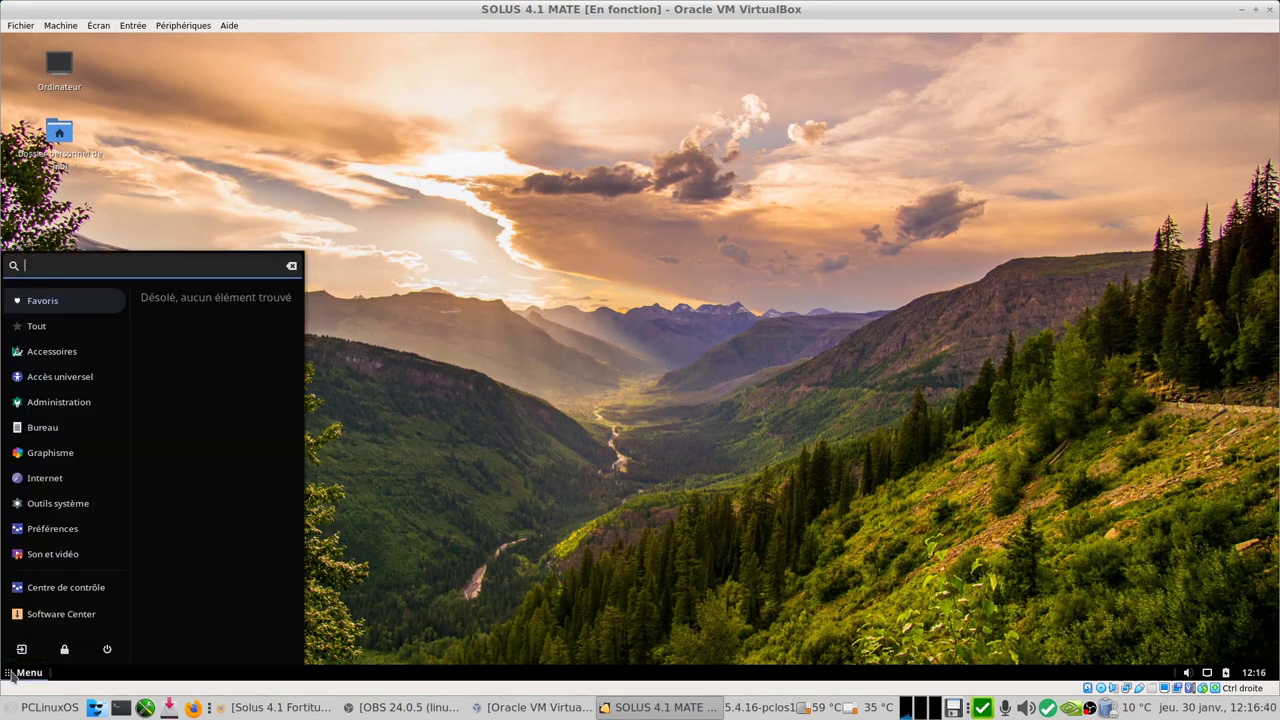
left_click(71, 596)
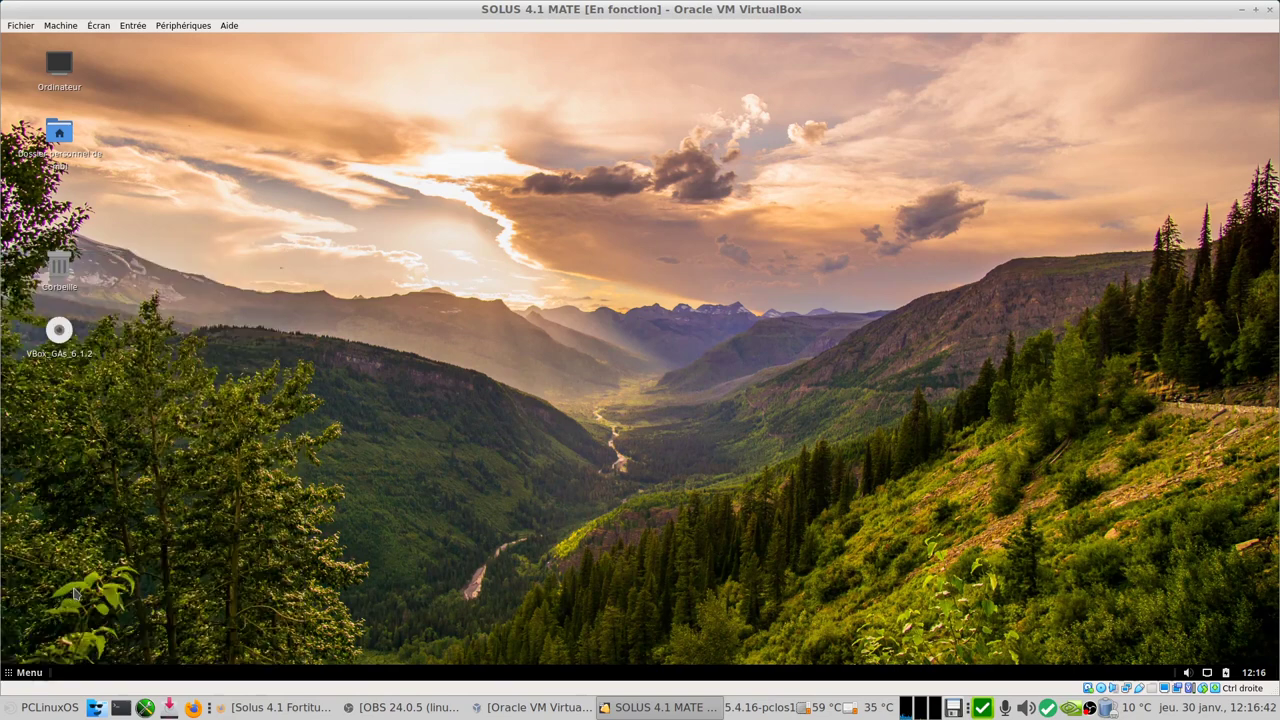
Step: Maximize the Control Center and unlock the MATE User Manager with the account password
left_click(926, 163)
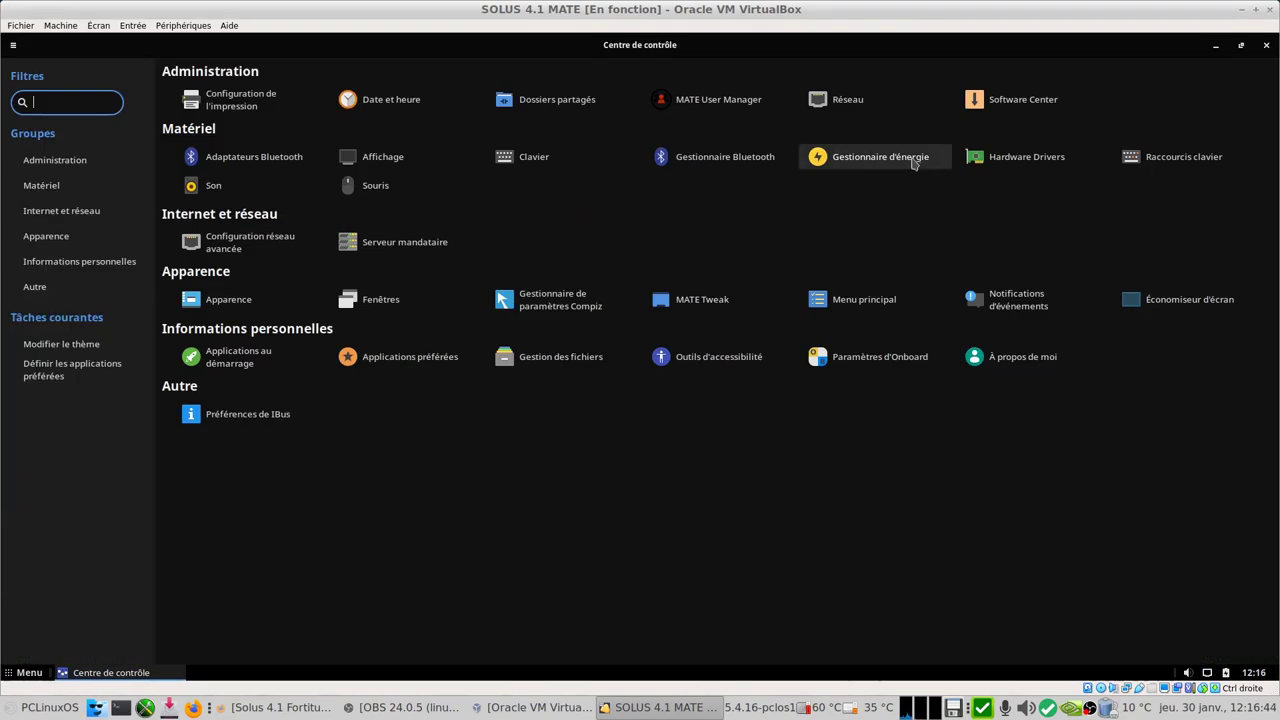
left_click(701, 103)
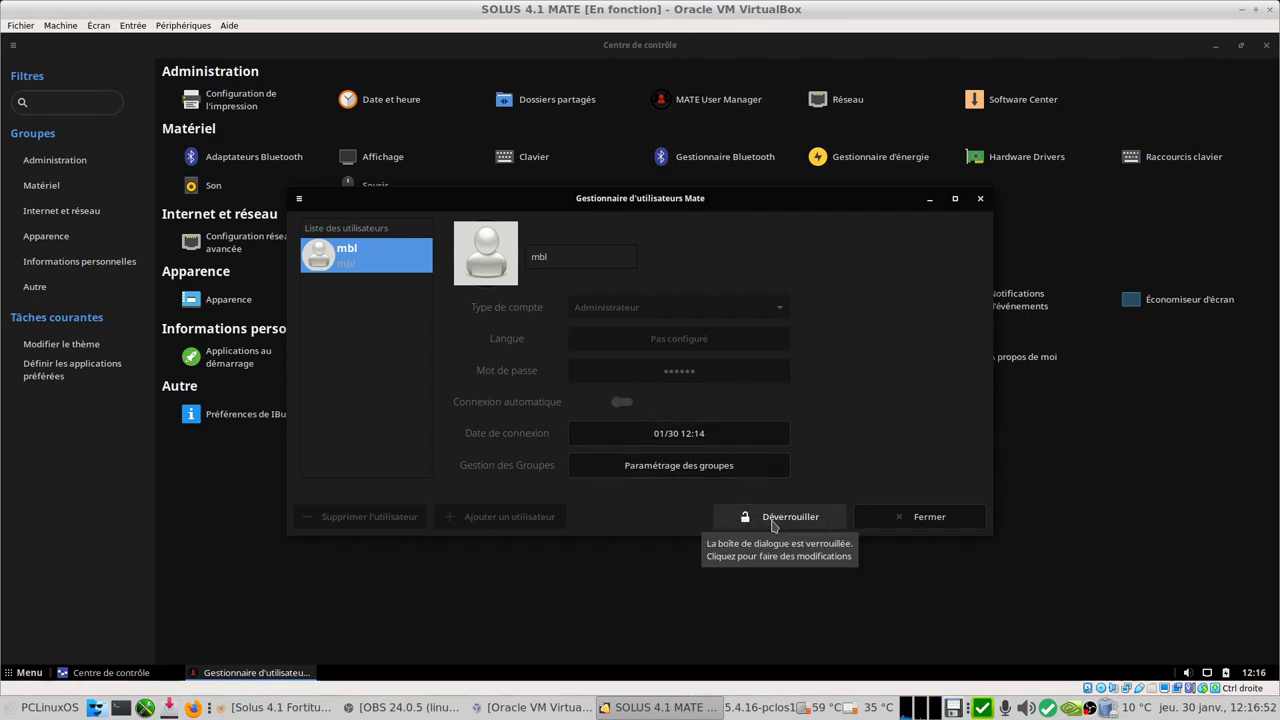
left_click(772, 522)
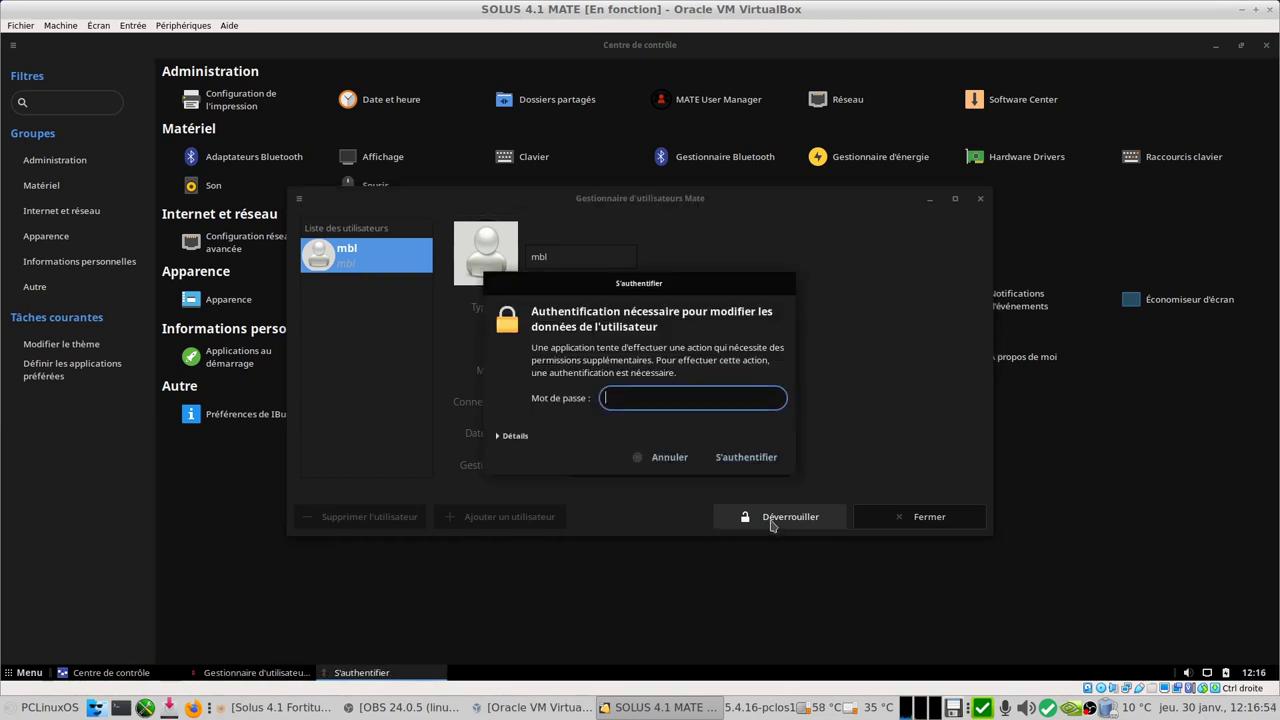
type("m")
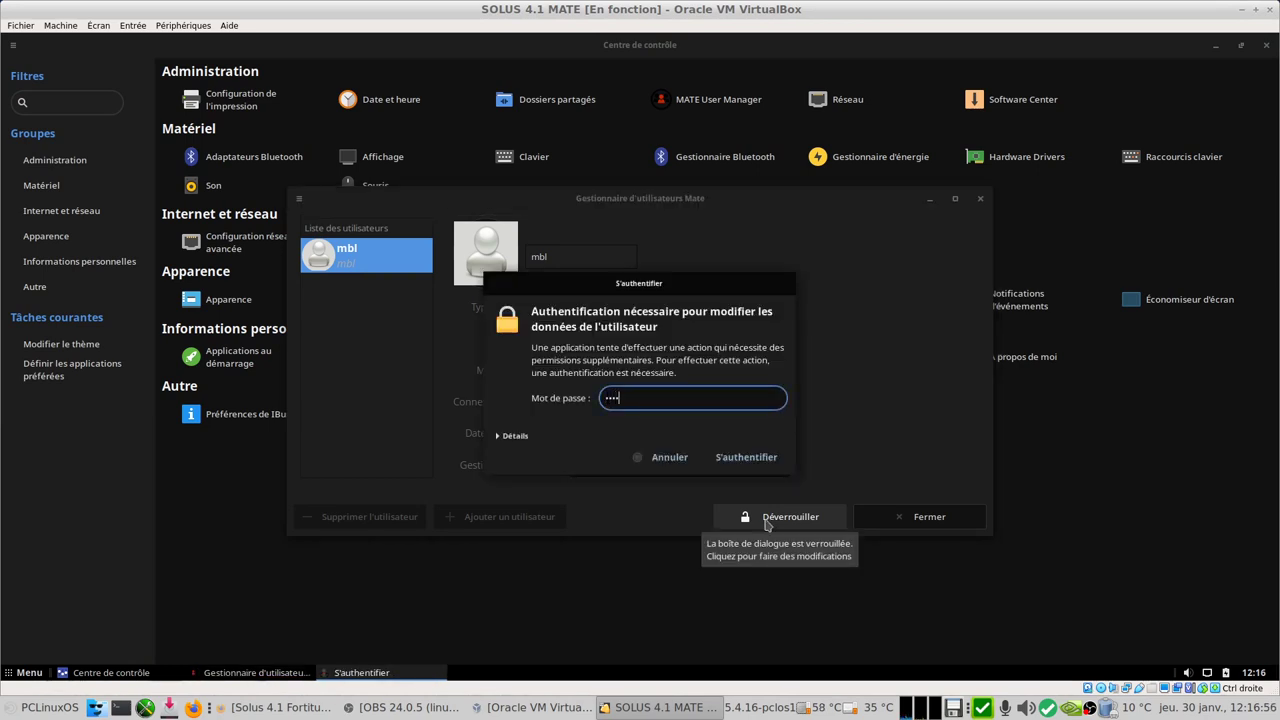
key("Return")
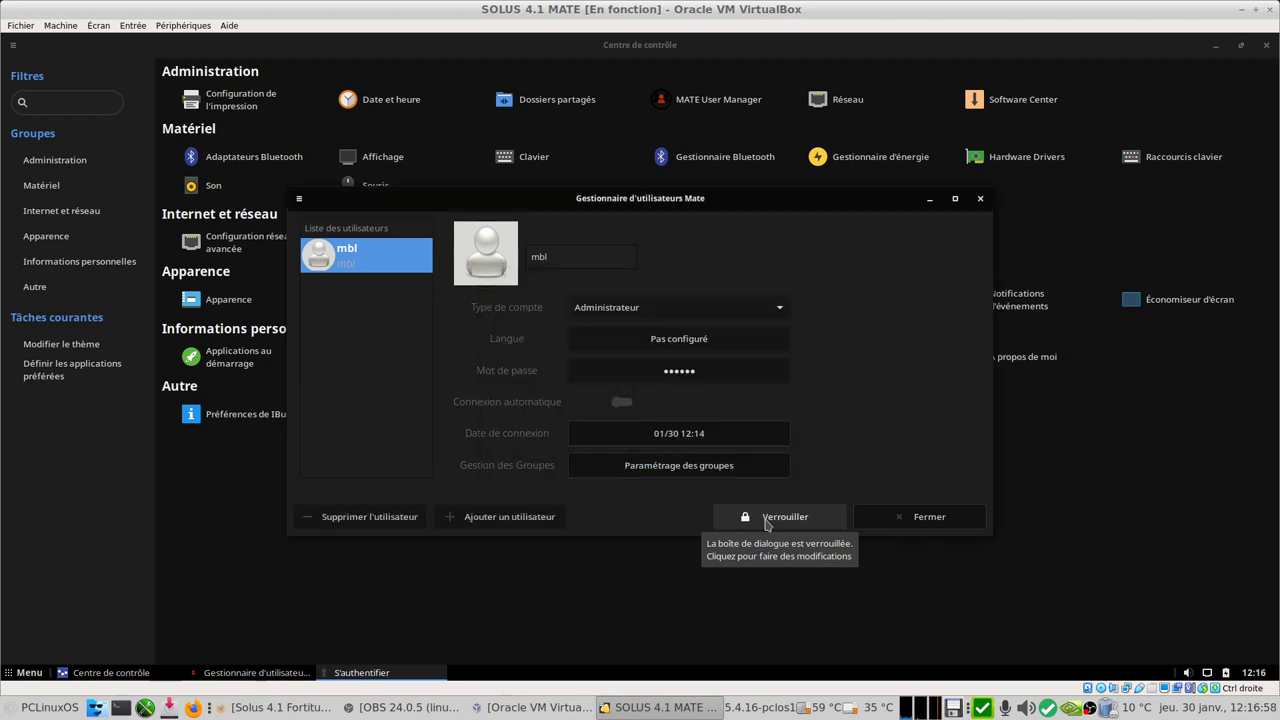
Step: Open and cancel Ajouter un utilisateur, close the User Manager, and start Hardware Drivers
left_click(475, 526)
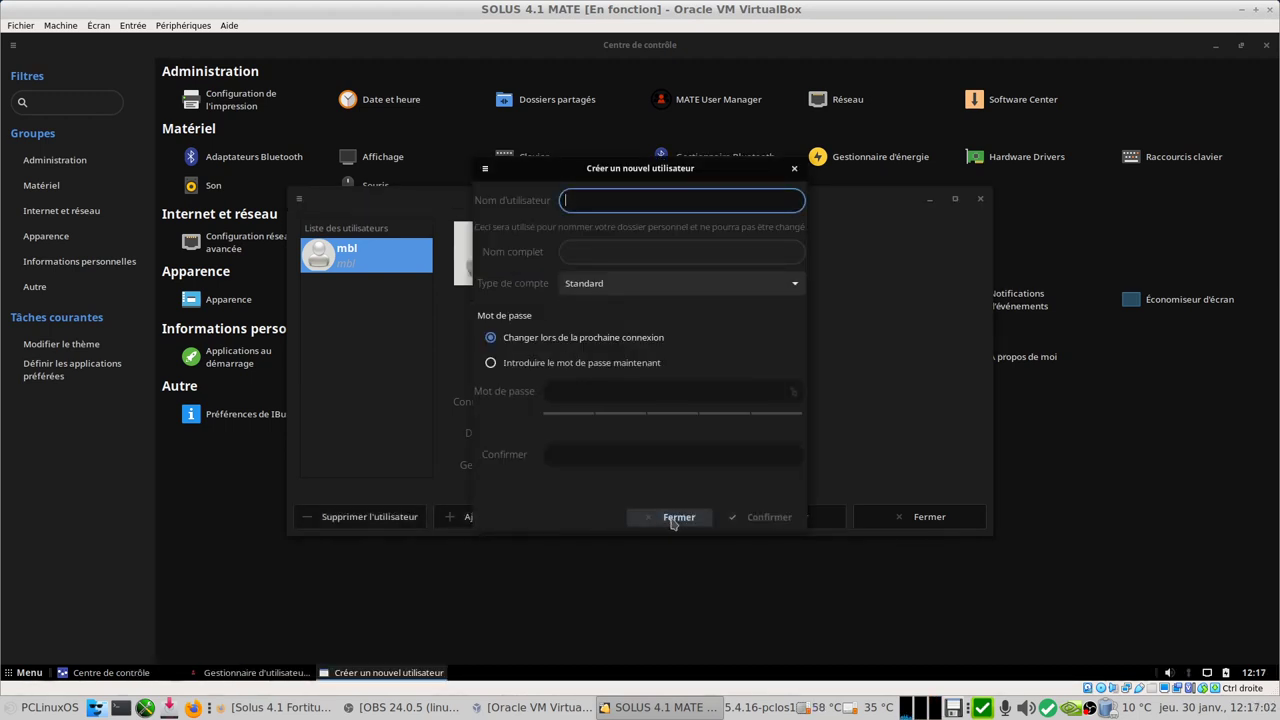
left_click(676, 518)
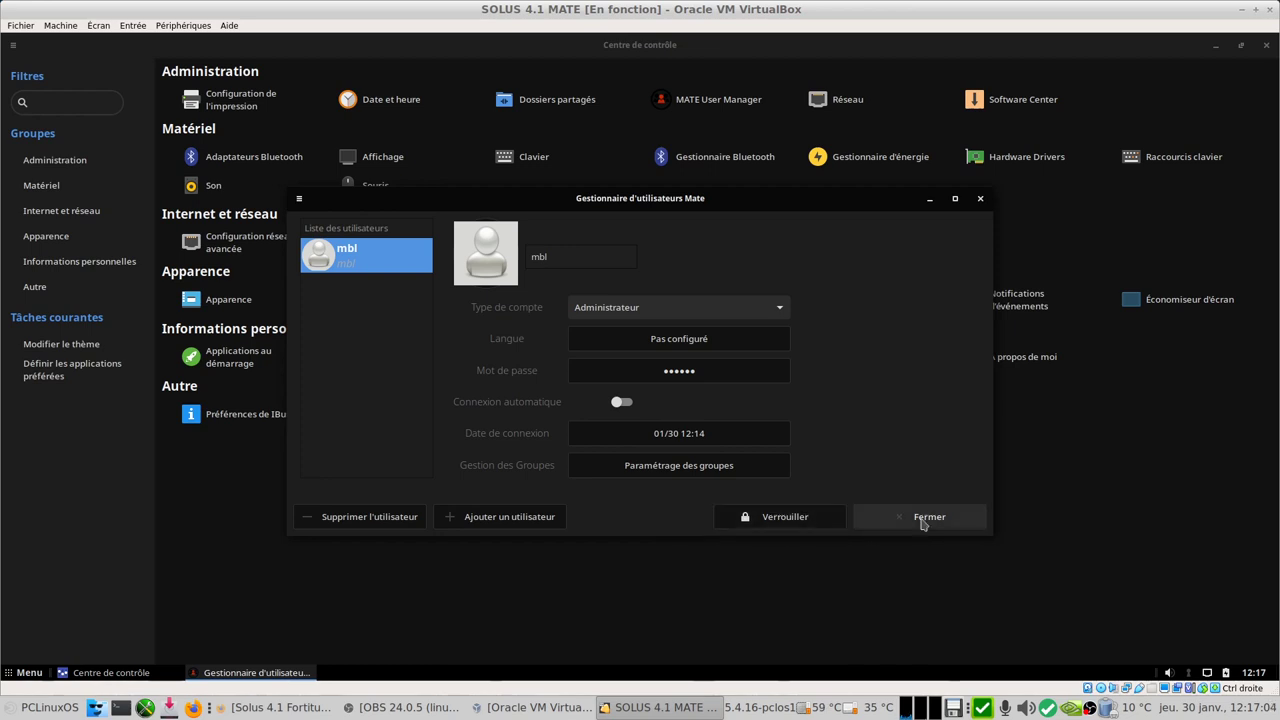
left_click(920, 521)
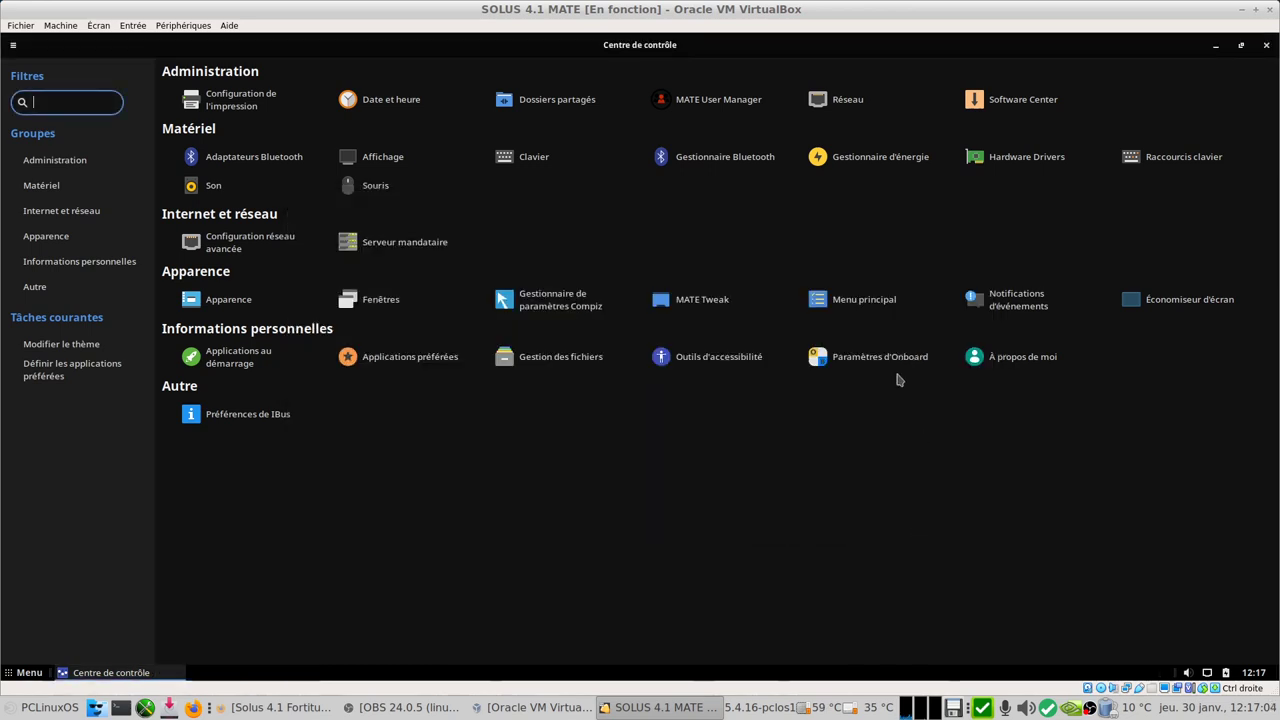
left_click(1040, 163)
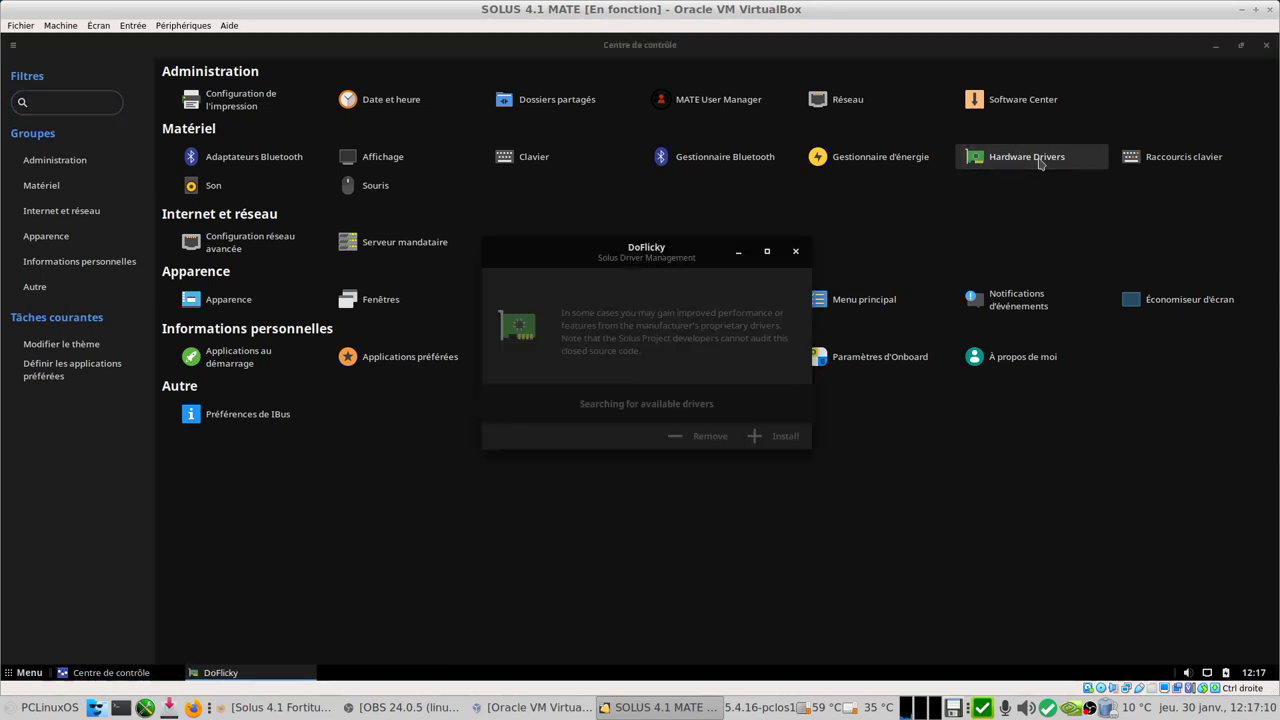
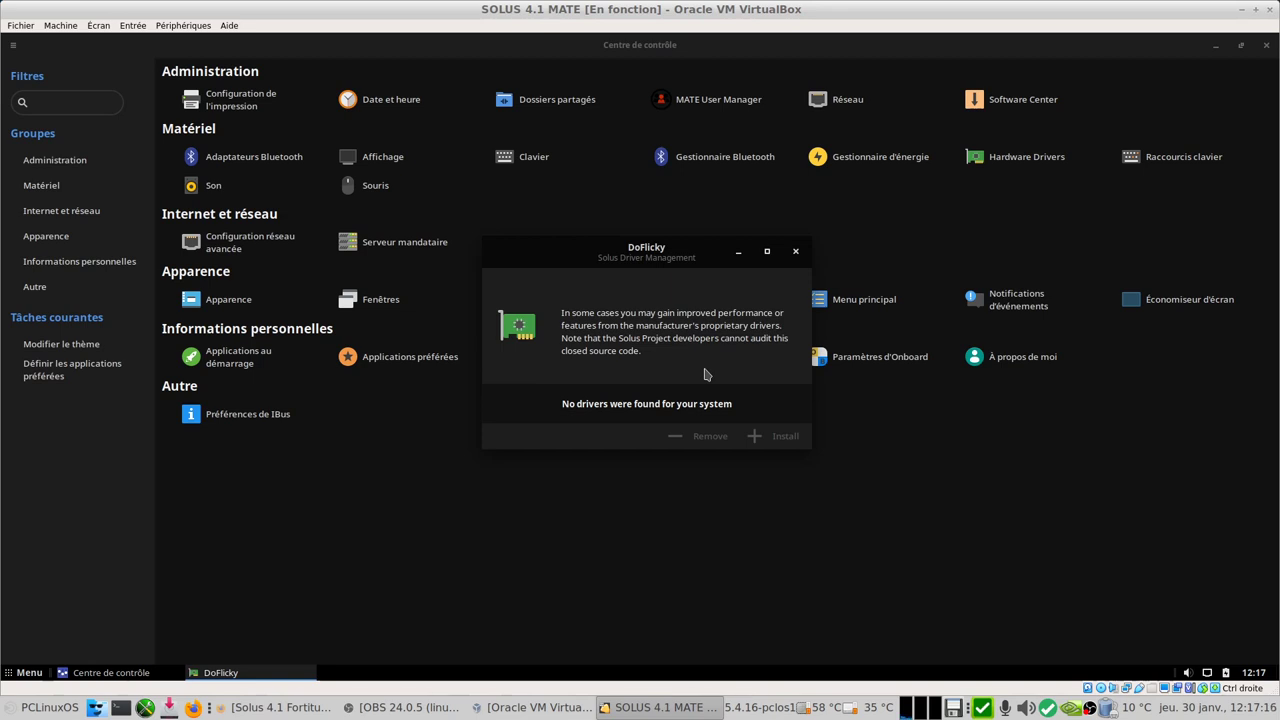
Step: Close DoFlicky and MATE Tweak, exit the Control Center, and open the panel Menu
left_click(795, 254)
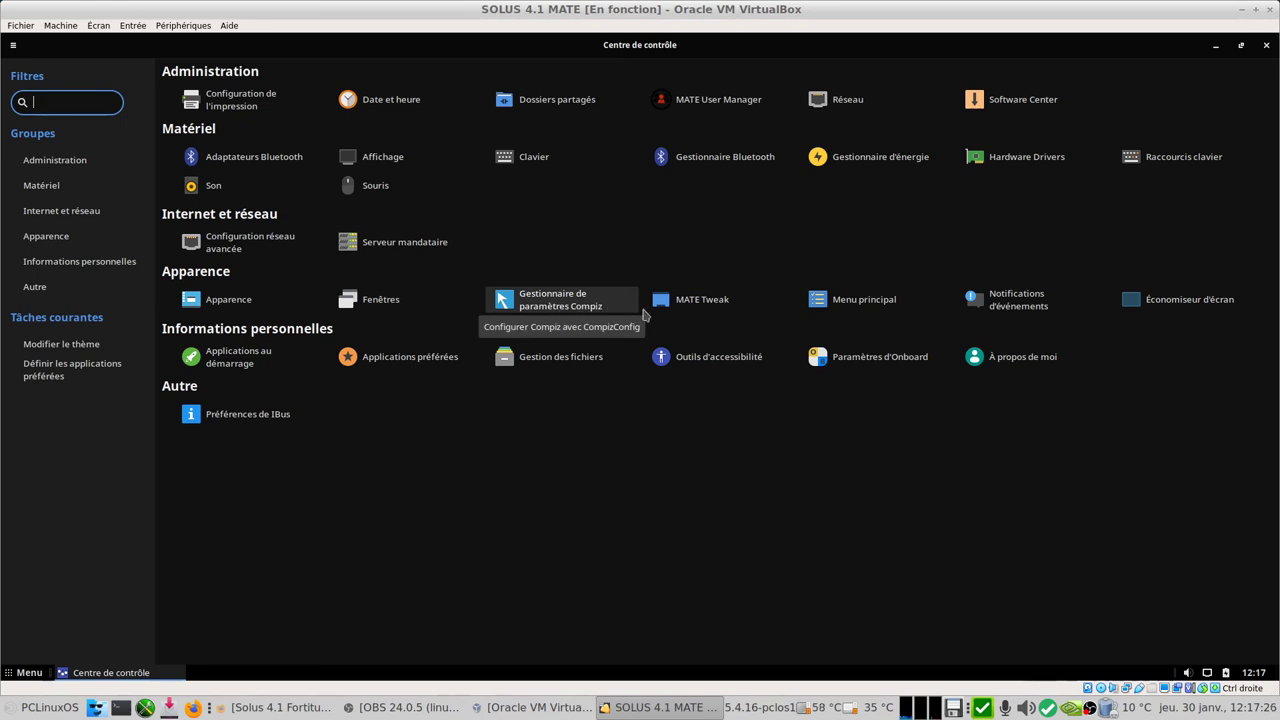
left_click(686, 306)
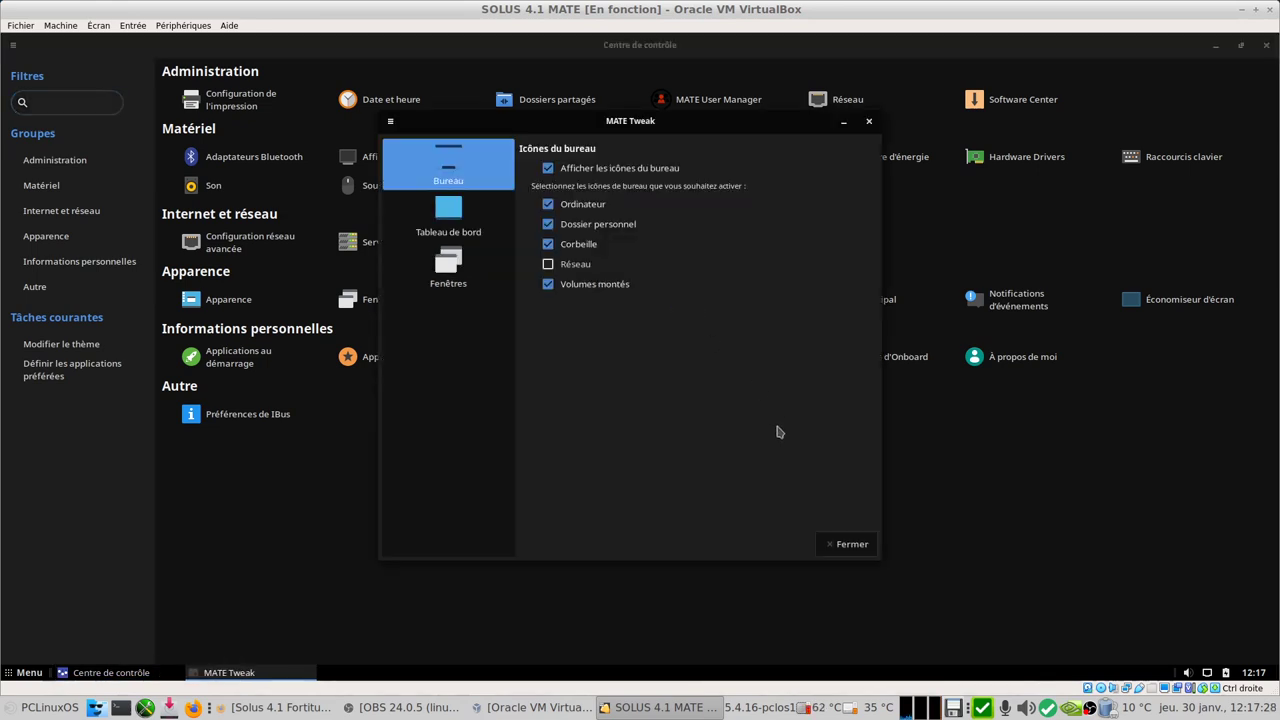
left_click(848, 545)
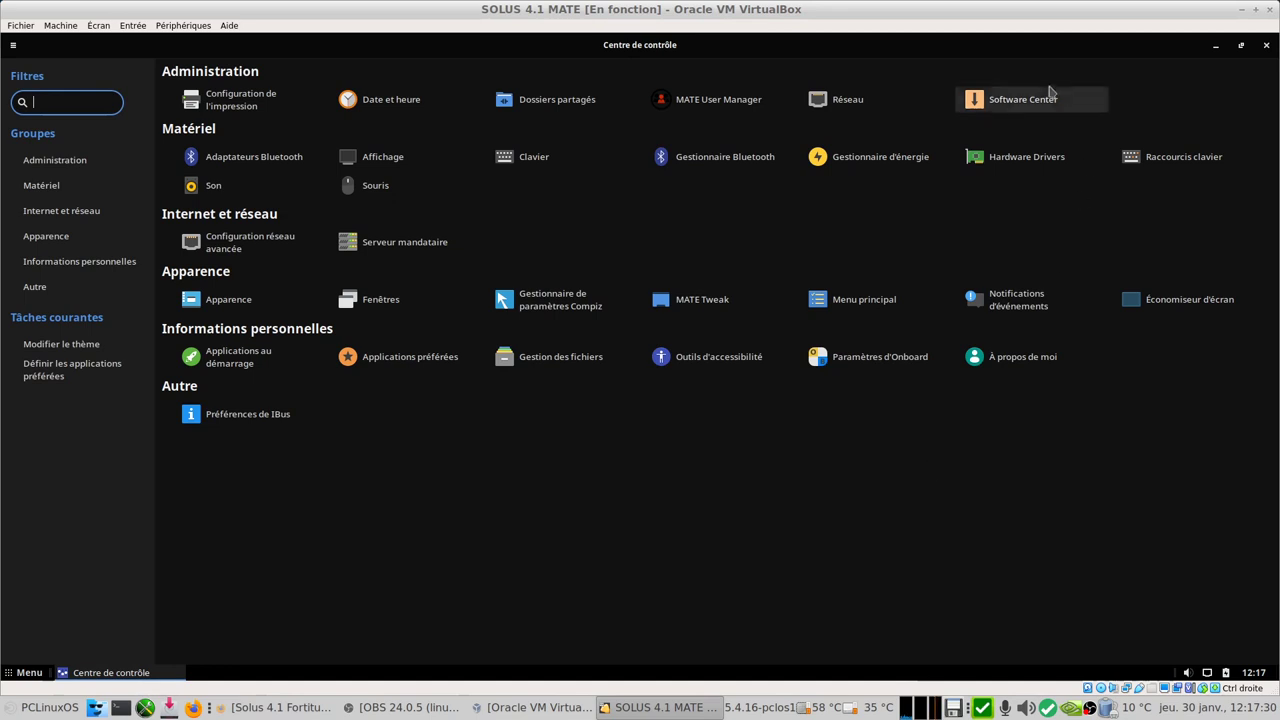
left_click(1266, 45)
left_click(29, 672)
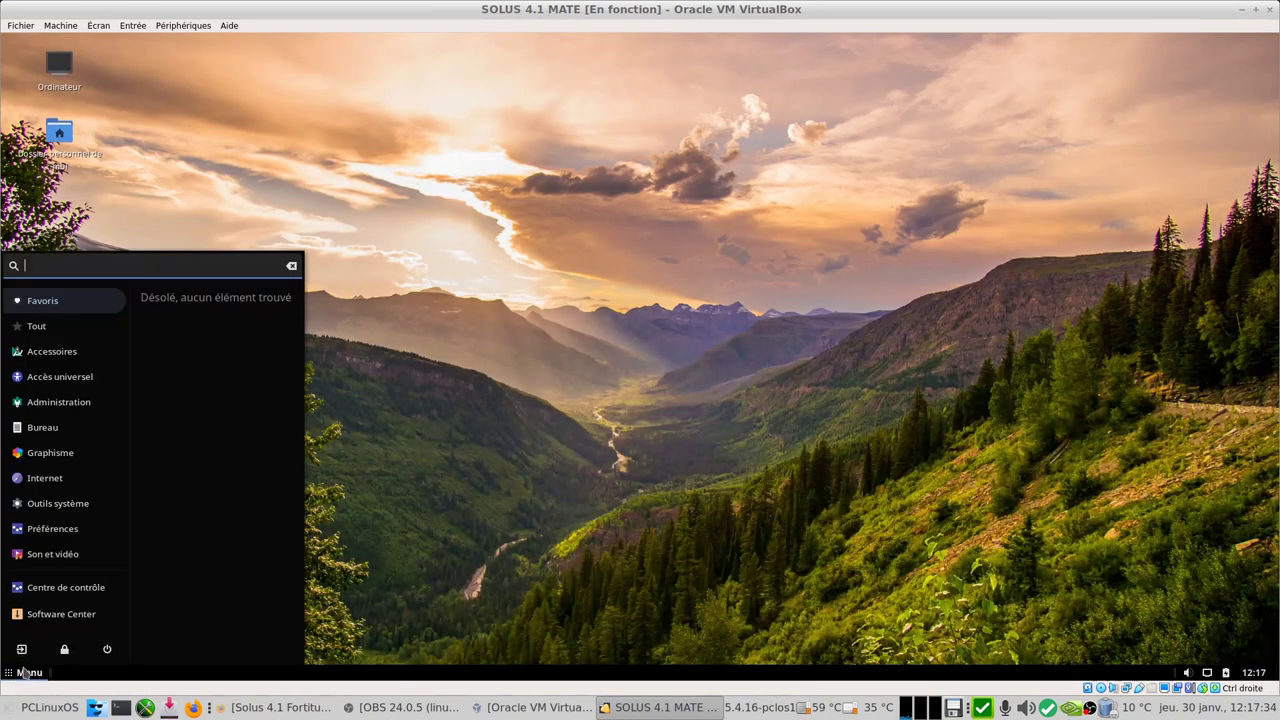
Step: Launch Software Center maximized and browse the Desktop Software & Theming and Gaming on Solus categories
left_click(47, 626)
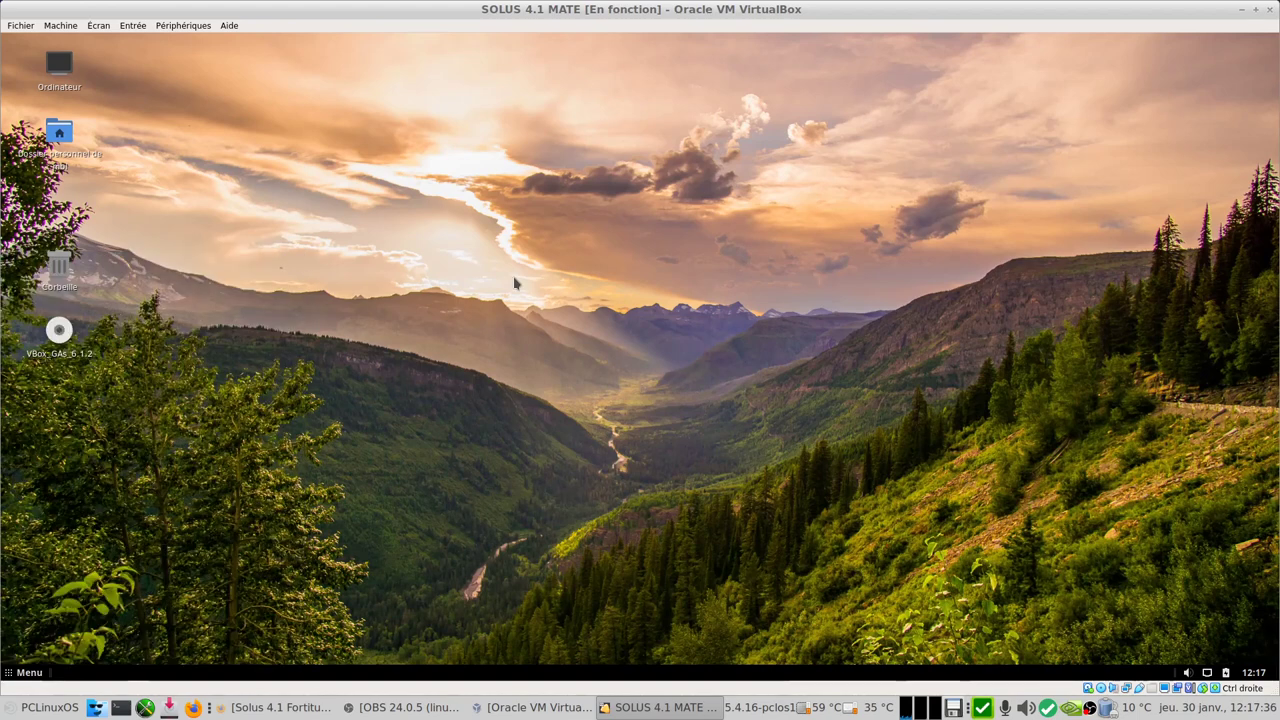
left_click(911, 124)
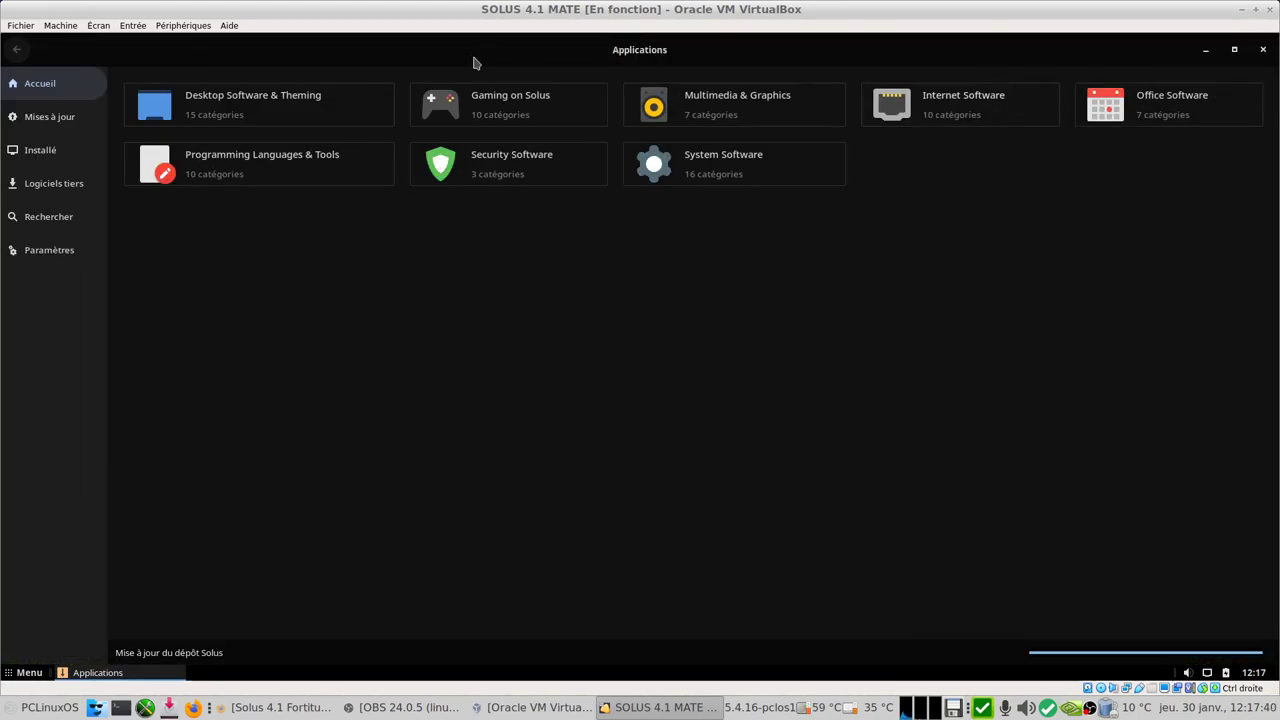
left_click(300, 112)
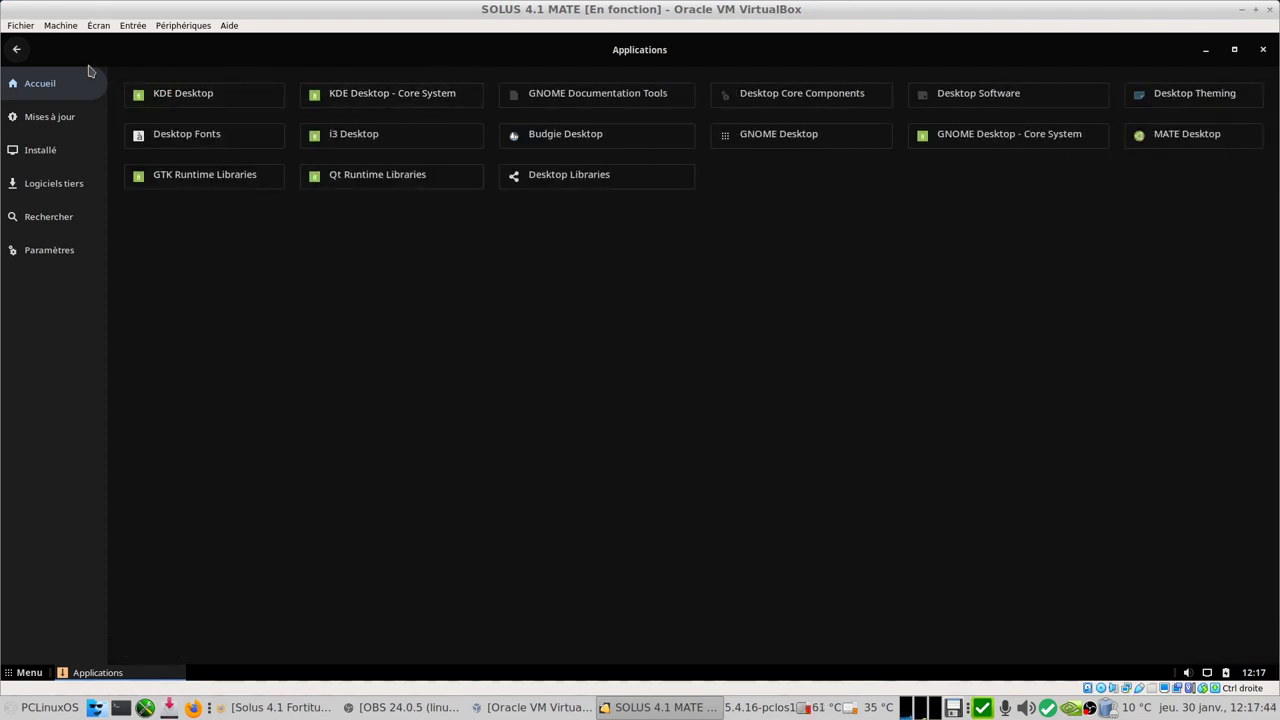
left_click(17, 50)
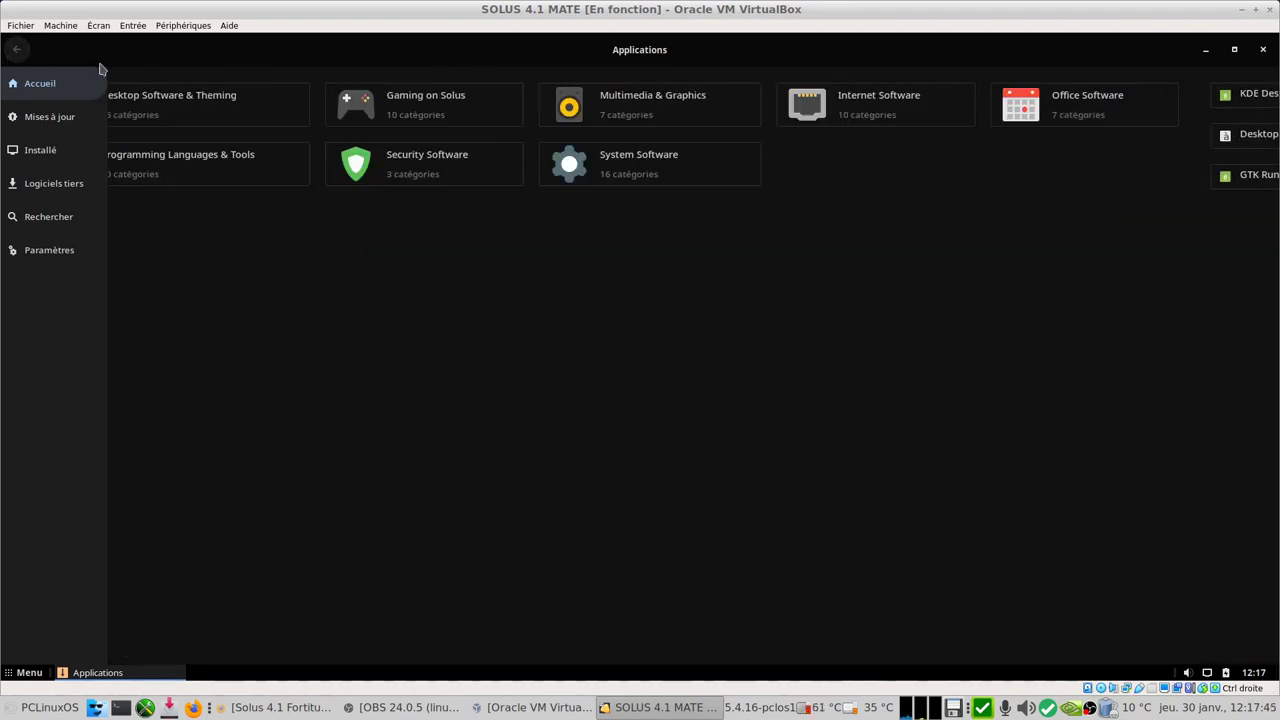
left_click(492, 110)
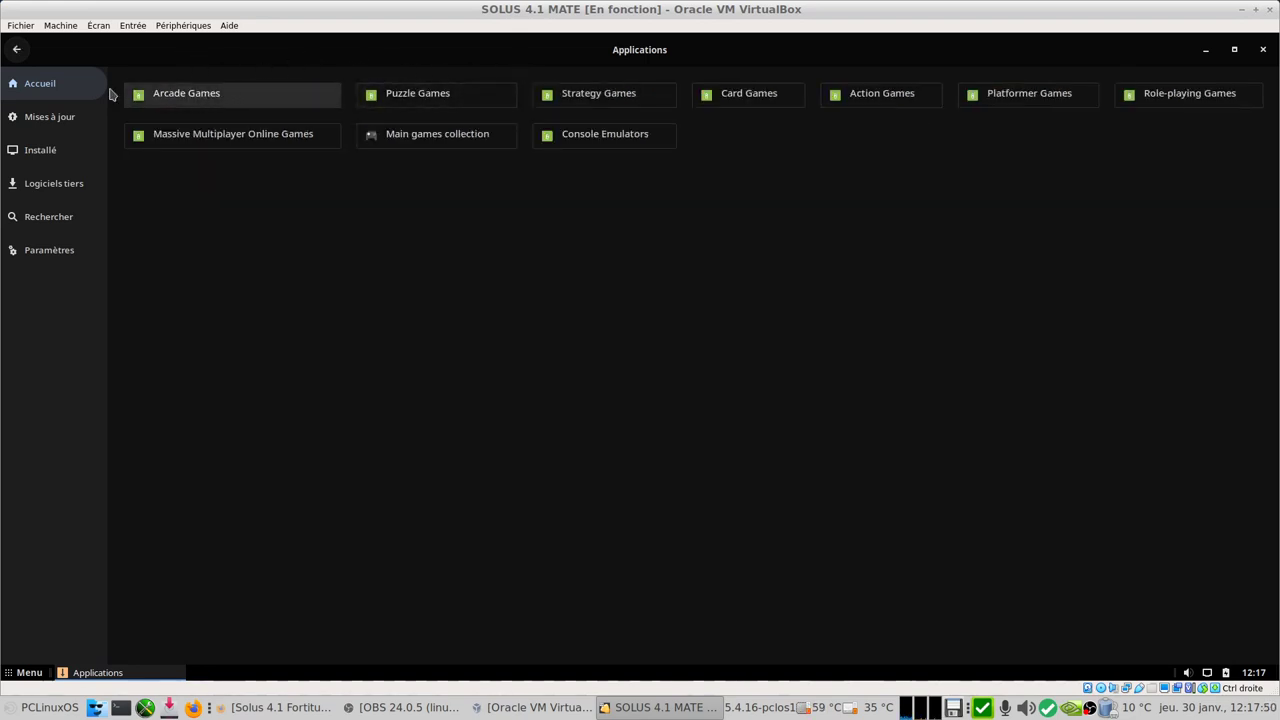
left_click(22, 54)
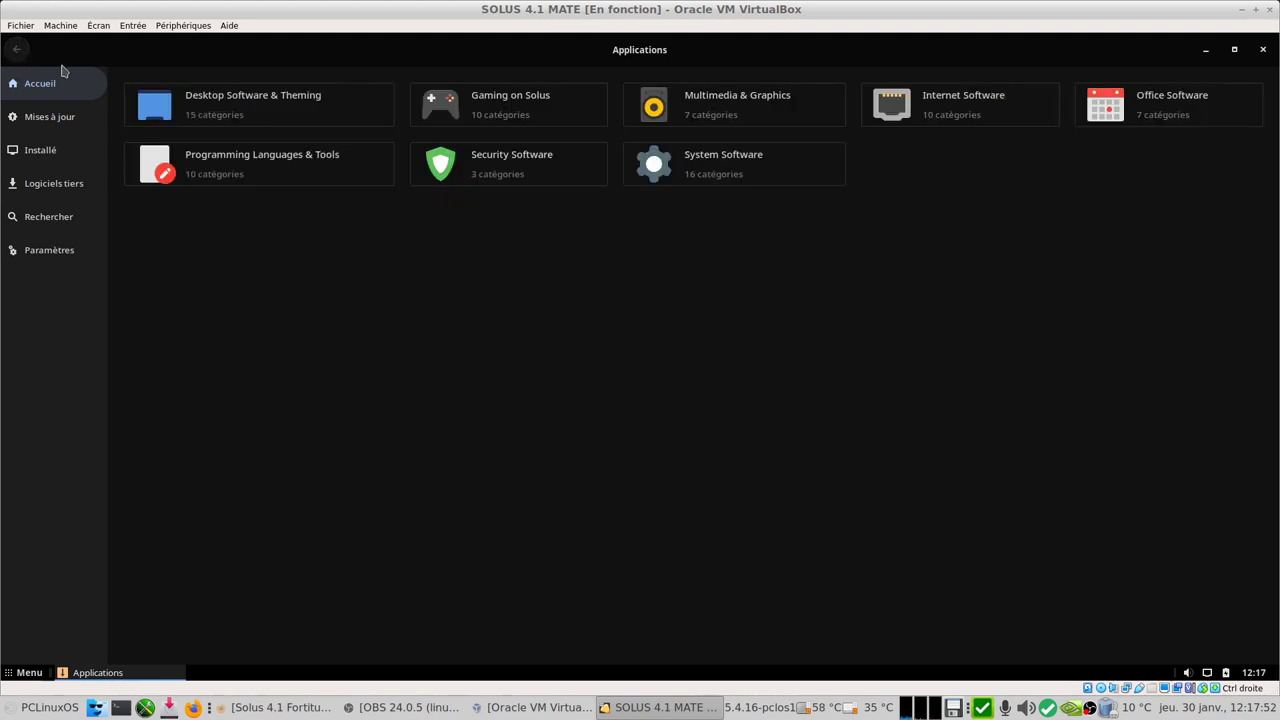
Step: Confirm no updates are pending, then view the aa-lsm-hook and acl installed-package details
left_click(55, 124)
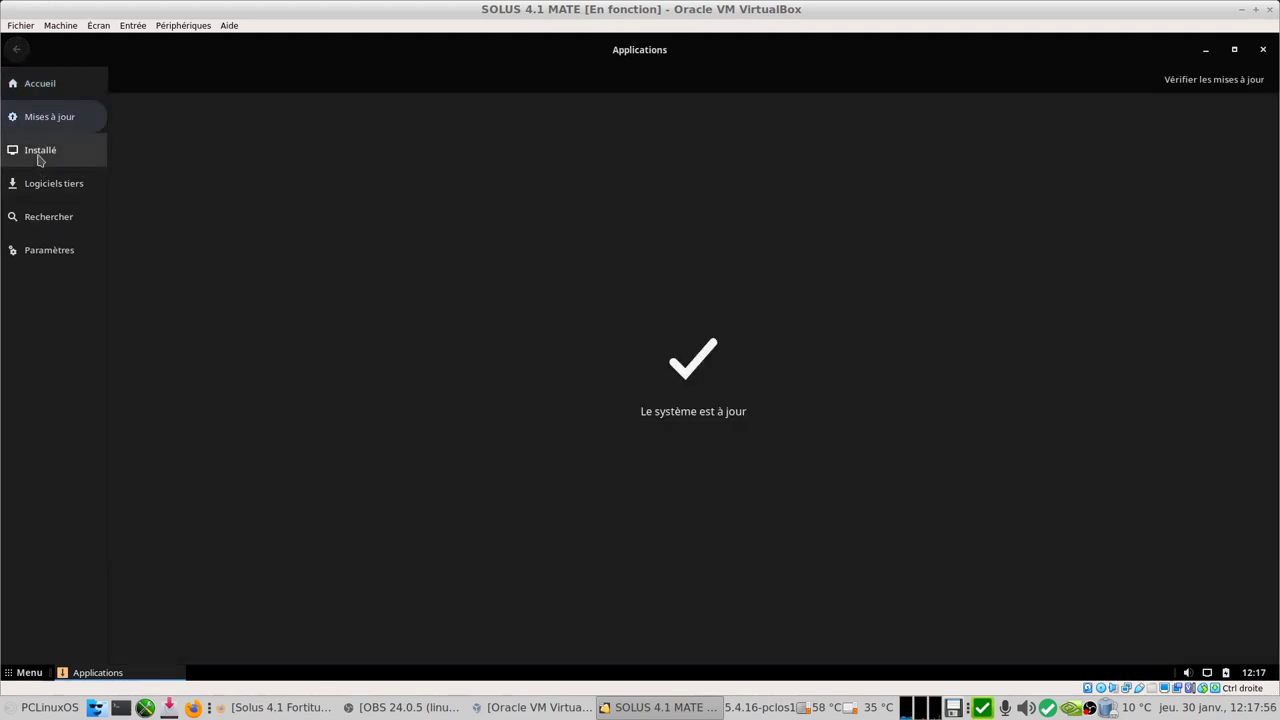
left_click(40, 158)
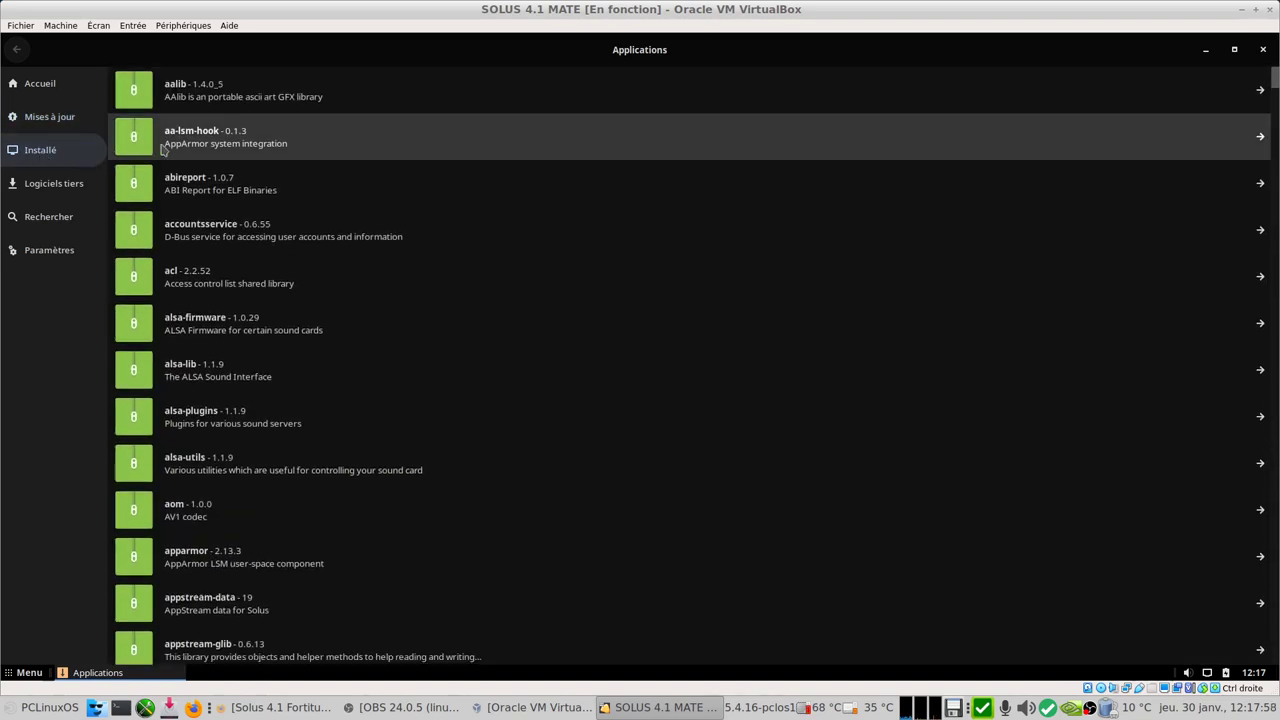
left_click(185, 140)
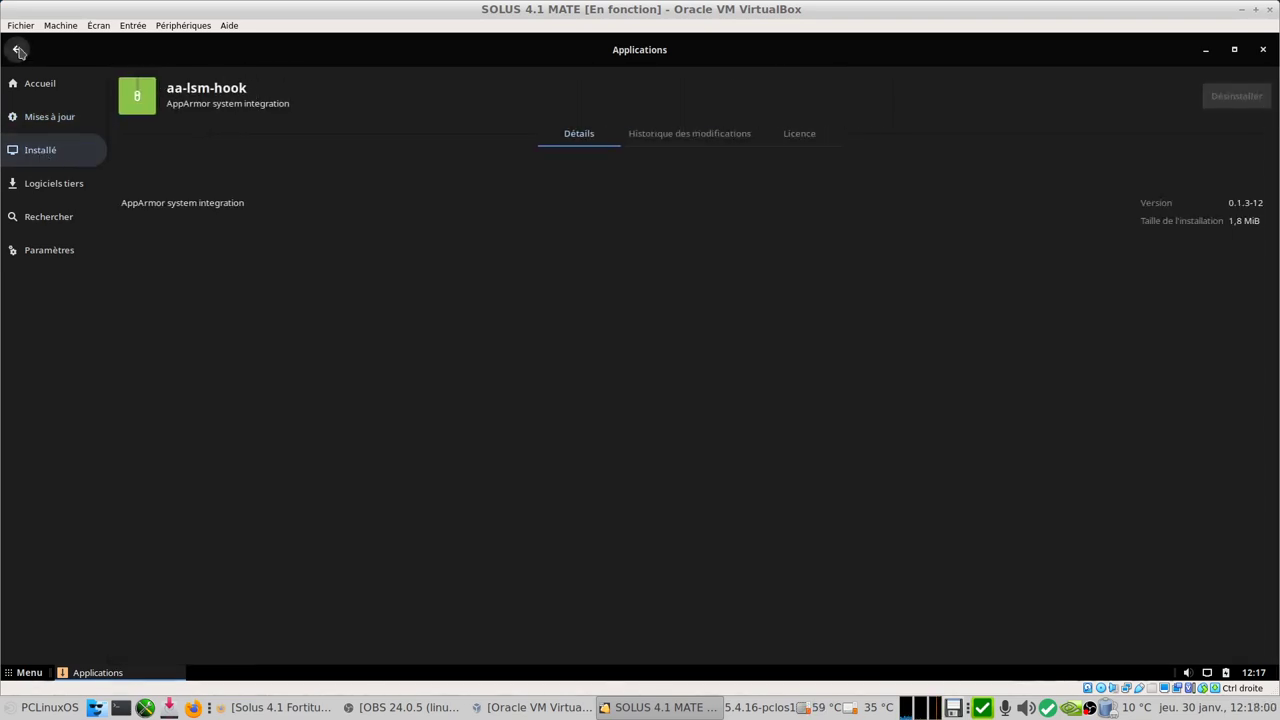
left_click(18, 50)
left_click(199, 278)
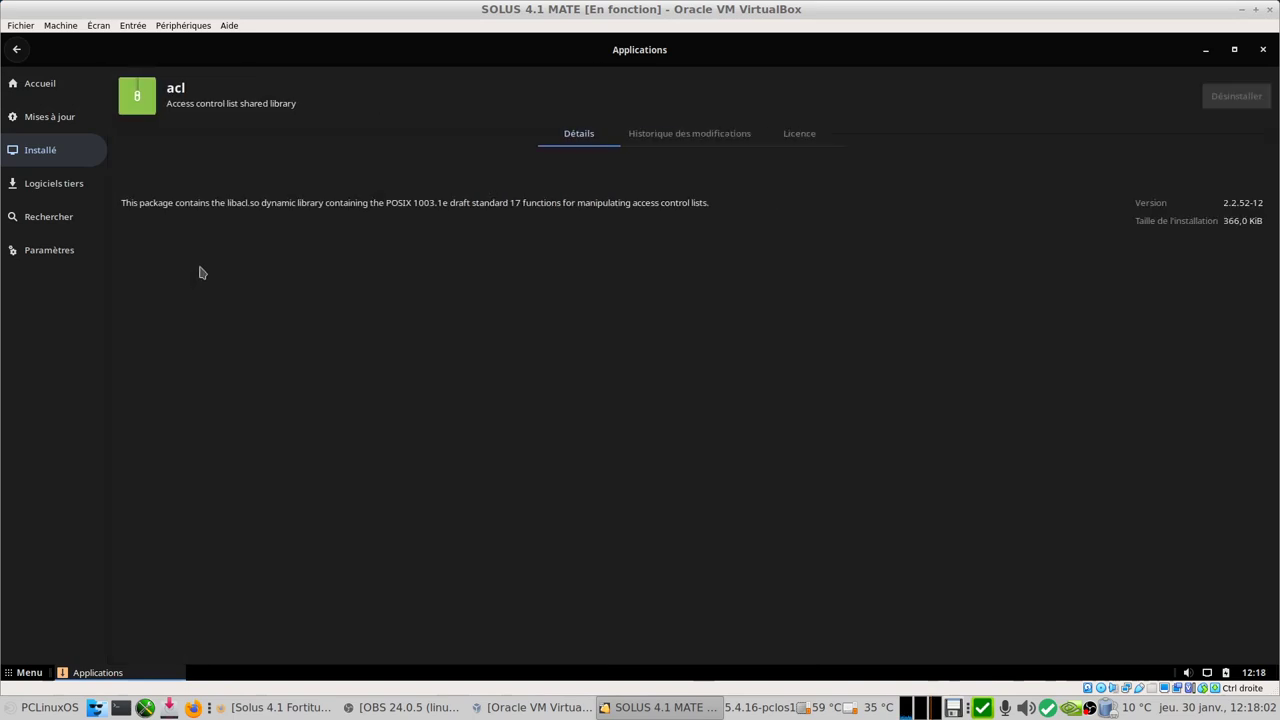
left_click(18, 50)
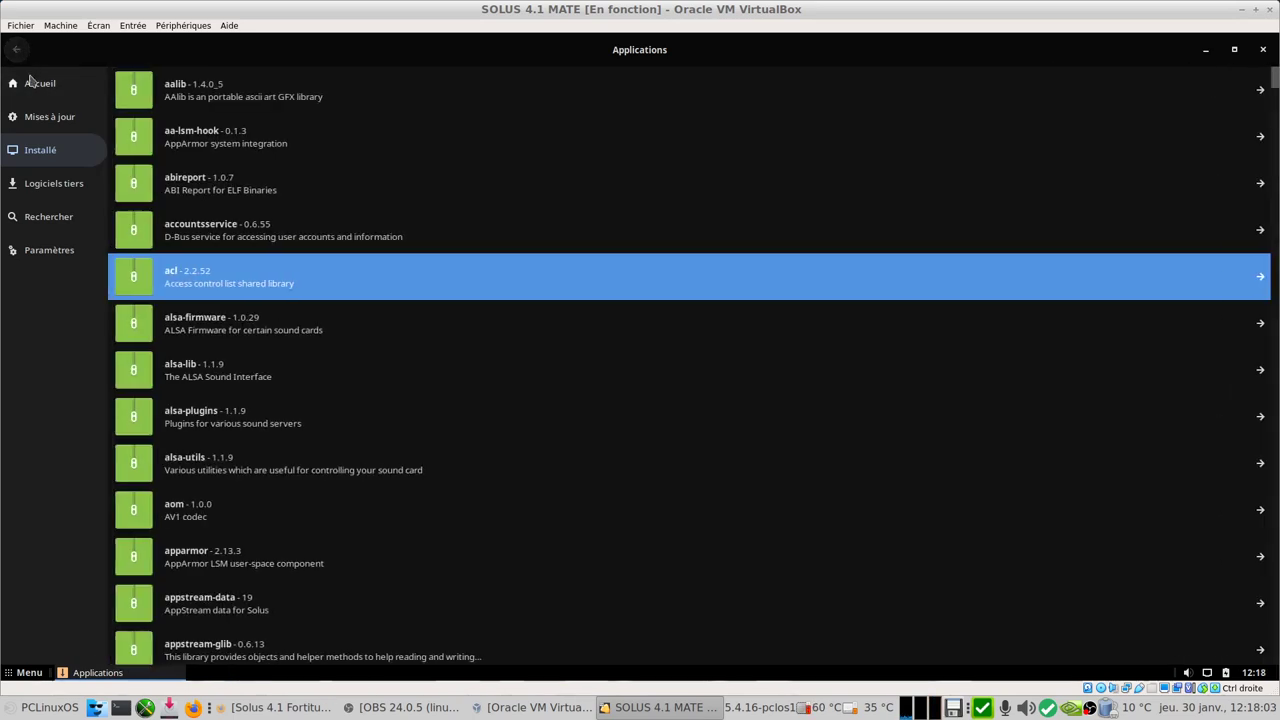
Step: Scroll through the Logiciels tiers third-party list, then move to the Rechercher search page
left_click(58, 188)
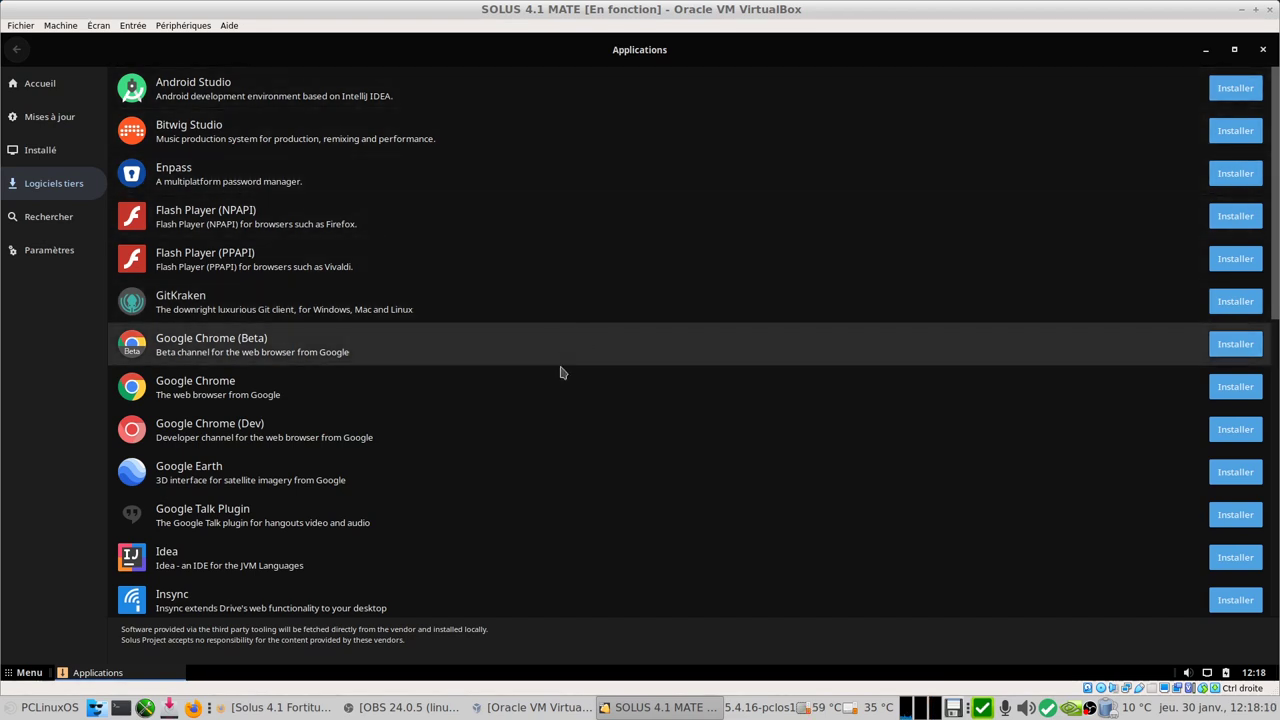
scroll(535, 387, "down", 10)
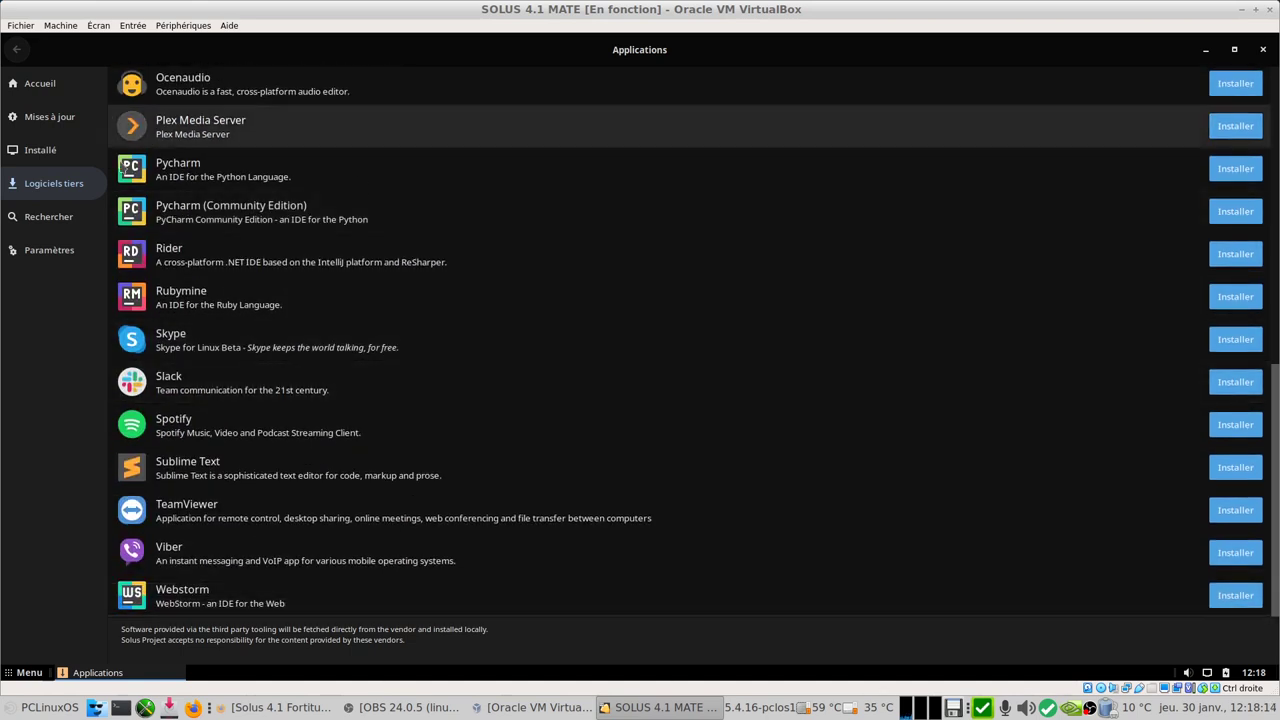
left_click(60, 228)
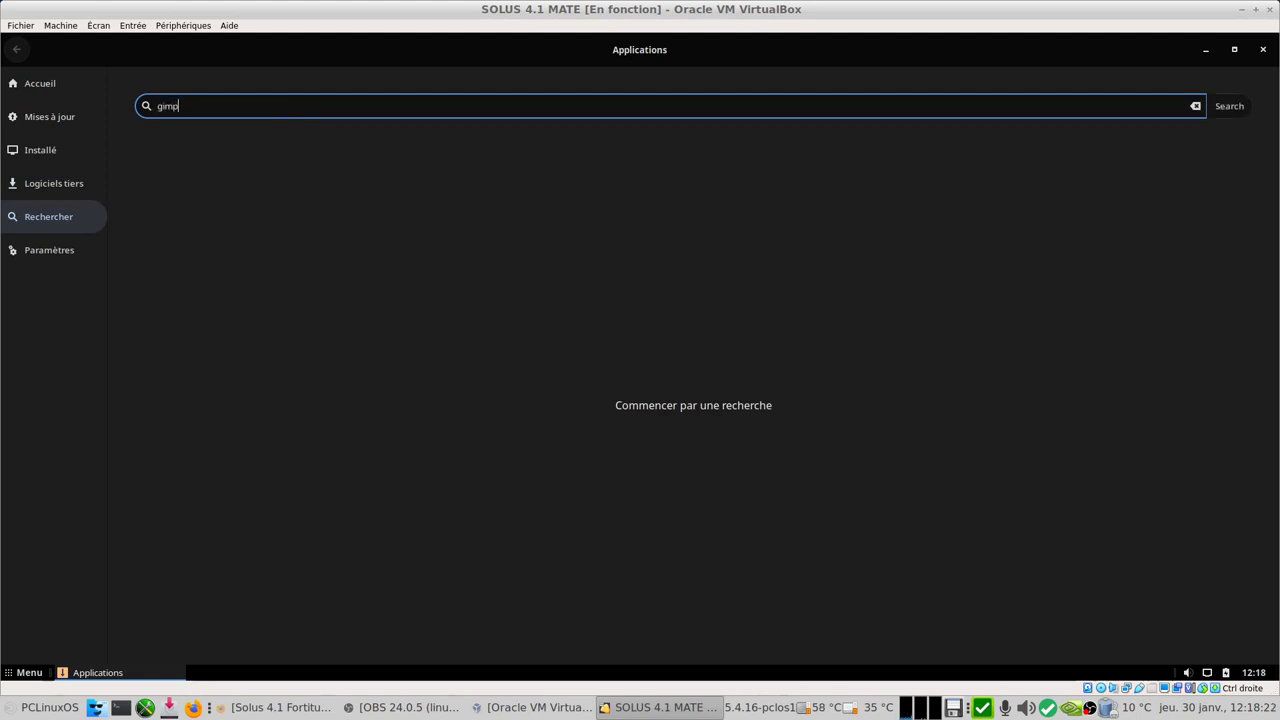
Step: Search for gimp and review its changelog, GPL-3.0-or-later licence and 2.10.14-49 details page
key("Return")
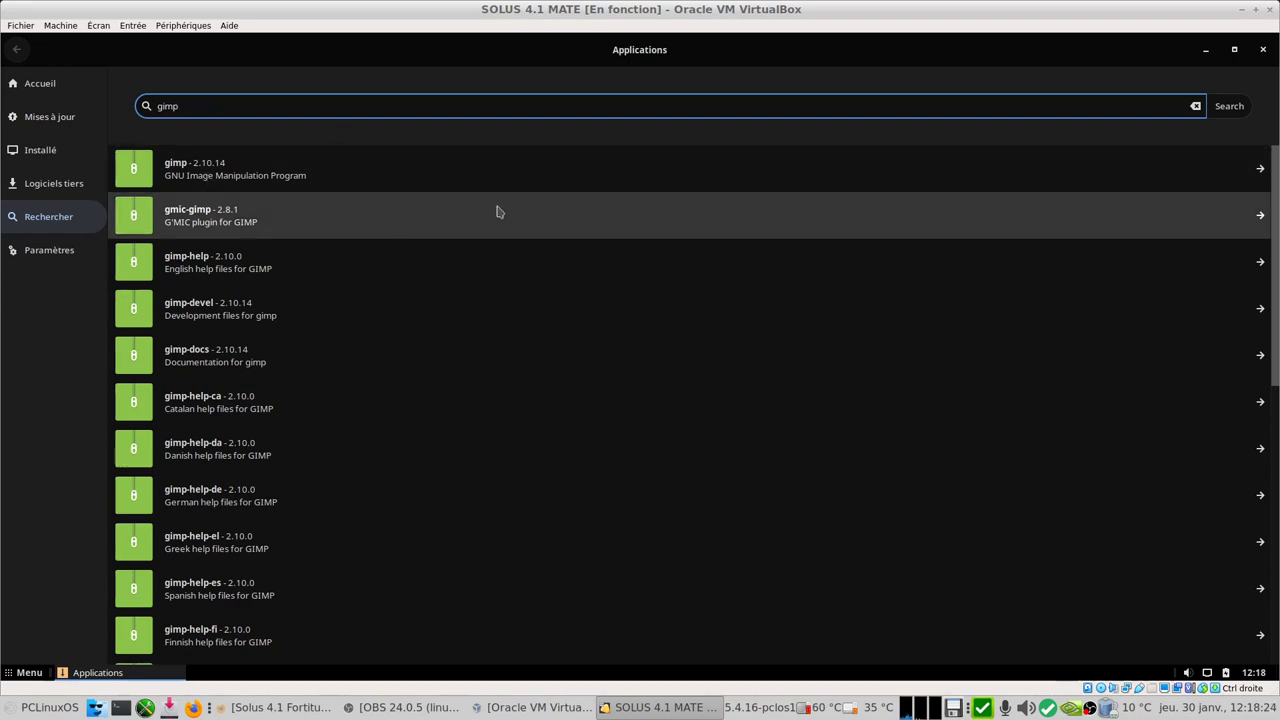
left_click(220, 177)
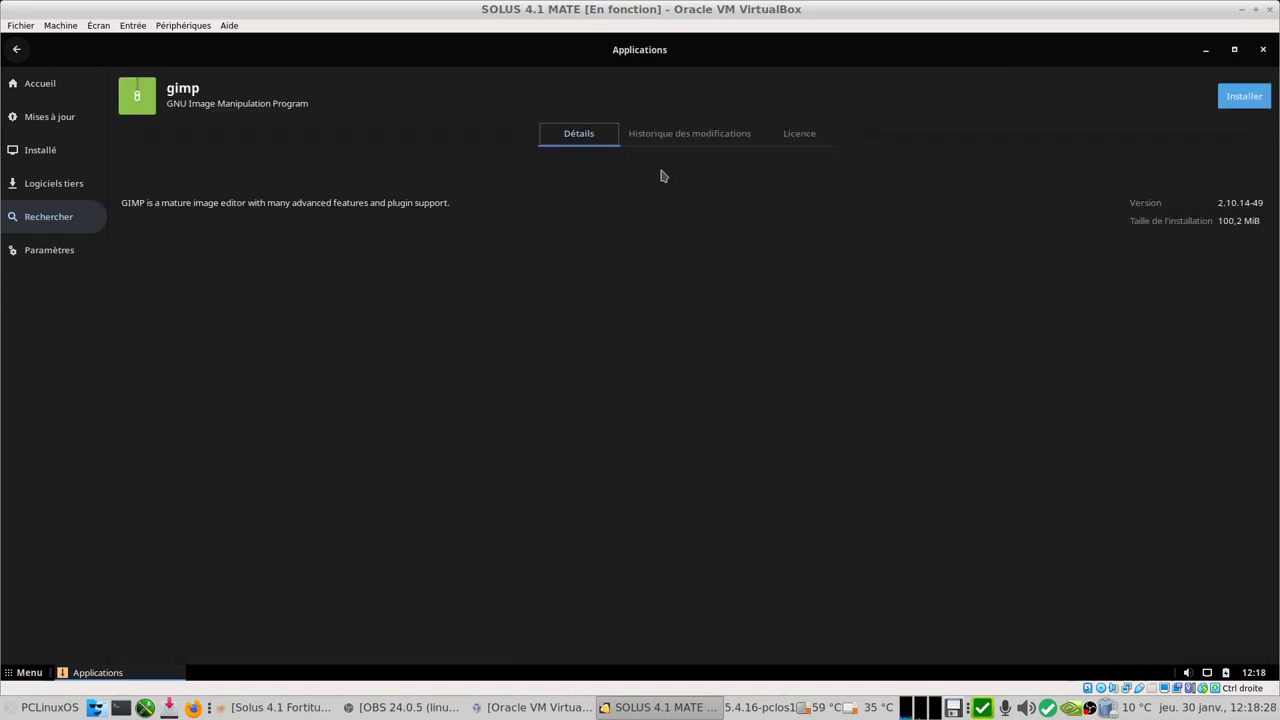
left_click(690, 134)
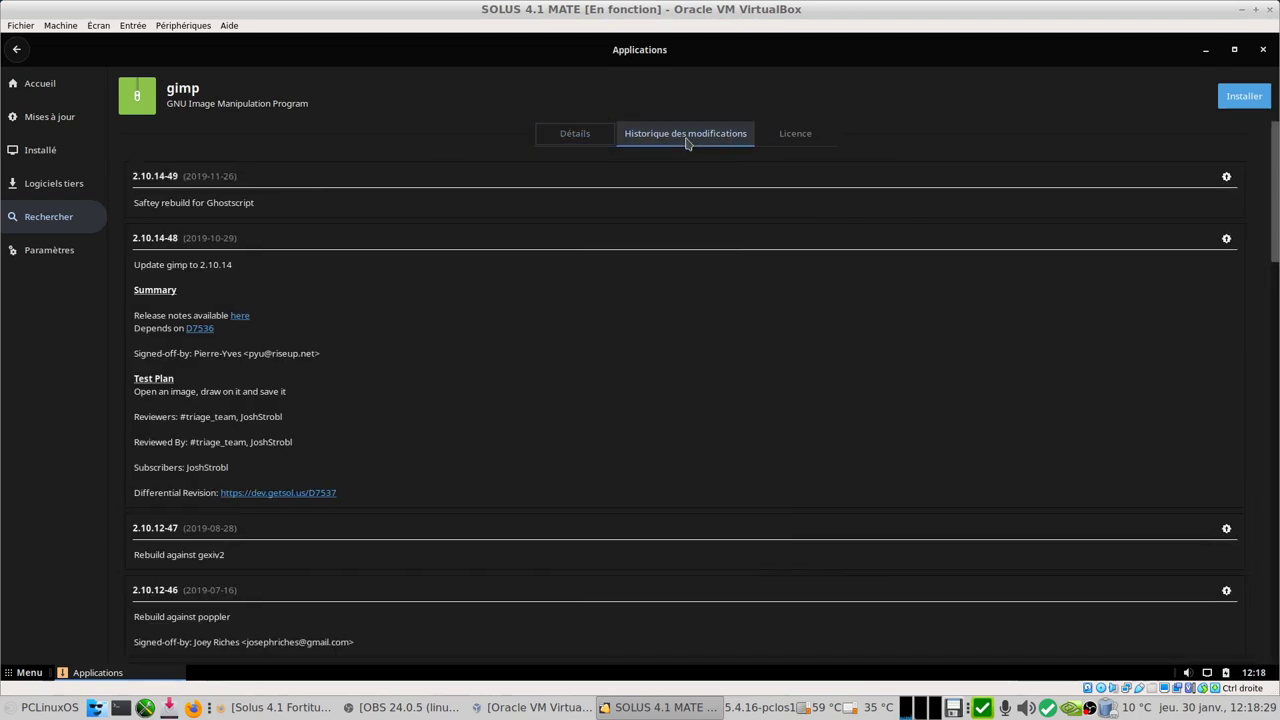
left_click(766, 135)
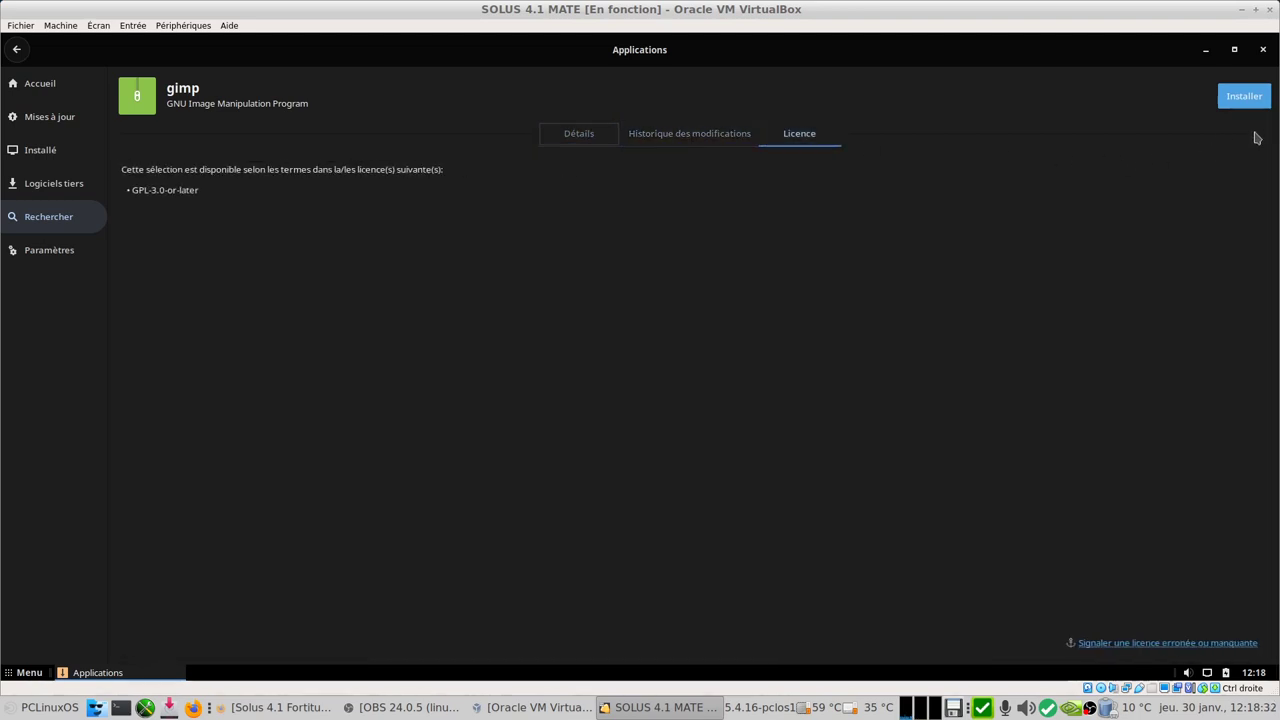
left_click(606, 135)
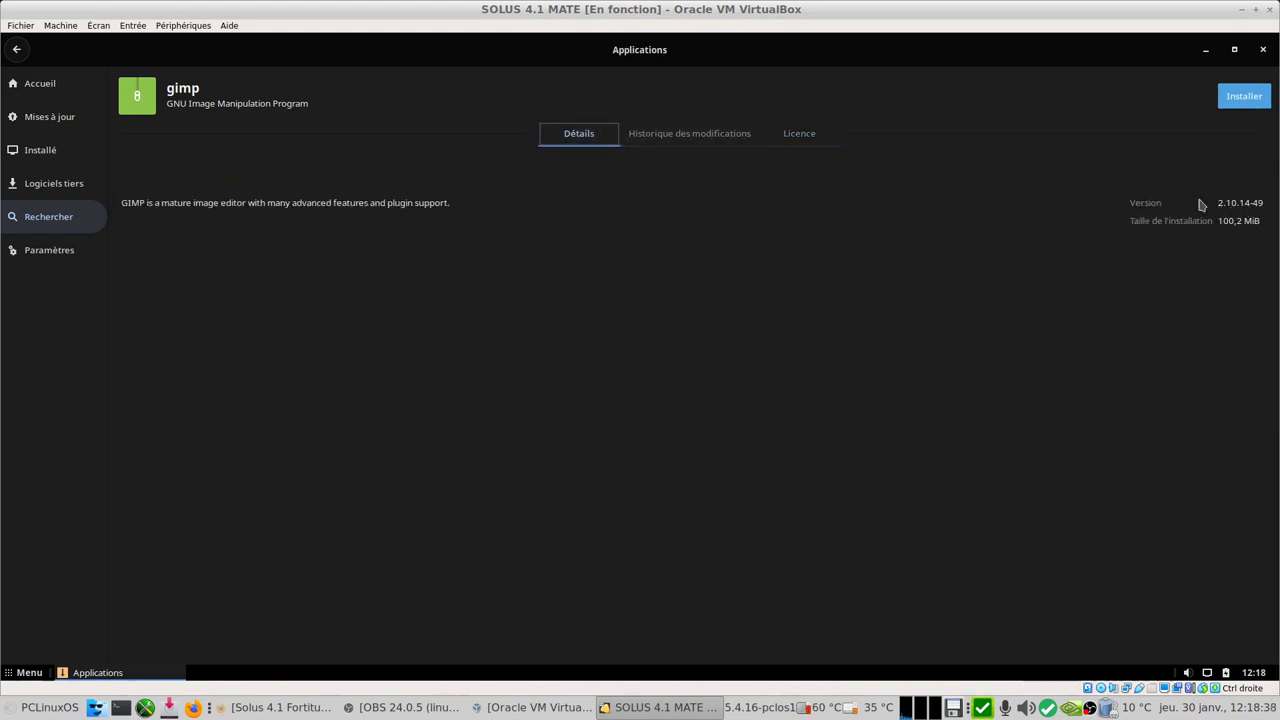
Step: Install gimp with its dependencies using the account password, check update settings, then minimize the store
left_click(1245, 97)
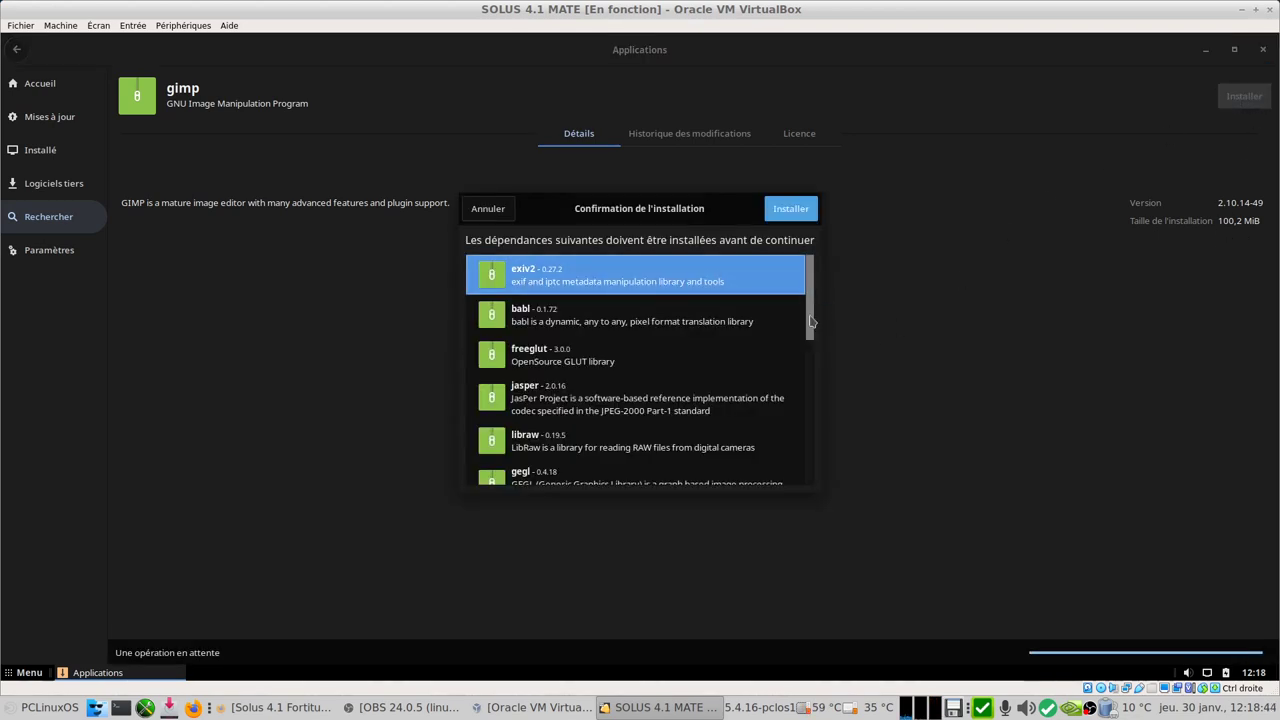
scroll(811, 321, "down", 5)
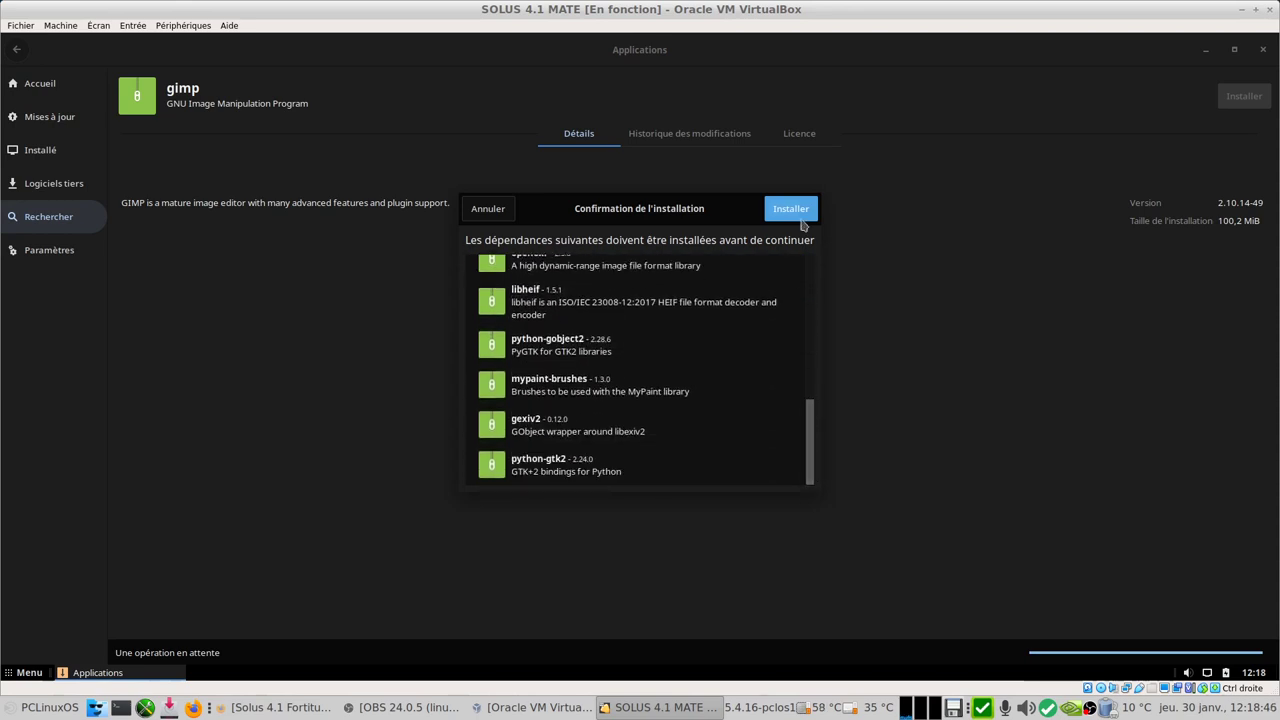
left_click(799, 216)
type("•")
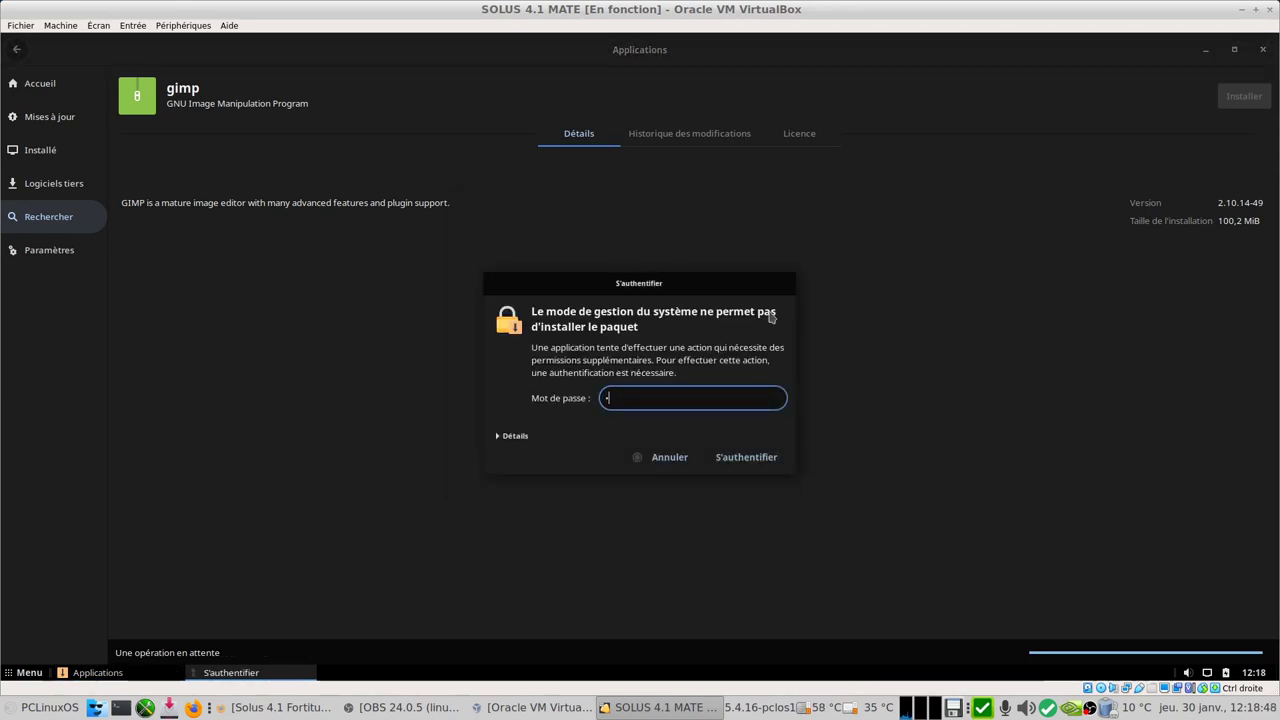
type("•••")
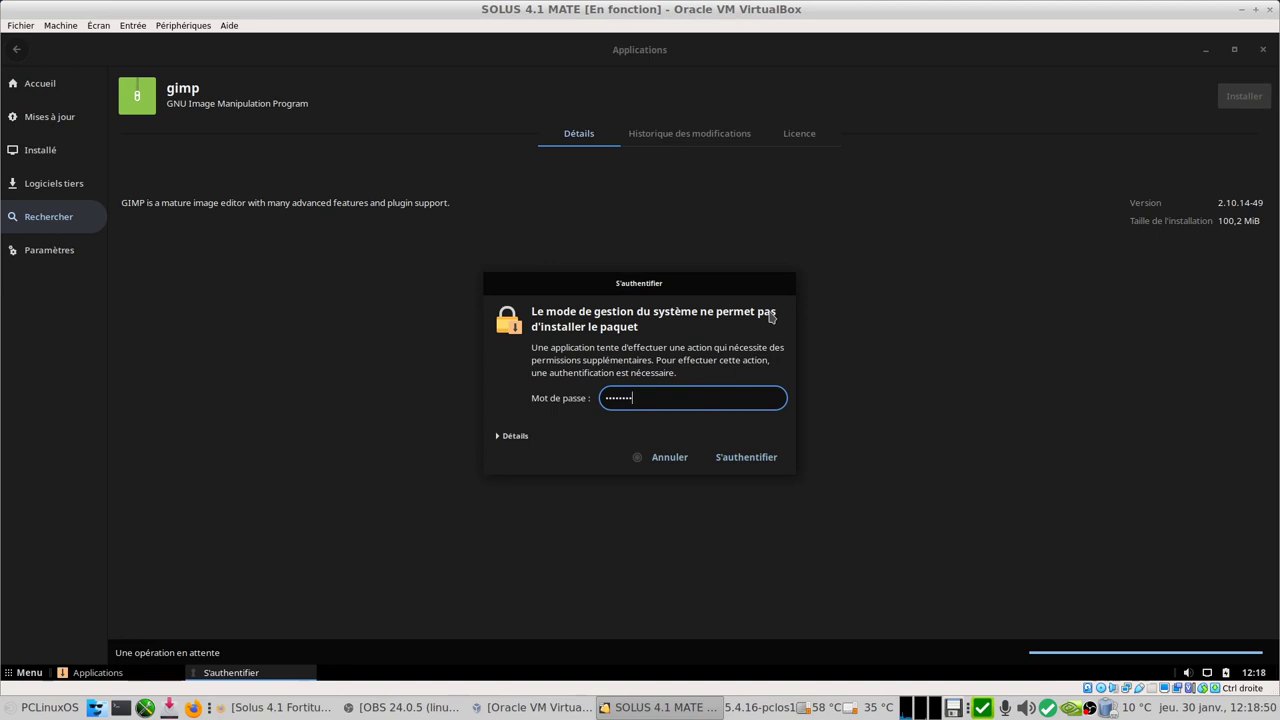
key("Return")
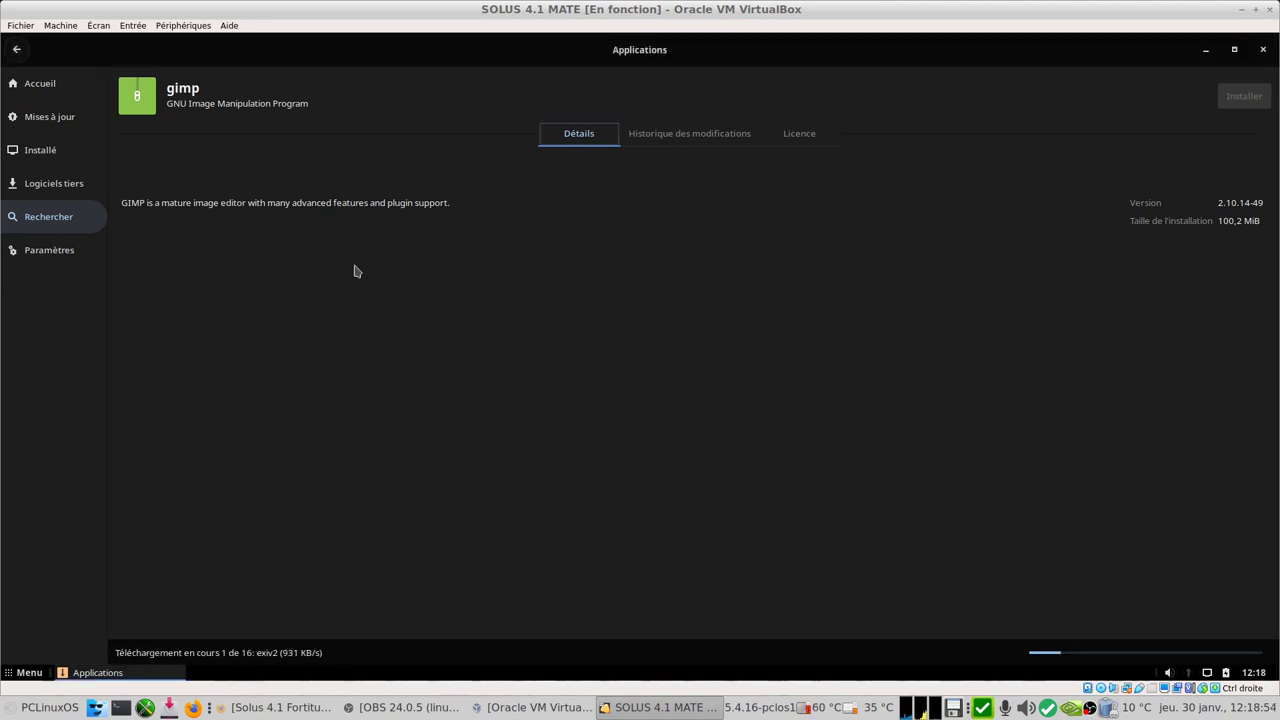
left_click(89, 260)
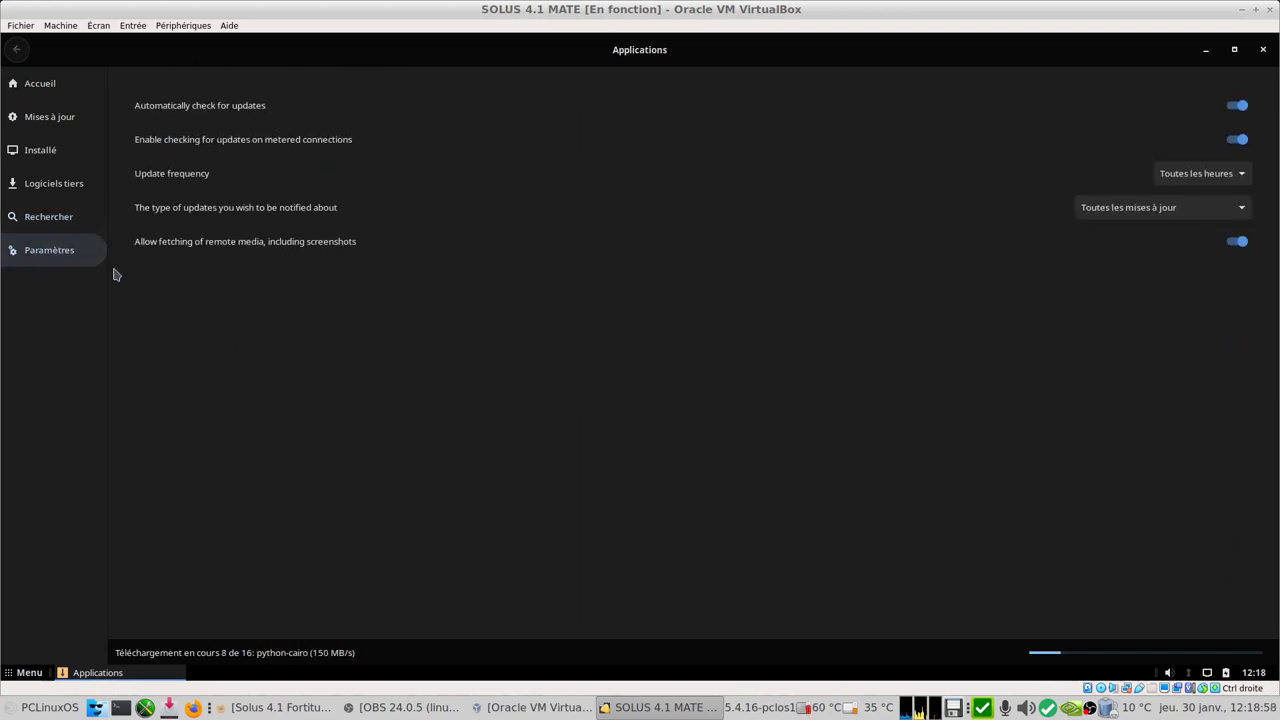
left_click(1205, 49)
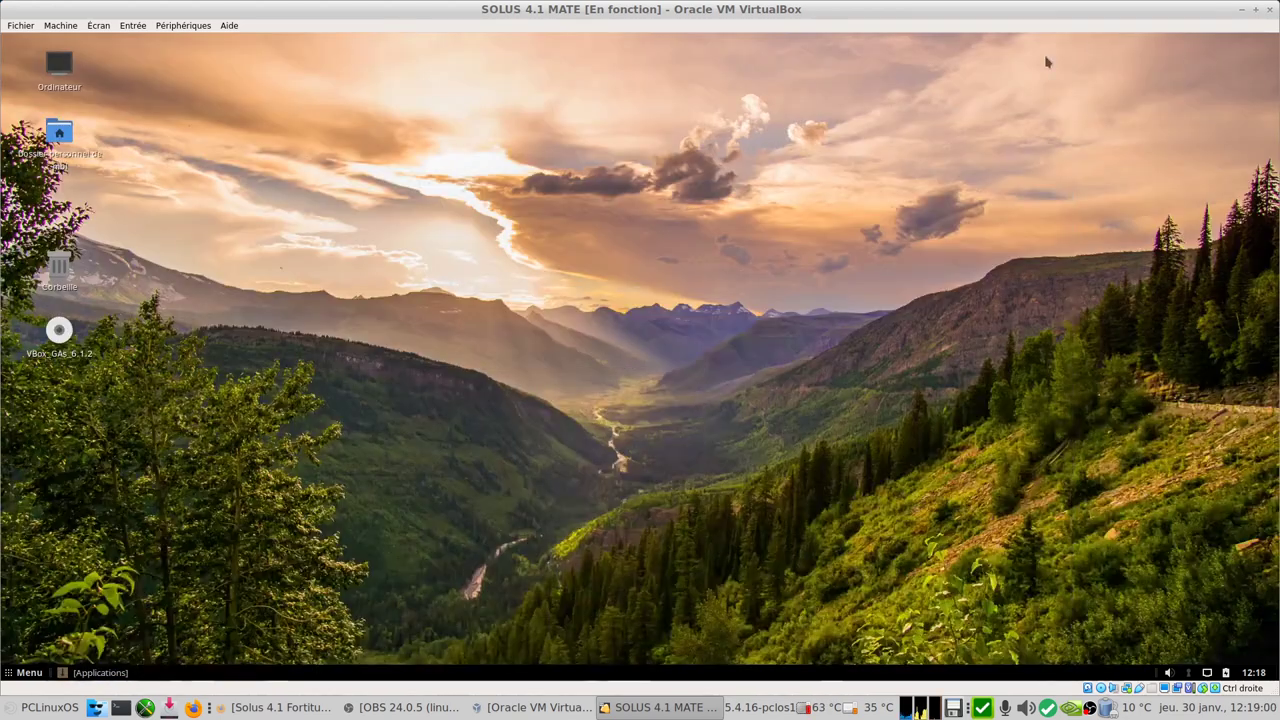
Step: Open desktop background settings and preview the cyan, map, night city, autumn leaf, lake and sea cliffs wallpapers
right_click(526, 141)
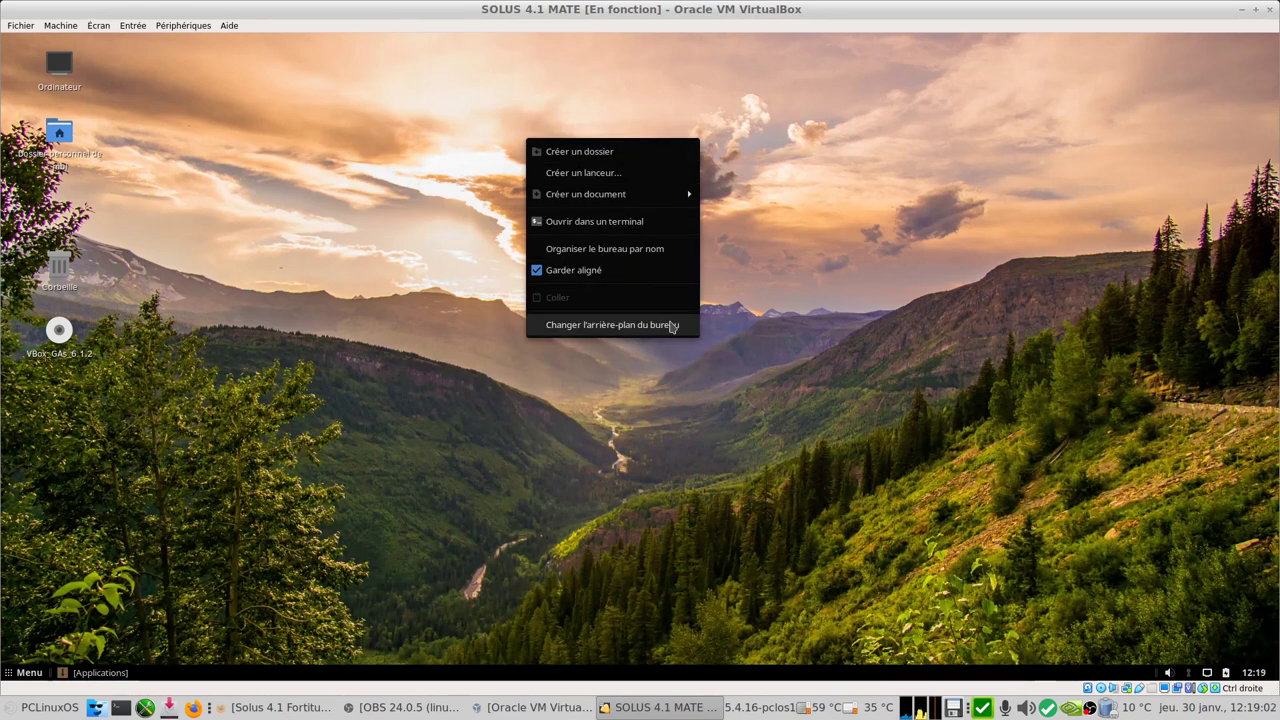
left_click(661, 326)
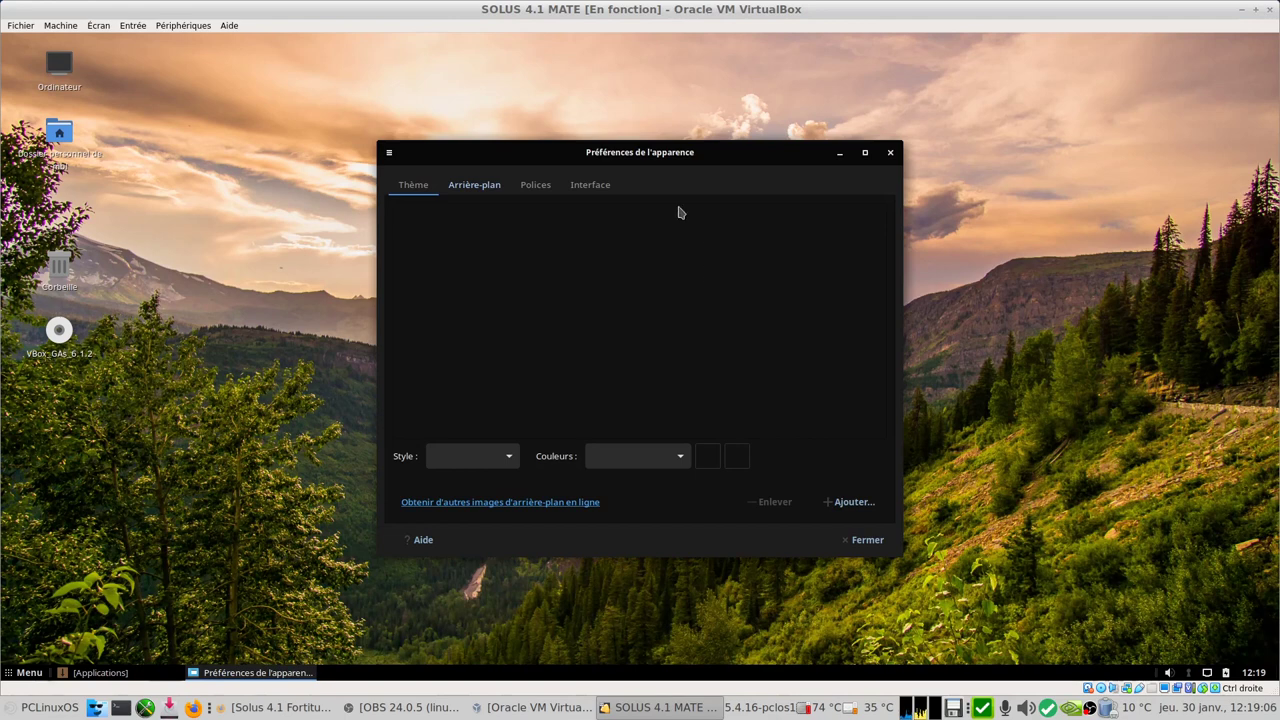
left_click_drag(698, 158, 335, 240)
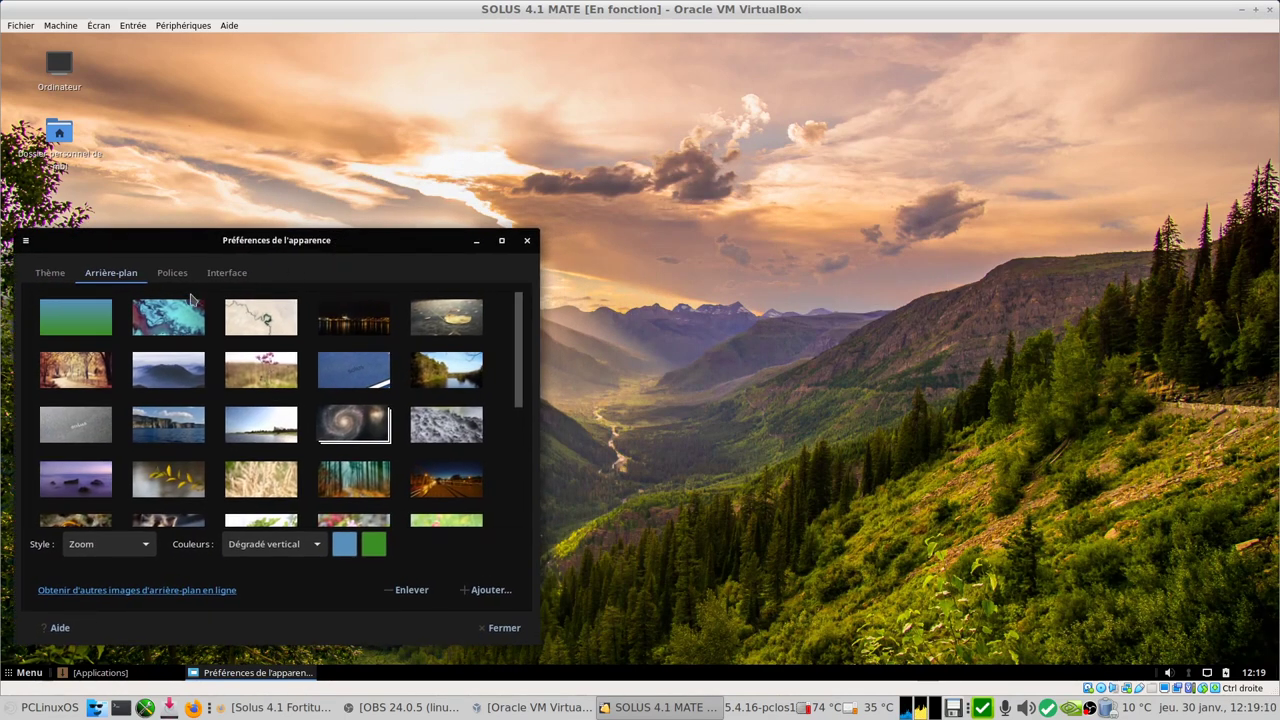
left_click(164, 320)
left_click(262, 318)
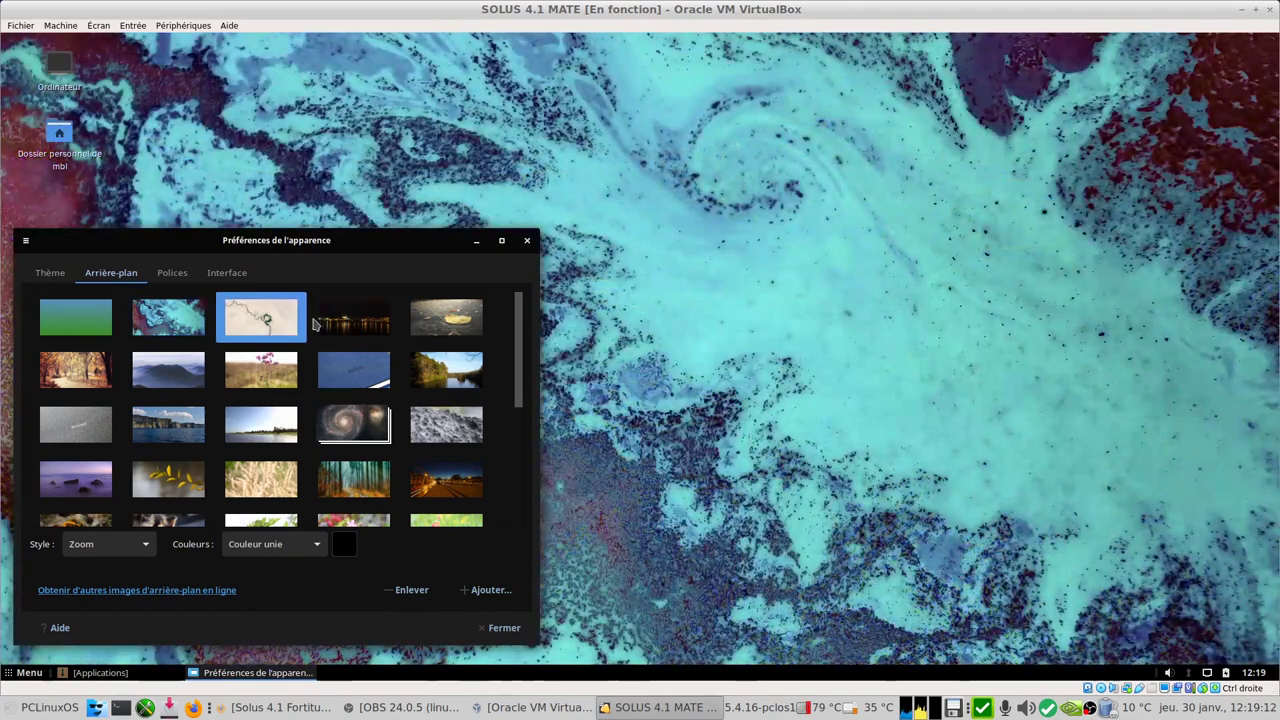
left_click(334, 324)
left_click(446, 318)
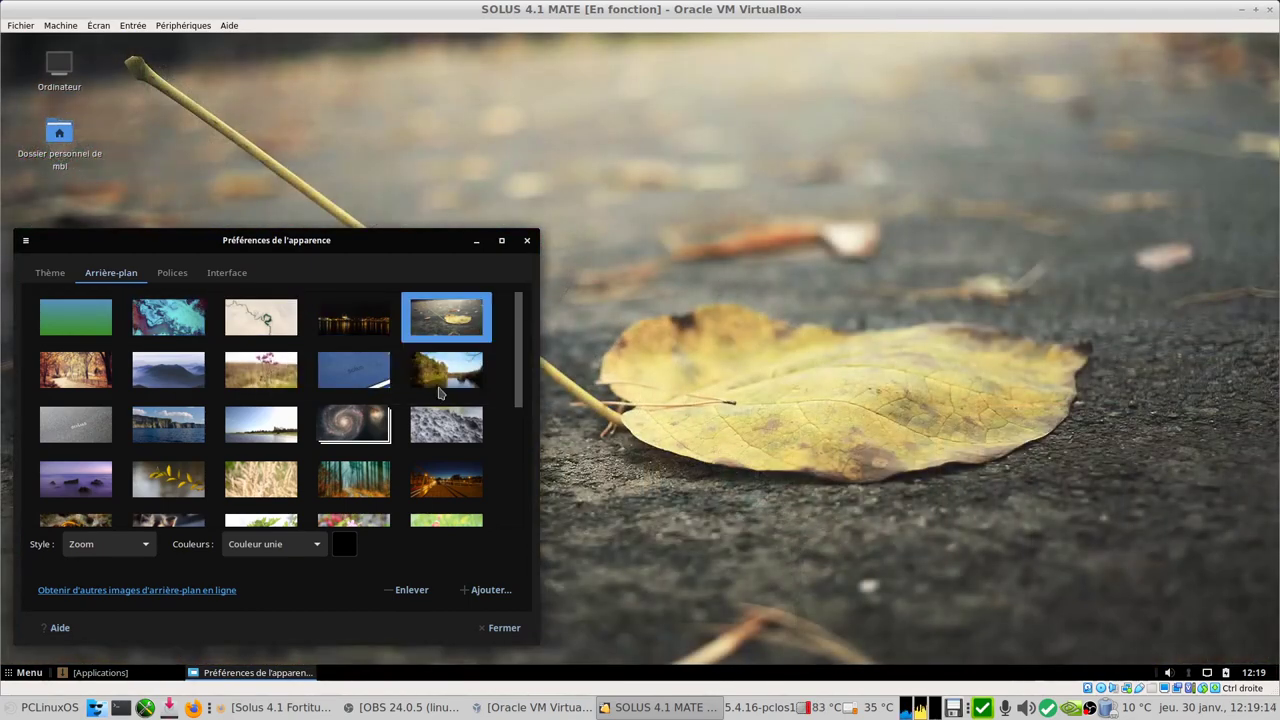
left_click(450, 380)
left_click(338, 381)
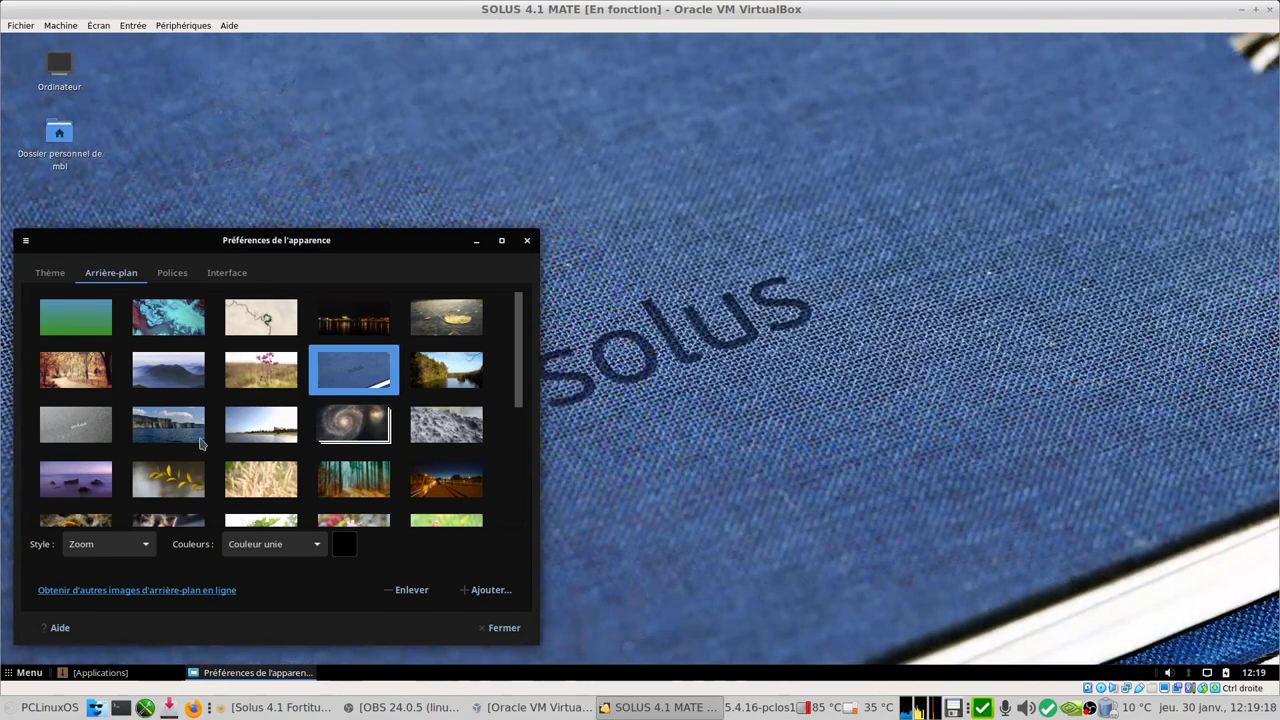
left_click(171, 436)
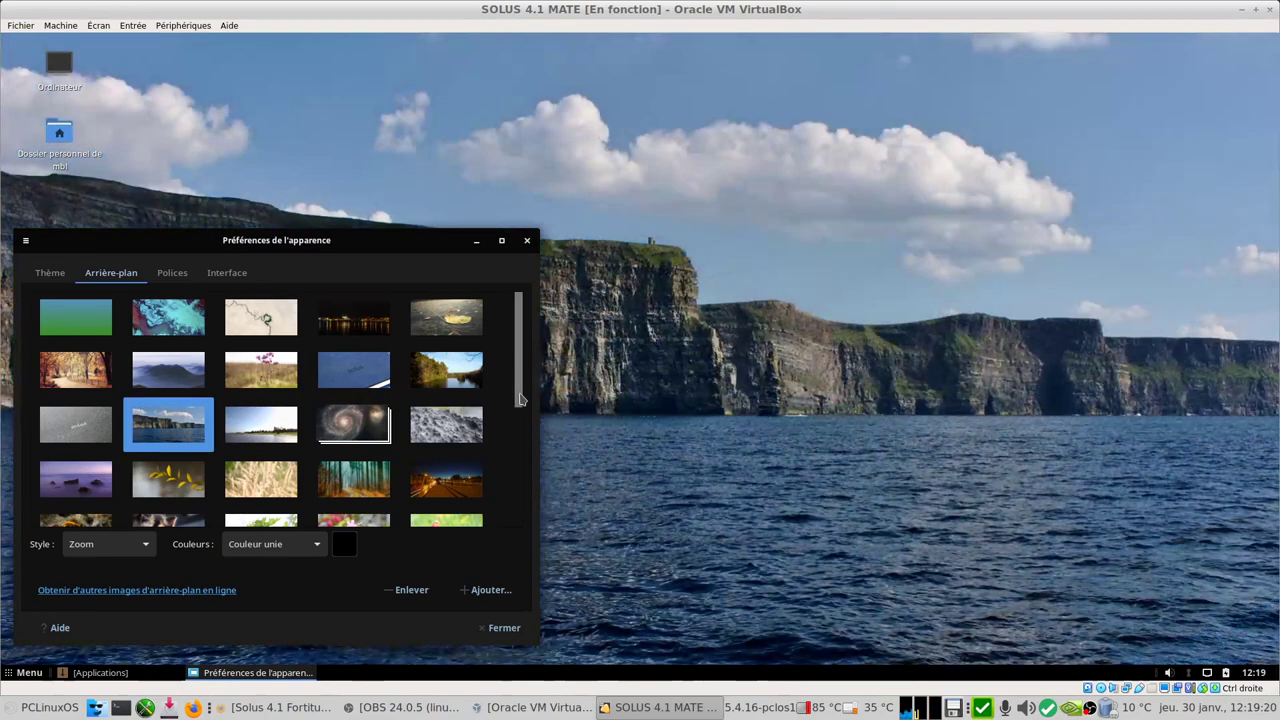
Step: Preview the kitten, grey, orangutan and hermit crab wallpapers, then set the dark blue Solus background
scroll(160, 422, "down", 2)
left_click(162, 424)
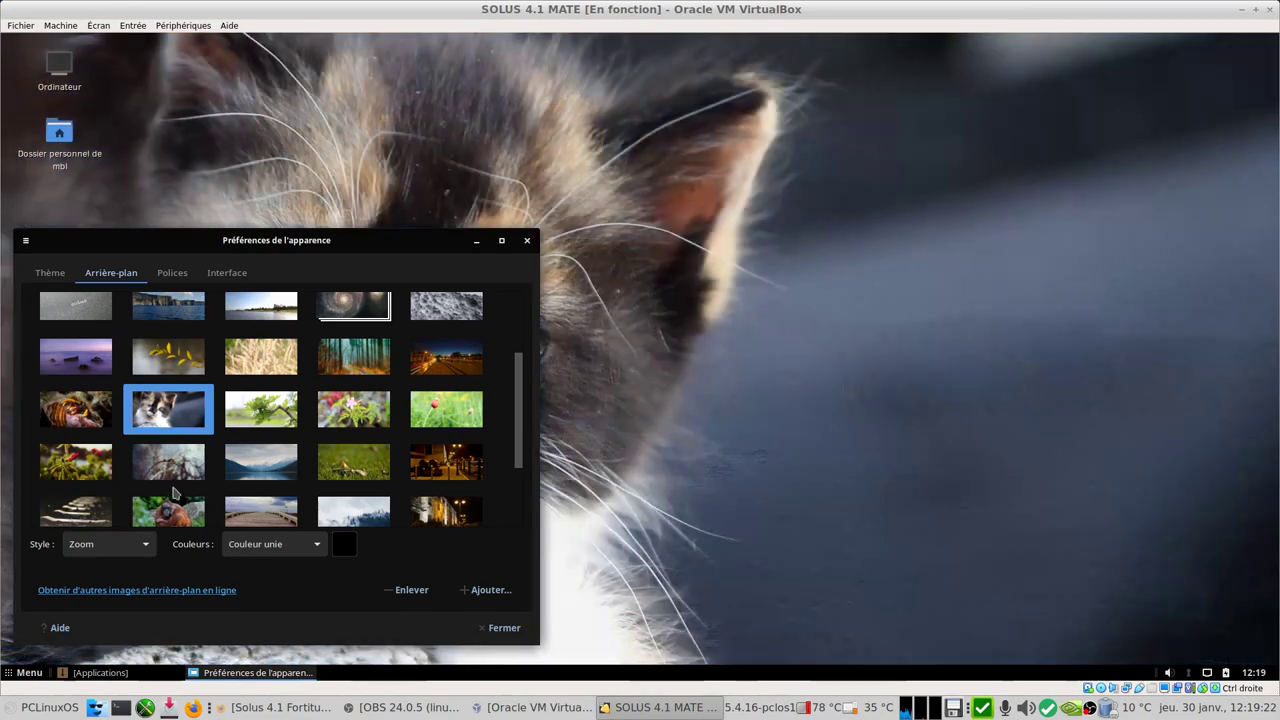
left_click(176, 474)
left_click(176, 512)
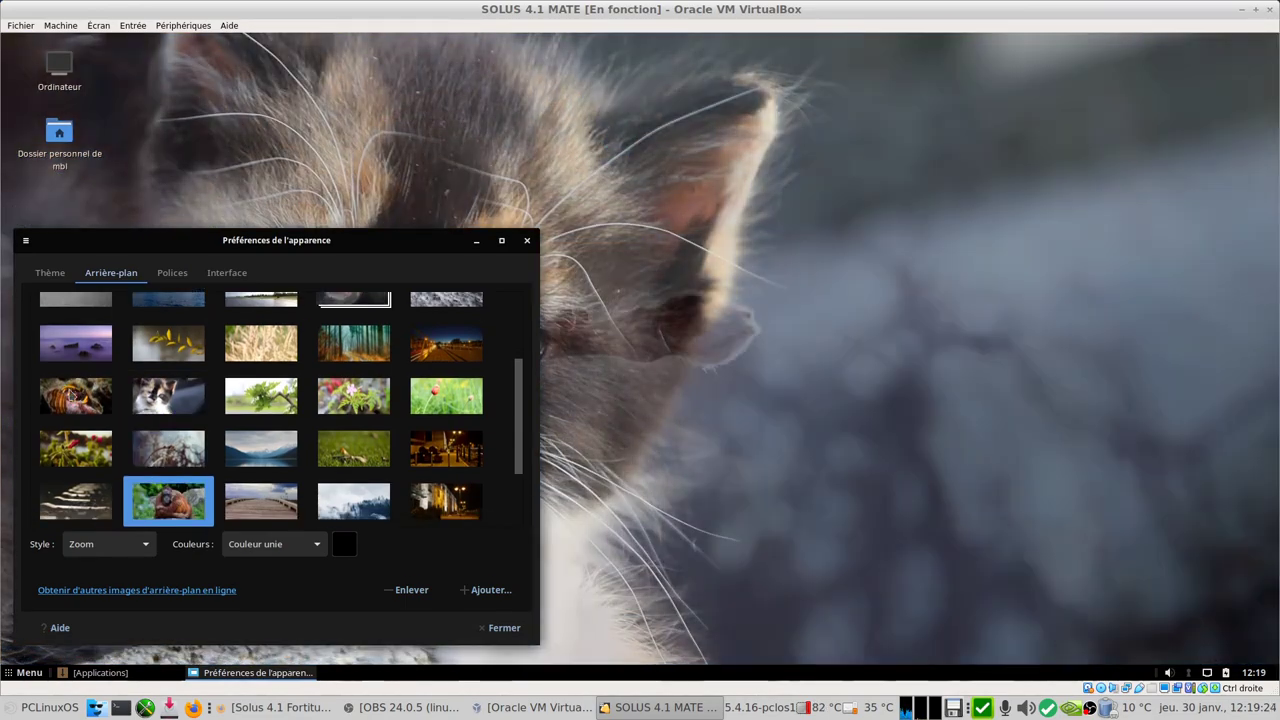
left_click(80, 395)
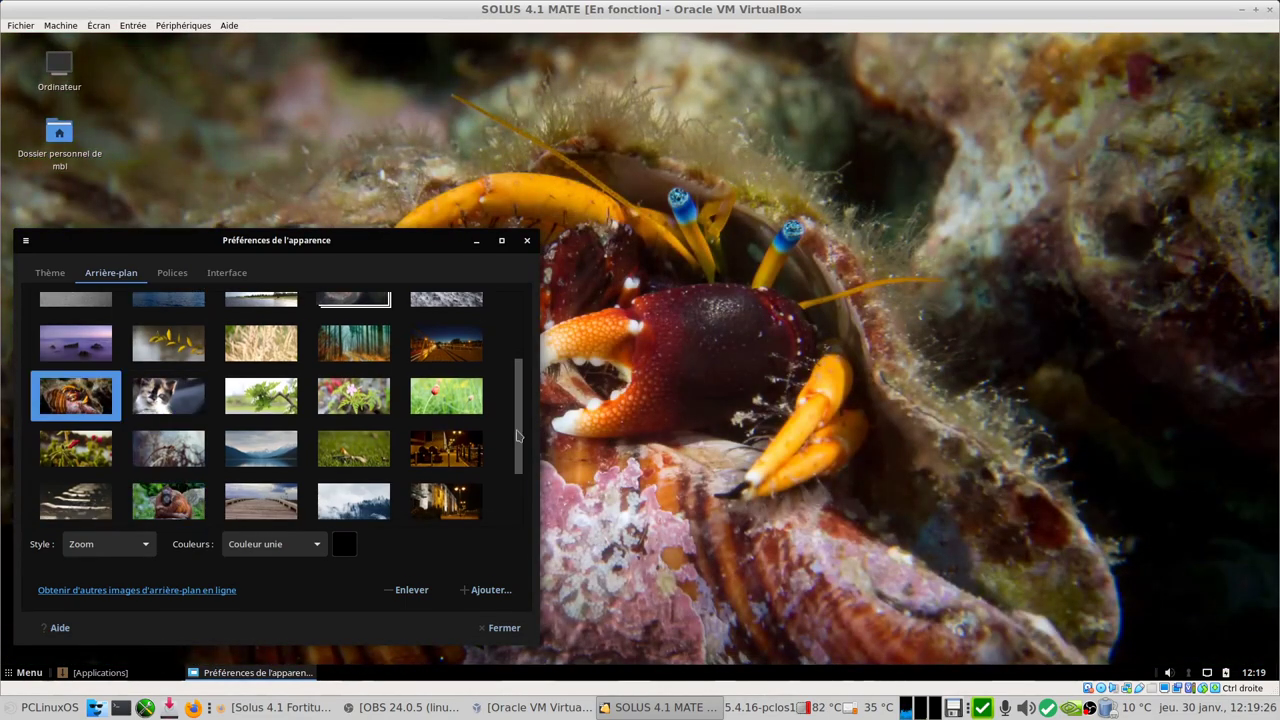
scroll(518, 435, "down", 2)
left_click(256, 450)
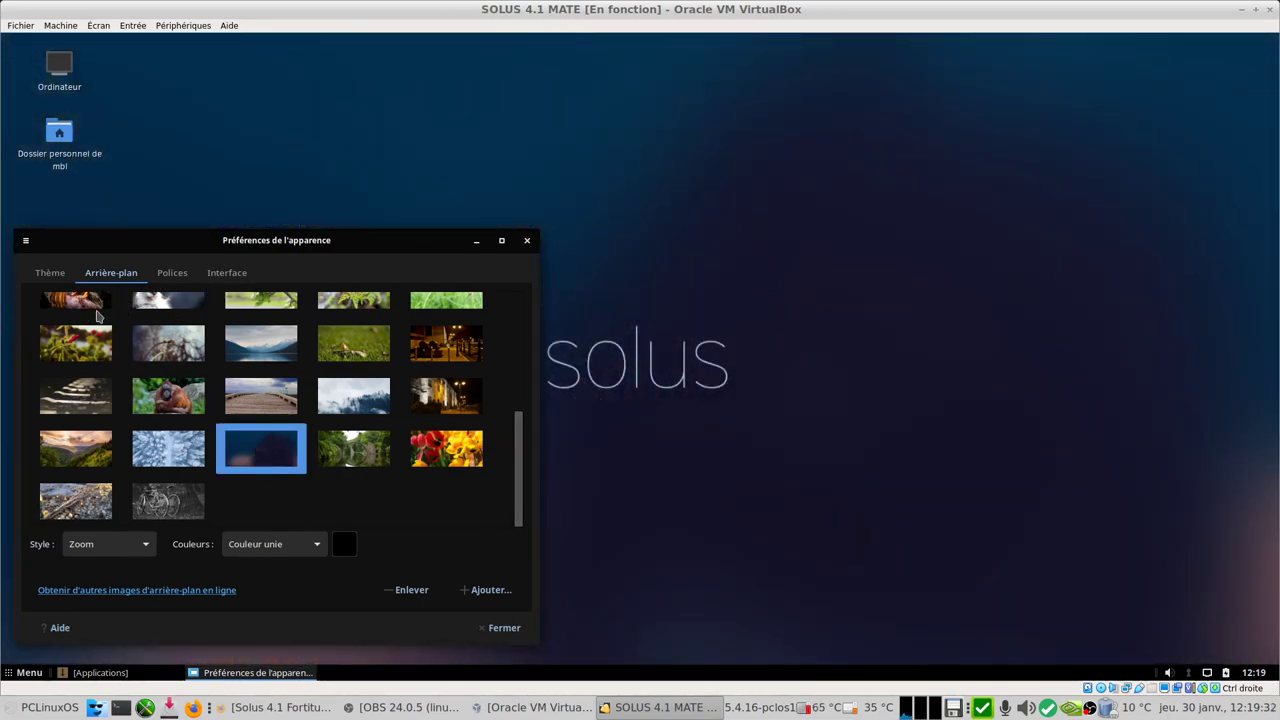
left_click(51, 274)
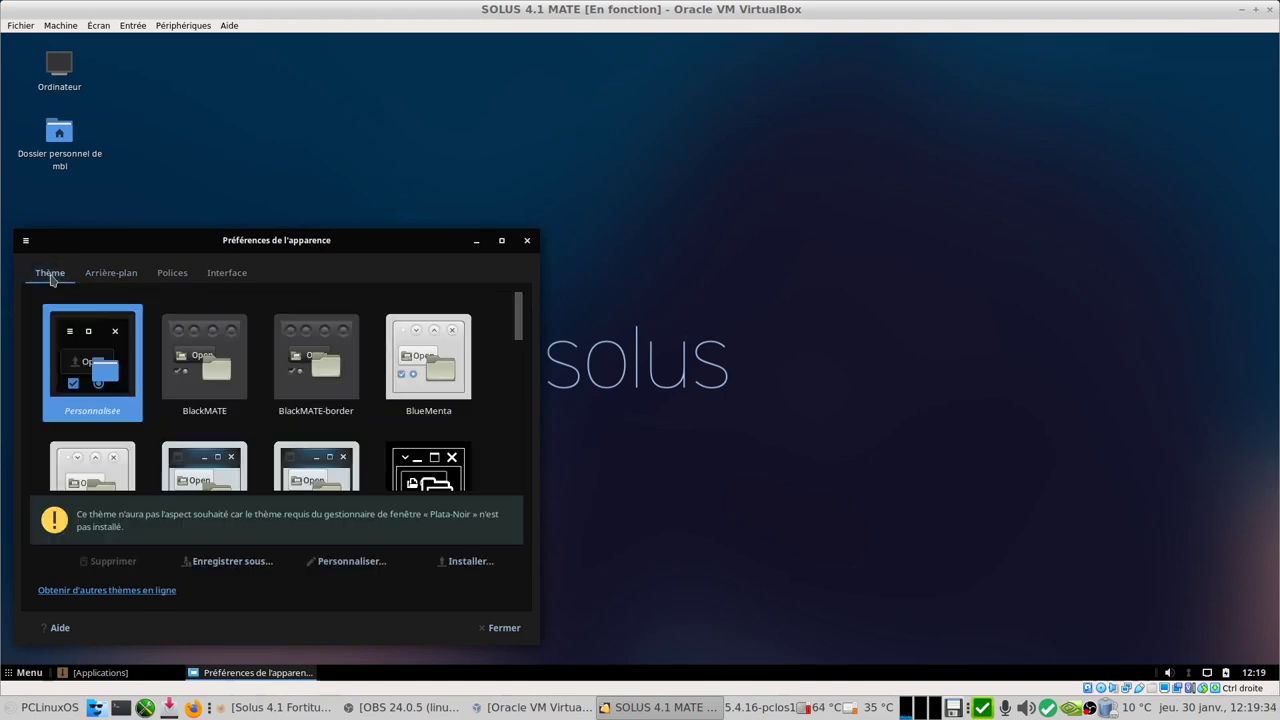
Step: In theme customisation, try the SolusSC icon theme, then switch back to Papirus
left_click(350, 560)
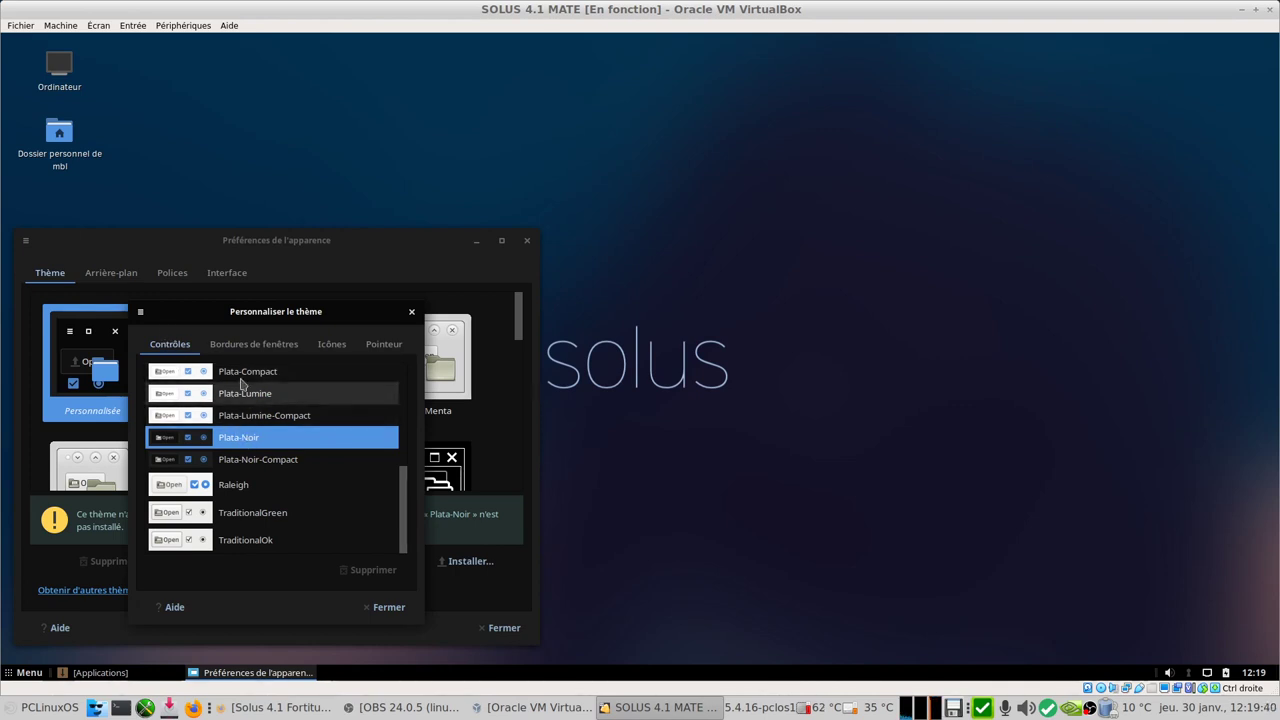
left_click(257, 347)
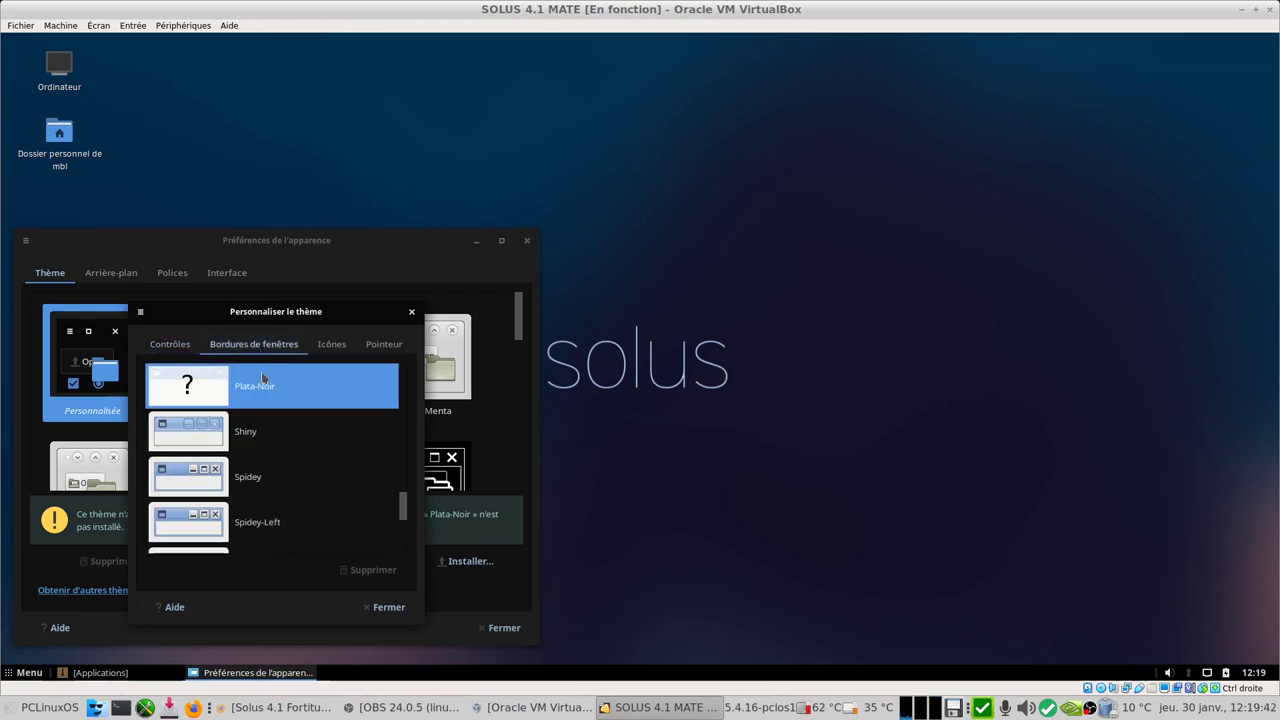
left_click(334, 346)
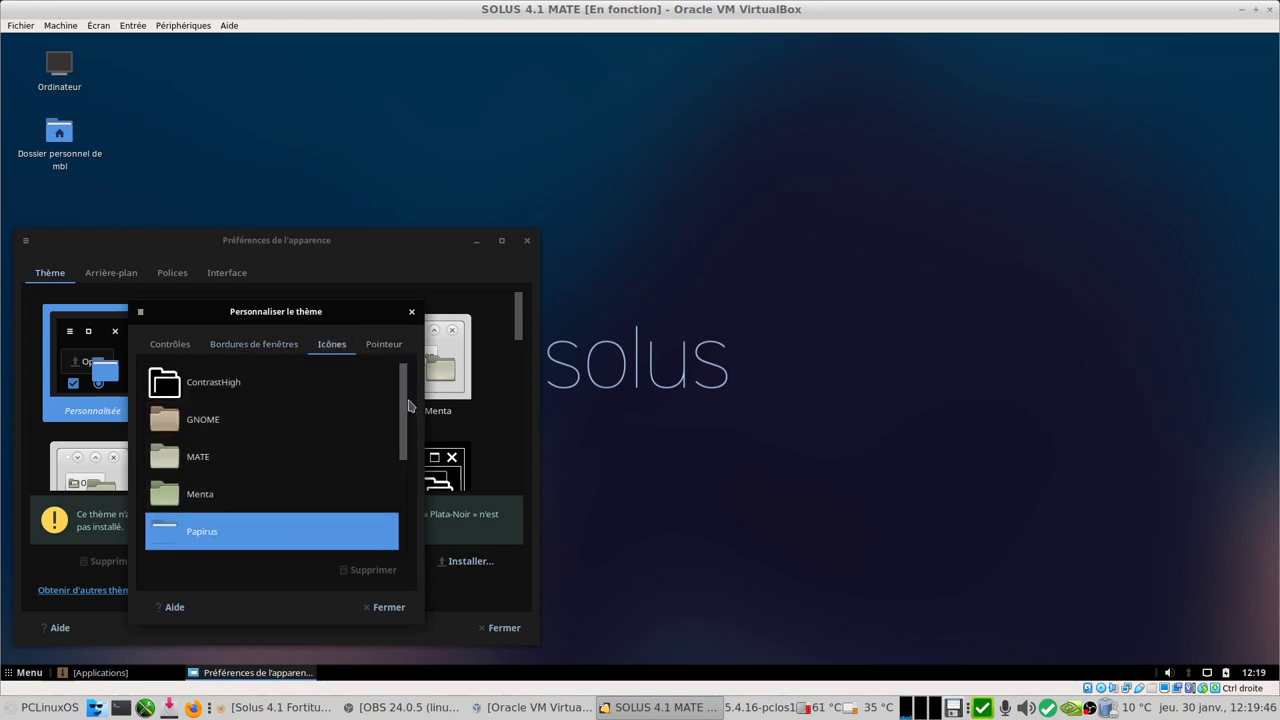
left_click_drag(405, 413, 420, 535)
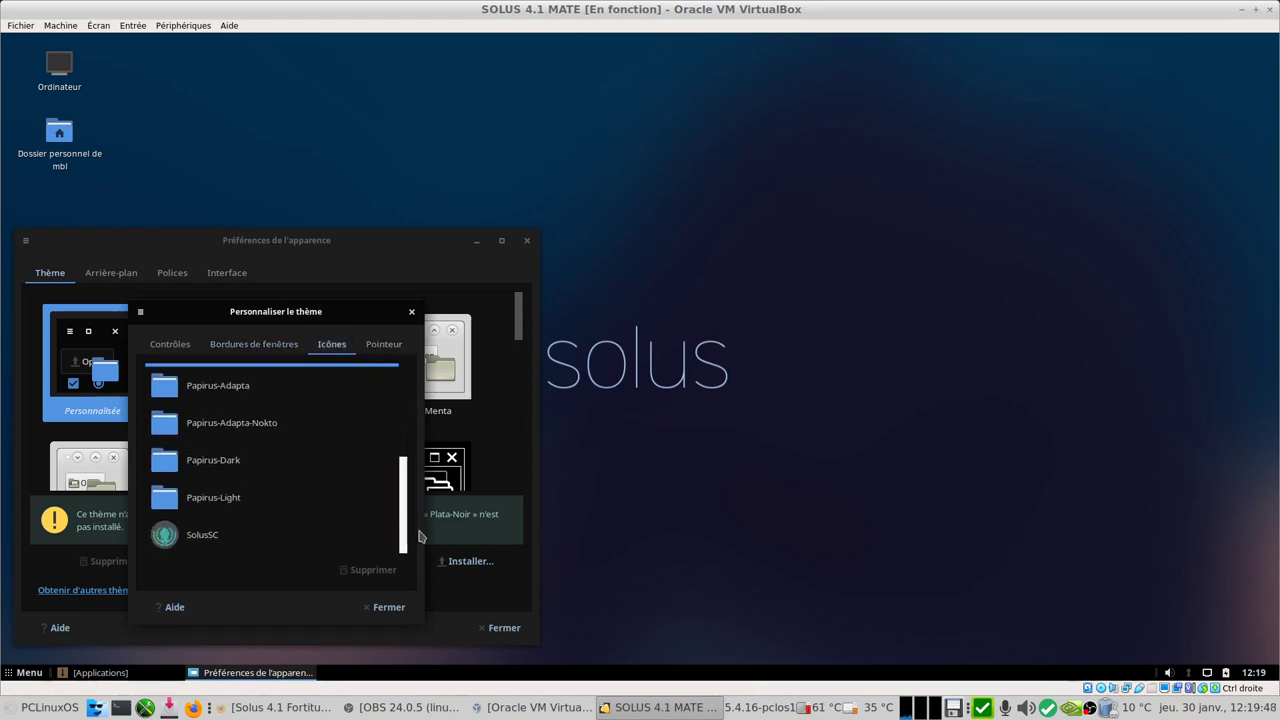
left_click(199, 546)
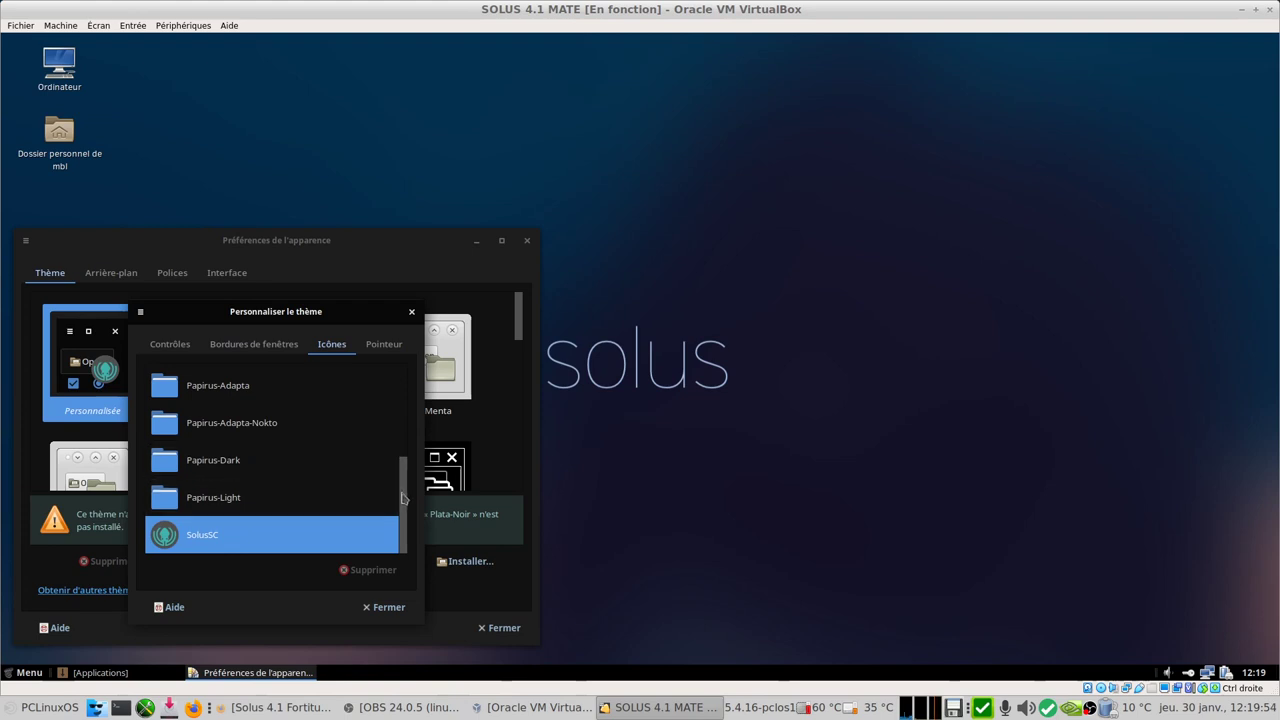
left_click_drag(404, 508, 380, 453)
left_click(200, 466)
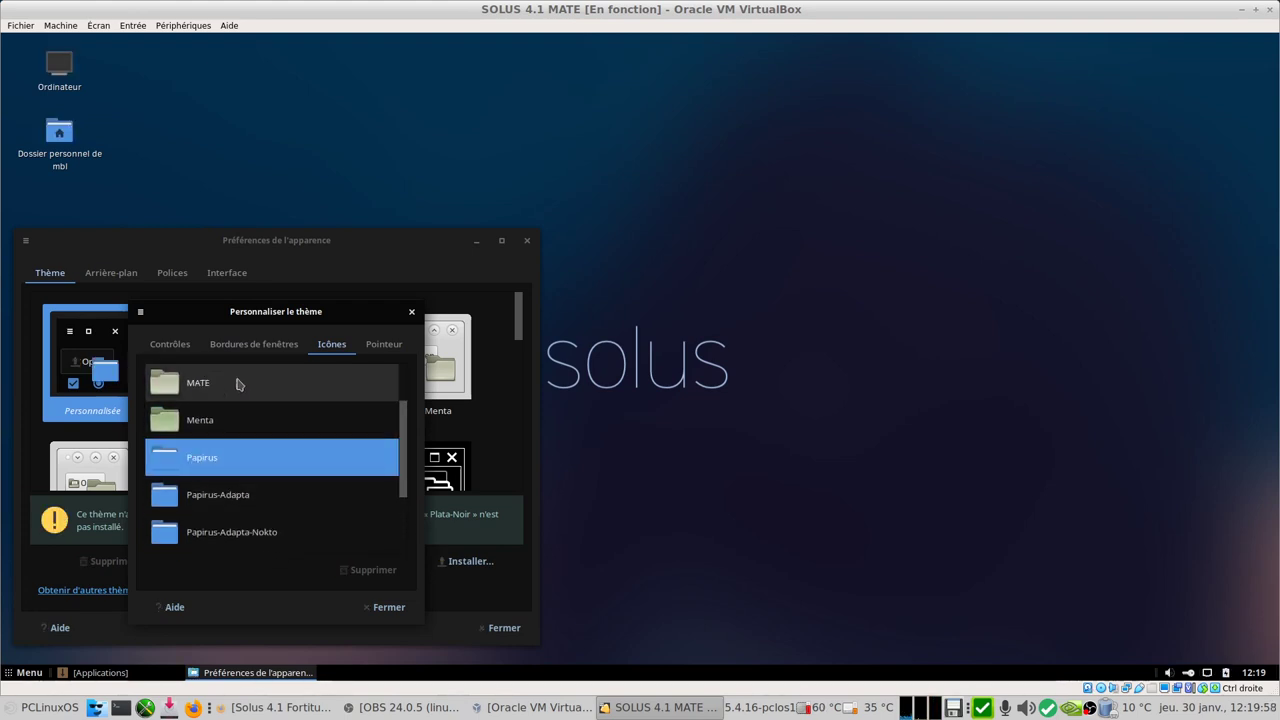
Step: Try the BlueMenta and Blue-Submarine control themes, then restore Plata-Noir
left_click(243, 346)
left_click(167, 345)
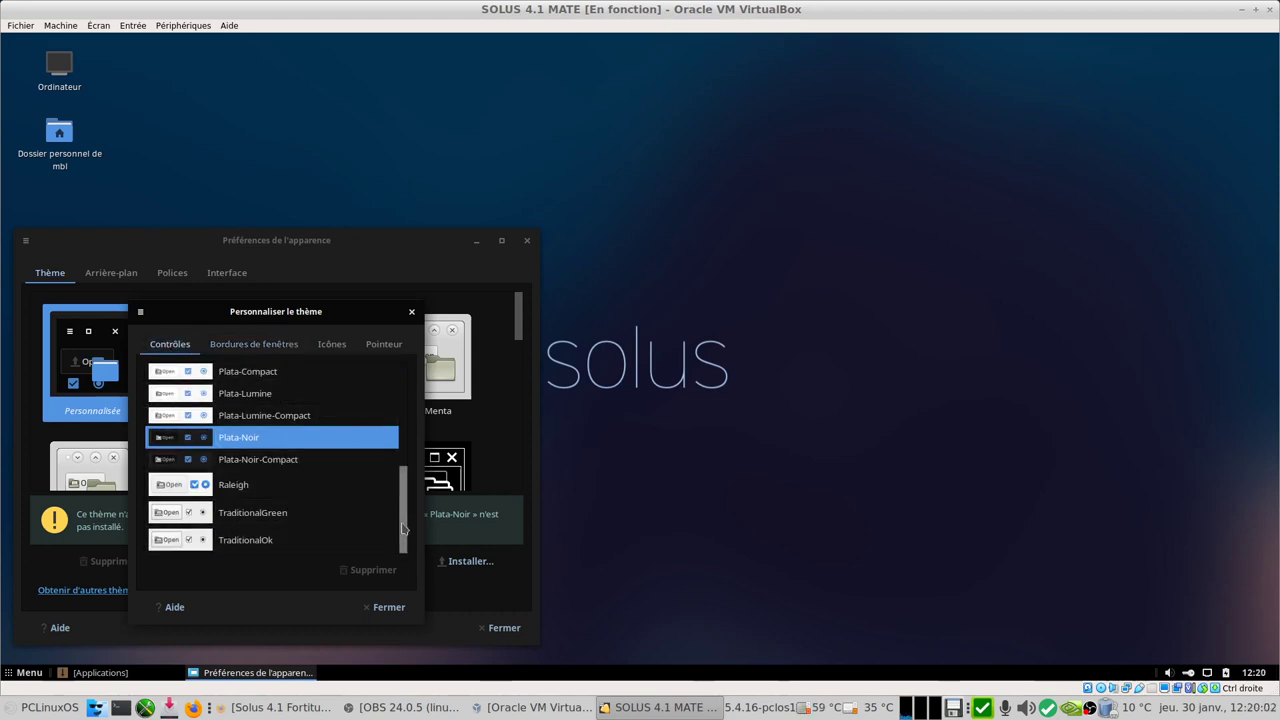
left_click_drag(405, 528, 406, 423)
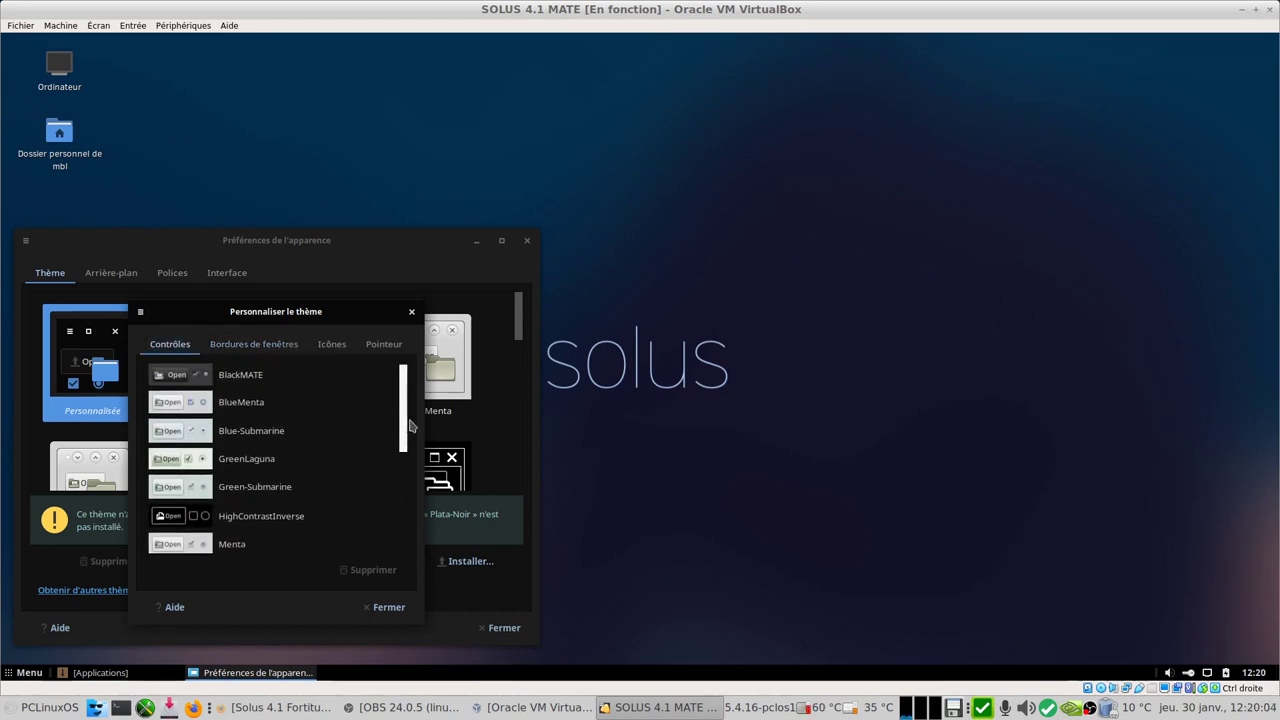
left_click(224, 413)
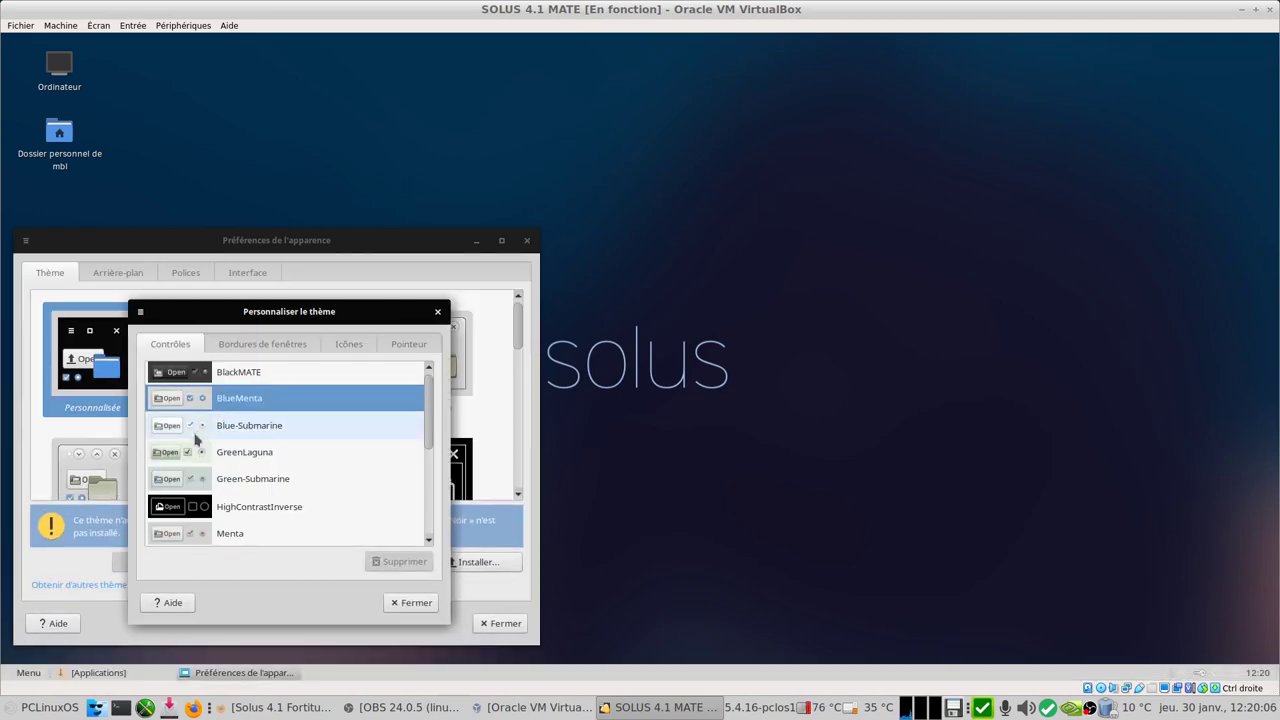
left_click(266, 433)
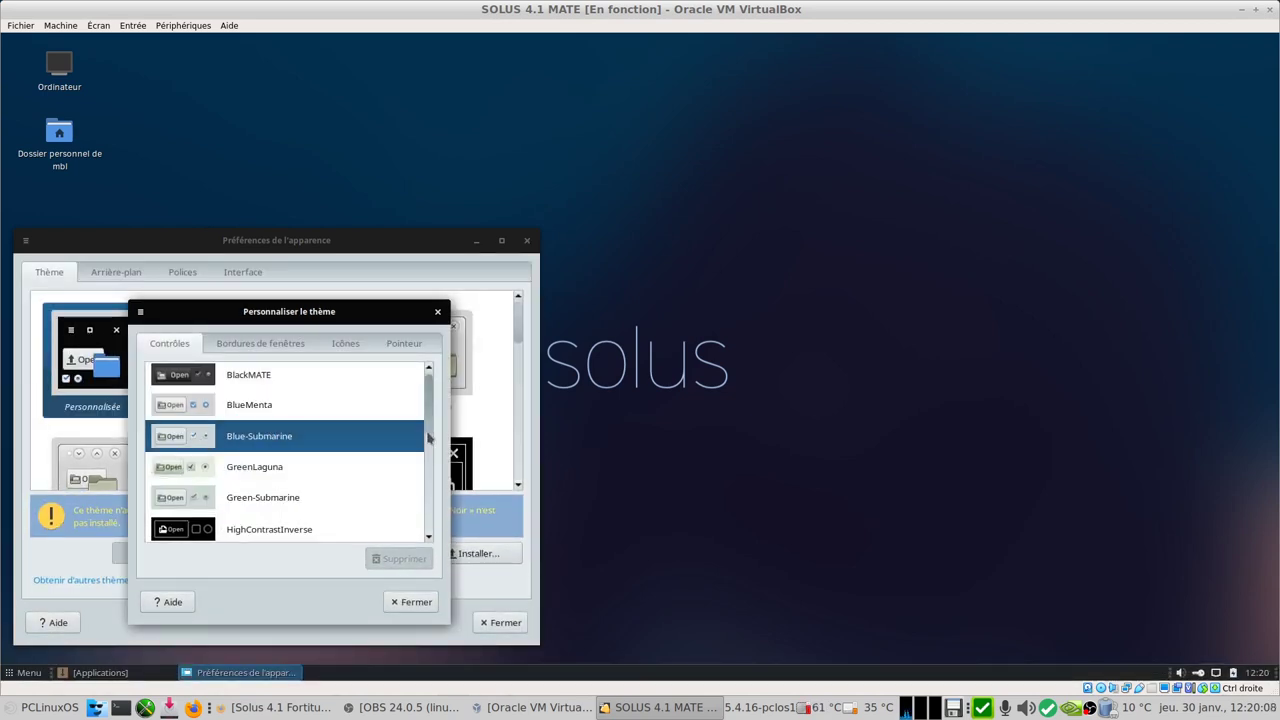
scroll(426, 443, "down", 1)
left_click_drag(426, 443, 411, 509)
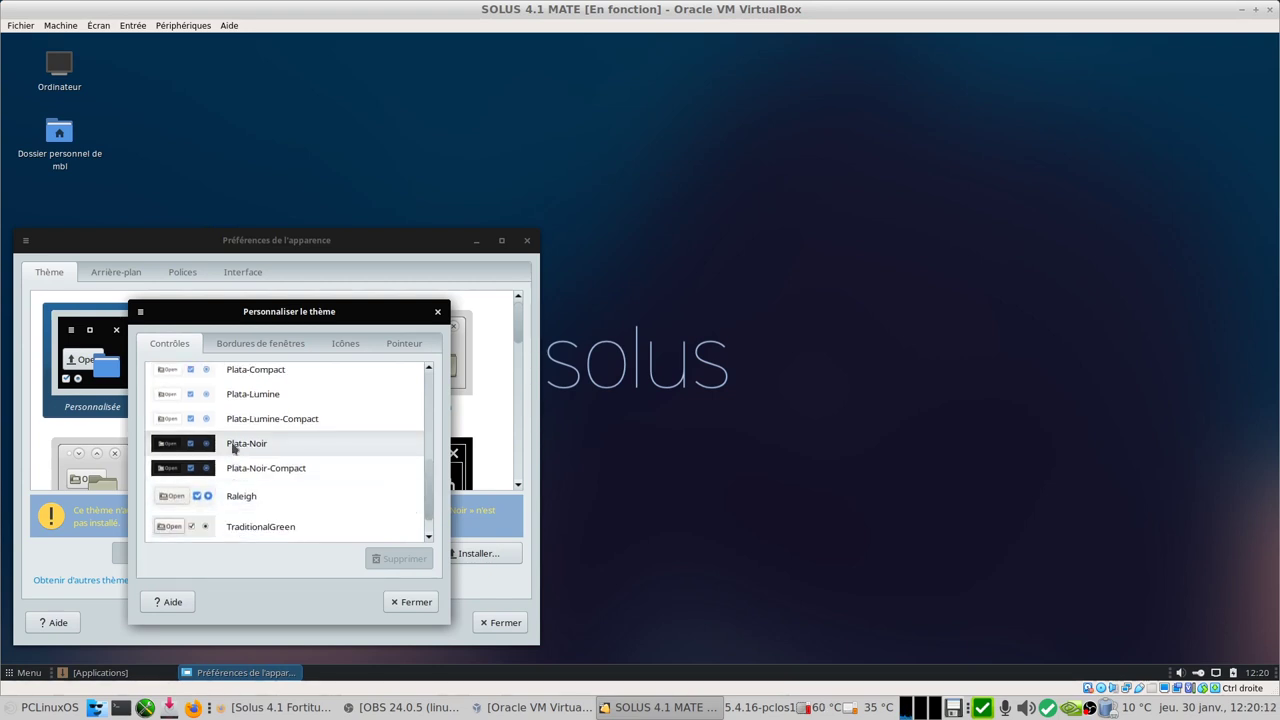
left_click(234, 446)
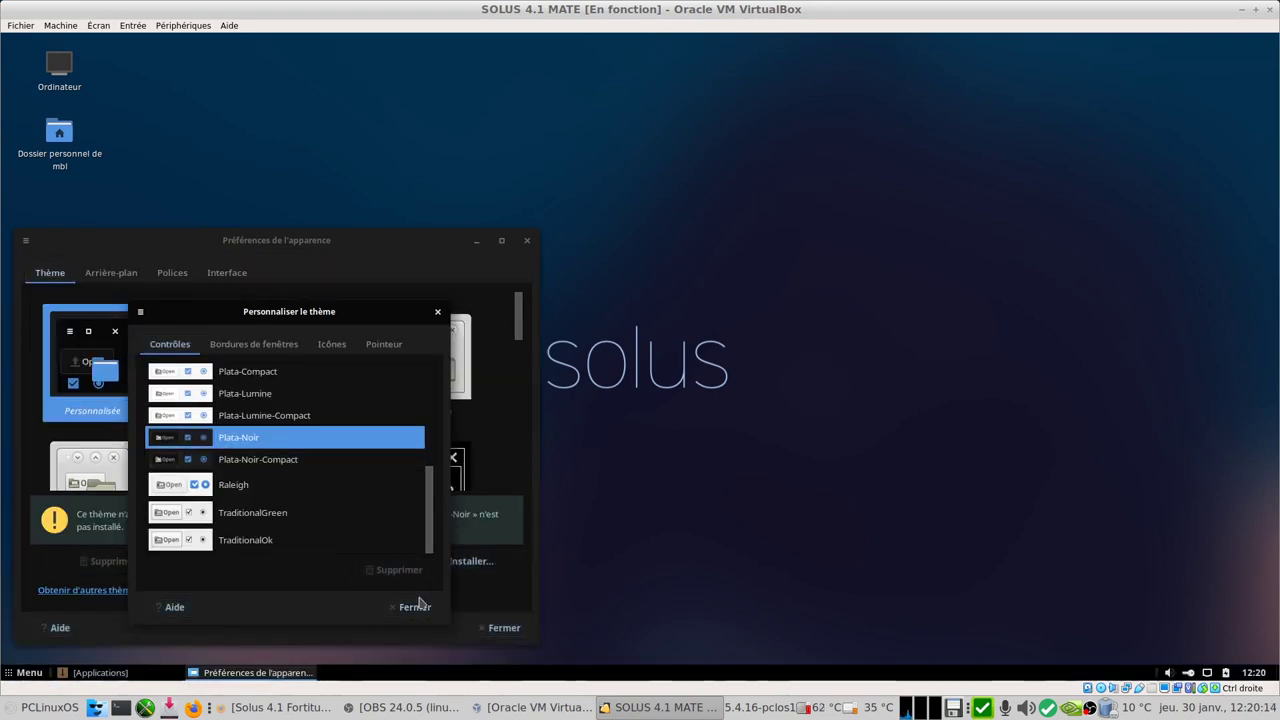
Step: Close the customisation, look over the Polices font settings, and close Appearance Preferences
left_click(415, 607)
left_click(172, 273)
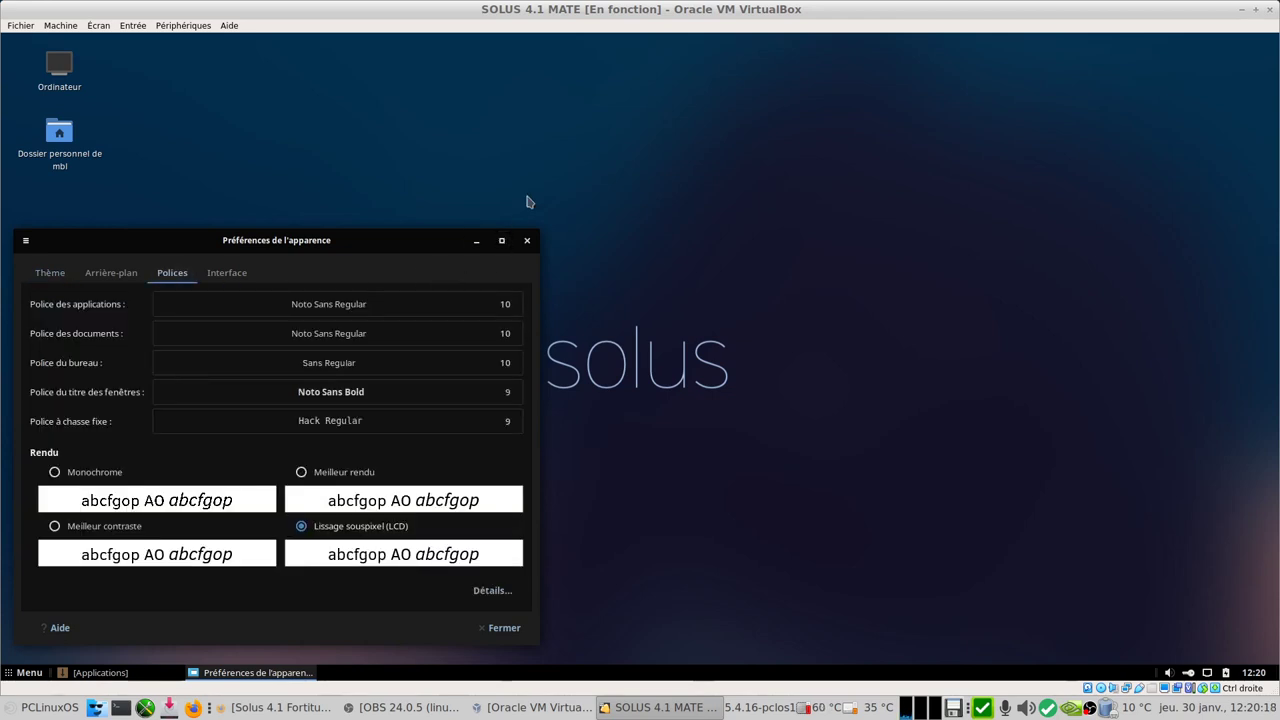
left_click(503, 627)
Step: Reopen the Software Center, view the third-party list and GIMP page, then close it
left_click(93, 673)
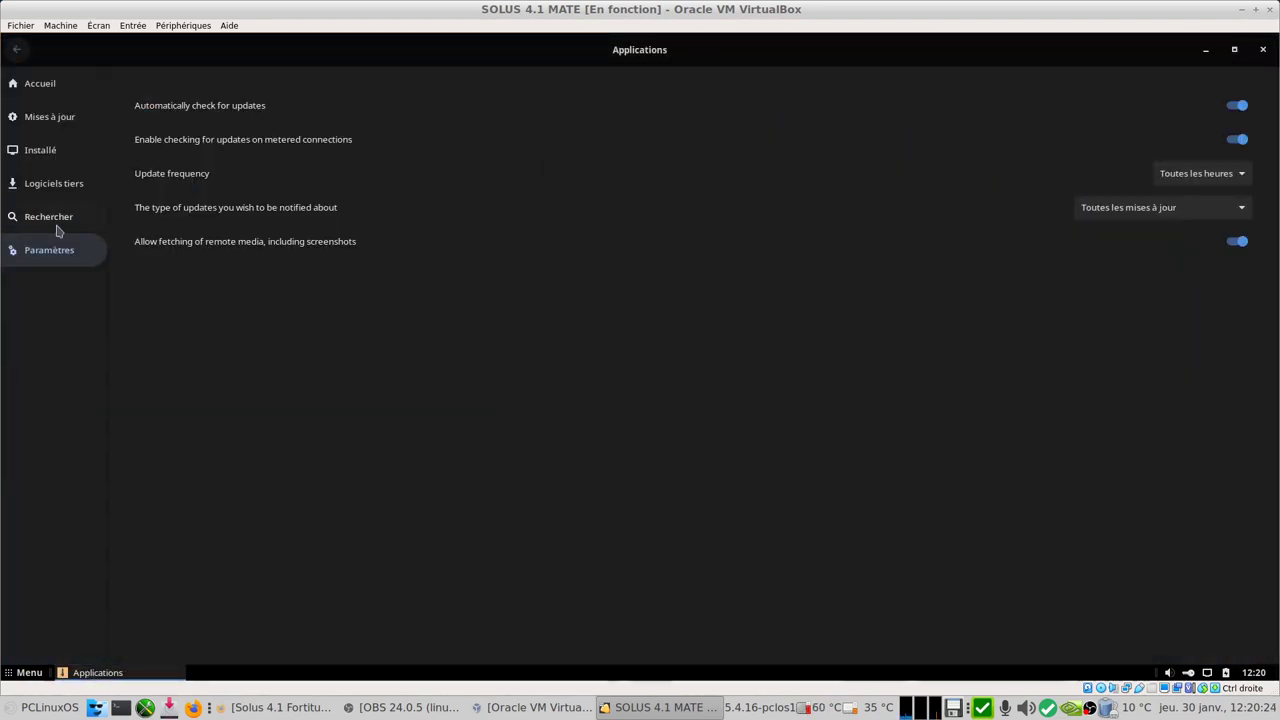
left_click(52, 184)
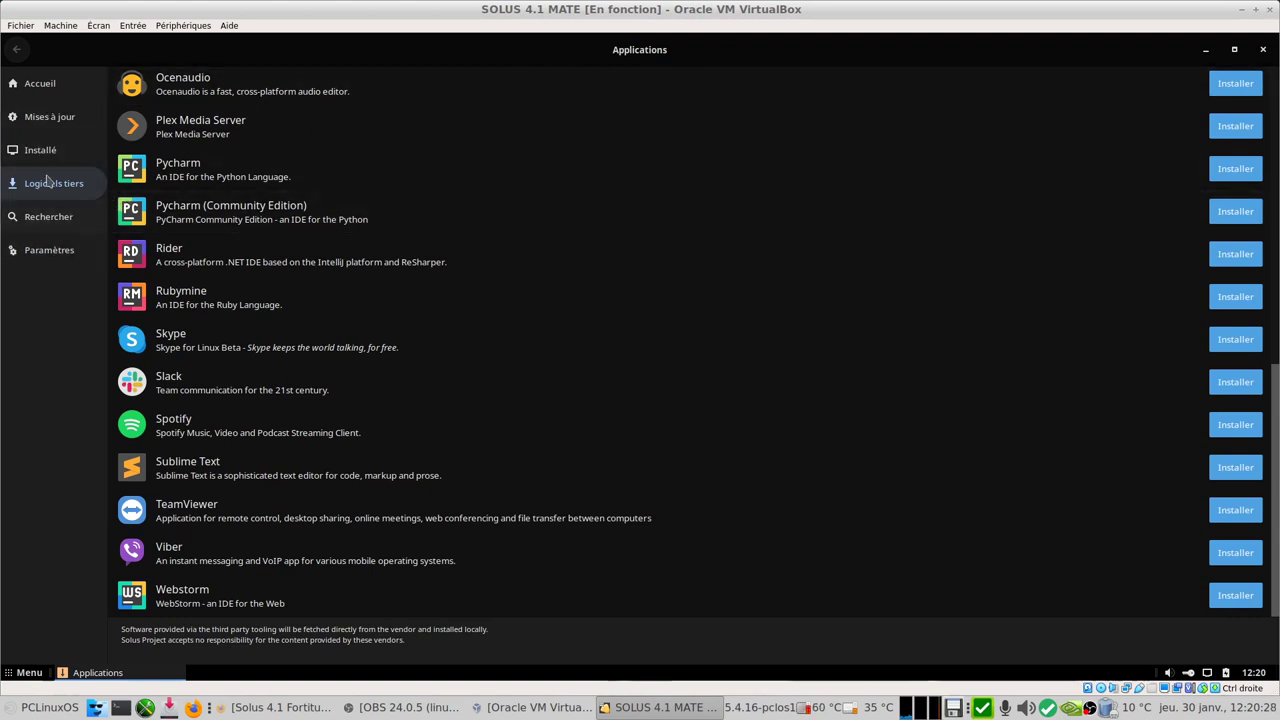
left_click(48, 216)
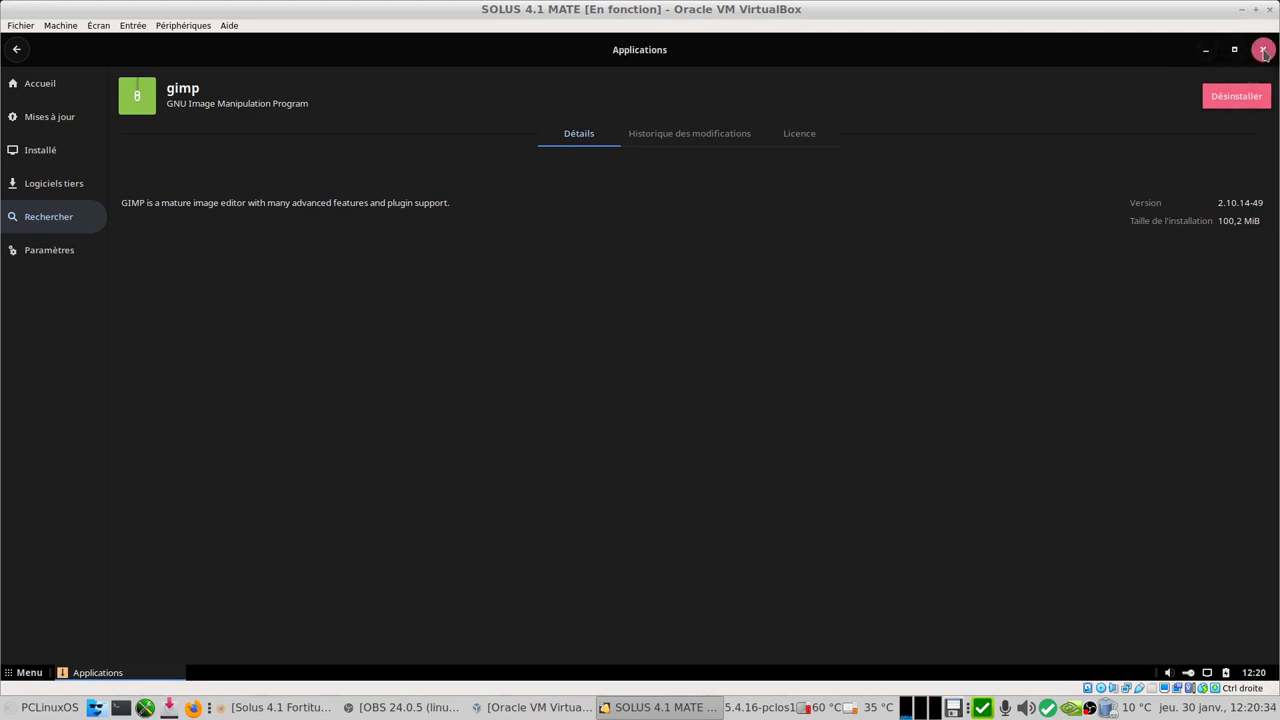
left_click(1264, 51)
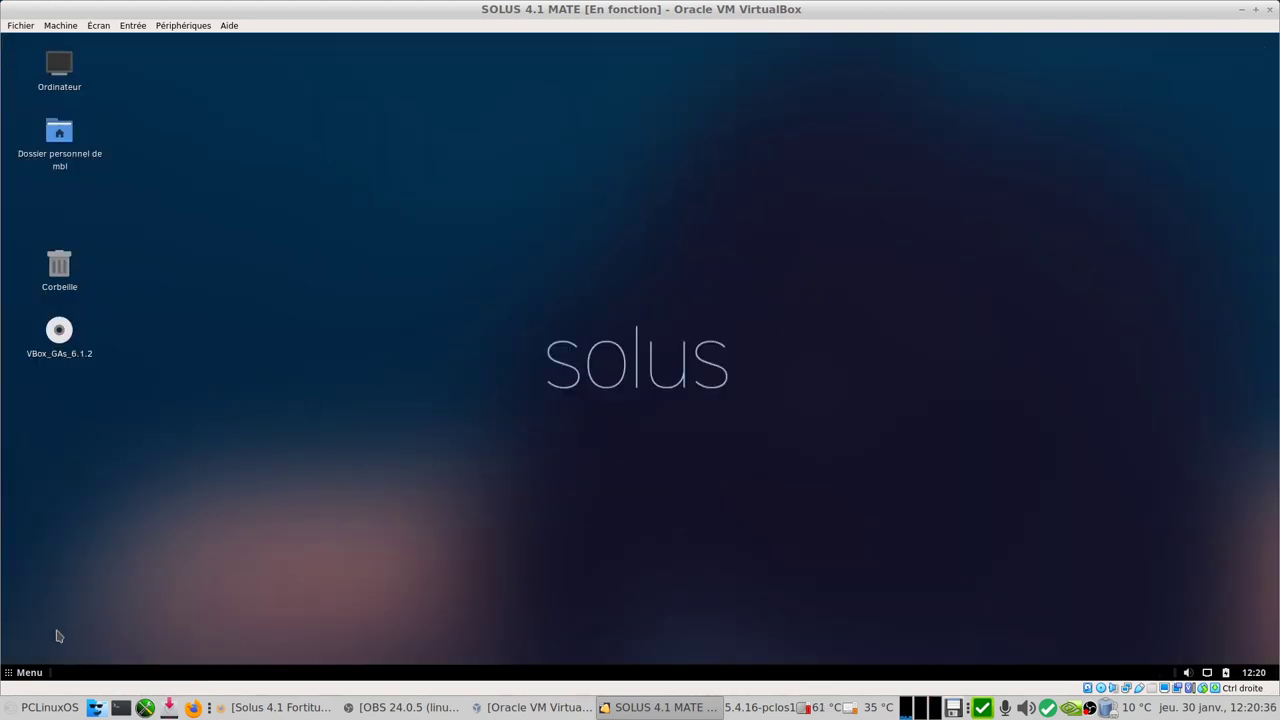
left_click(22, 672)
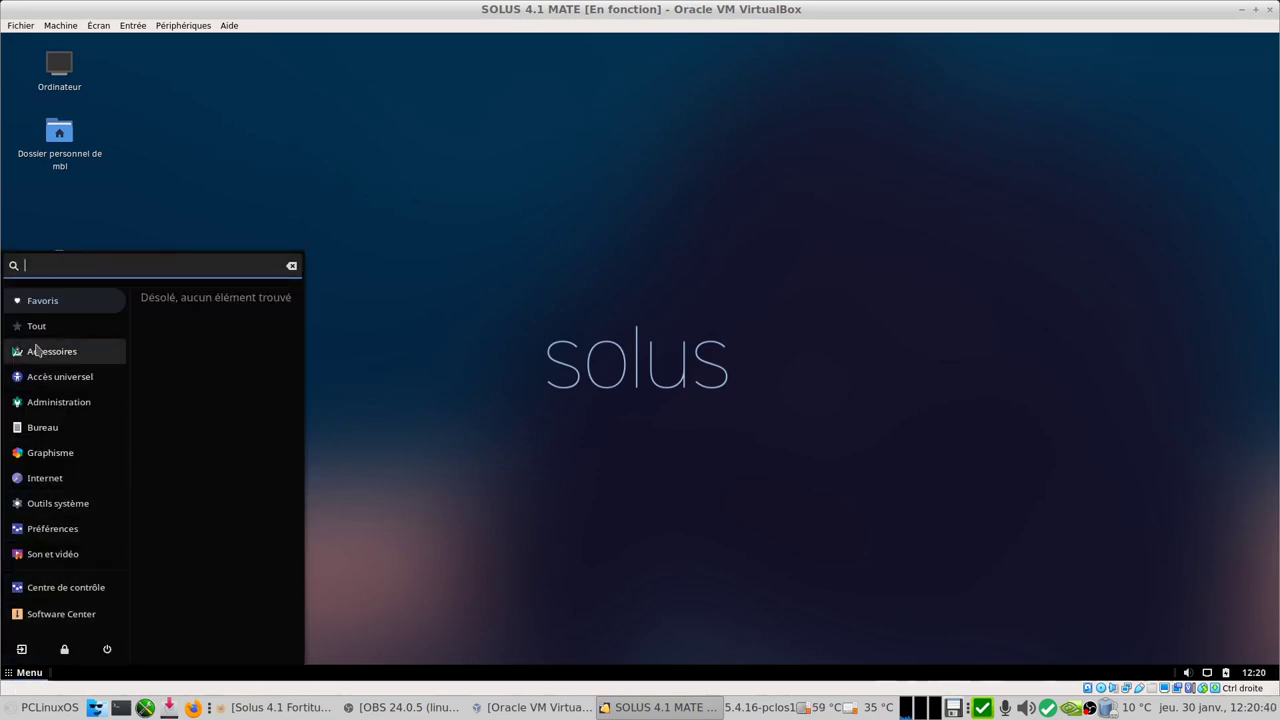
left_click(67, 456)
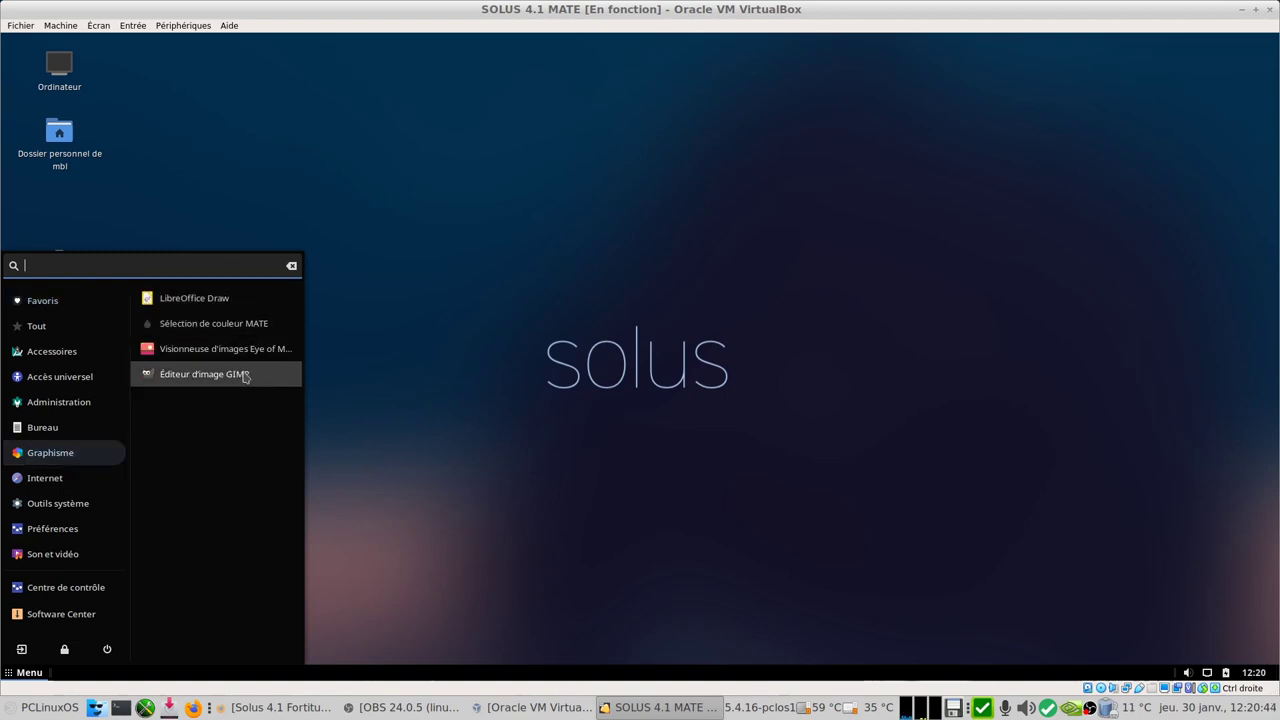
left_click(243, 375)
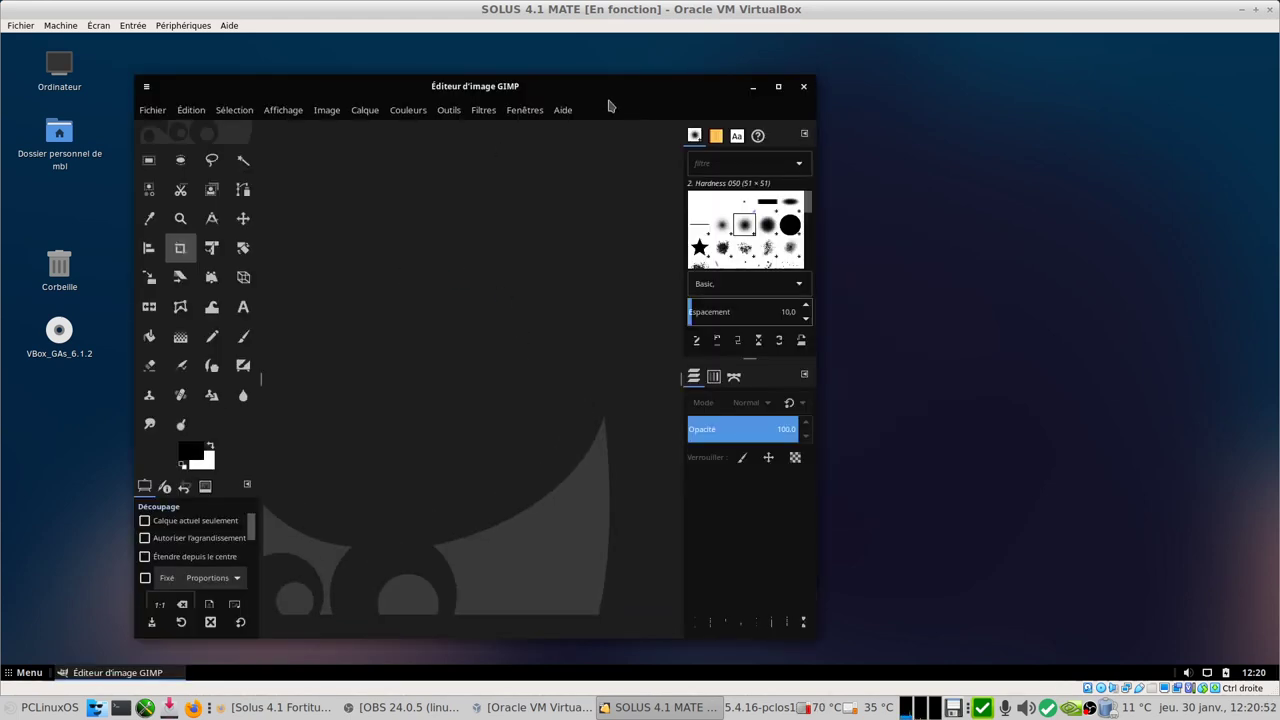
left_click(566, 112)
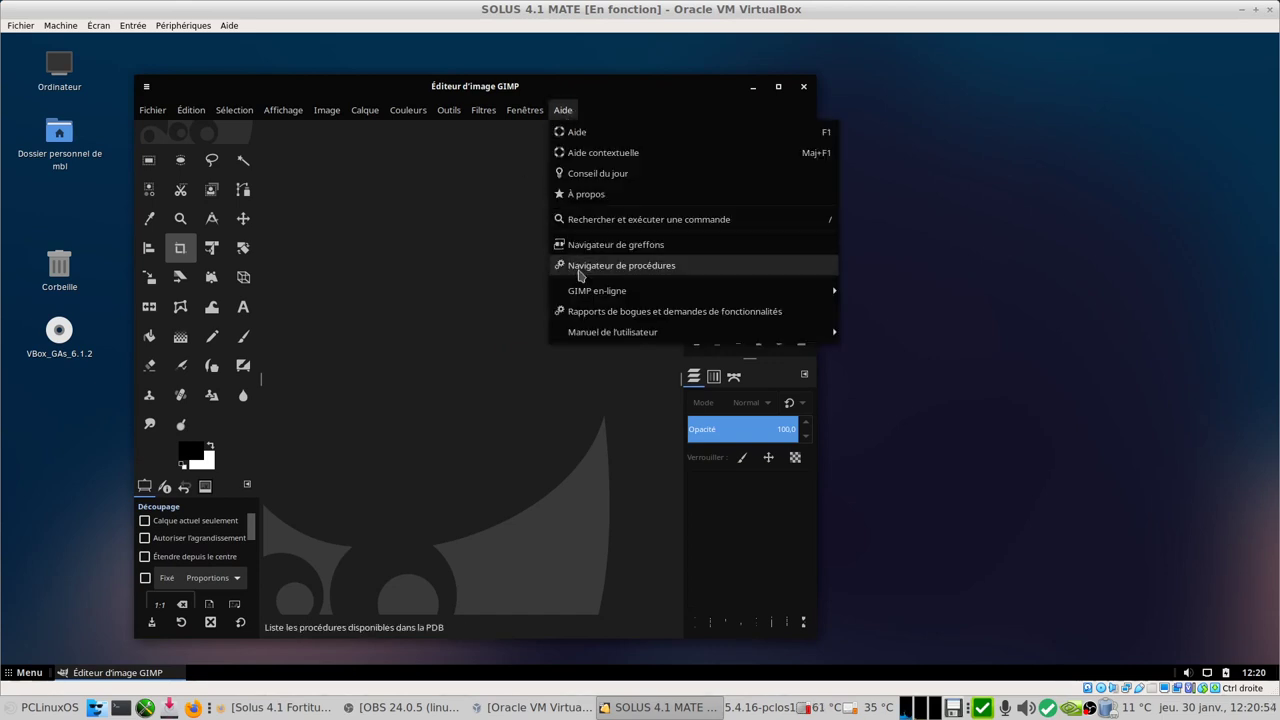
mouse_move(639, 294)
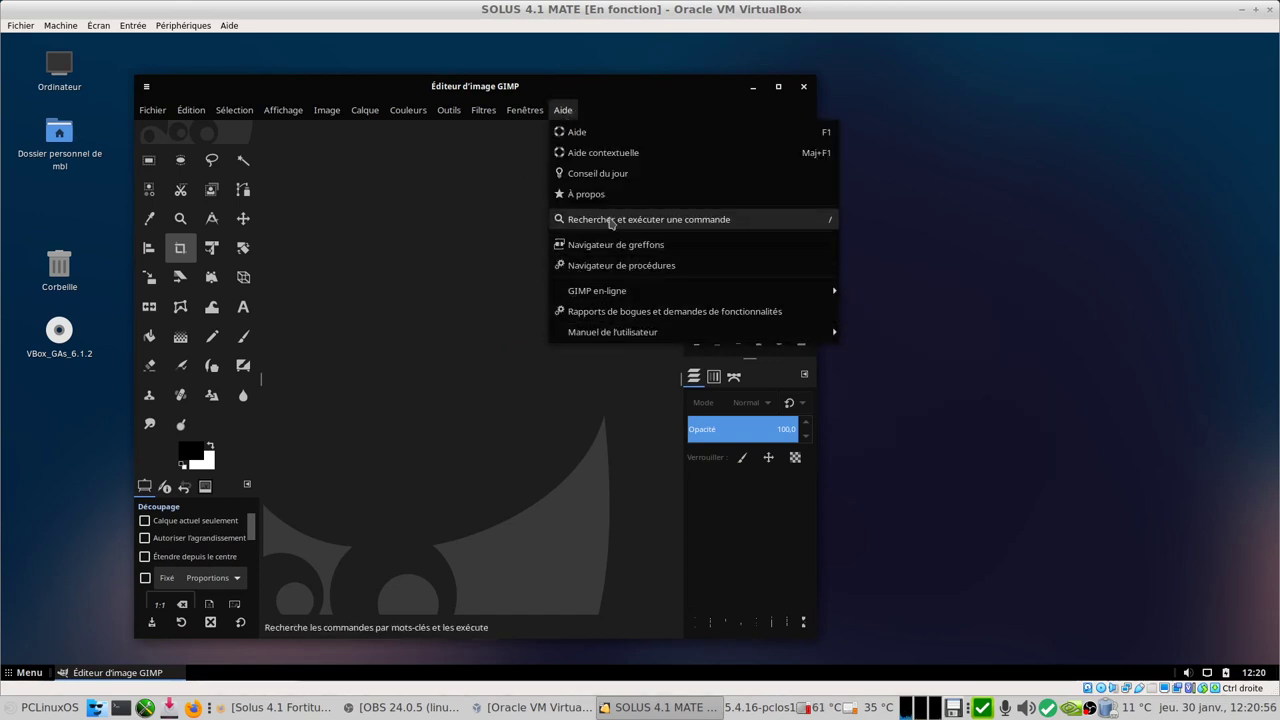
left_click(578, 194)
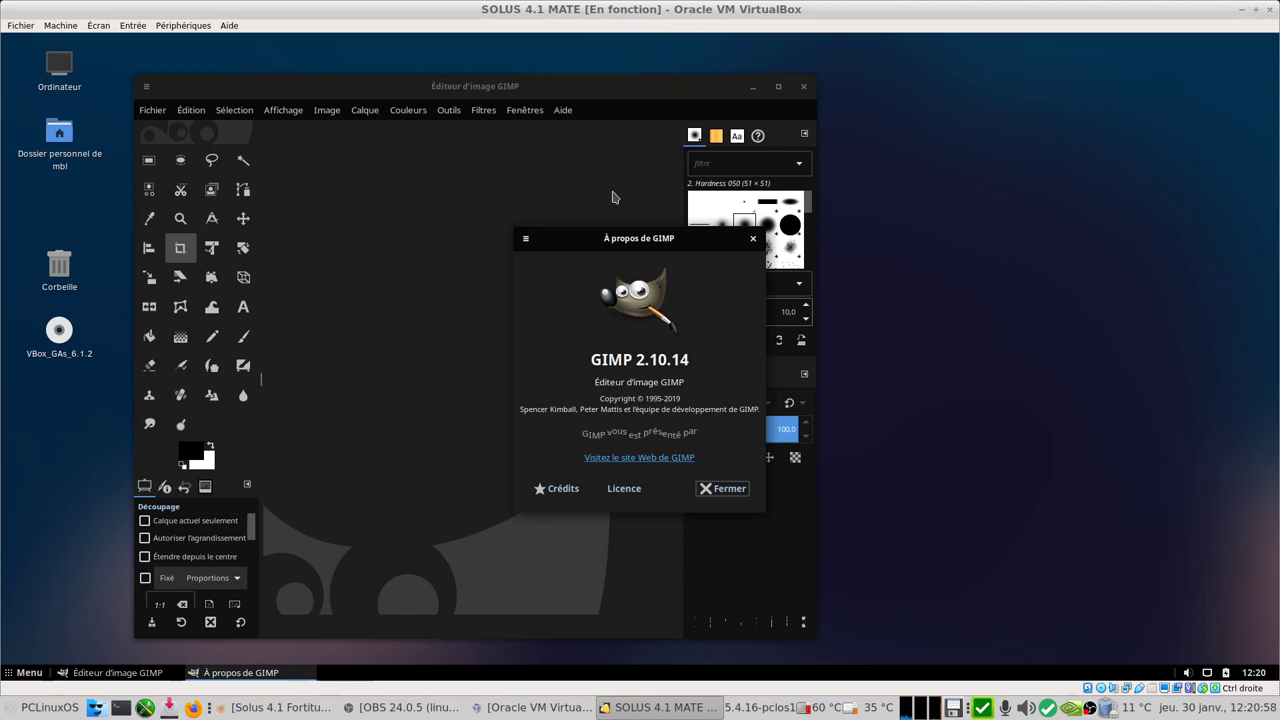
left_click(722, 488)
left_click(803, 86)
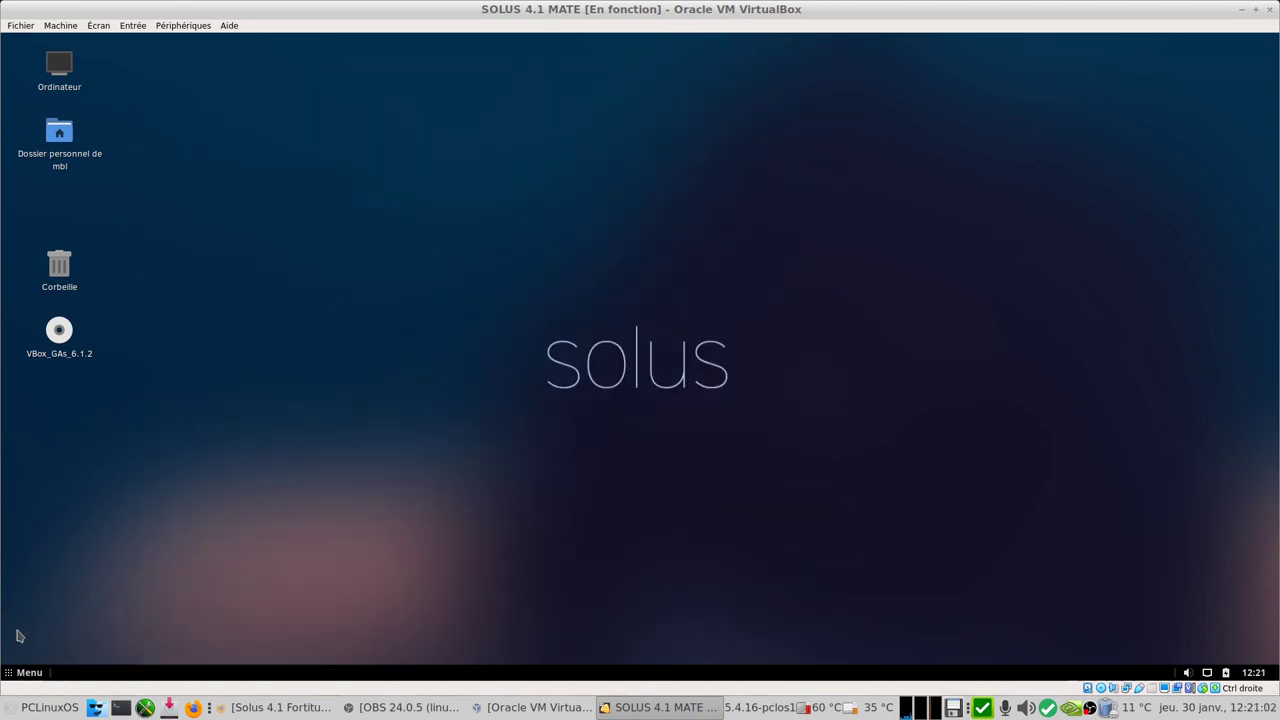
left_click(16, 677)
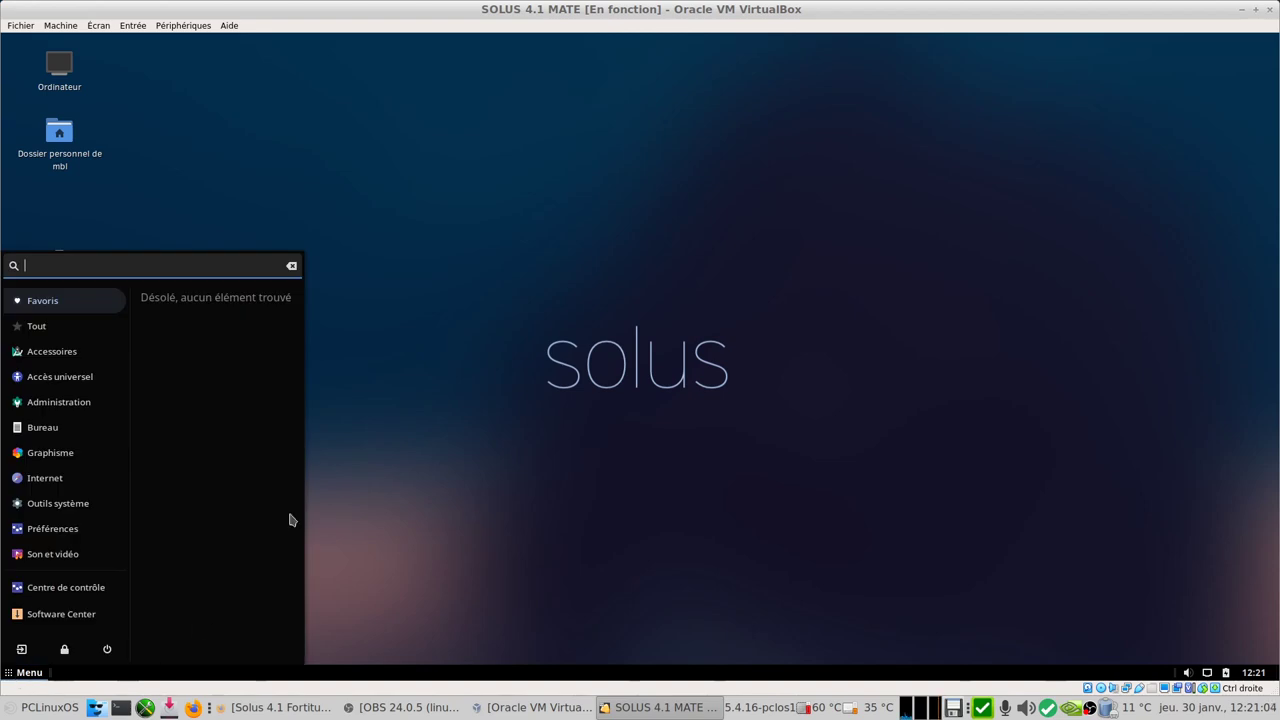
left_click(201, 100)
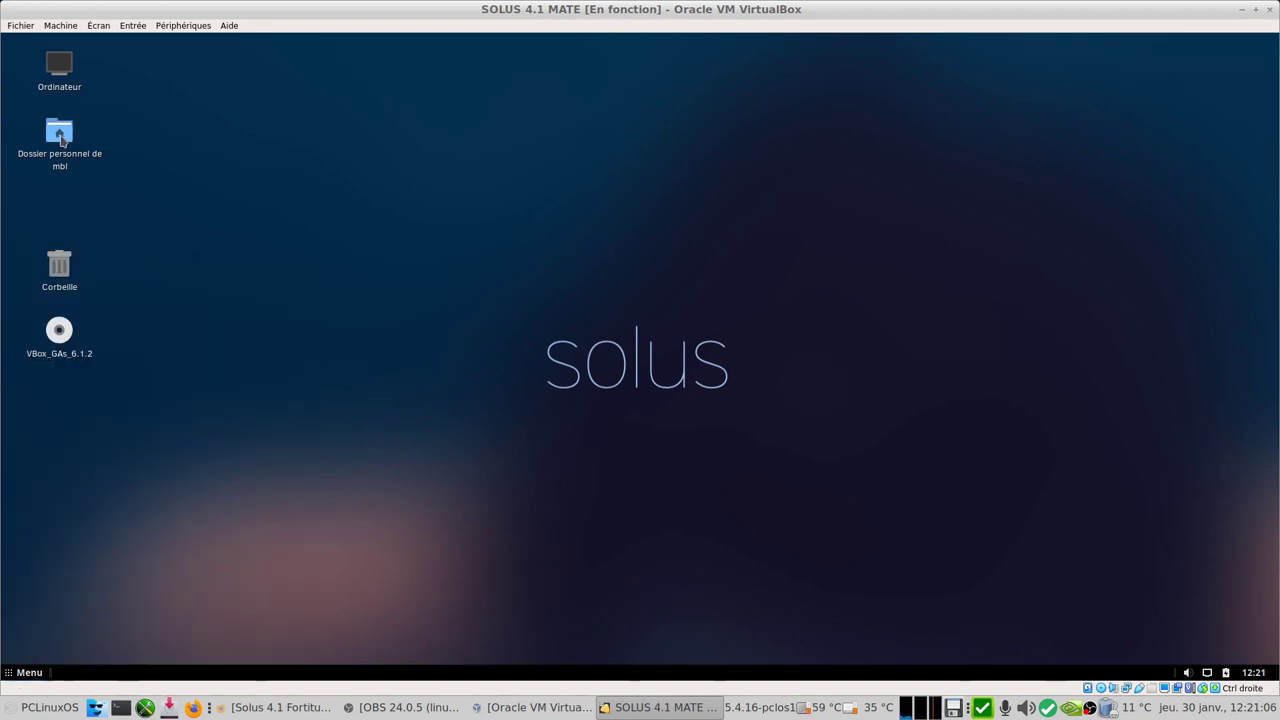
double_click(57, 140)
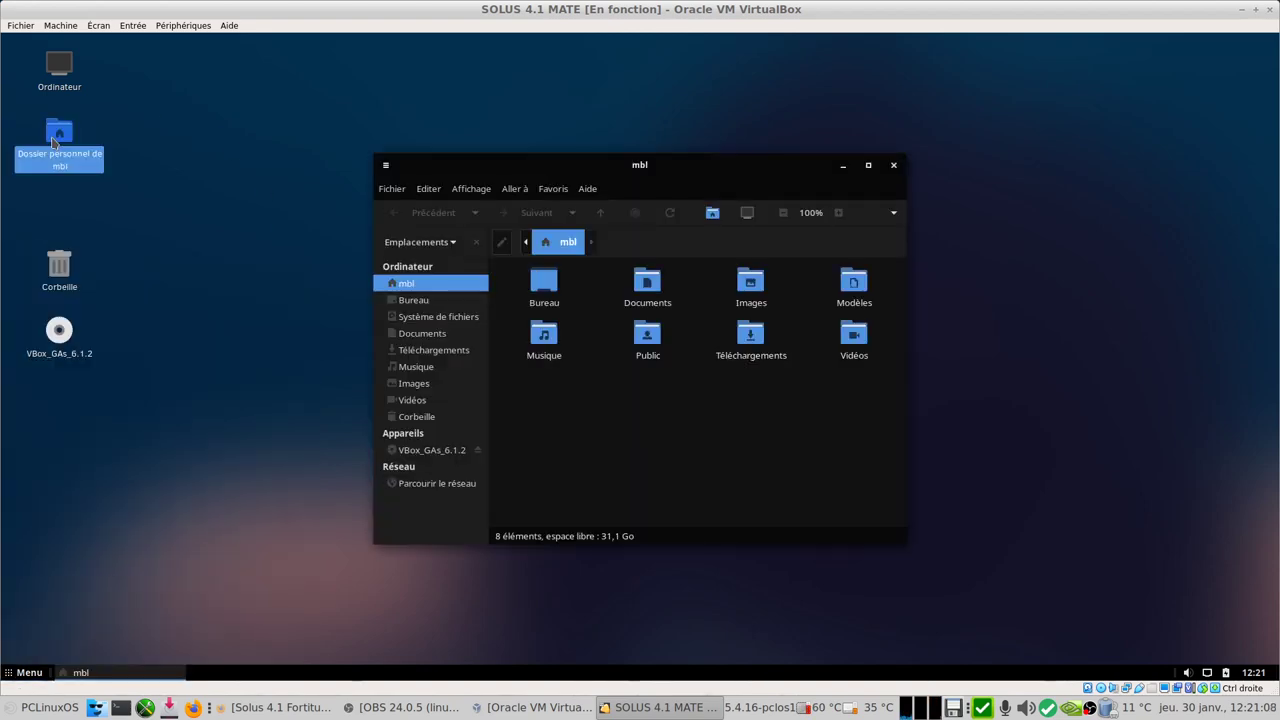
left_click(431, 317)
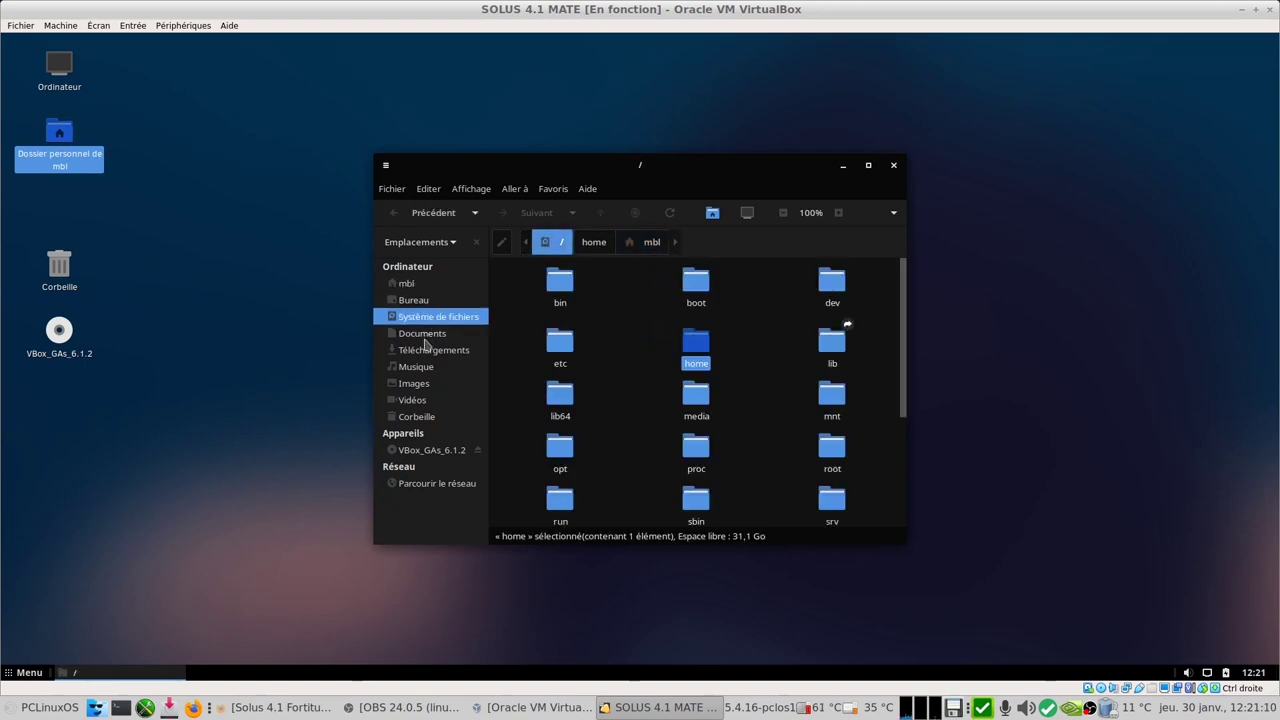
left_click(422, 334)
left_click(587, 190)
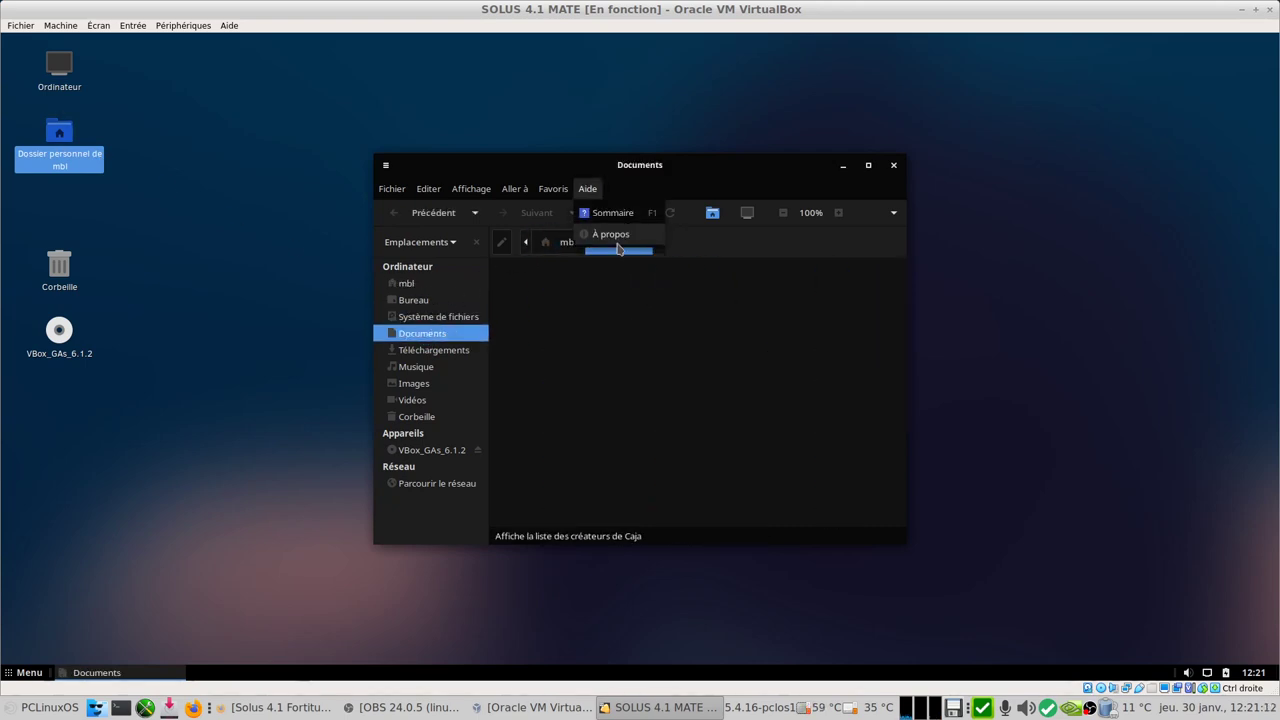
left_click(618, 236)
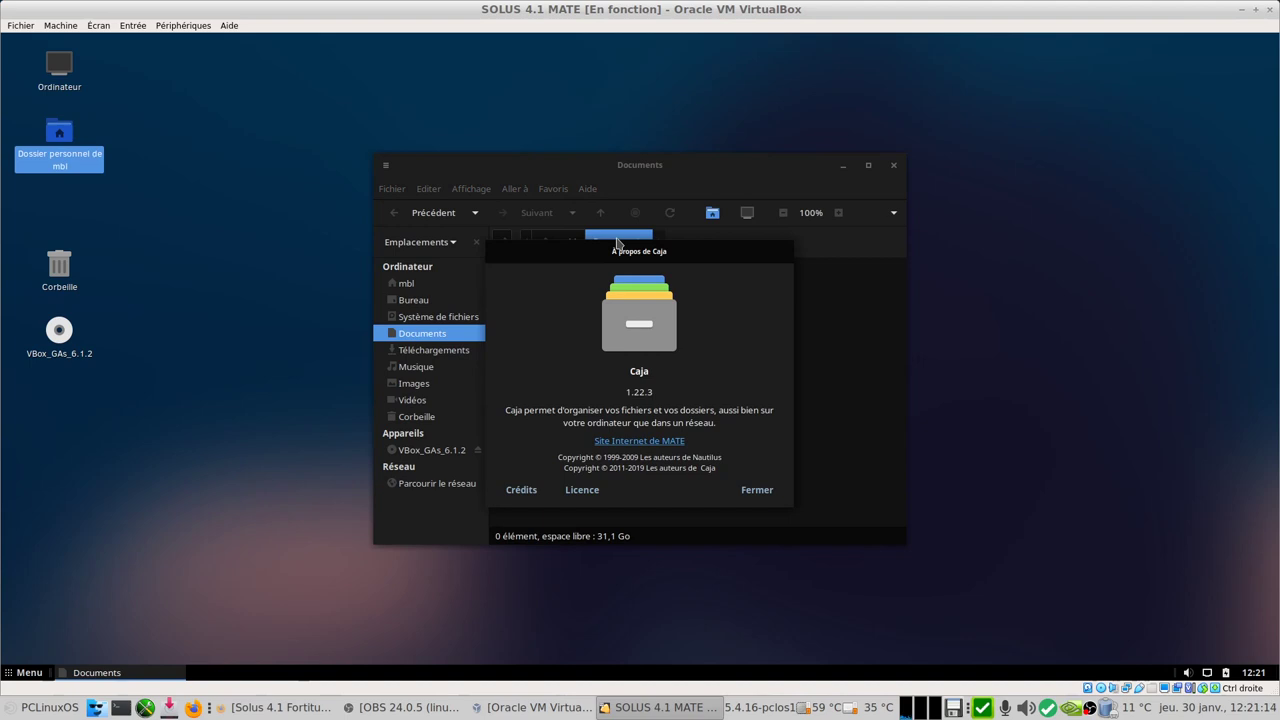
left_click(756, 490)
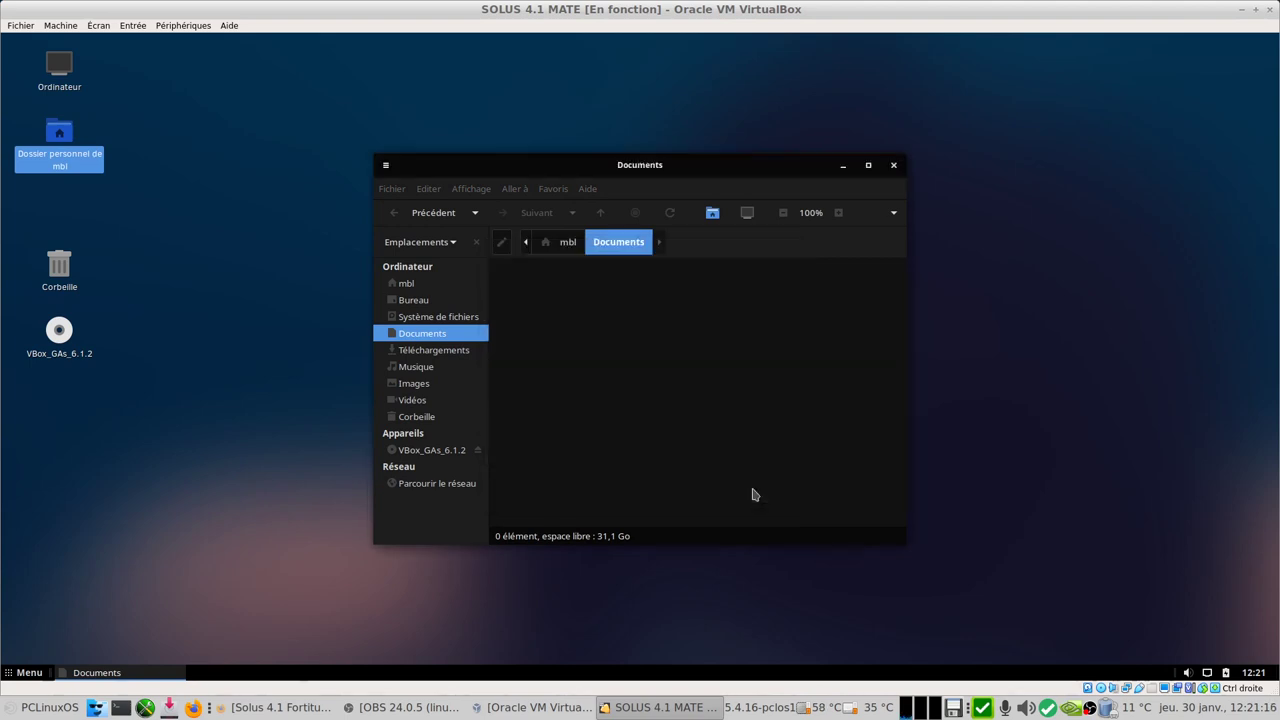
left_click(411, 302)
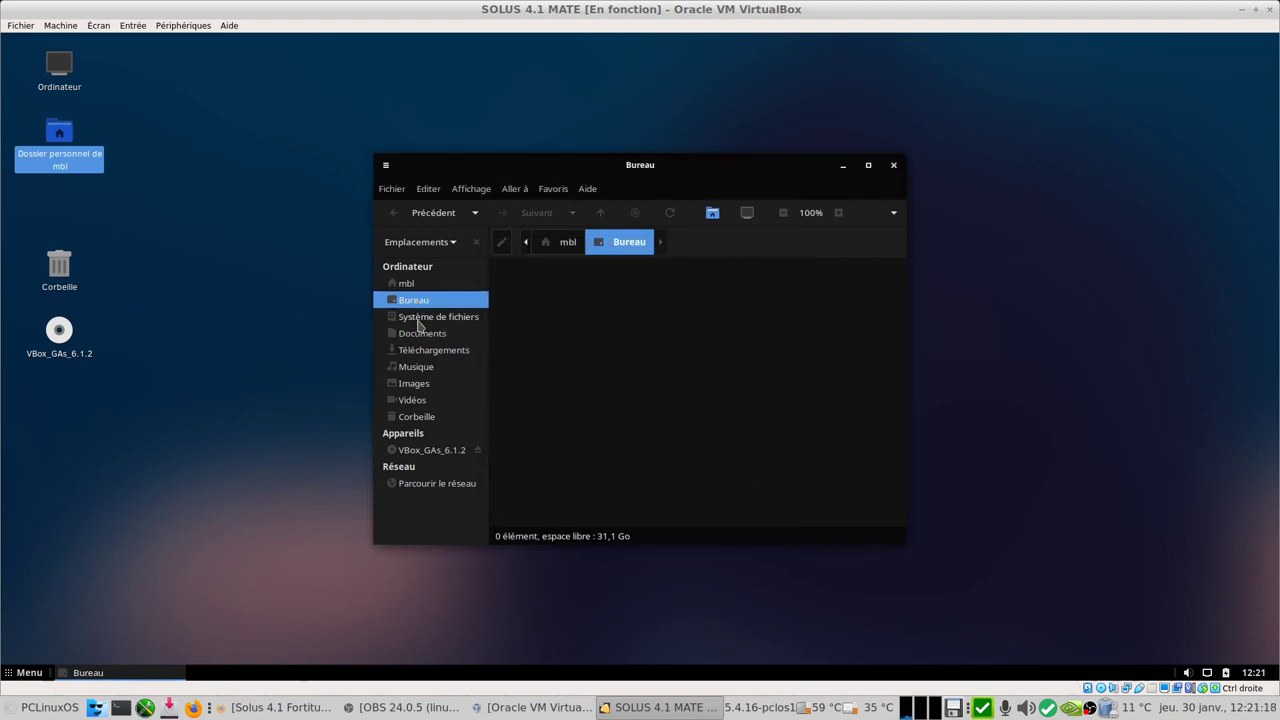
left_click(425, 318)
left_click(418, 352)
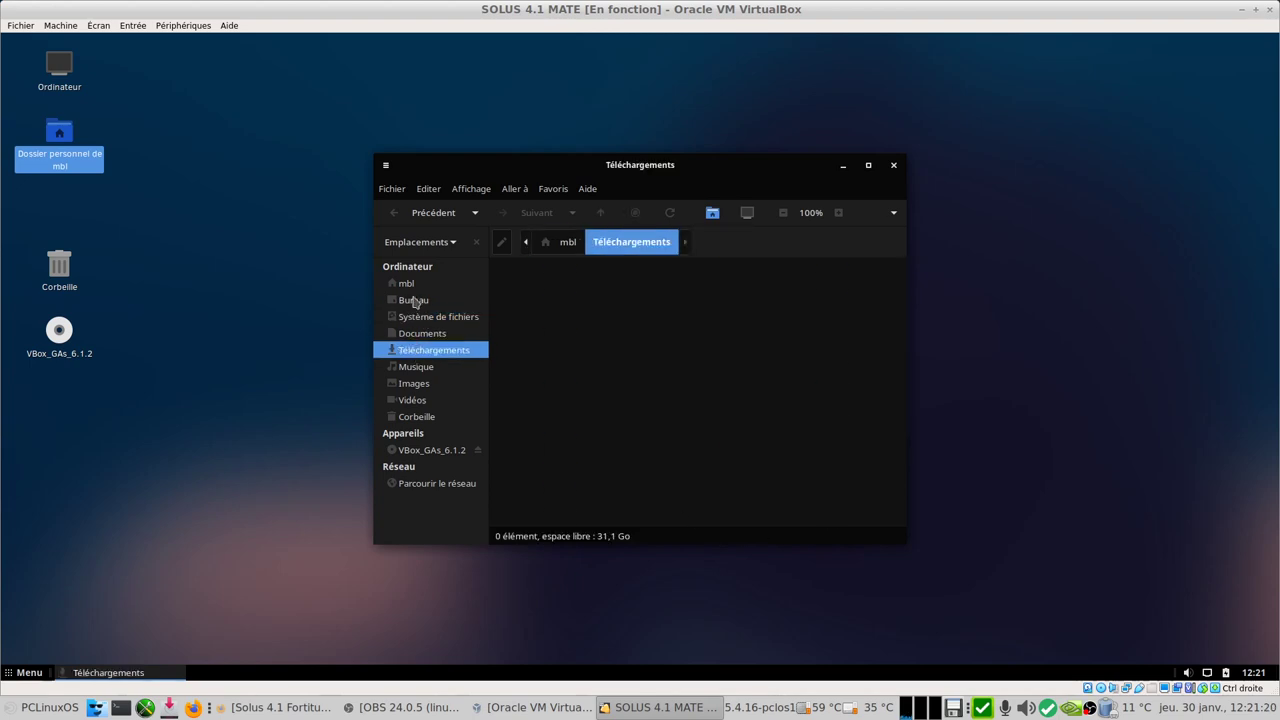
left_click(410, 284)
right_click(643, 287)
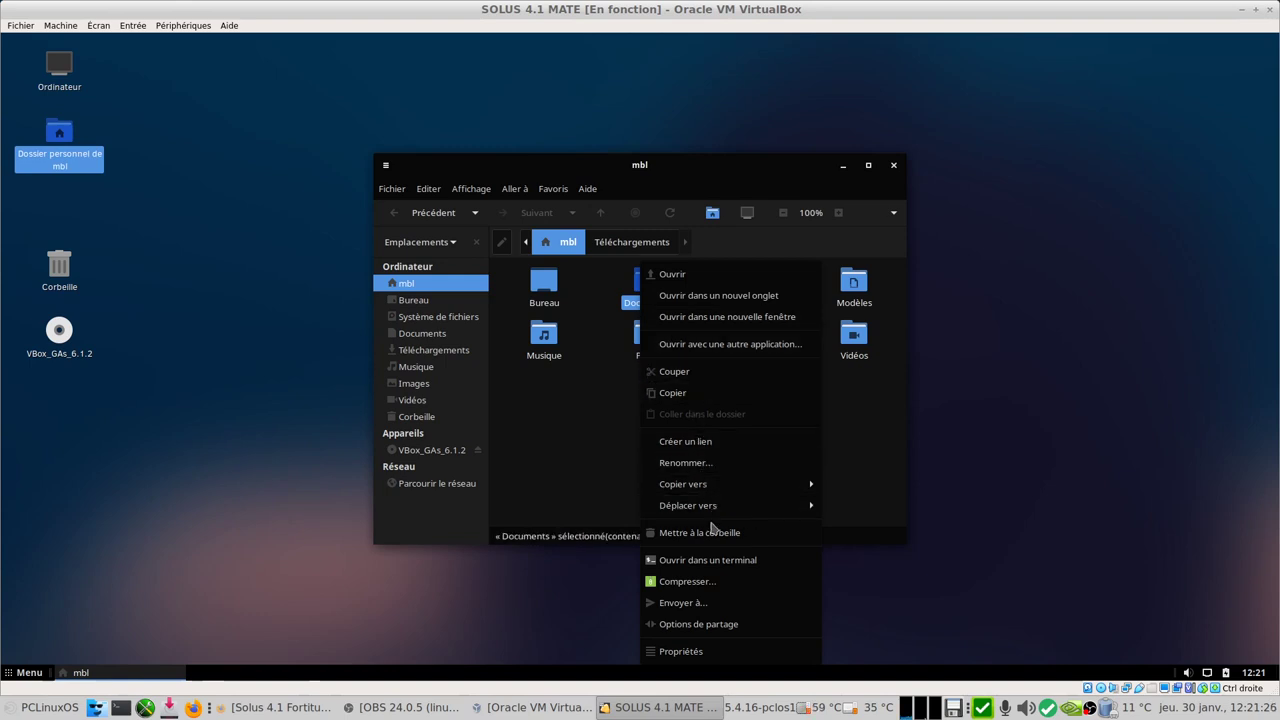
left_click(616, 412)
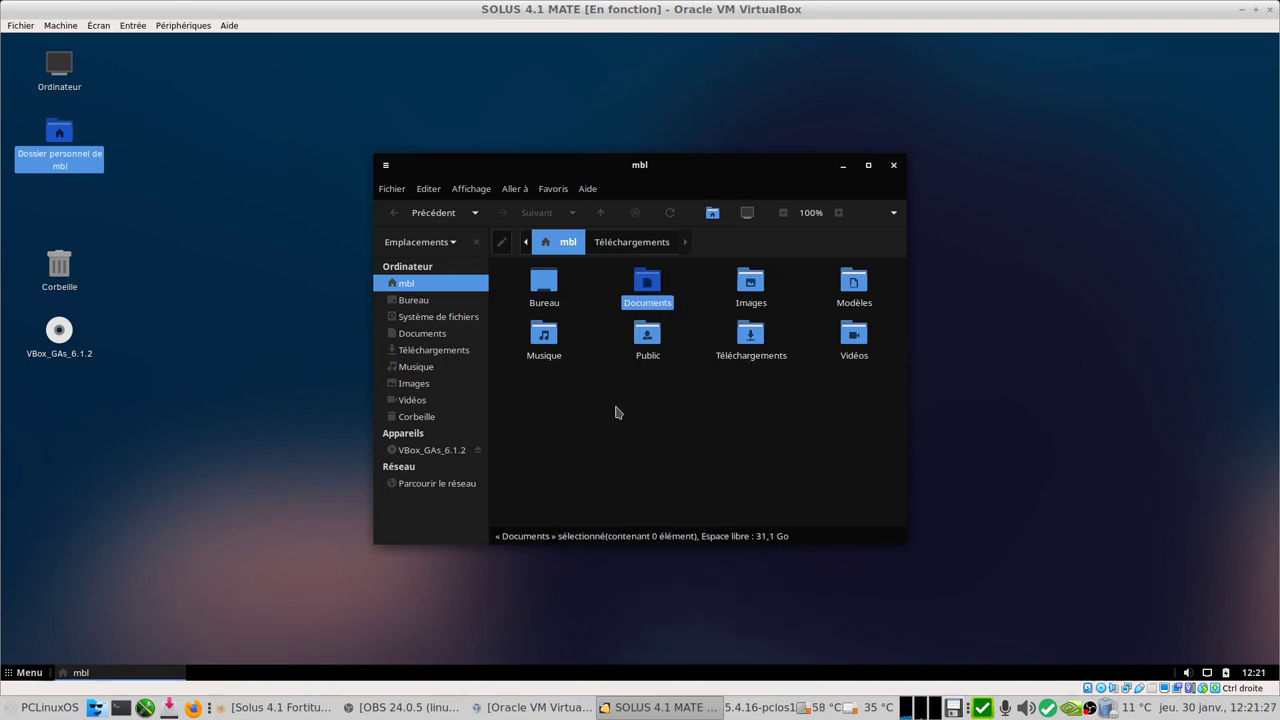
left_click(893, 166)
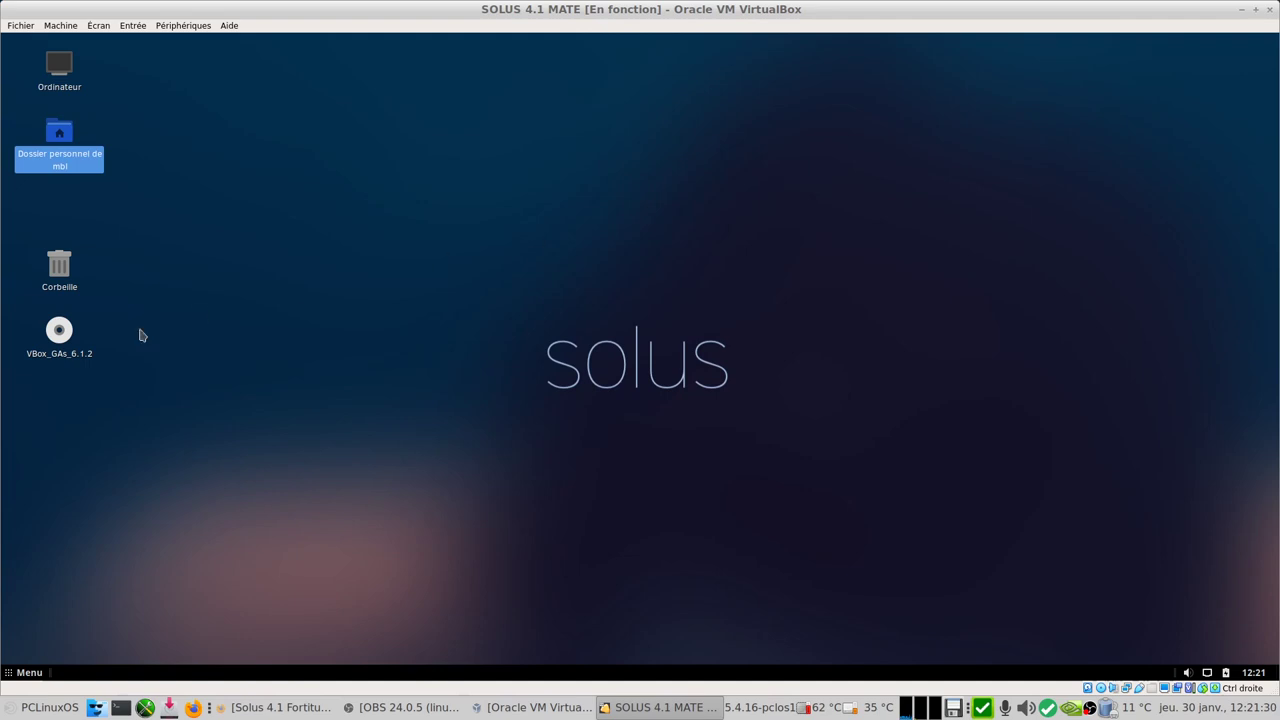
Step: Log out through the Menu's Déconnexion, then sign back in with the account password
left_click(24, 673)
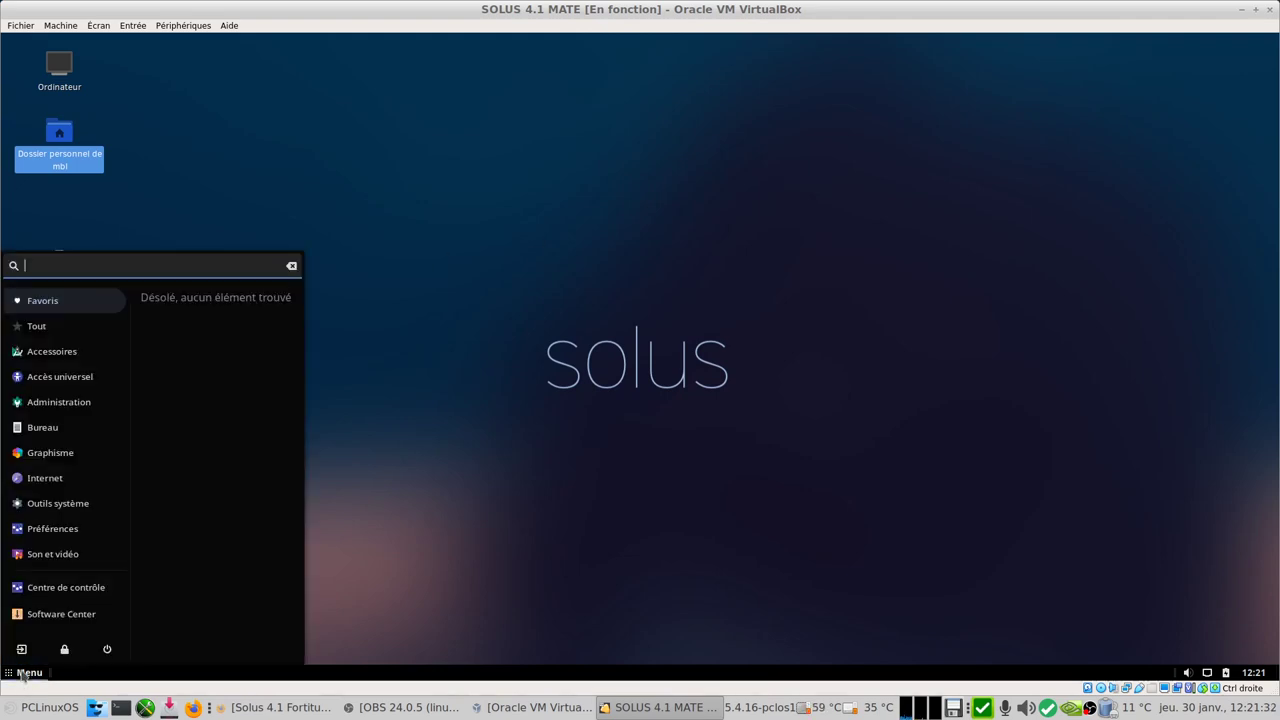
left_click(21, 649)
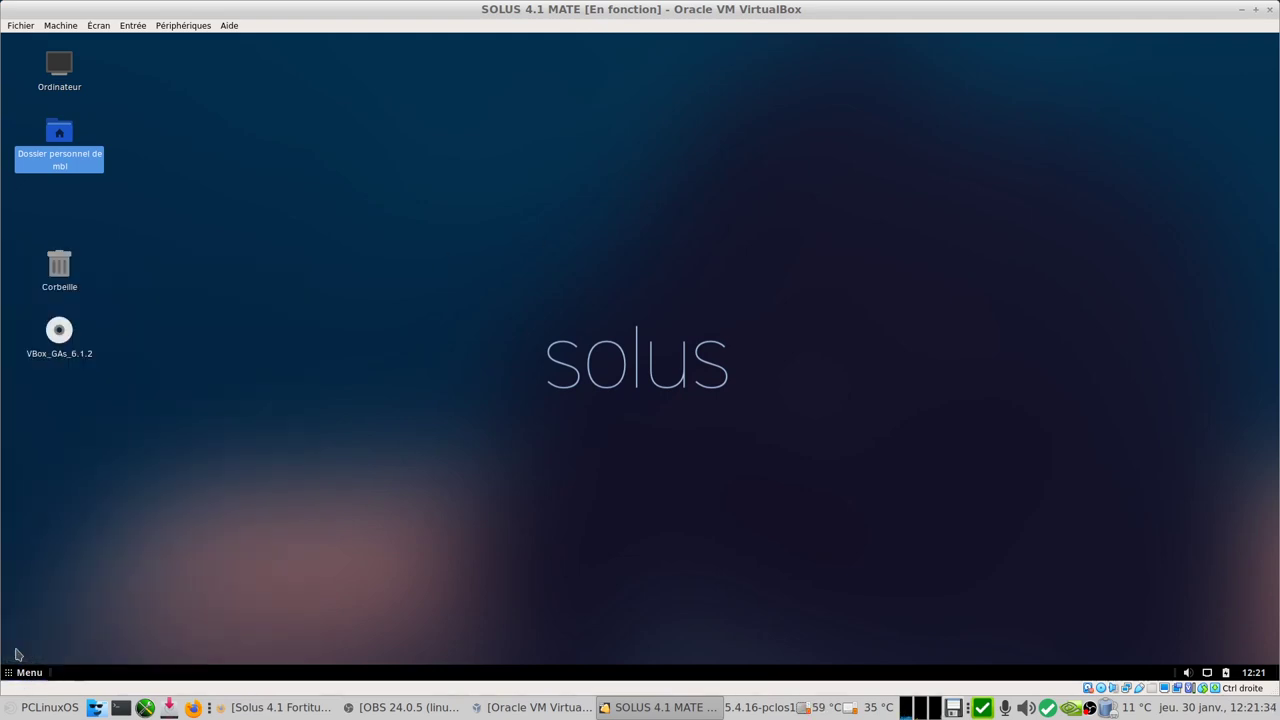
left_click(740, 413)
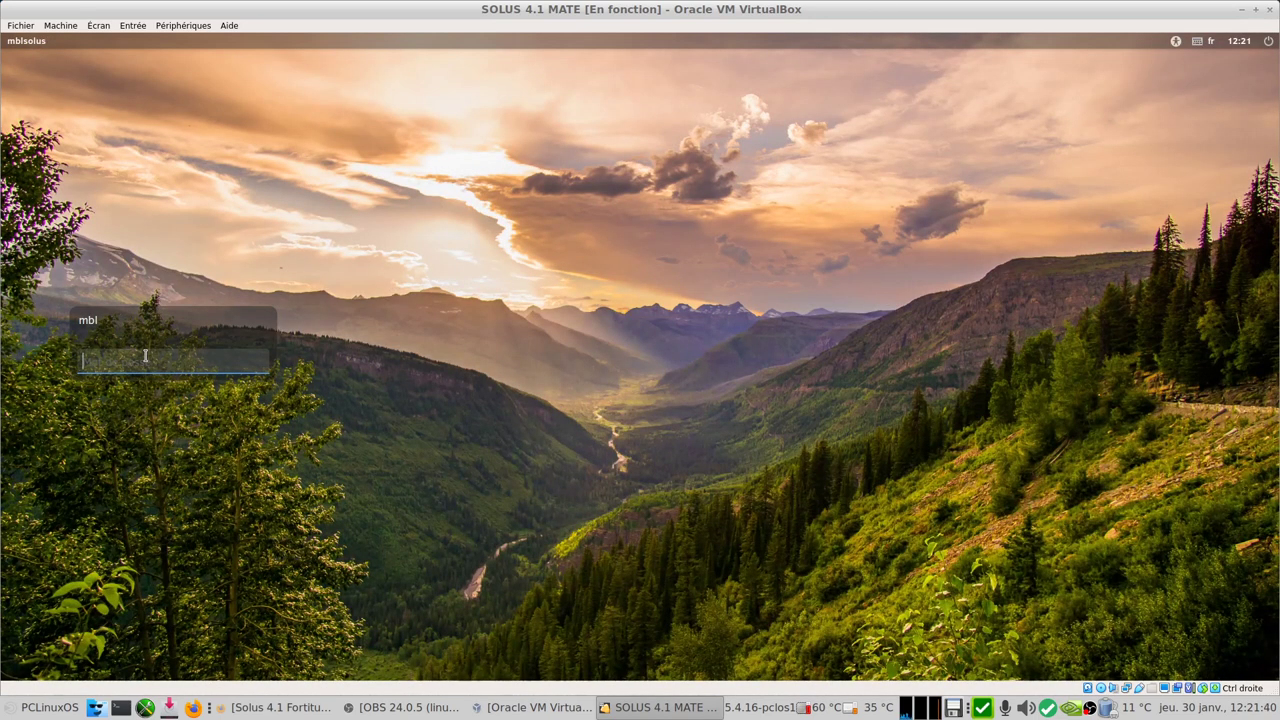
type("*********")
key("Return")
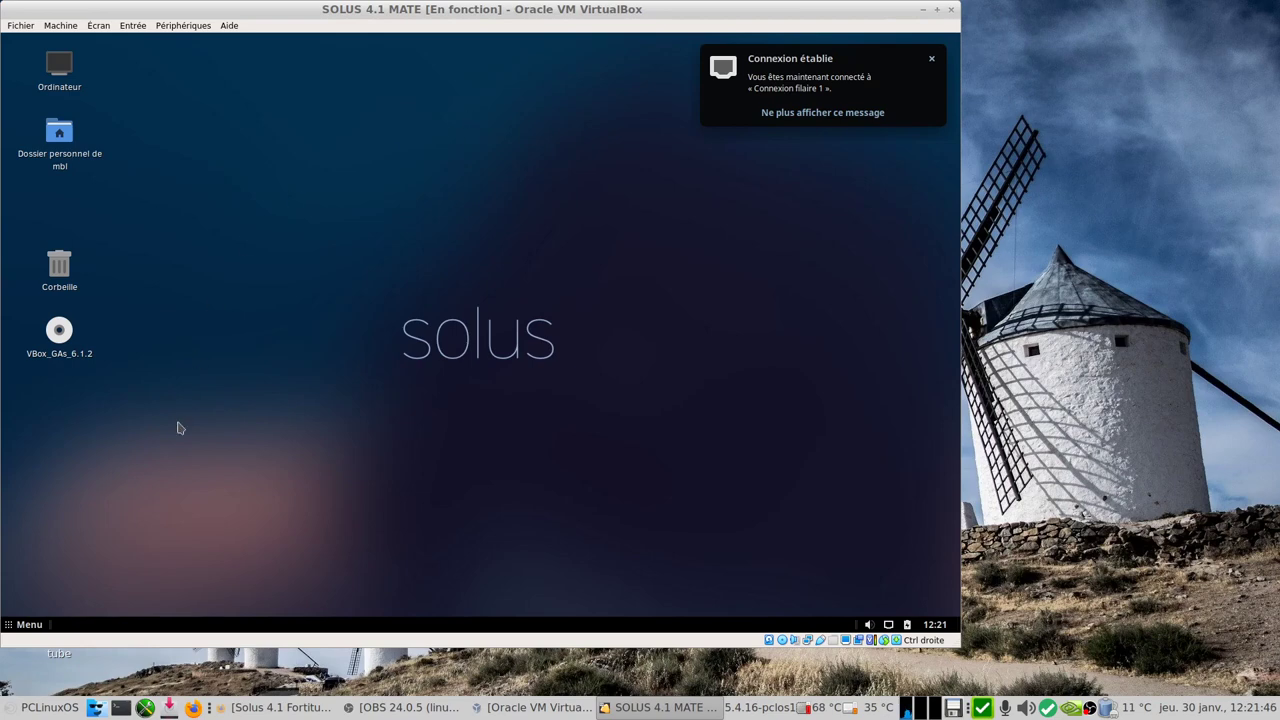
Step: Lock the session, unlock it with the password on the second try, then minimize VirtualBox
left_click(22, 625)
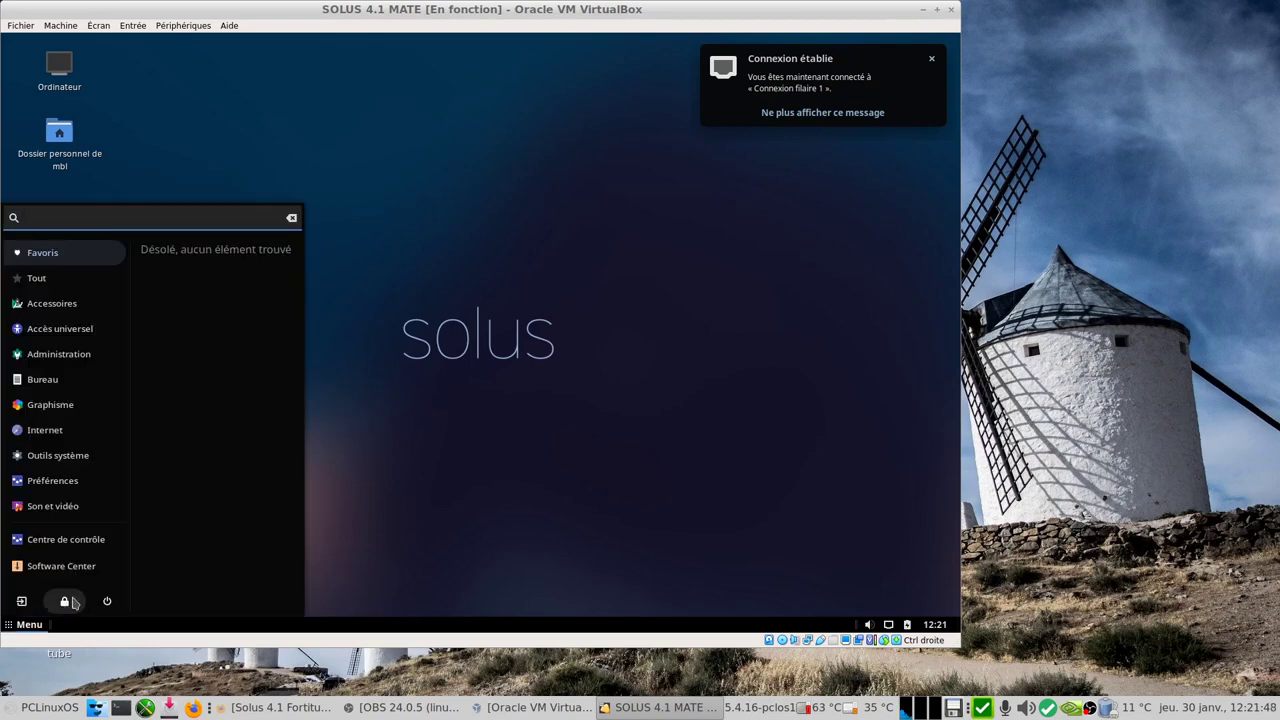
left_click(64, 601)
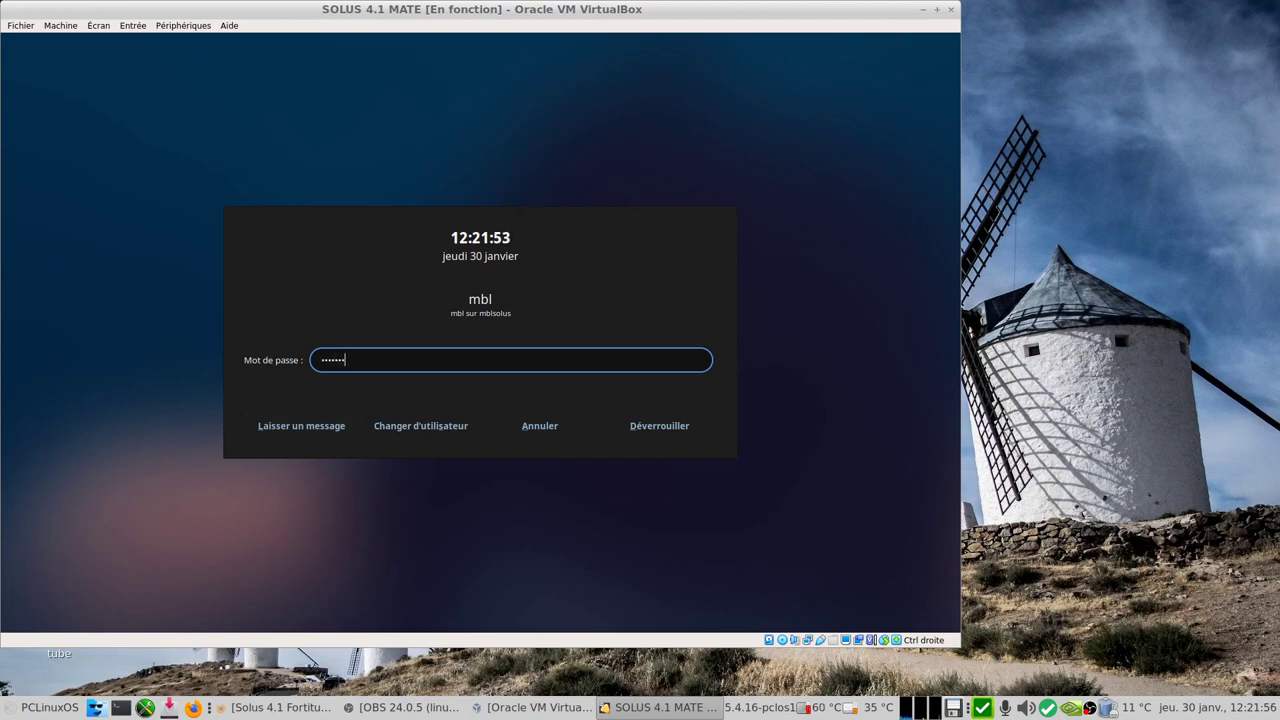
type("**")
key("Return")
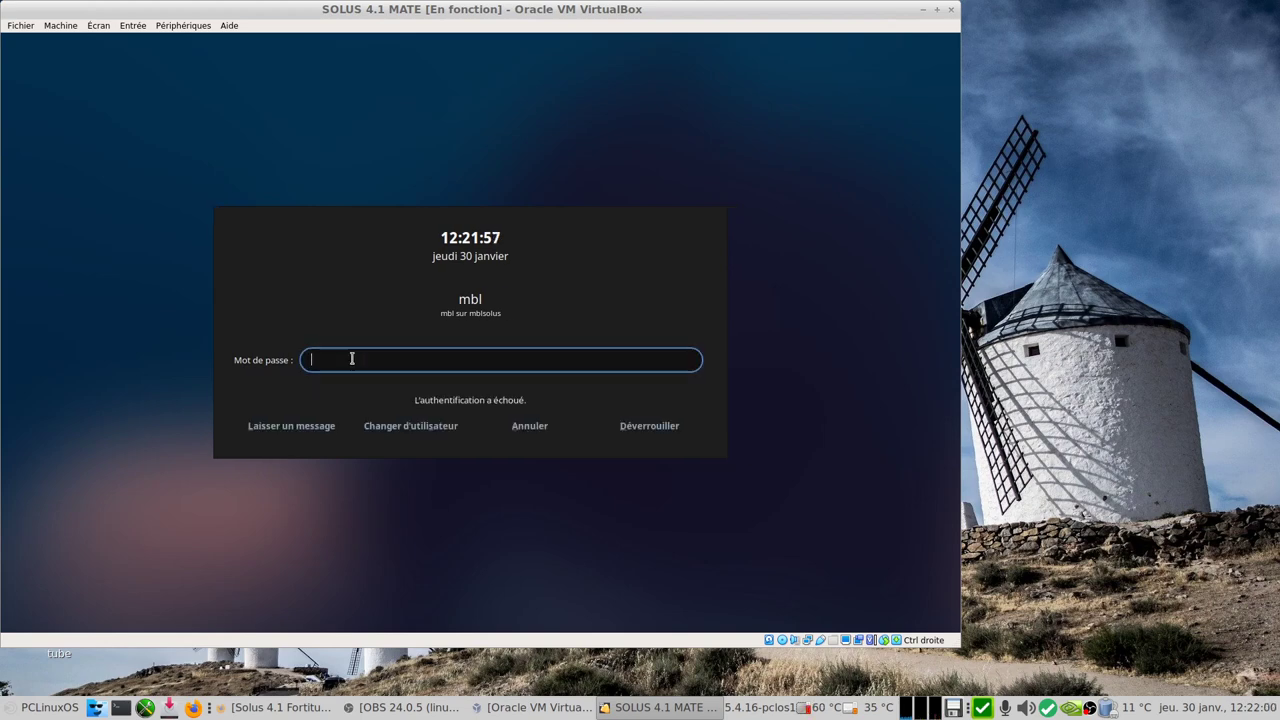
type("******")
key("Return")
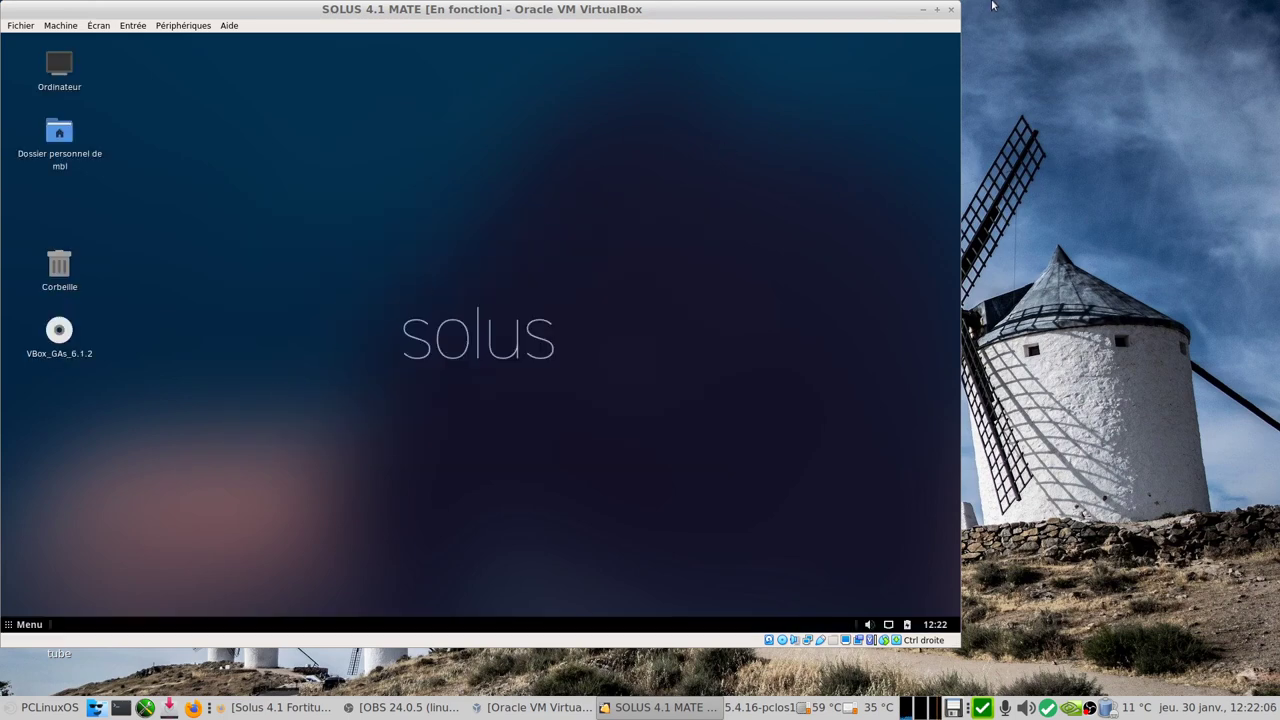
left_click(936, 9)
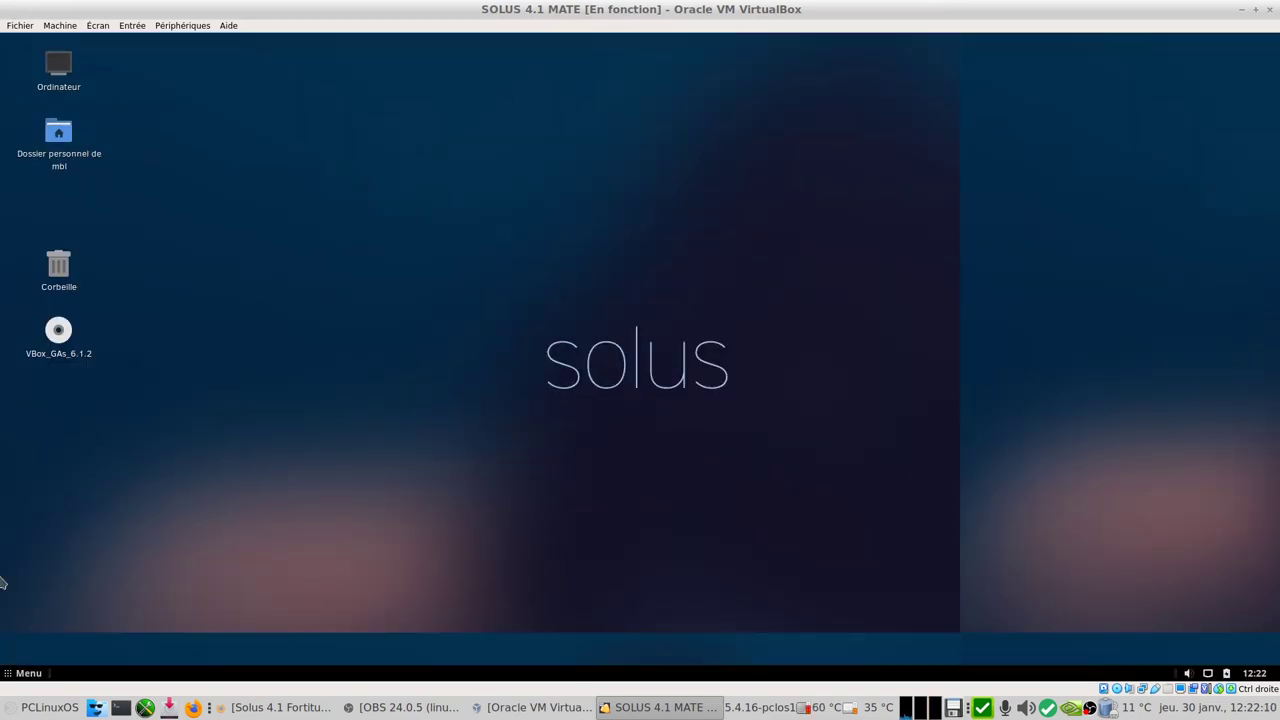
left_click(1241, 9)
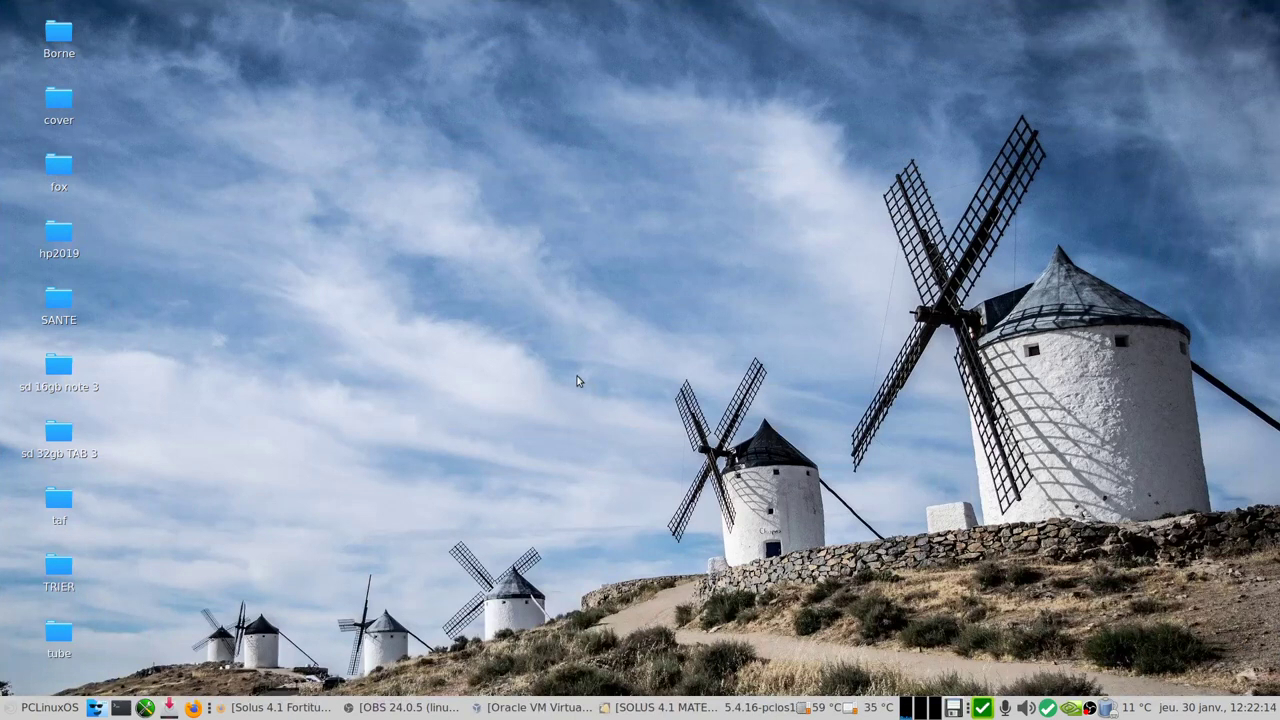
Step: Restore the Firefox window with the Solus 4.1 Fortitude release notes and scroll up to the Budgie and GNOME sections
left_click(262, 710)
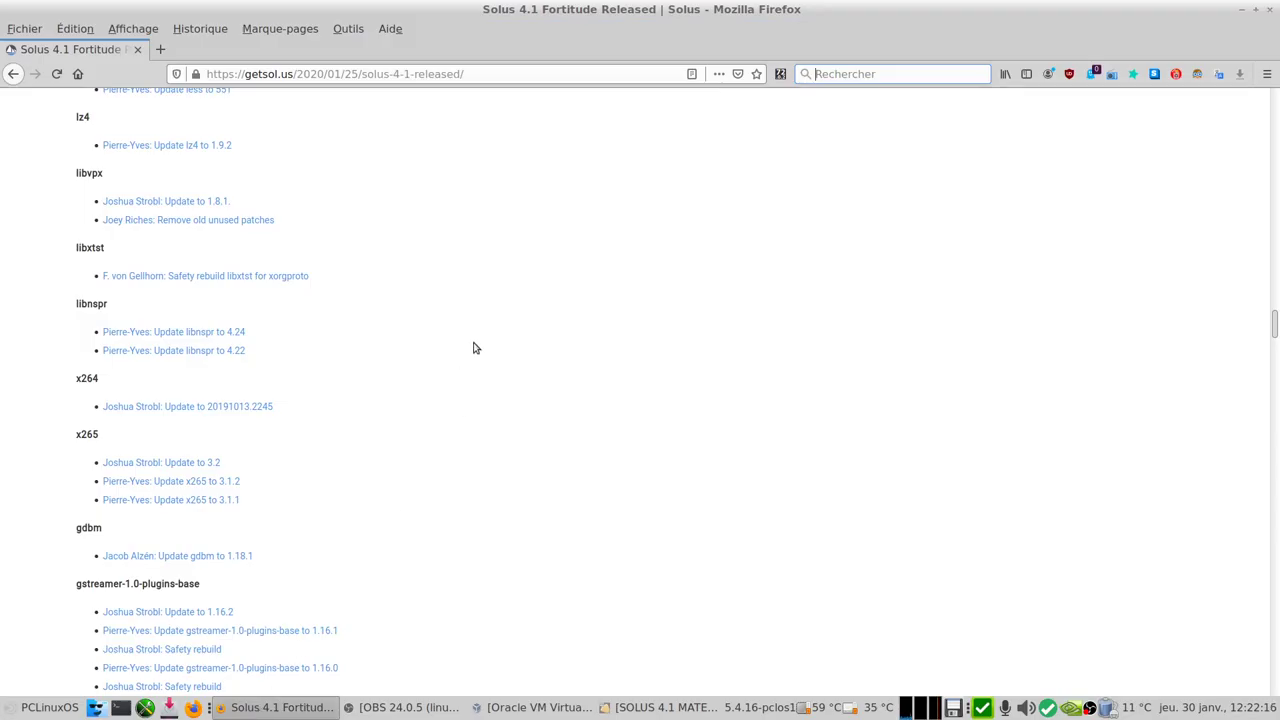
scroll(475, 348, "up", 15)
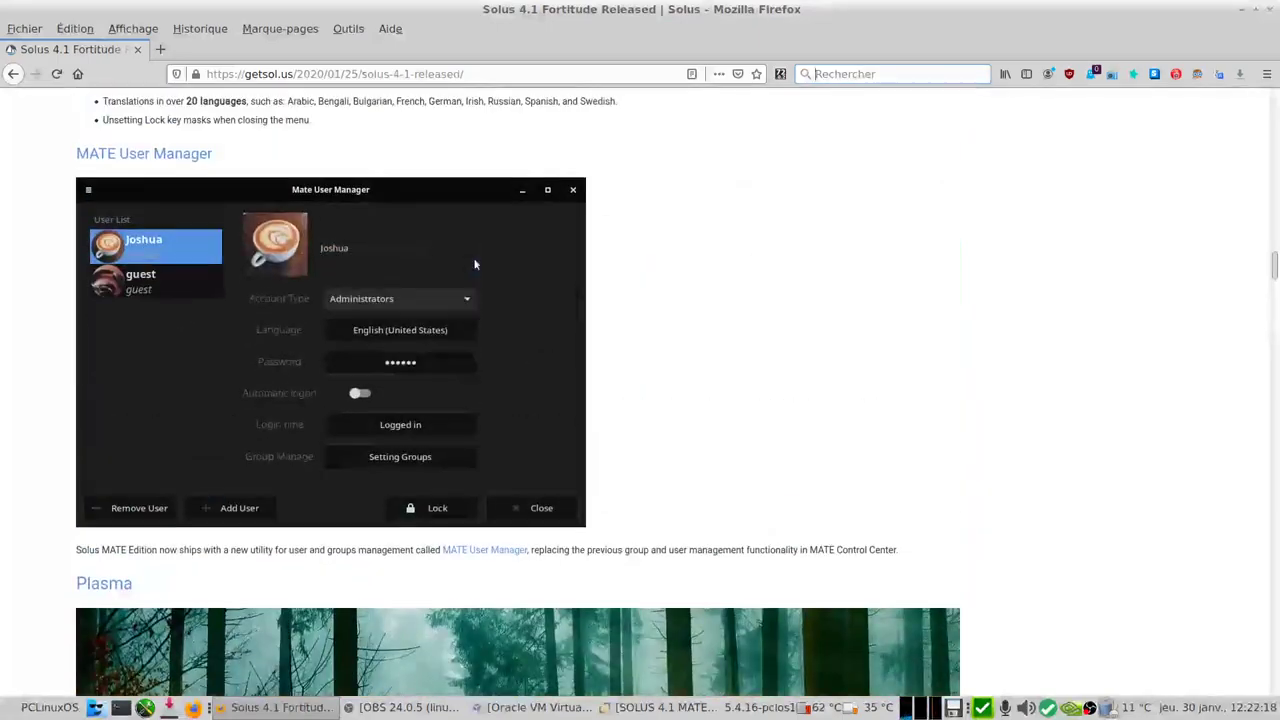
scroll(475, 264, "up", 15)
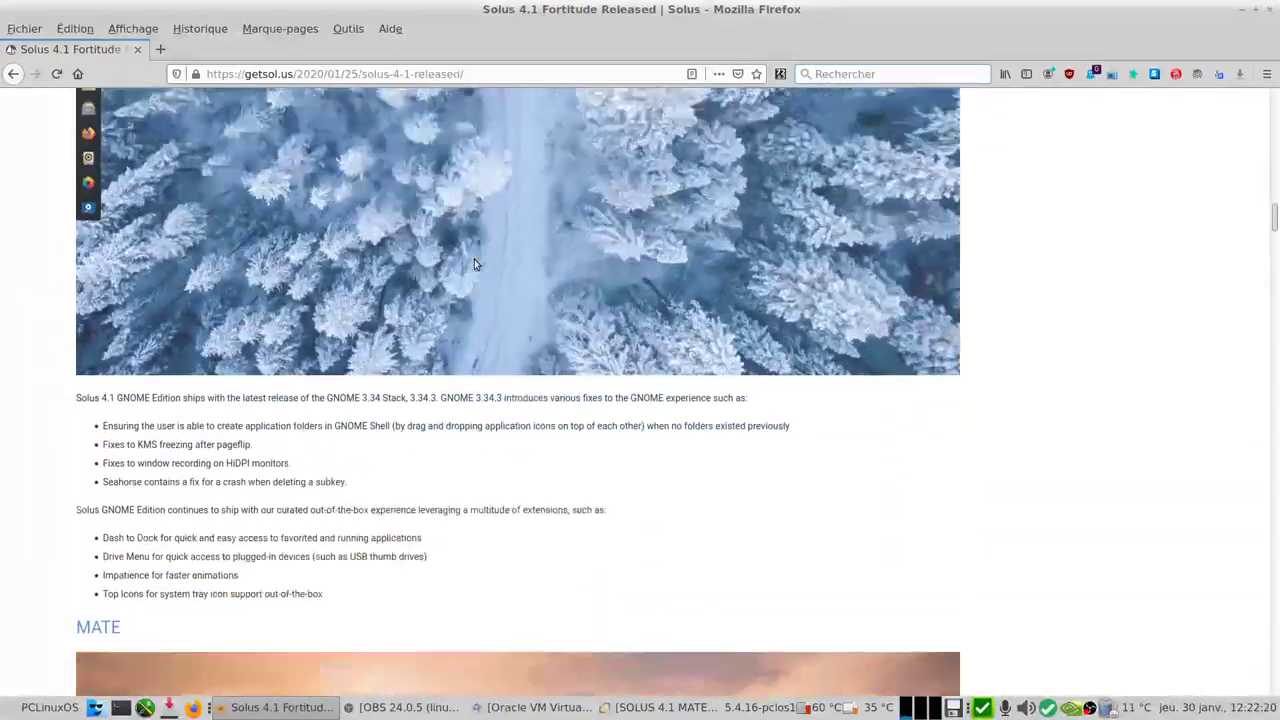
scroll(474, 264, "up", 15)
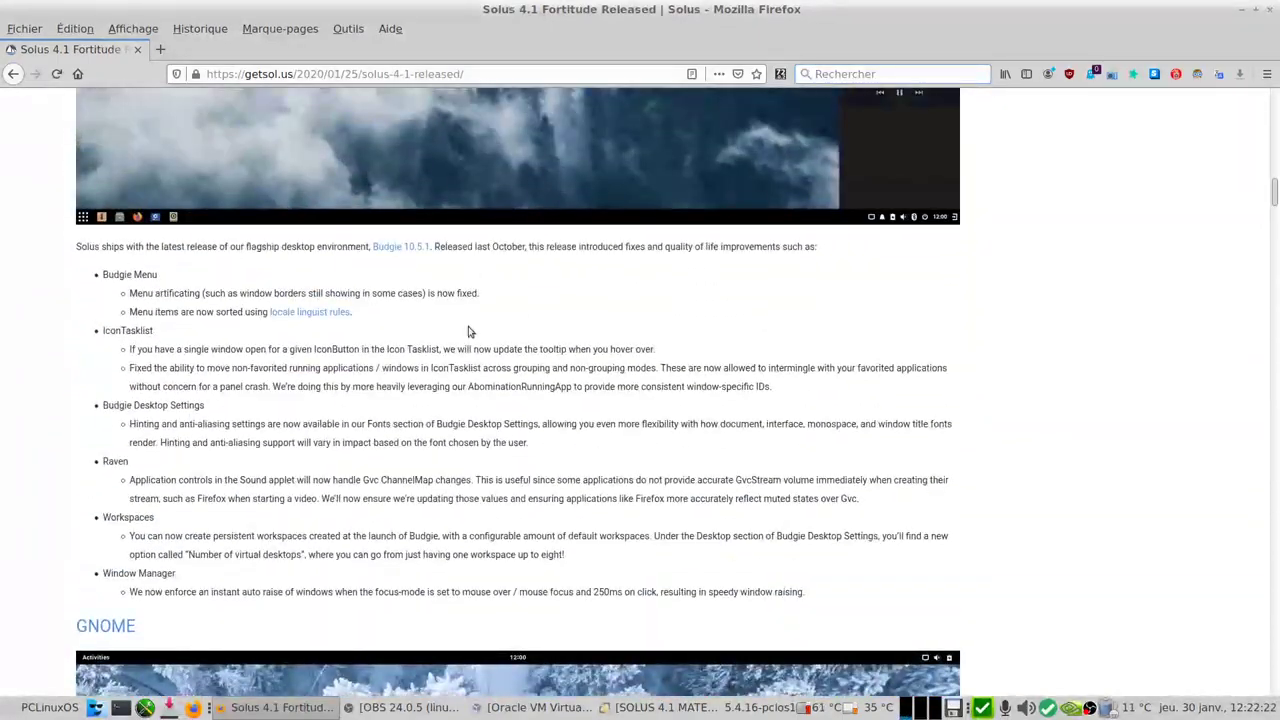
scroll(500, 422, "up", 6)
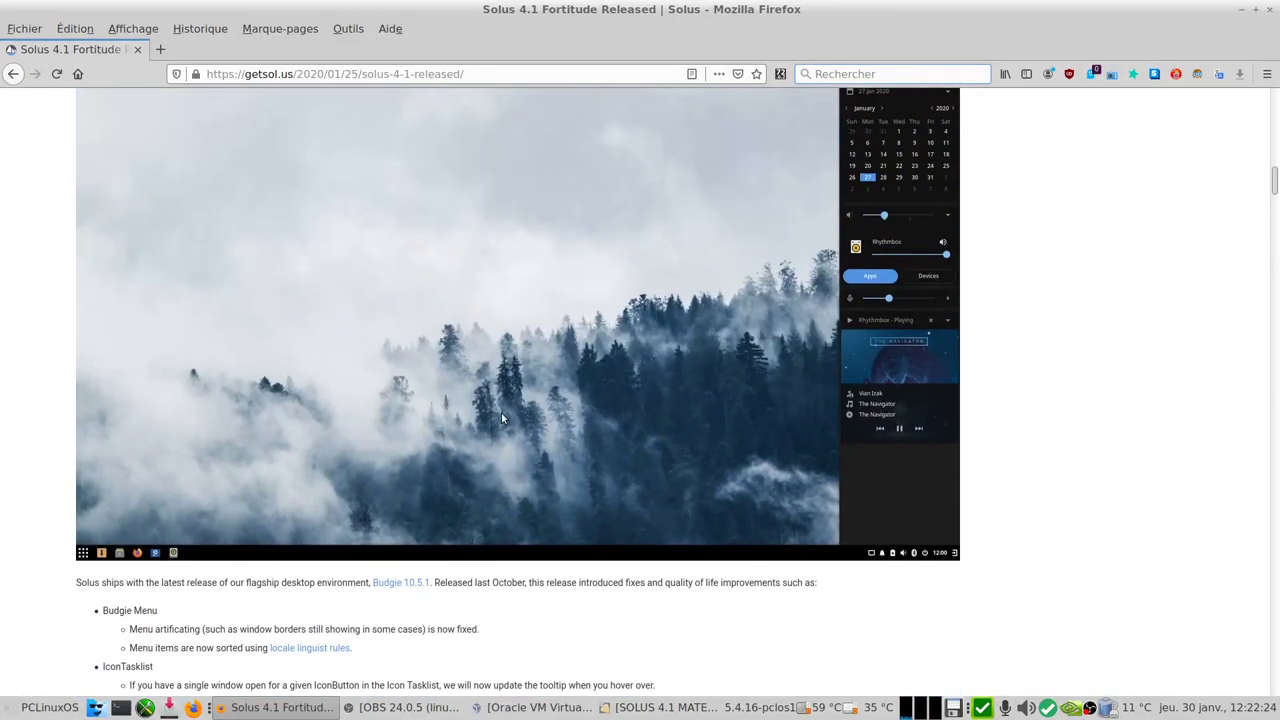
scroll(505, 430, "down", 4)
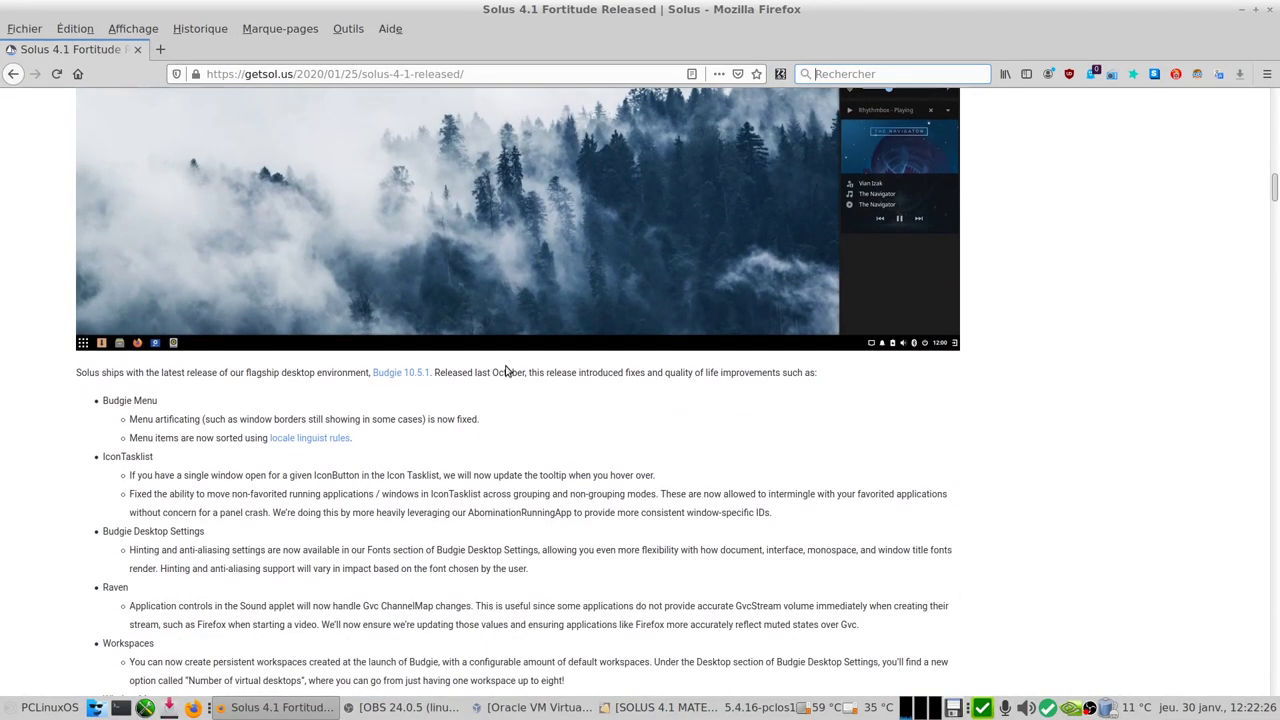
scroll(510, 430, "up", 14)
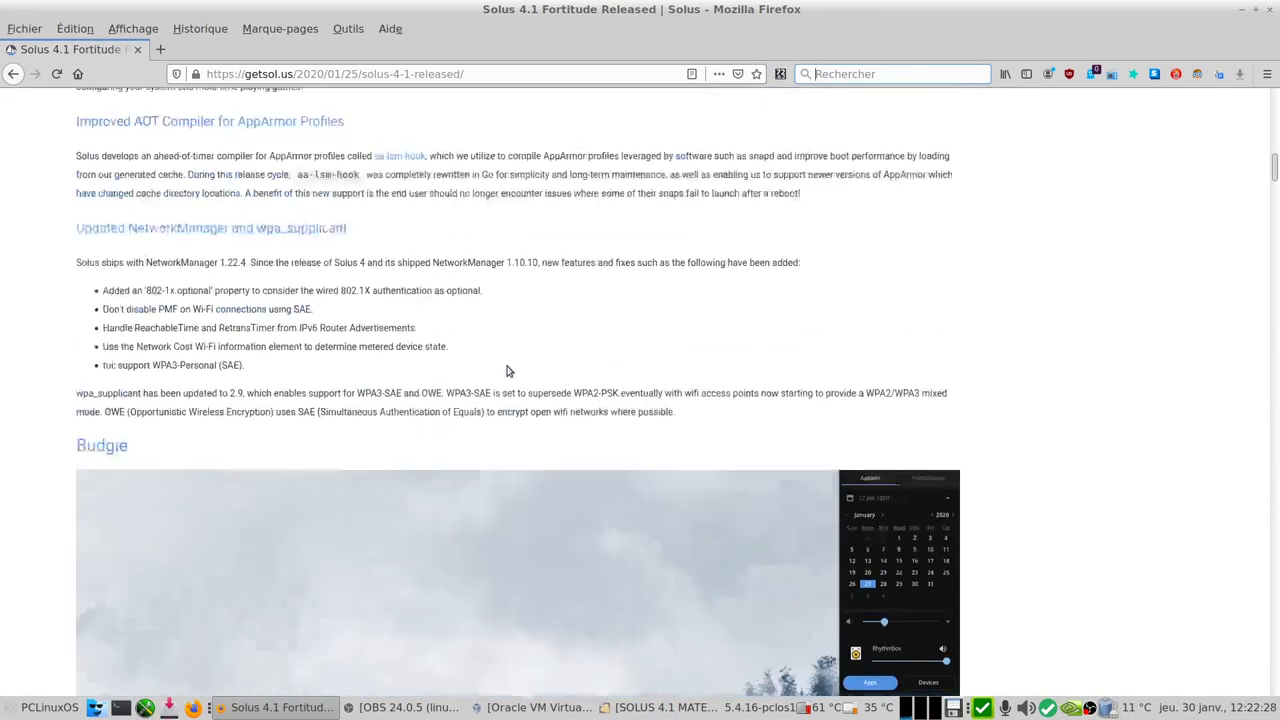
Step: Read down through the MATE Edition notes to the Brisk Menu section
scroll(500, 378, "down", 20)
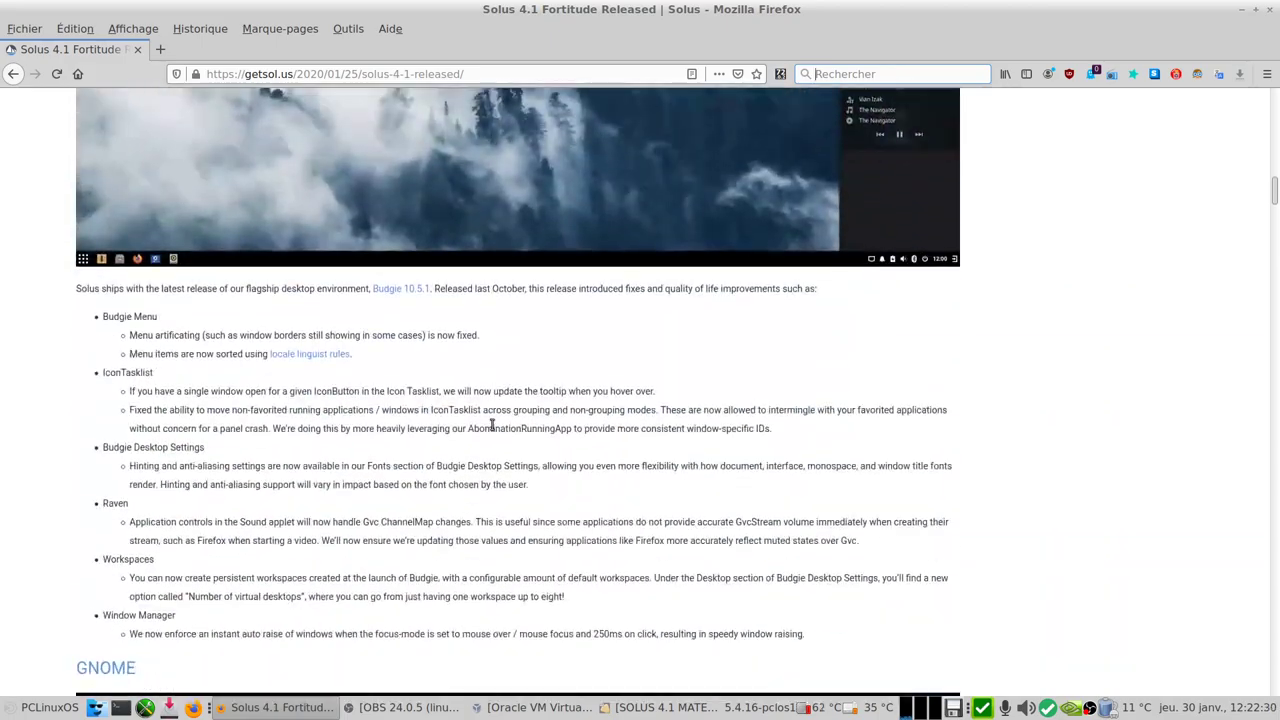
scroll(492, 430, "down", 16)
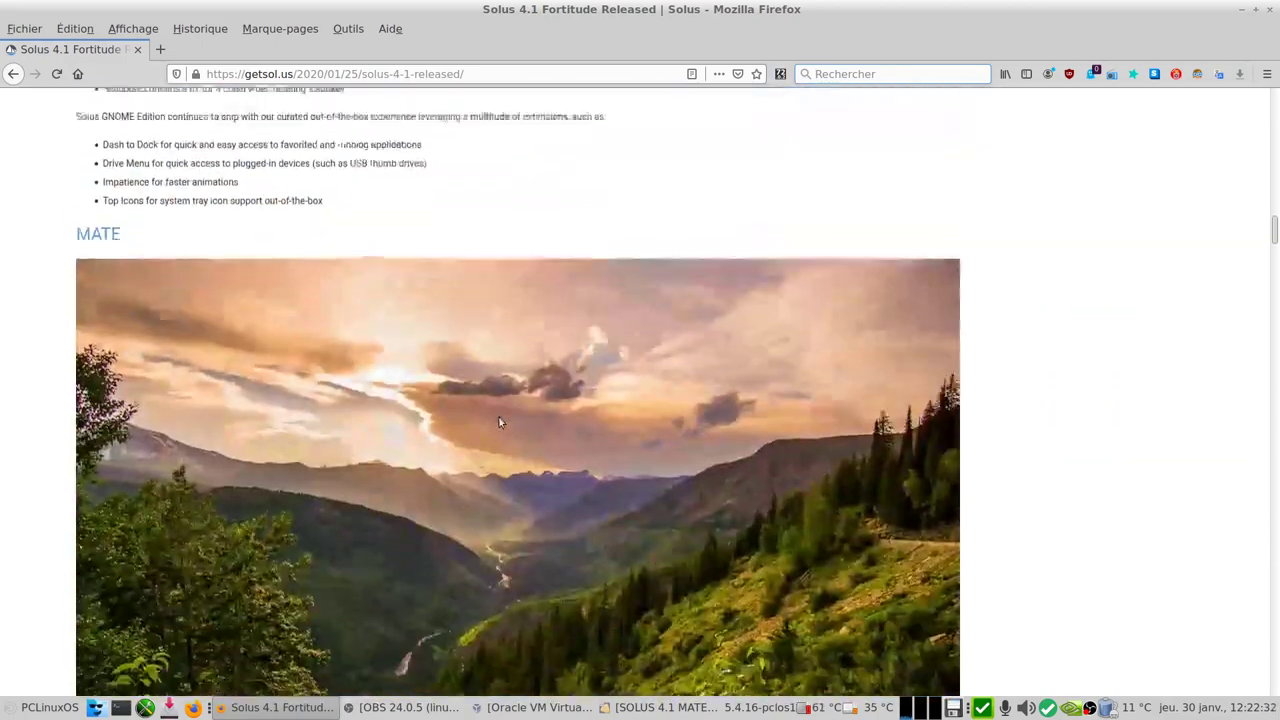
scroll(500, 422, "down", 14)
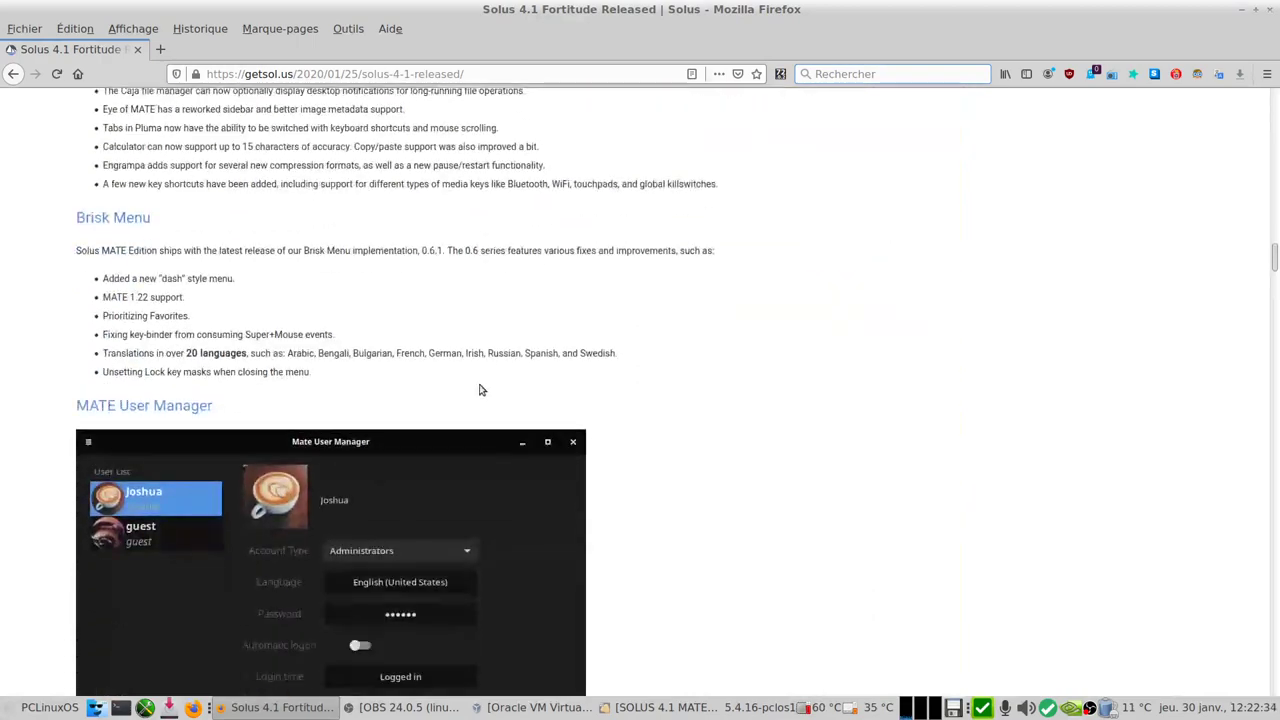
scroll(478, 380, "down", 10)
scroll(470, 379, "up", 8)
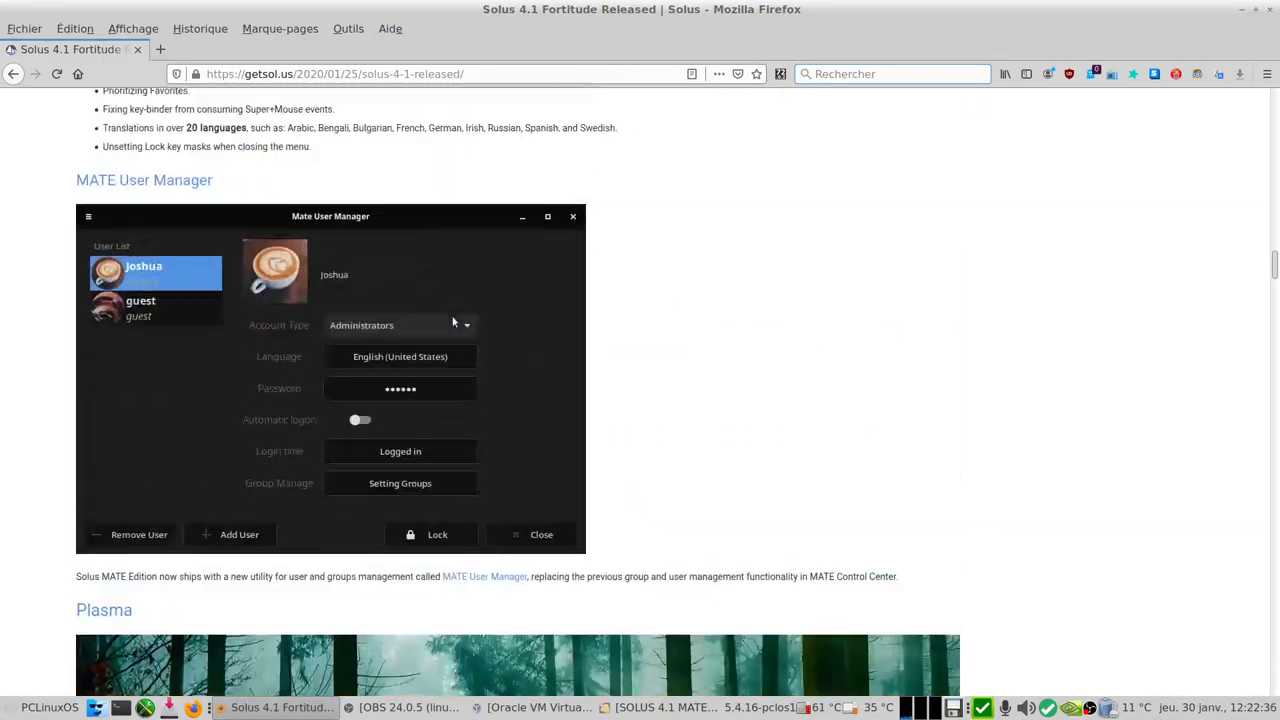
scroll(452, 321, "up", 4)
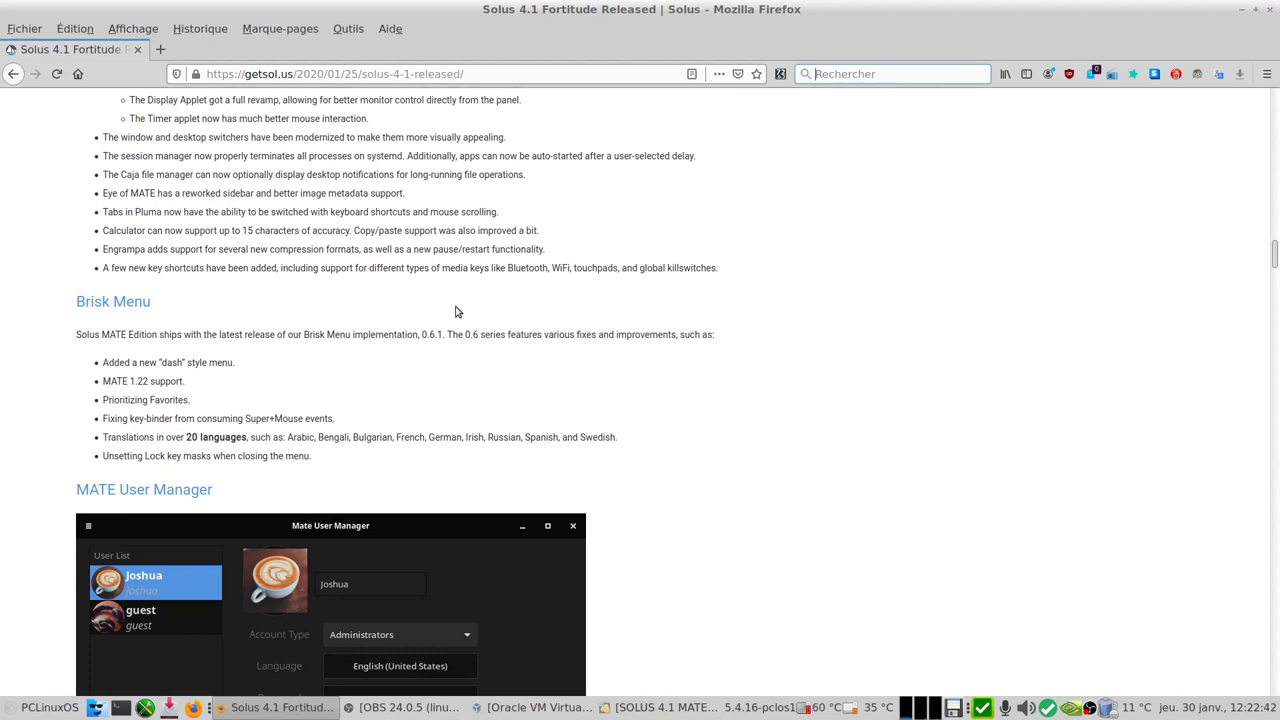
Step: Scroll up from the Other Improvements and networking notes to the Default Applications heading
scroll(440, 330, "down", 1)
scroll(440, 440, "up", 12)
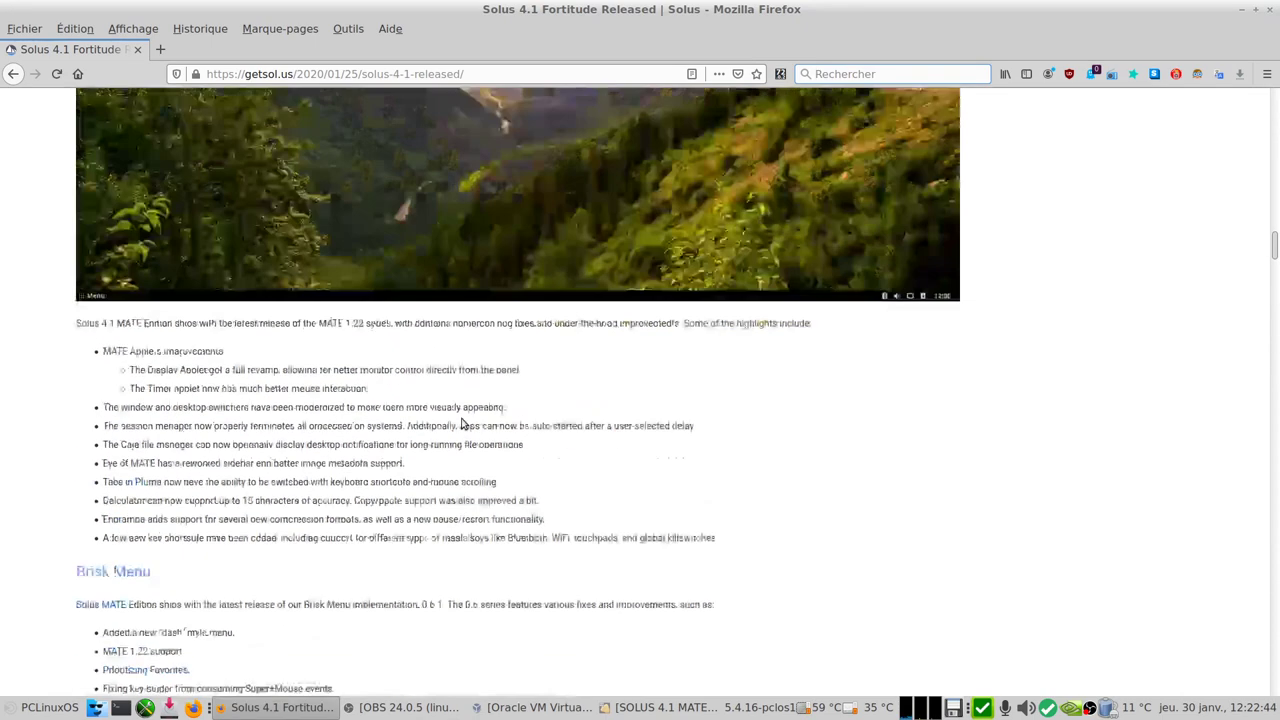
scroll(465, 413, "up", 5)
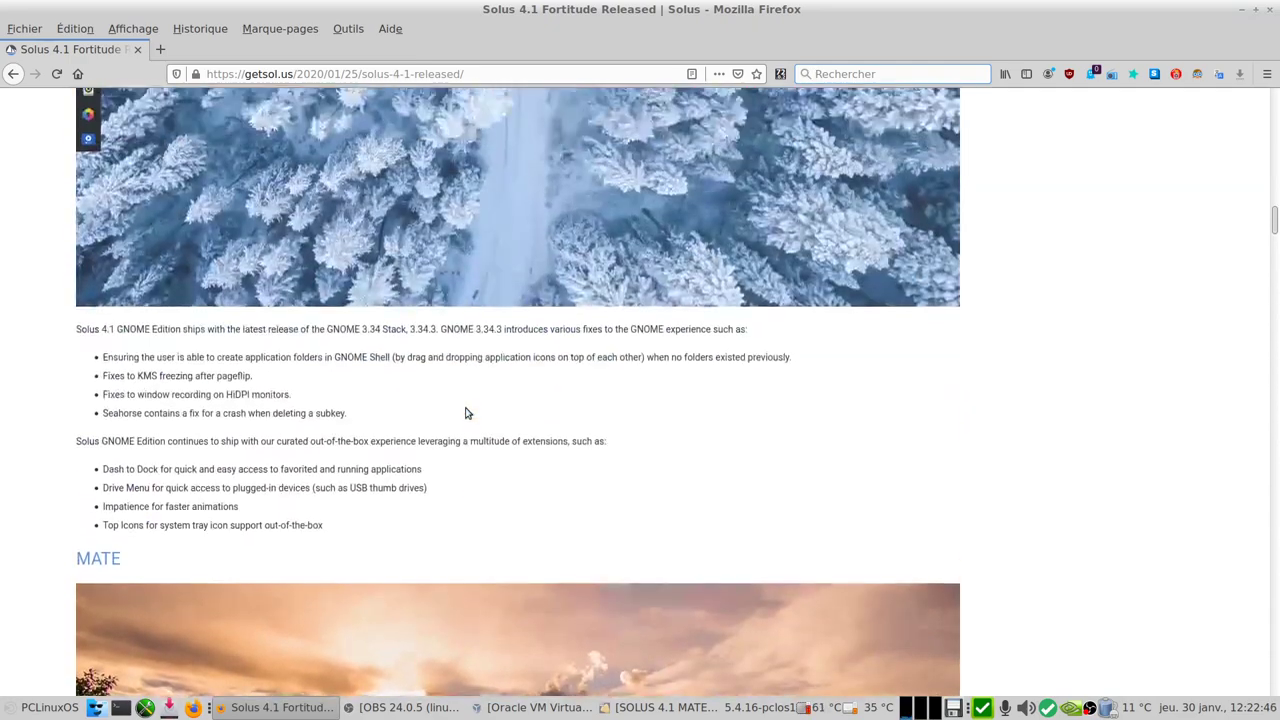
scroll(465, 413, "up", 16)
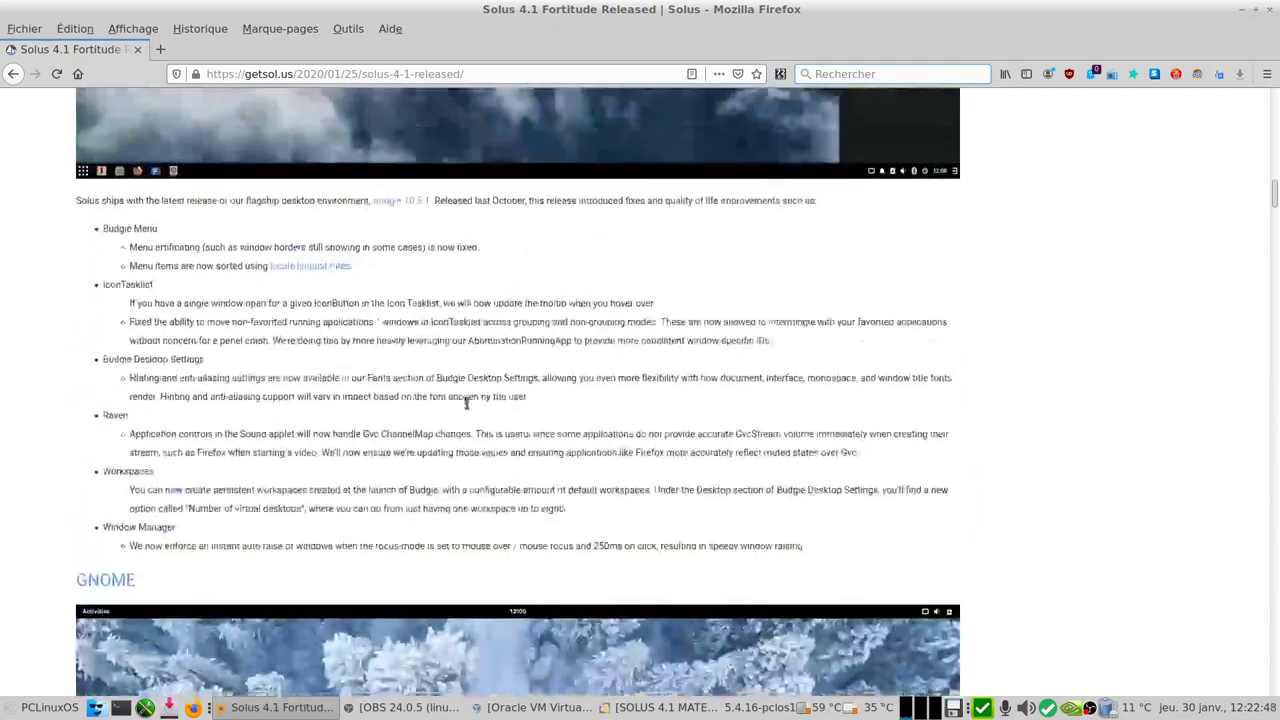
scroll(474, 390, "up", 6)
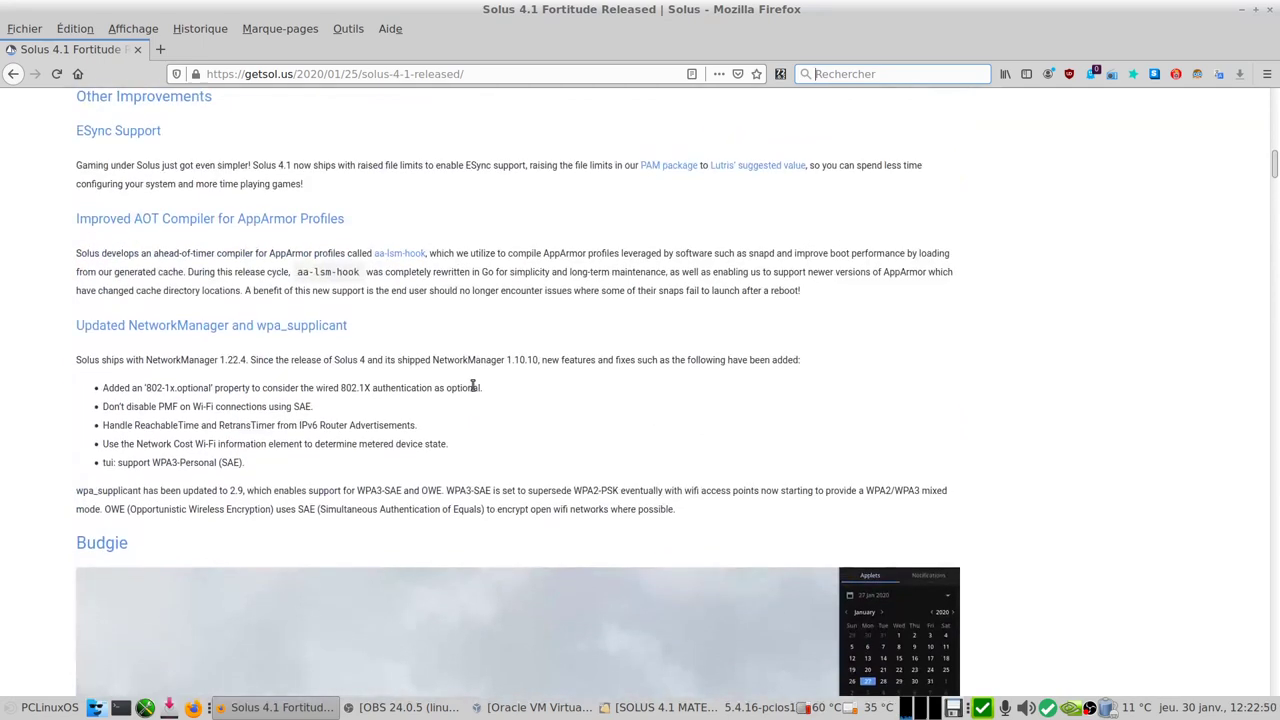
scroll(474, 387, "up", 4)
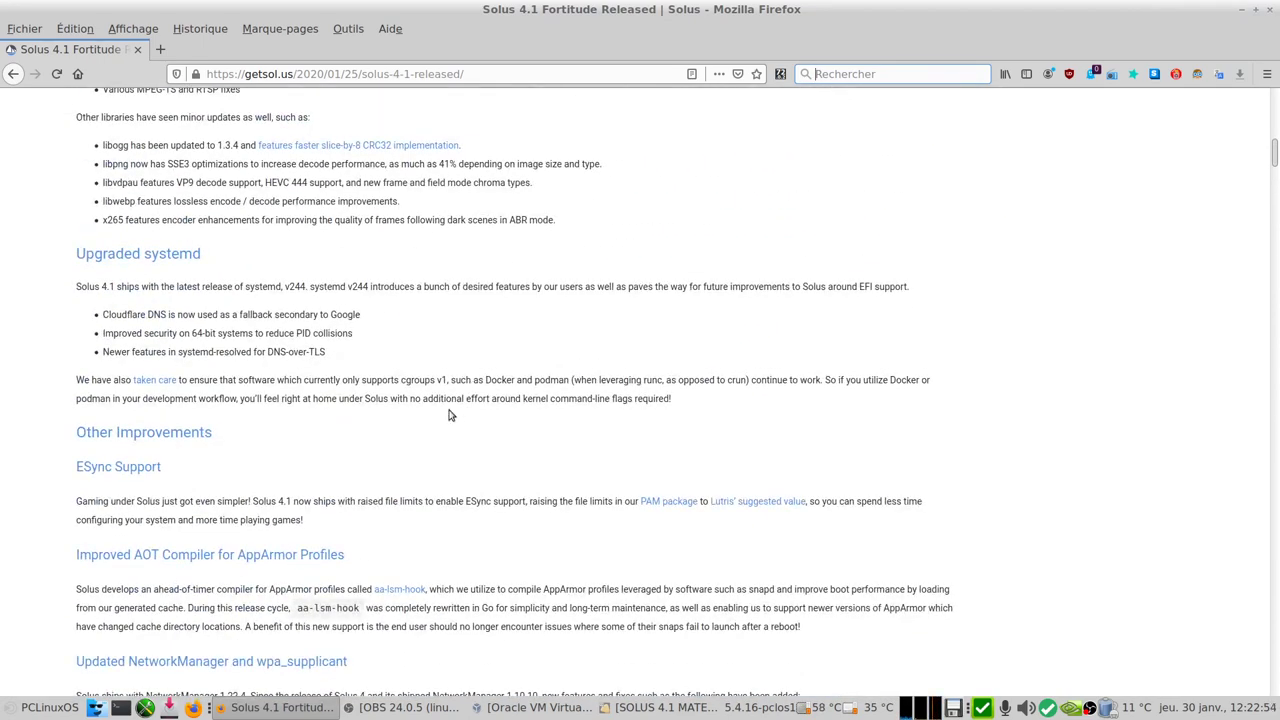
scroll(428, 428, "up", 4)
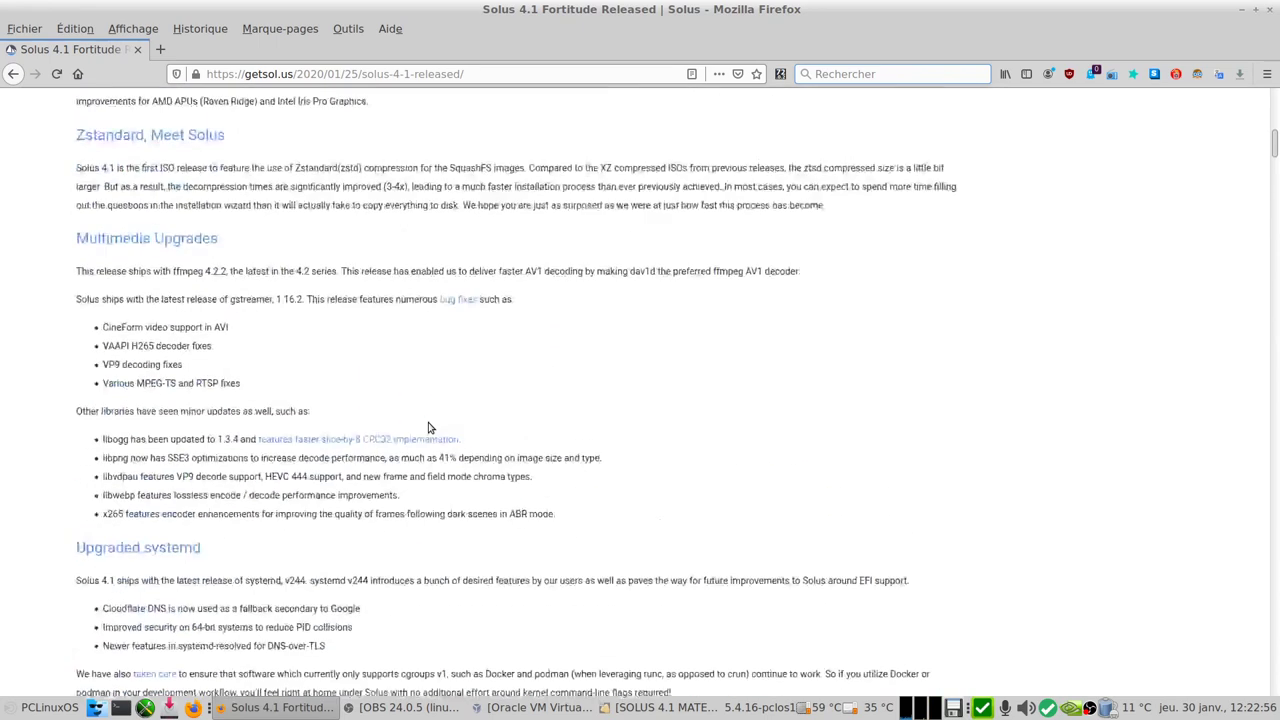
scroll(428, 428, "up", 4)
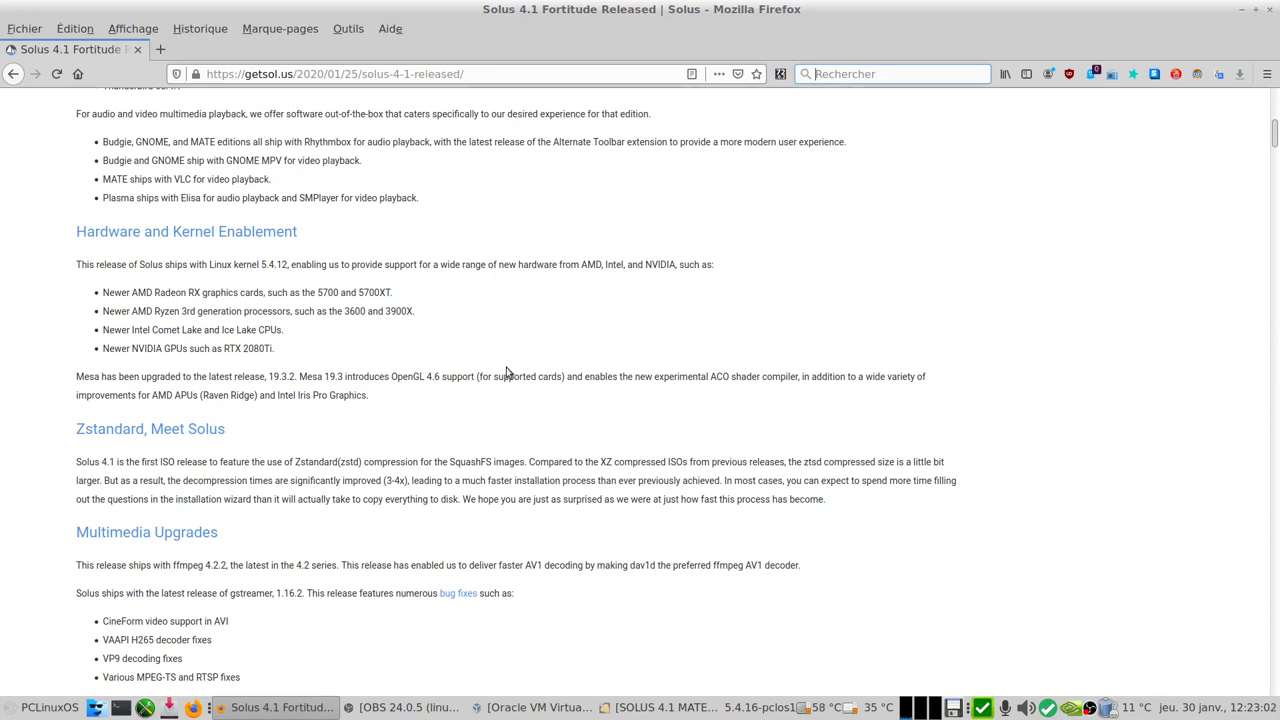
scroll(503, 373, "up", 2)
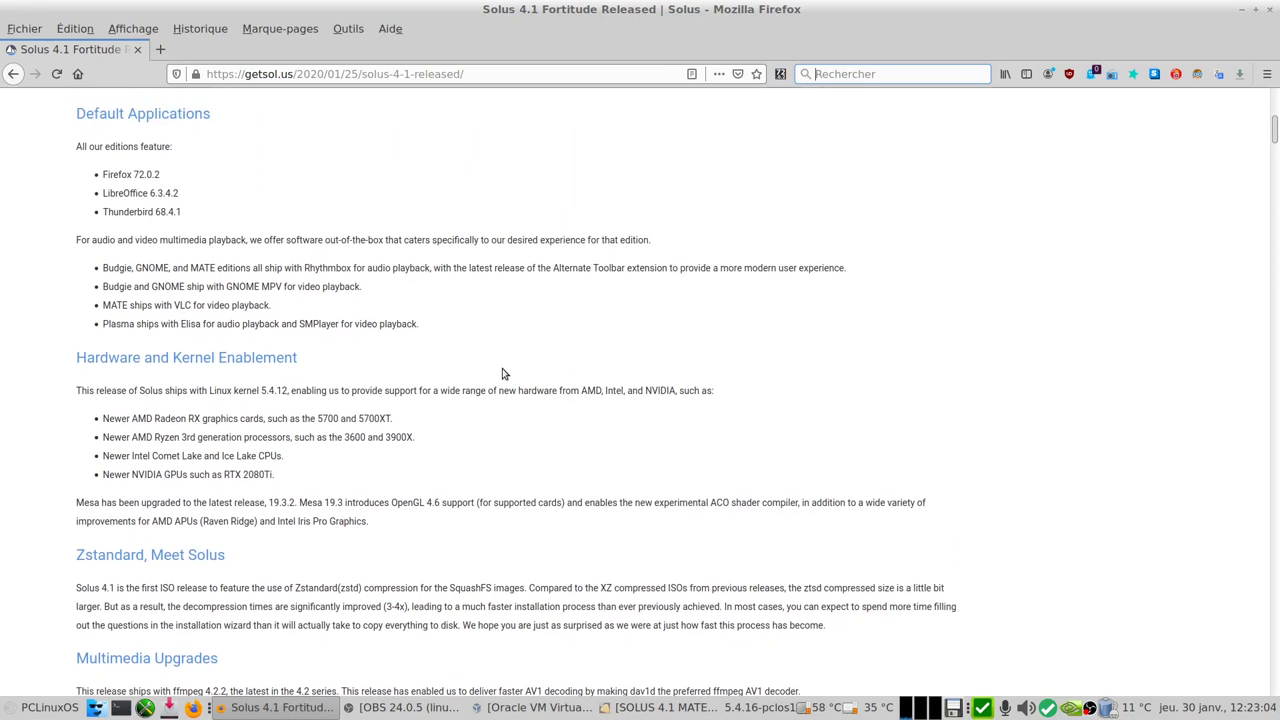